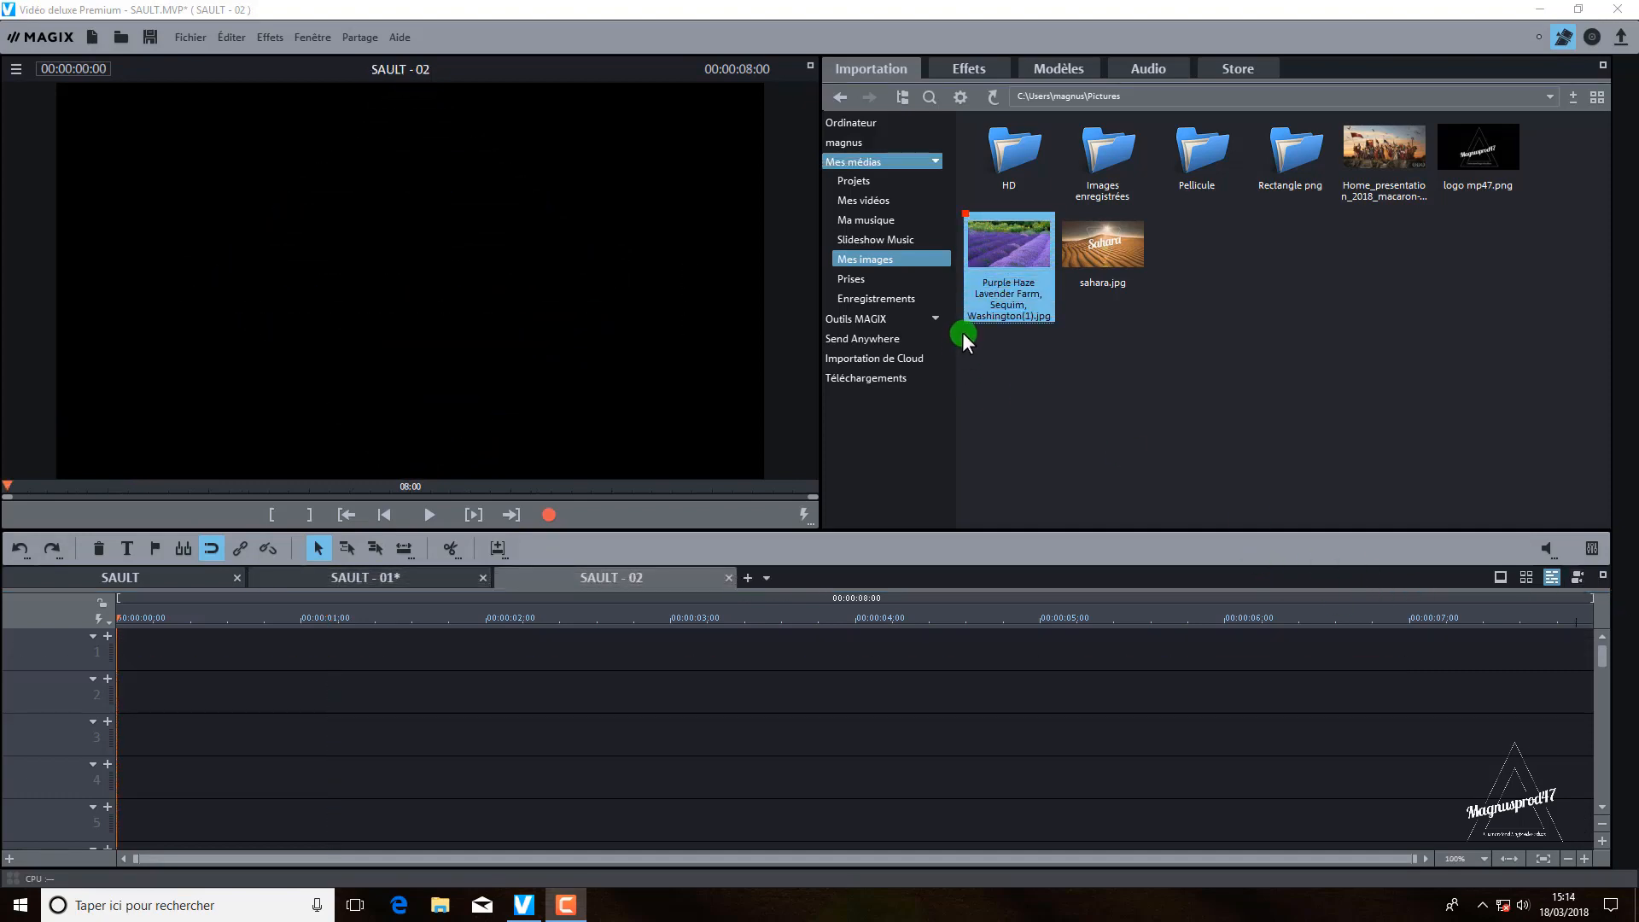
Step: Place the Purple Haze Lavender Farm image at the start of track 1
{"action": "left_click_drag", "start_coordinate": [1011, 227], "coordinate": [145, 658]}
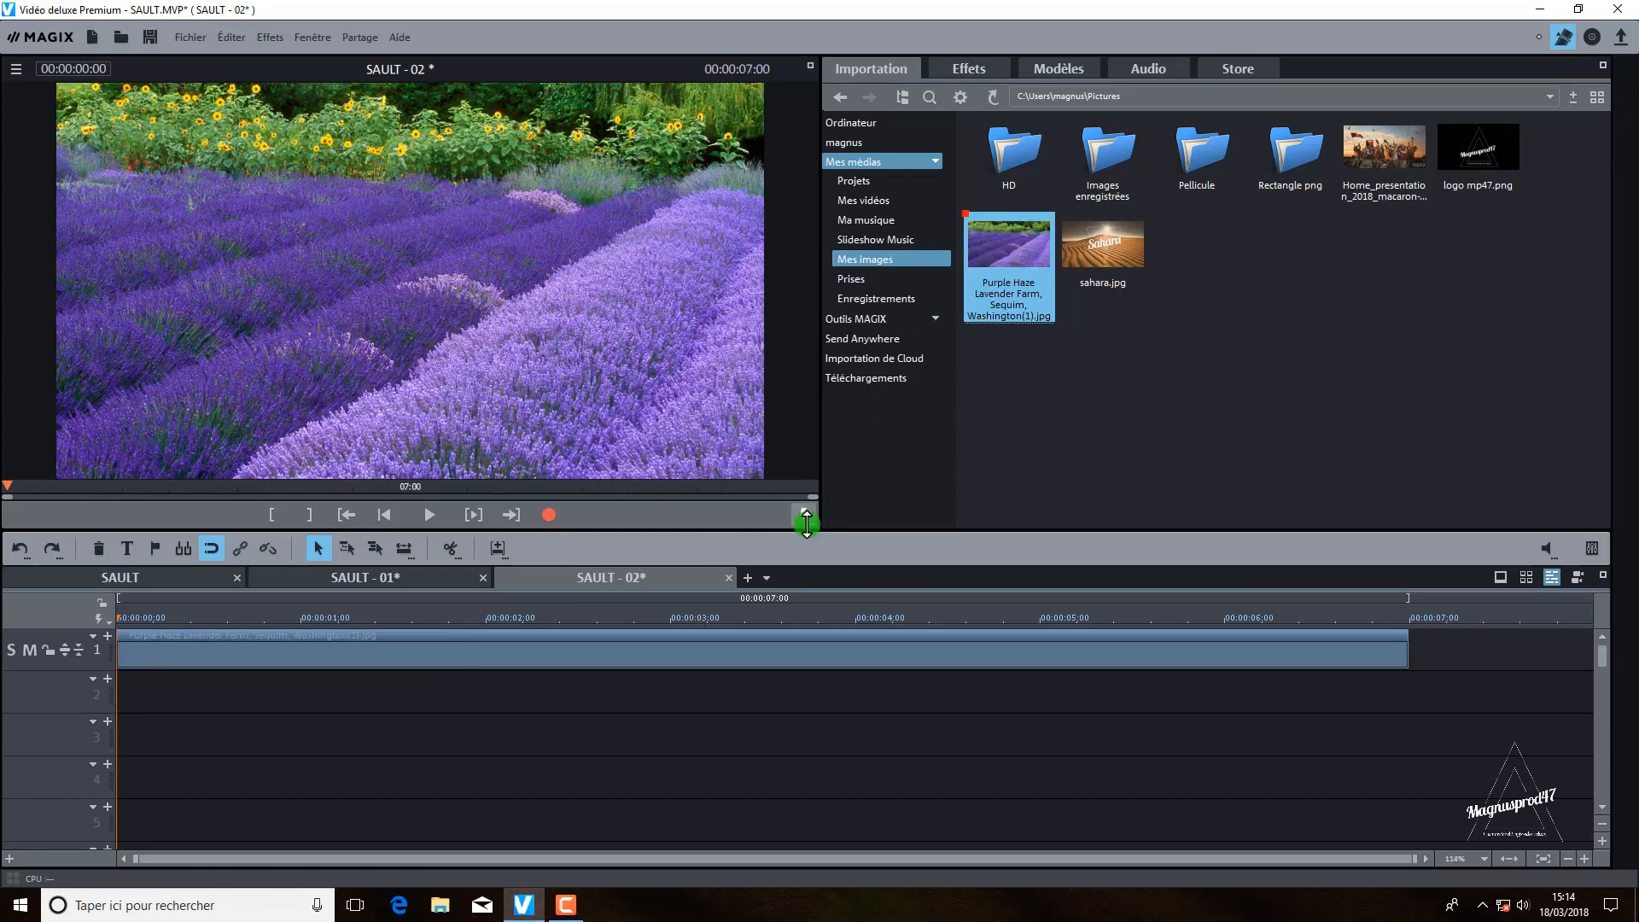
{"action": "right_click", "coordinate": [900, 659]}
{"action": "left_click", "coordinate": [1017, 450]}
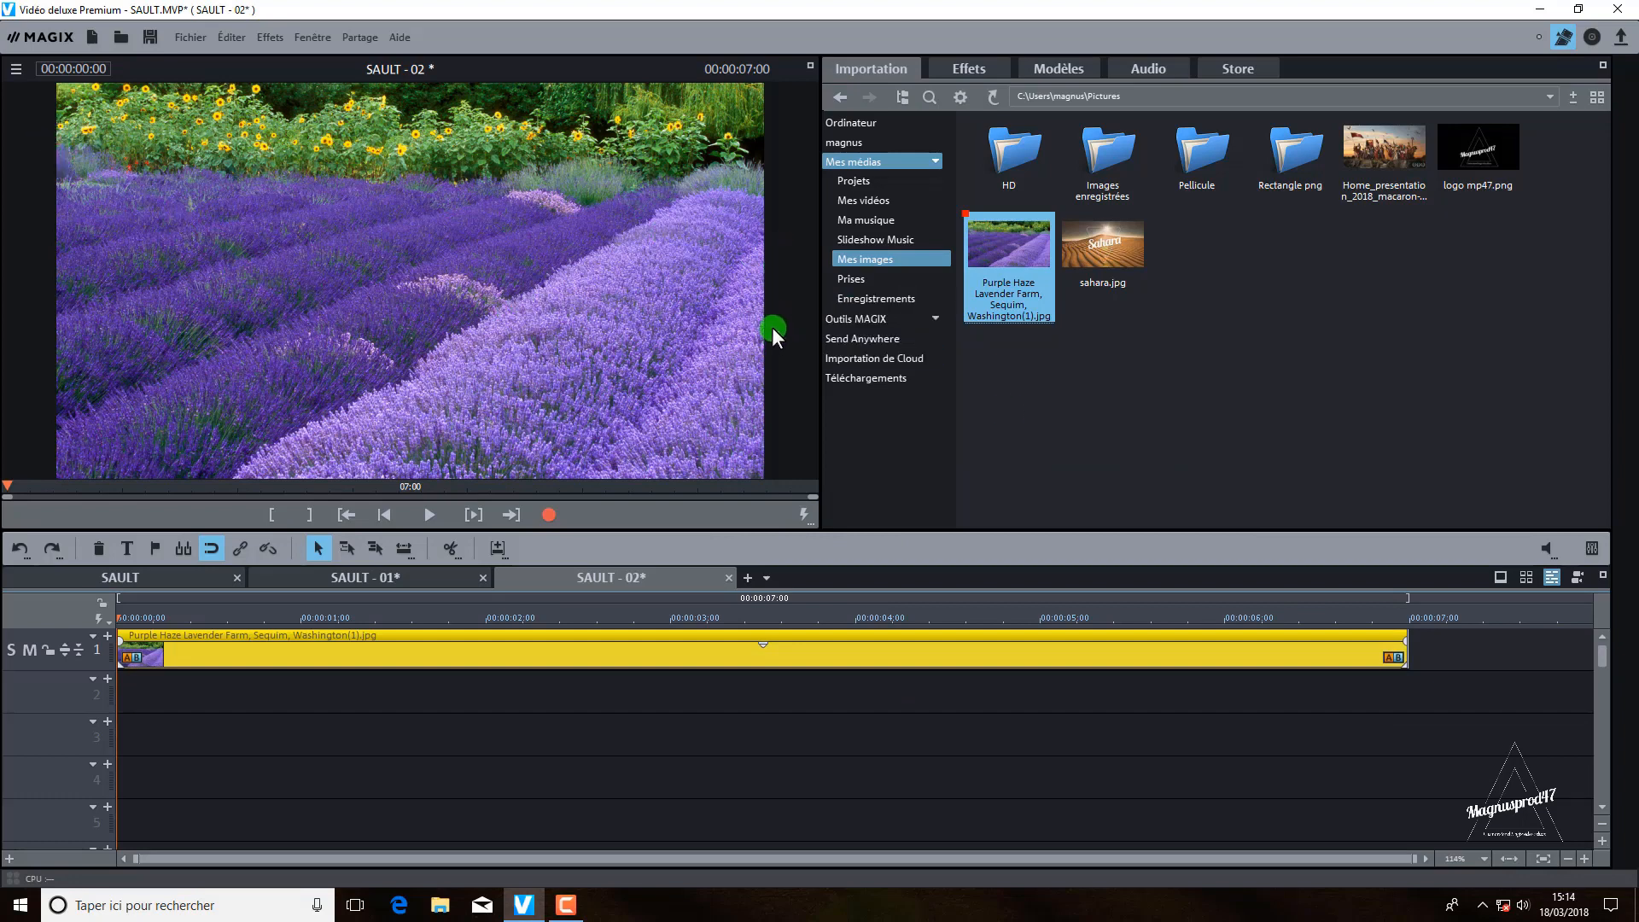
{"action": "left_click", "coordinate": [678, 695]}
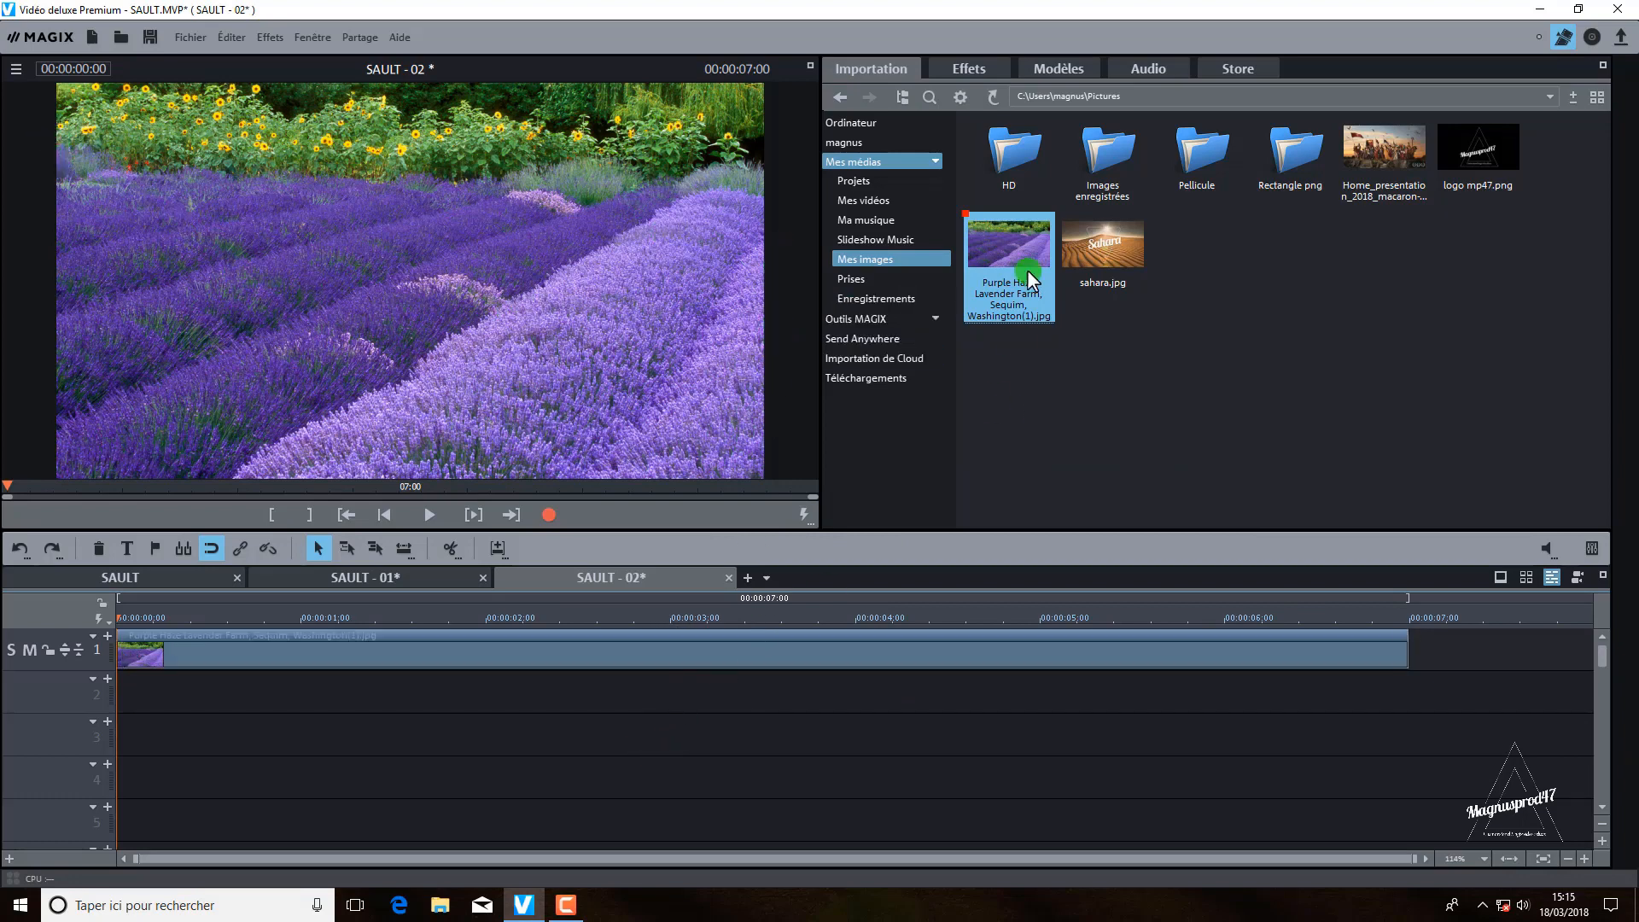
Step: Add a title reading "LAVANDE" over the lavender image using the title editor
{"action": "left_click", "coordinate": [960, 67]}
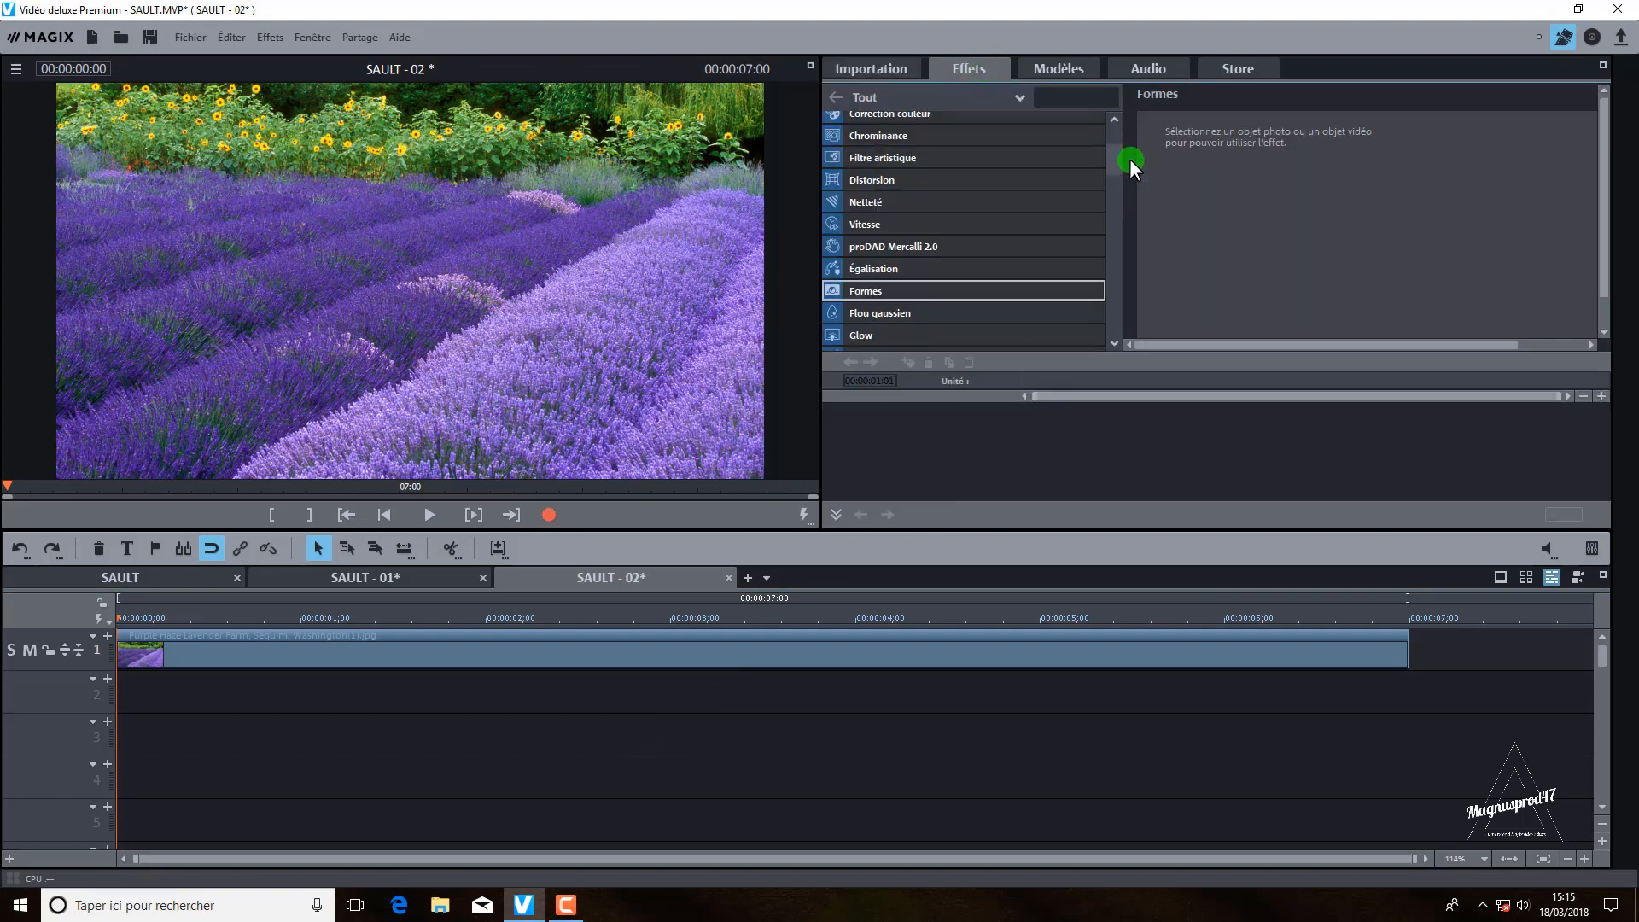
{"action": "left_click_drag", "start_coordinate": [1113, 161], "coordinate": [1115, 140]}
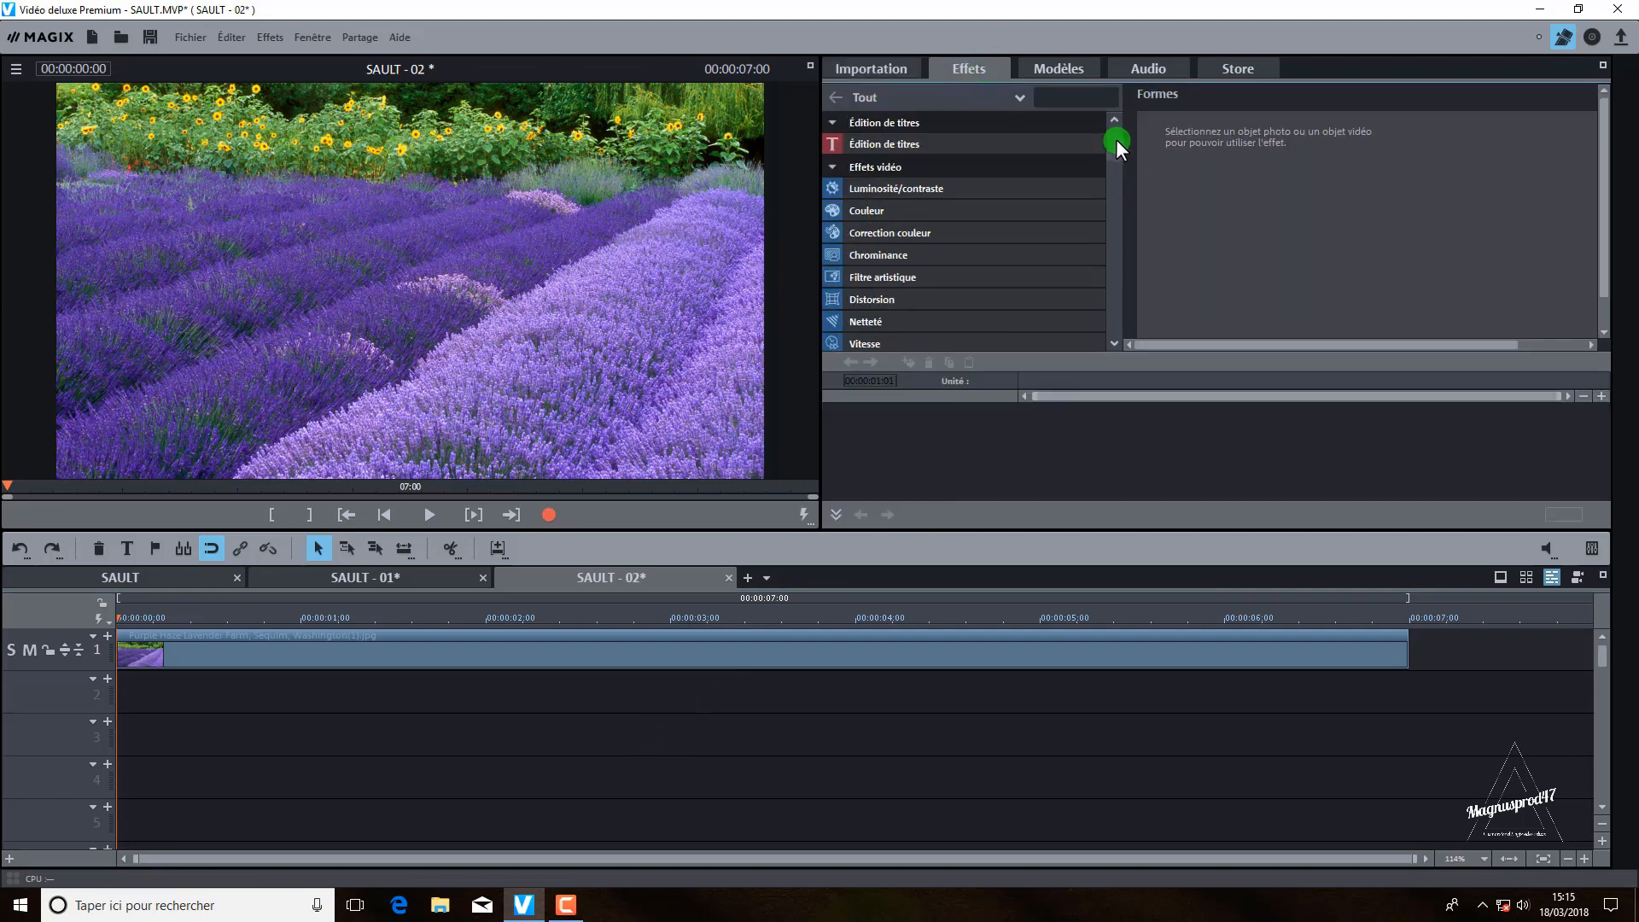
{"action": "left_click", "coordinate": [834, 165]}
{"action": "left_click", "coordinate": [868, 143]}
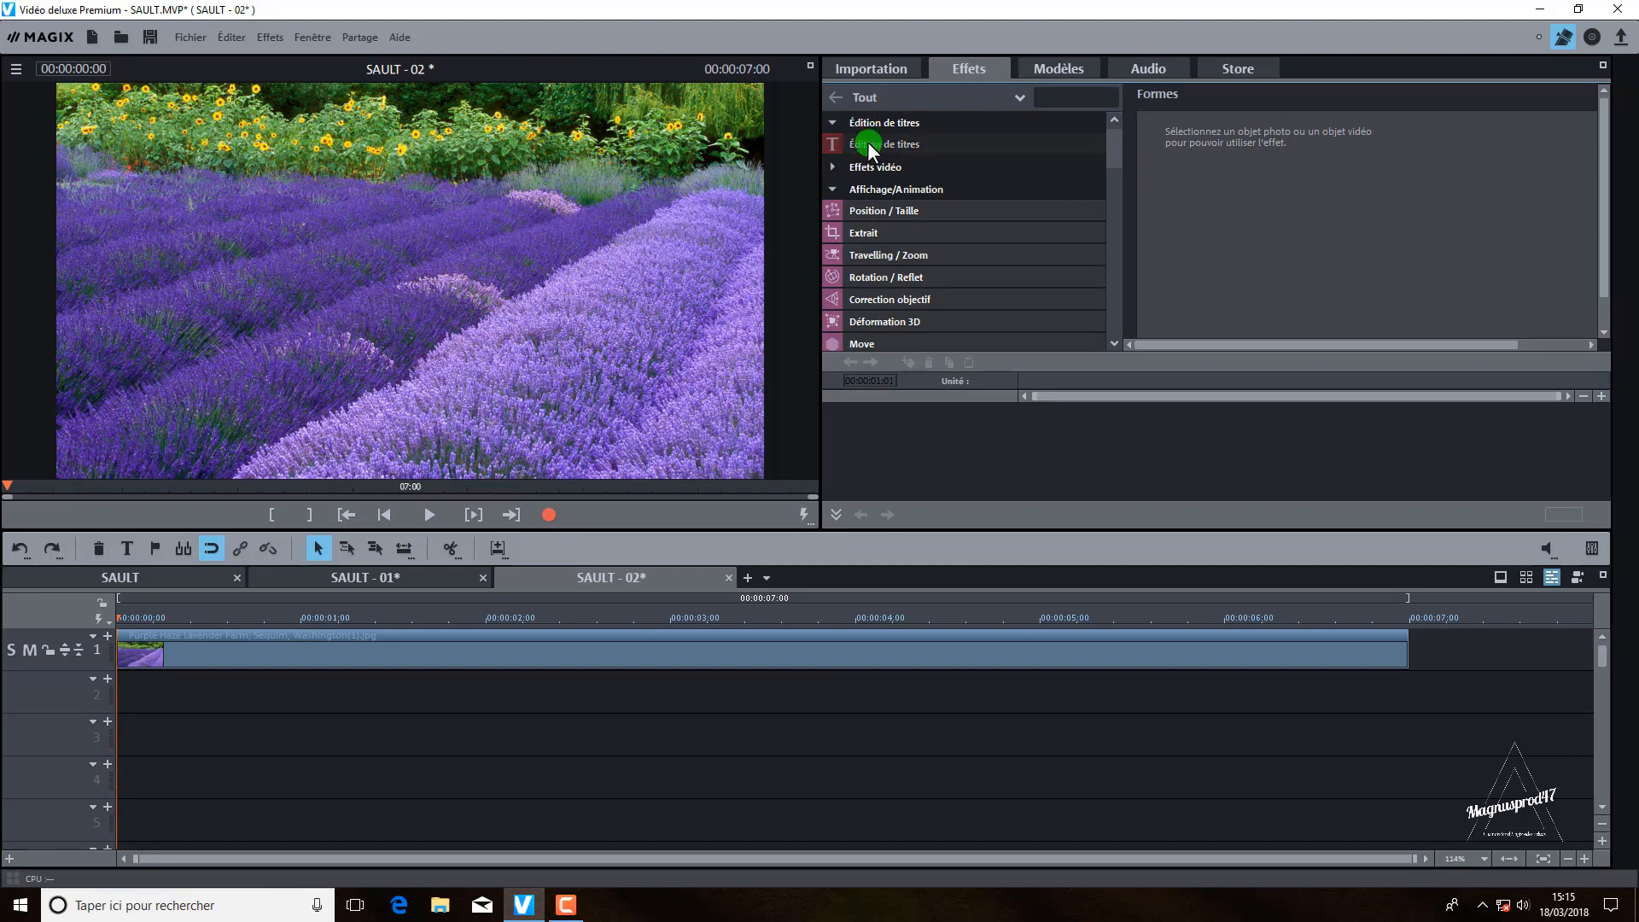
{"action": "left_click", "coordinate": [962, 652]}
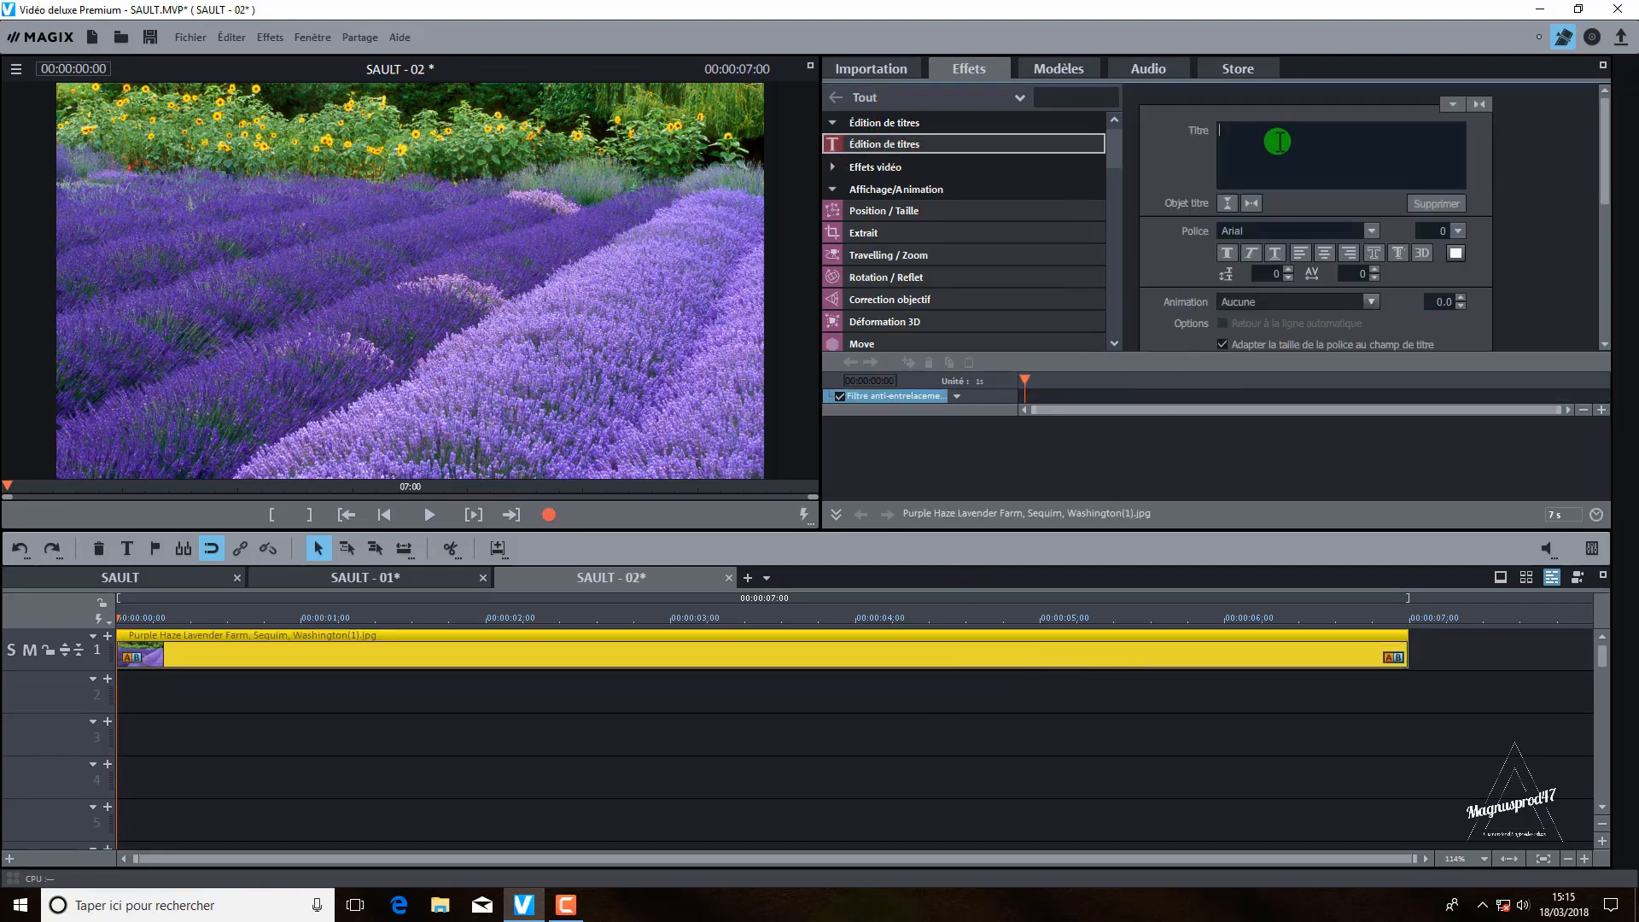
{"action": "type", "text": "L"}
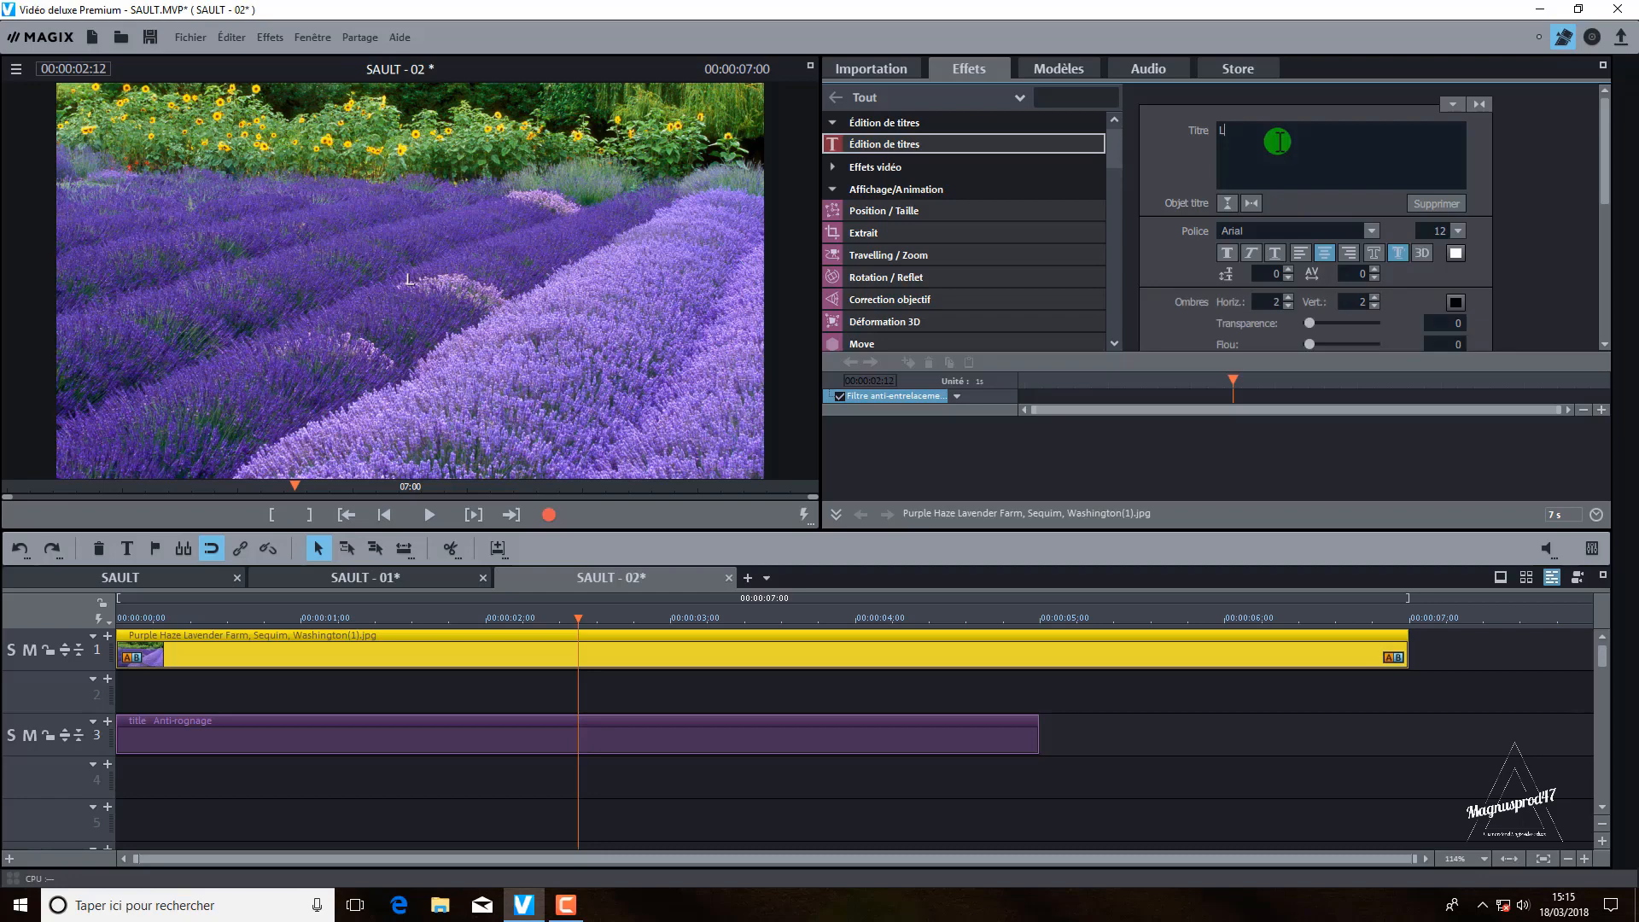
{"action": "type", "text": "AVANDE"}
Step: Format the LAVANDE title in bold with font size 45 and letter spacing 63
{"action": "left_click", "coordinate": [1227, 253]}
{"action": "left_click", "coordinate": [1437, 231]}
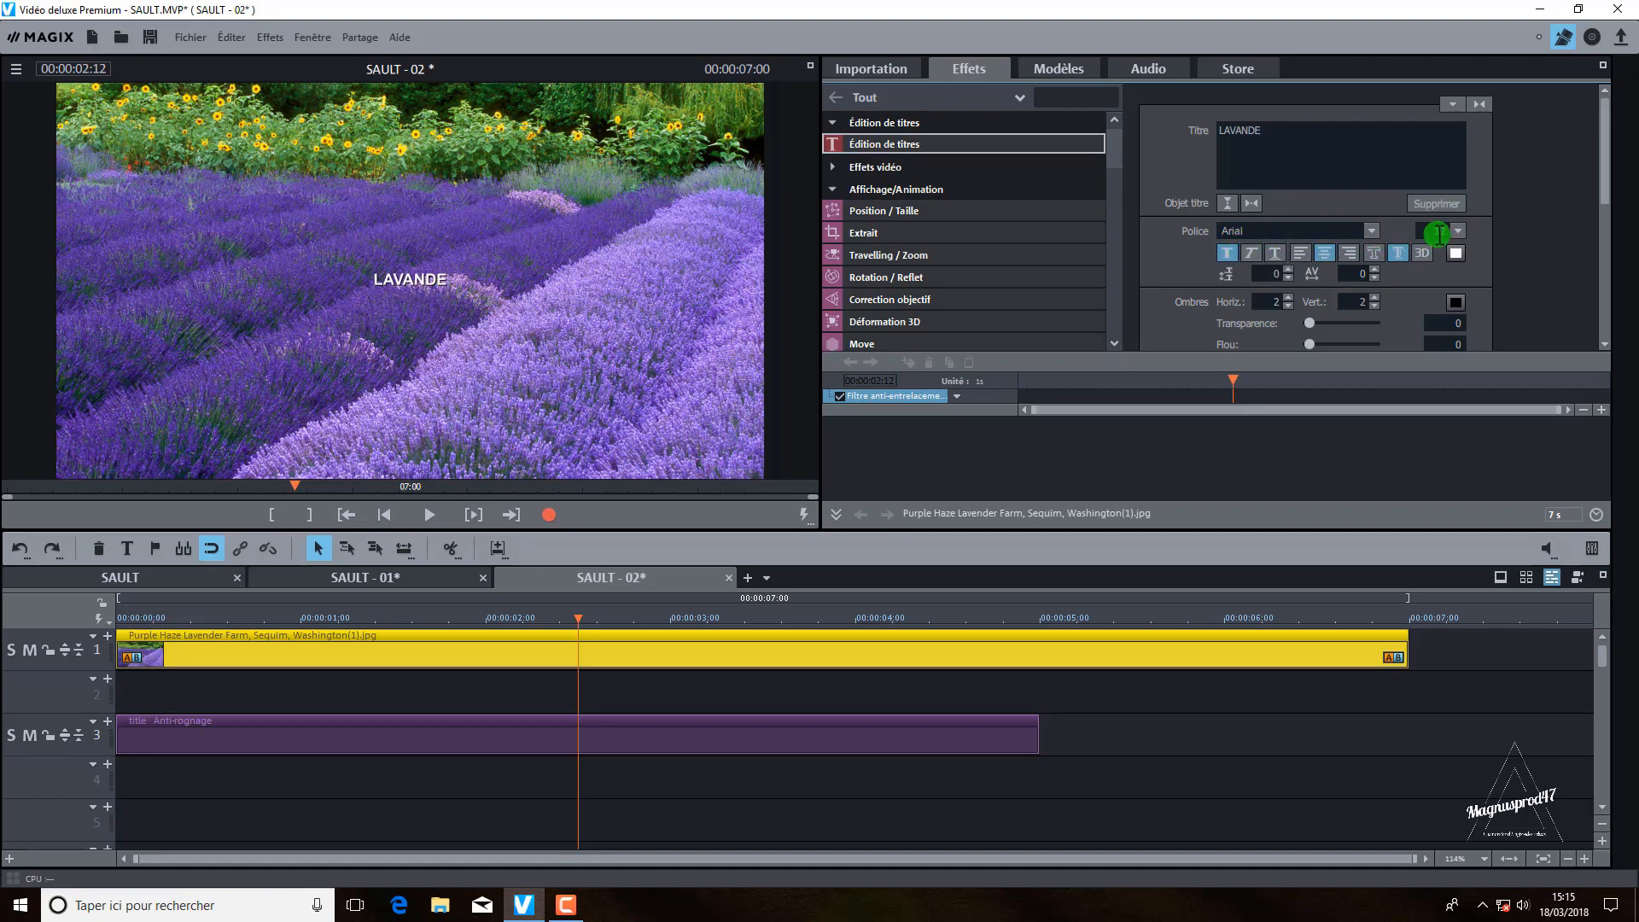
{"action": "scroll", "coordinate": [1438, 233], "scroll_direction": "up", "scroll_amount": 10}
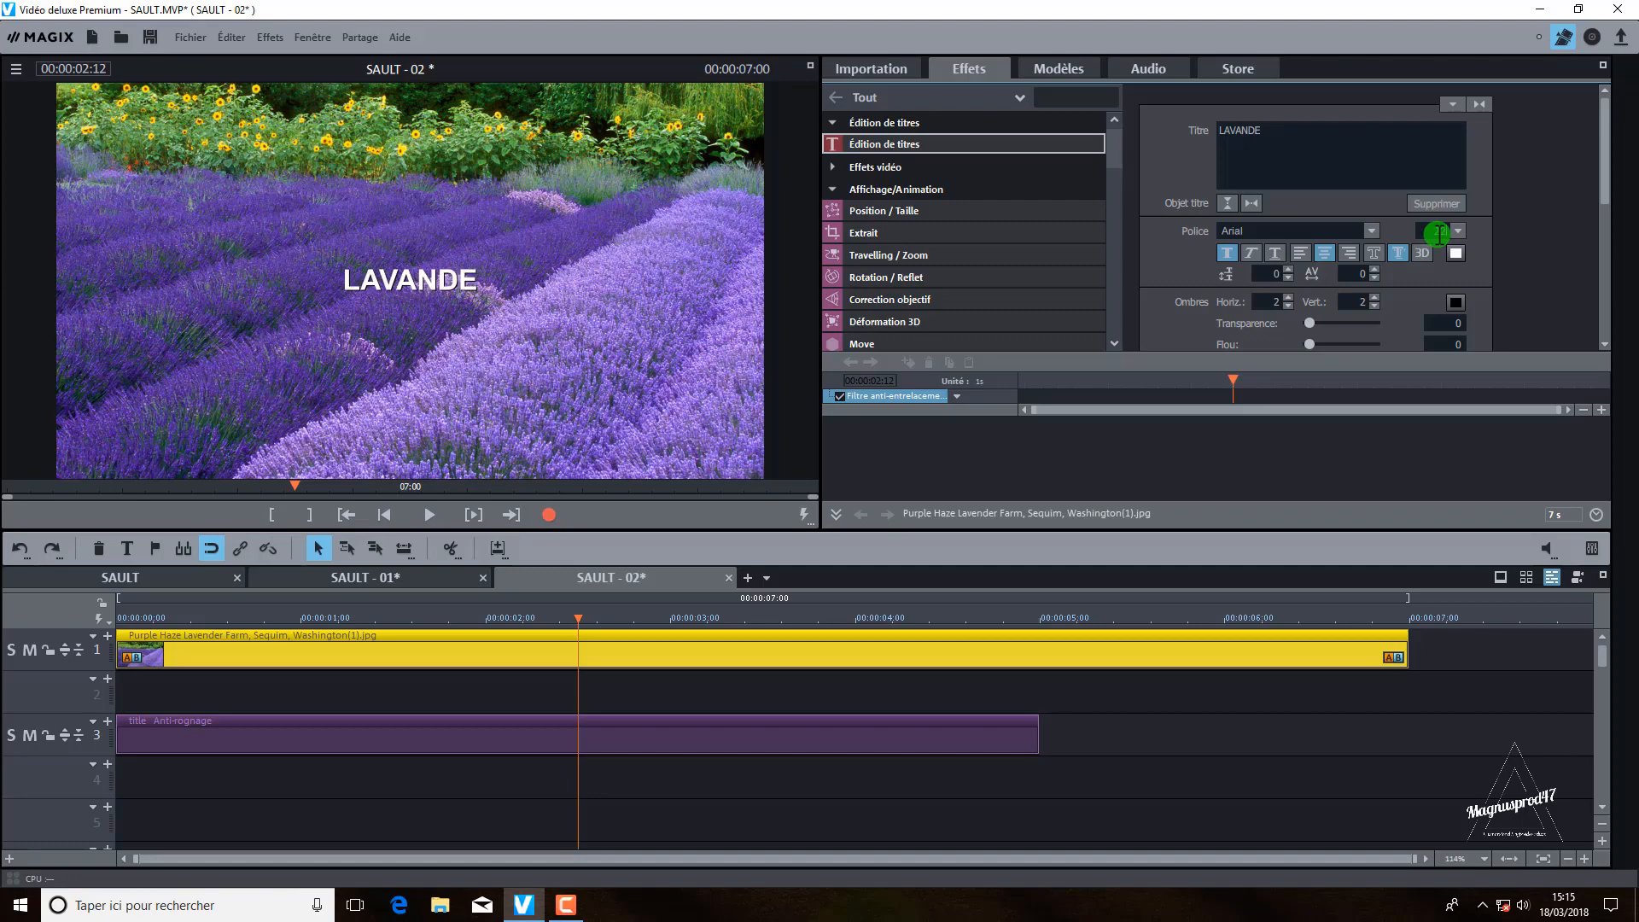
{"action": "scroll", "coordinate": [1438, 233], "scroll_direction": "up", "scroll_amount": 8}
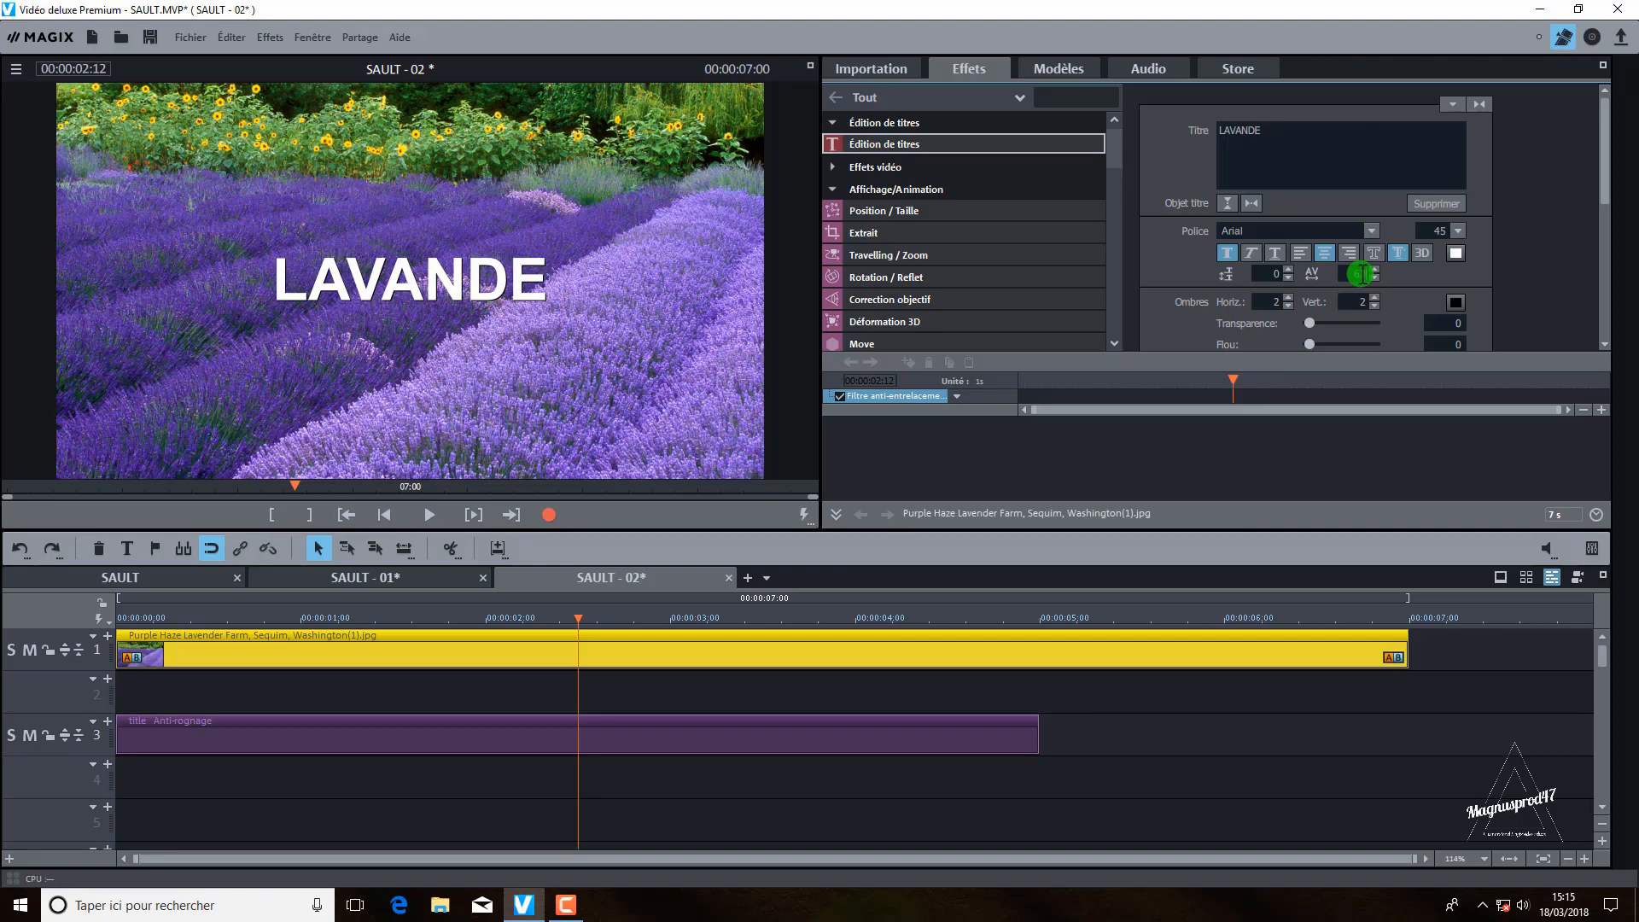
{"action": "scroll", "coordinate": [1359, 273], "scroll_direction": "up", "scroll_amount": 5}
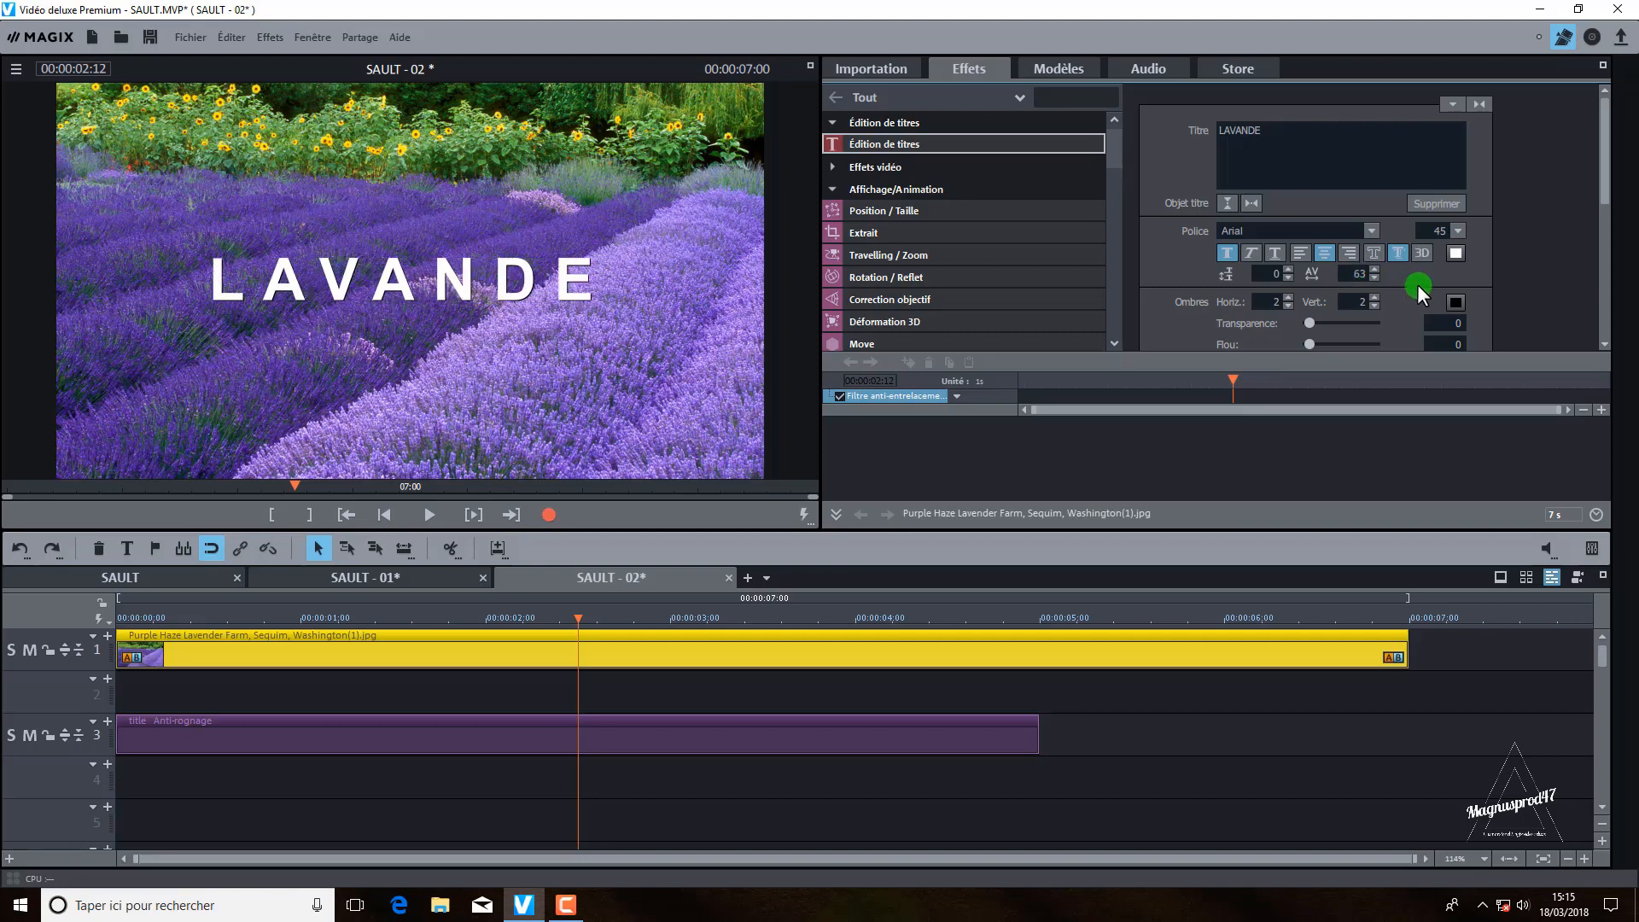
{"action": "left_click_drag", "start_coordinate": [1602, 165], "coordinate": [1616, 237]}
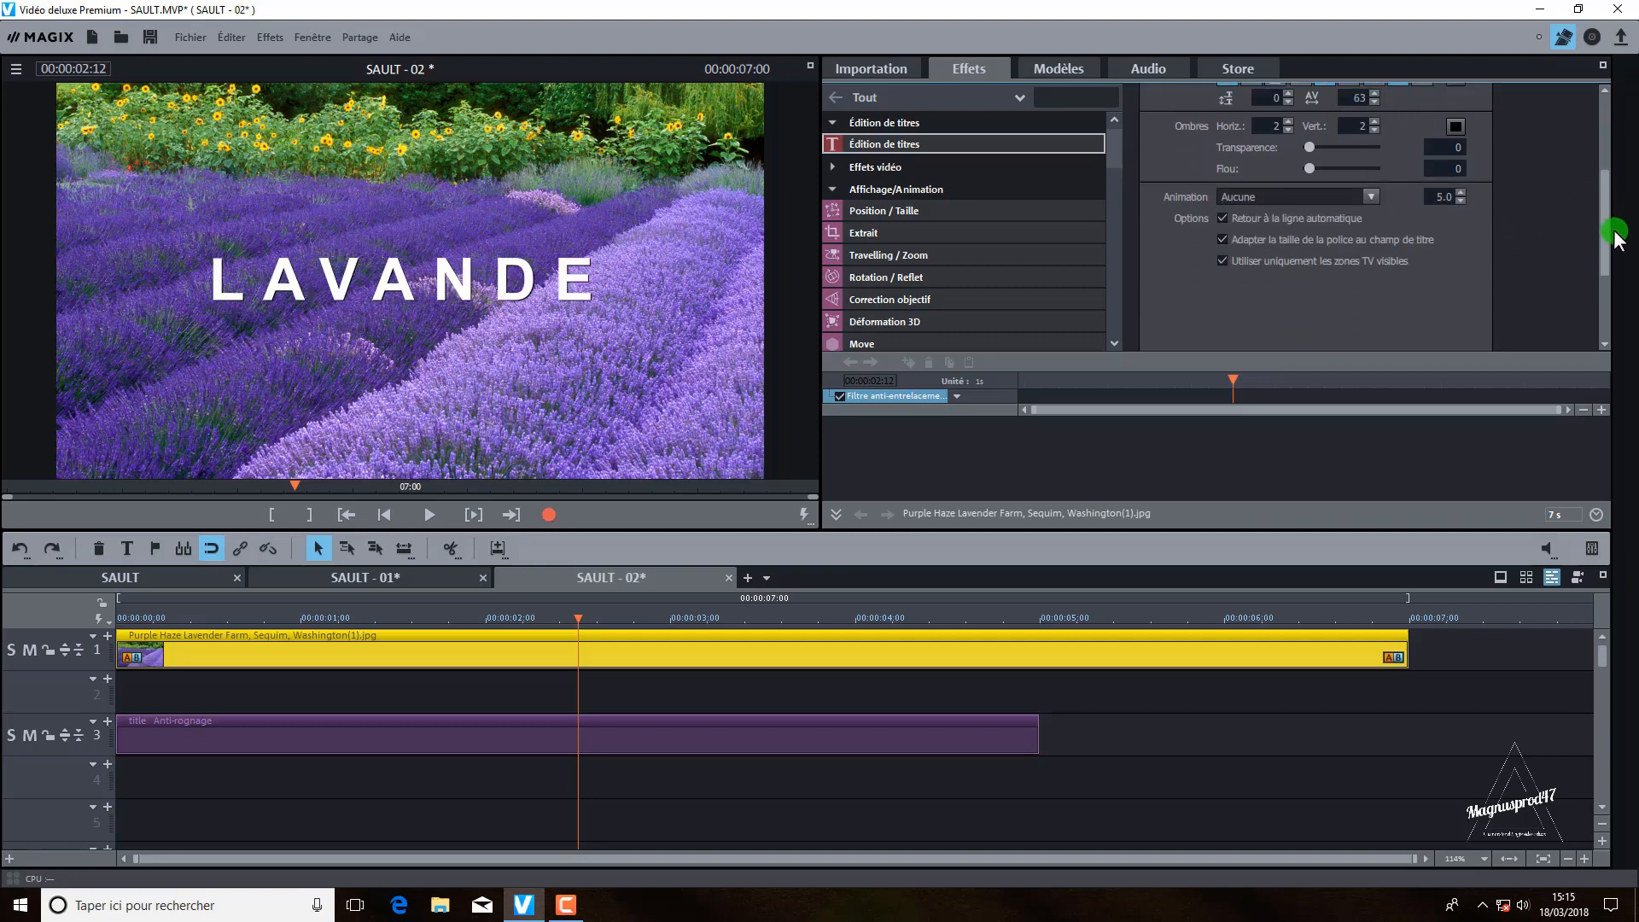
Step: Move the LAVANDE title to track 2 and paste a copy of it on track 3, aligned to the timeline start
{"action": "left_click", "coordinate": [914, 728]}
{"action": "left_click_drag", "start_coordinate": [913, 705], "coordinate": [951, 695]}
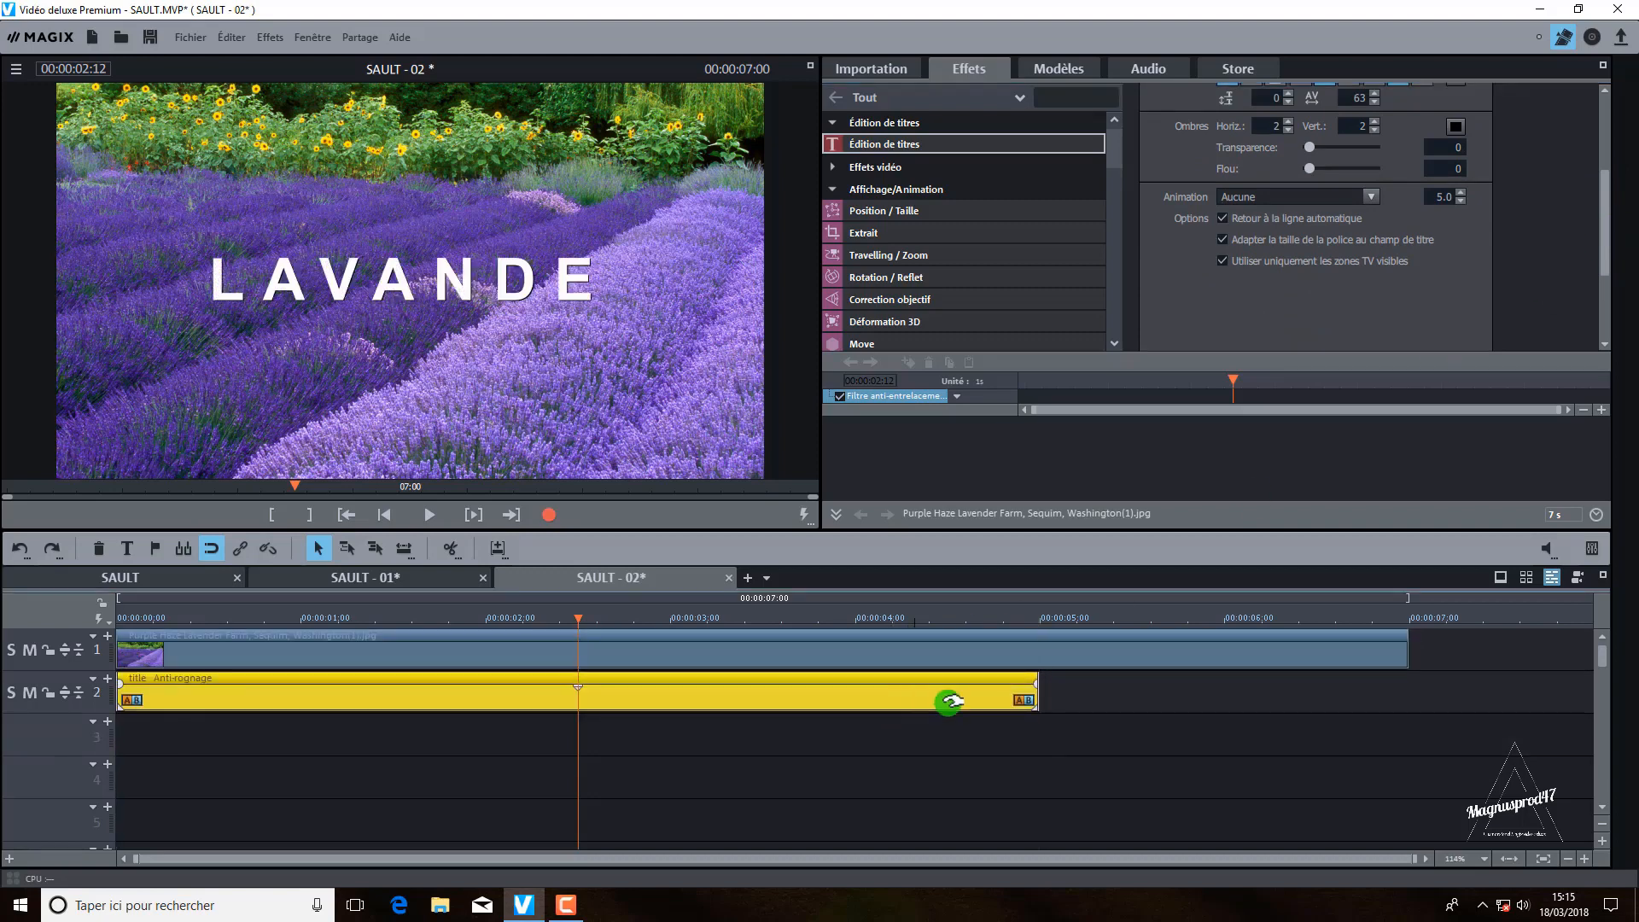
{"action": "right_click", "coordinate": [705, 702]}
{"action": "left_click", "coordinate": [798, 632]}
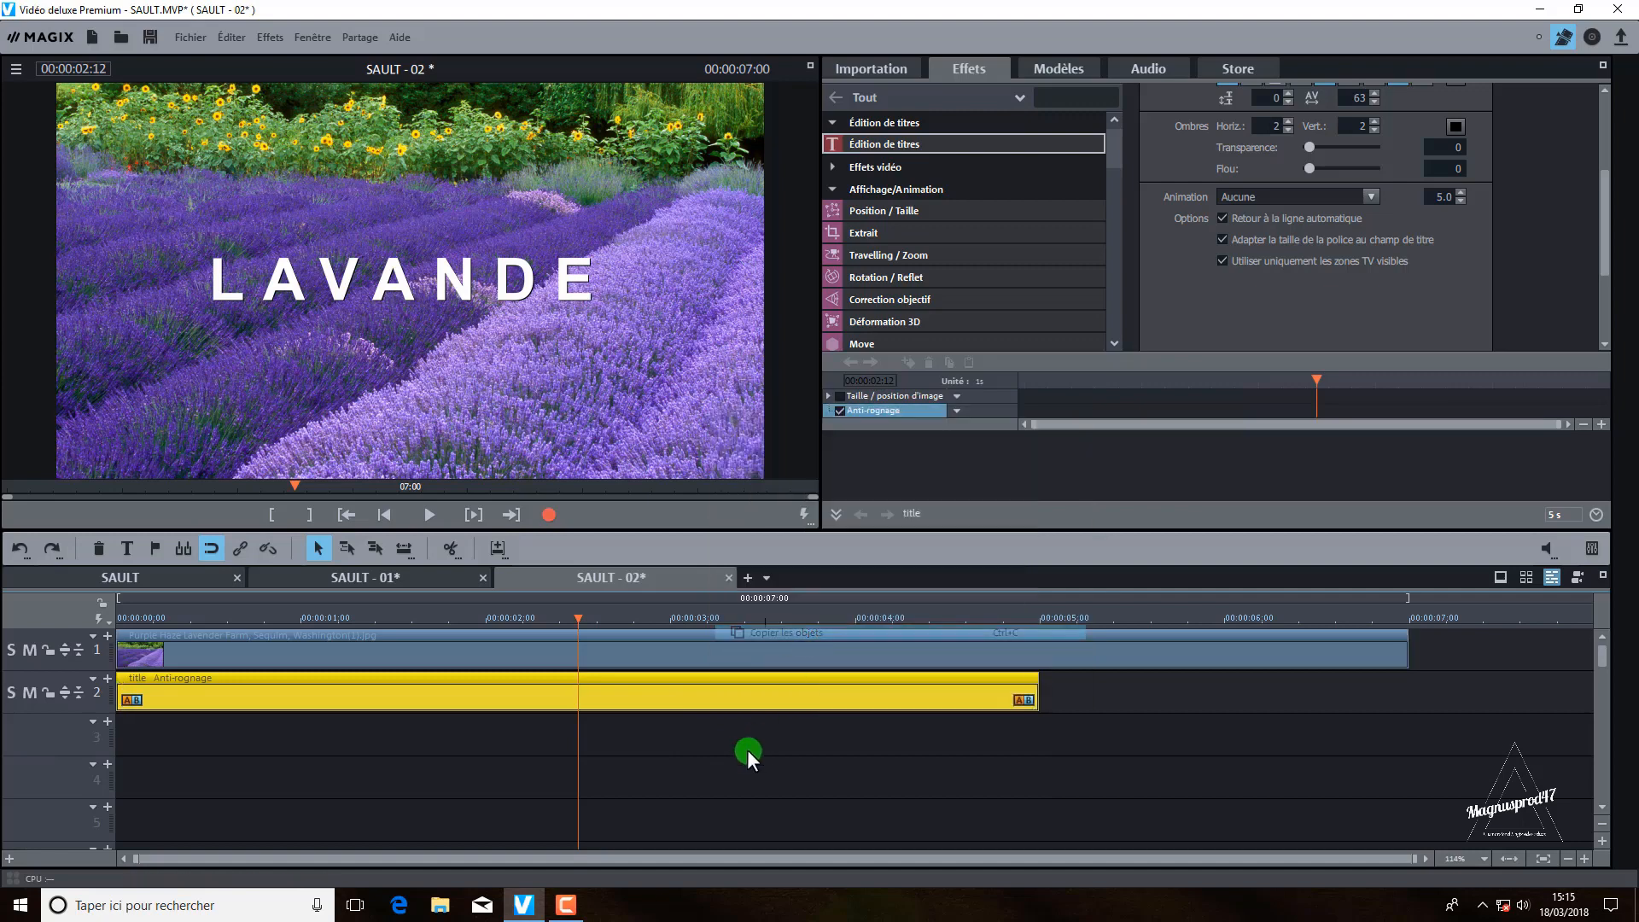
{"action": "right_click", "coordinate": [746, 751]}
{"action": "left_click", "coordinate": [812, 760]}
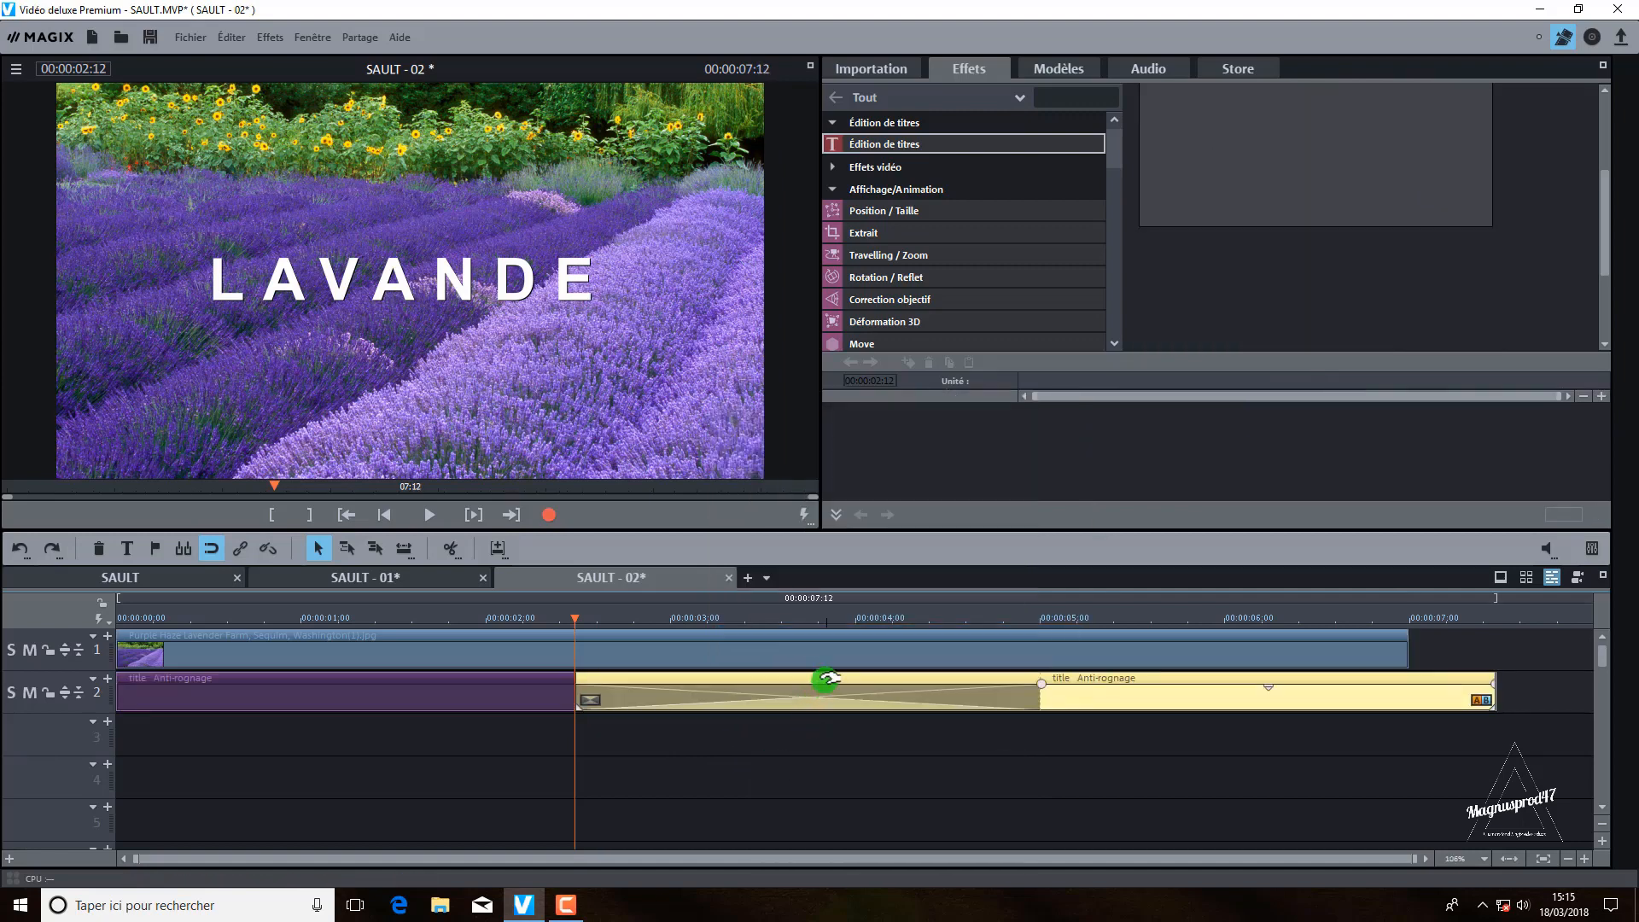
{"action": "left_click_drag", "start_coordinate": [825, 679], "coordinate": [359, 751]}
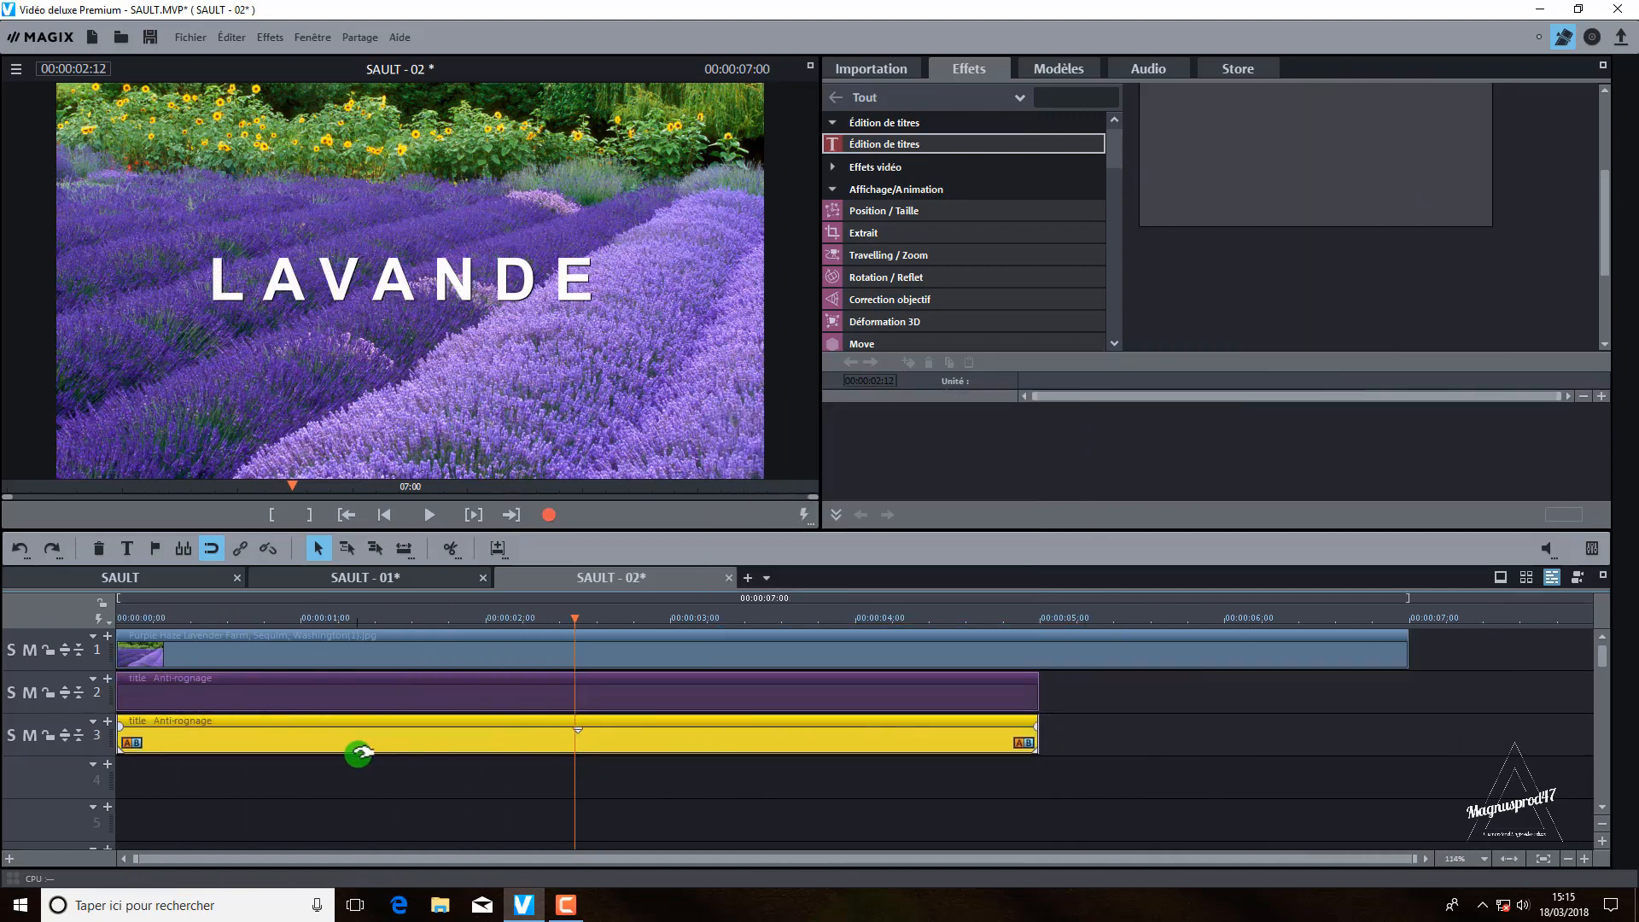
Step: Set the font size of the copied title on track 3 to 17
{"action": "left_click", "coordinate": [1092, 182]}
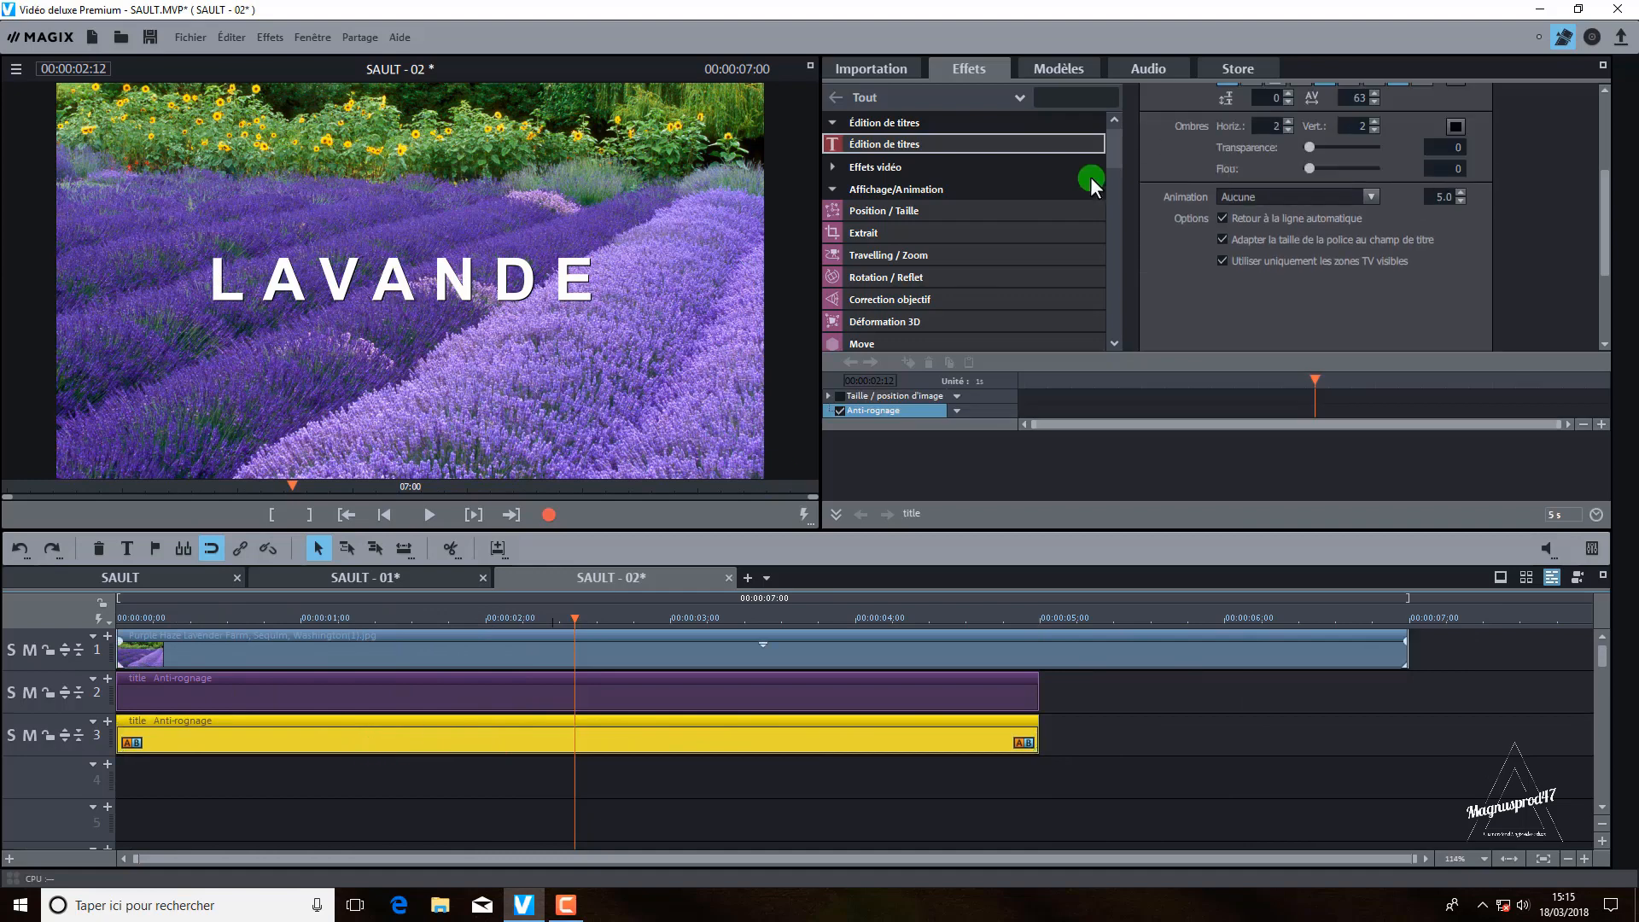
{"action": "scroll", "coordinate": [1602, 243], "scroll_direction": "up", "scroll_amount": 3}
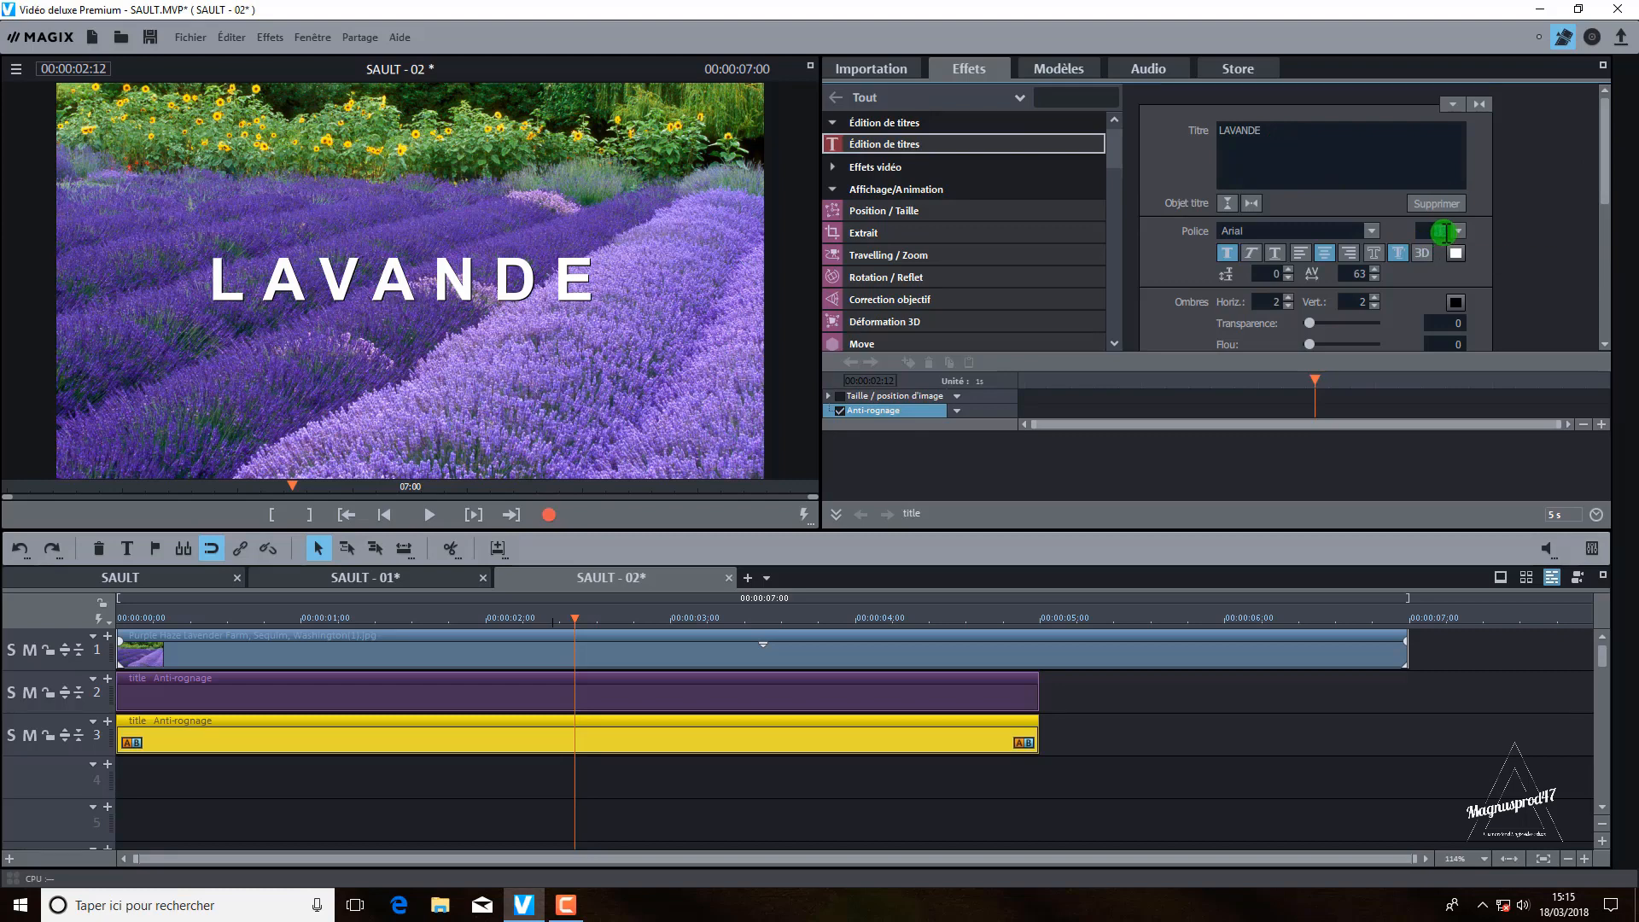
{"action": "type", "text": "1"}
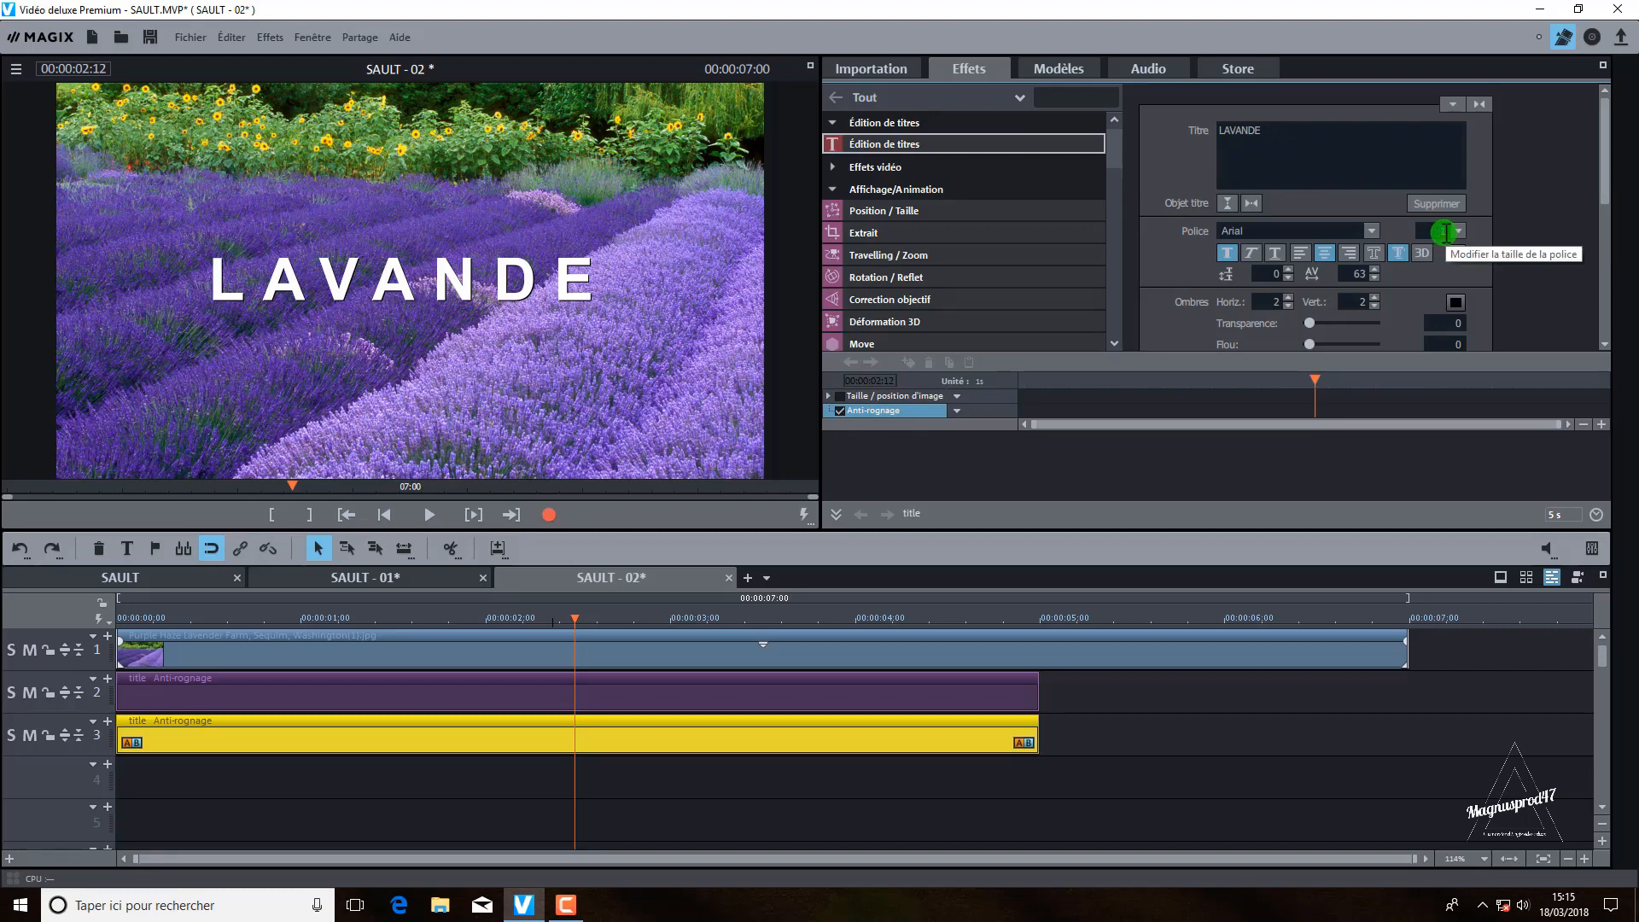
{"action": "type", "text": "7"}
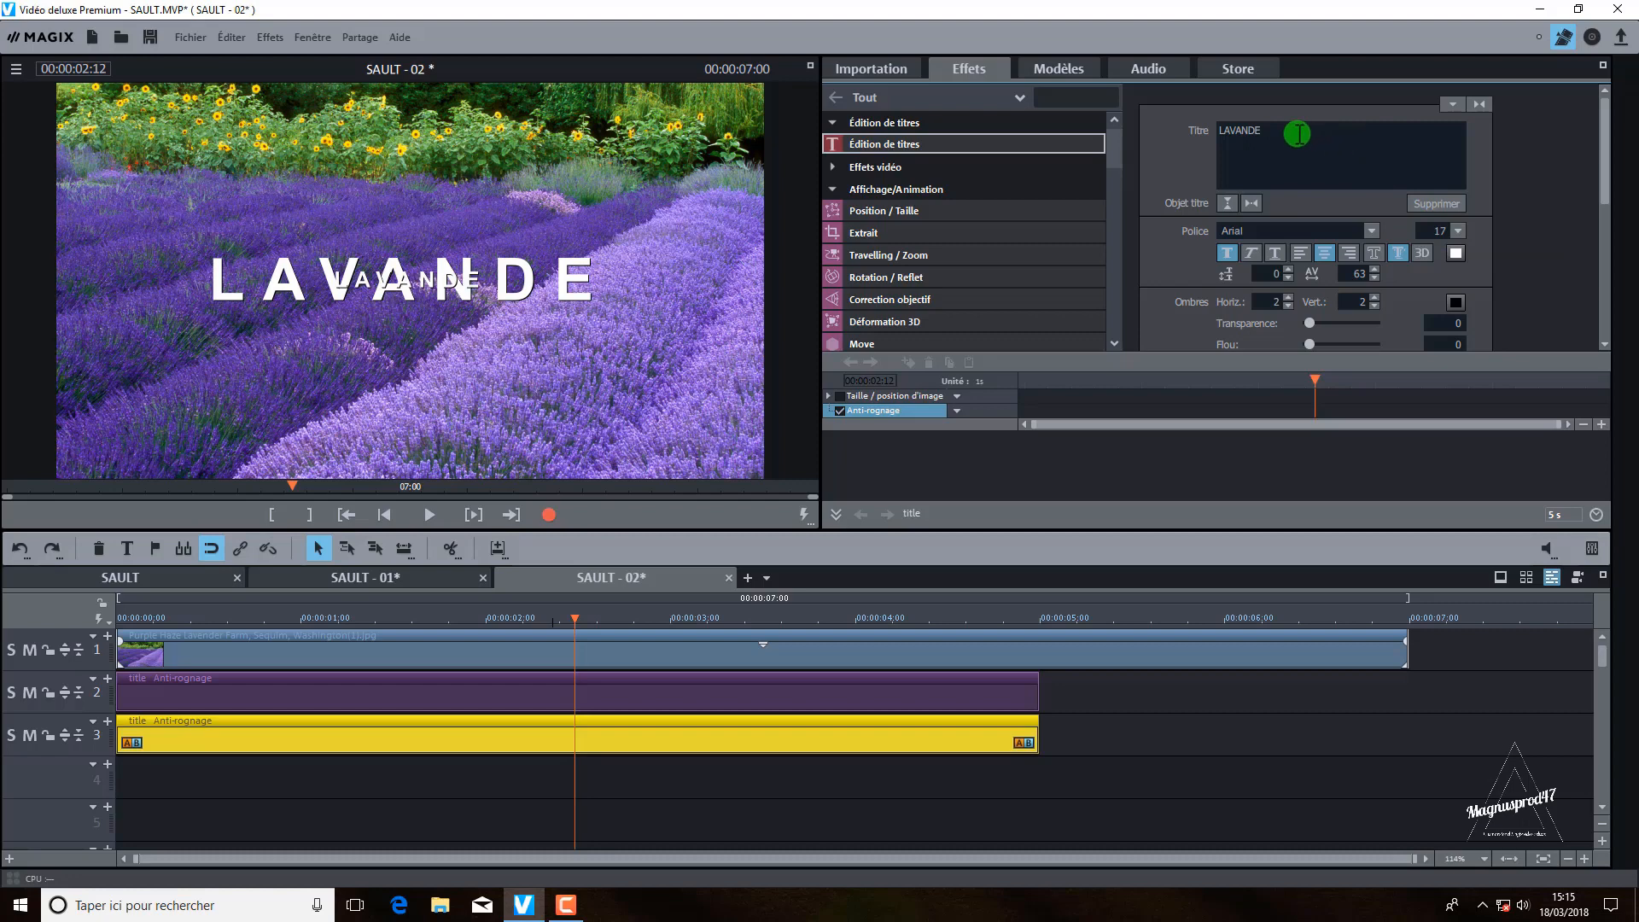
Step: Replace the text of the track 3 title with "SAULT (VAUCLUSE 2017)"
{"action": "left_click", "coordinate": [1190, 125]}
{"action": "type", "text": "SAULT"}
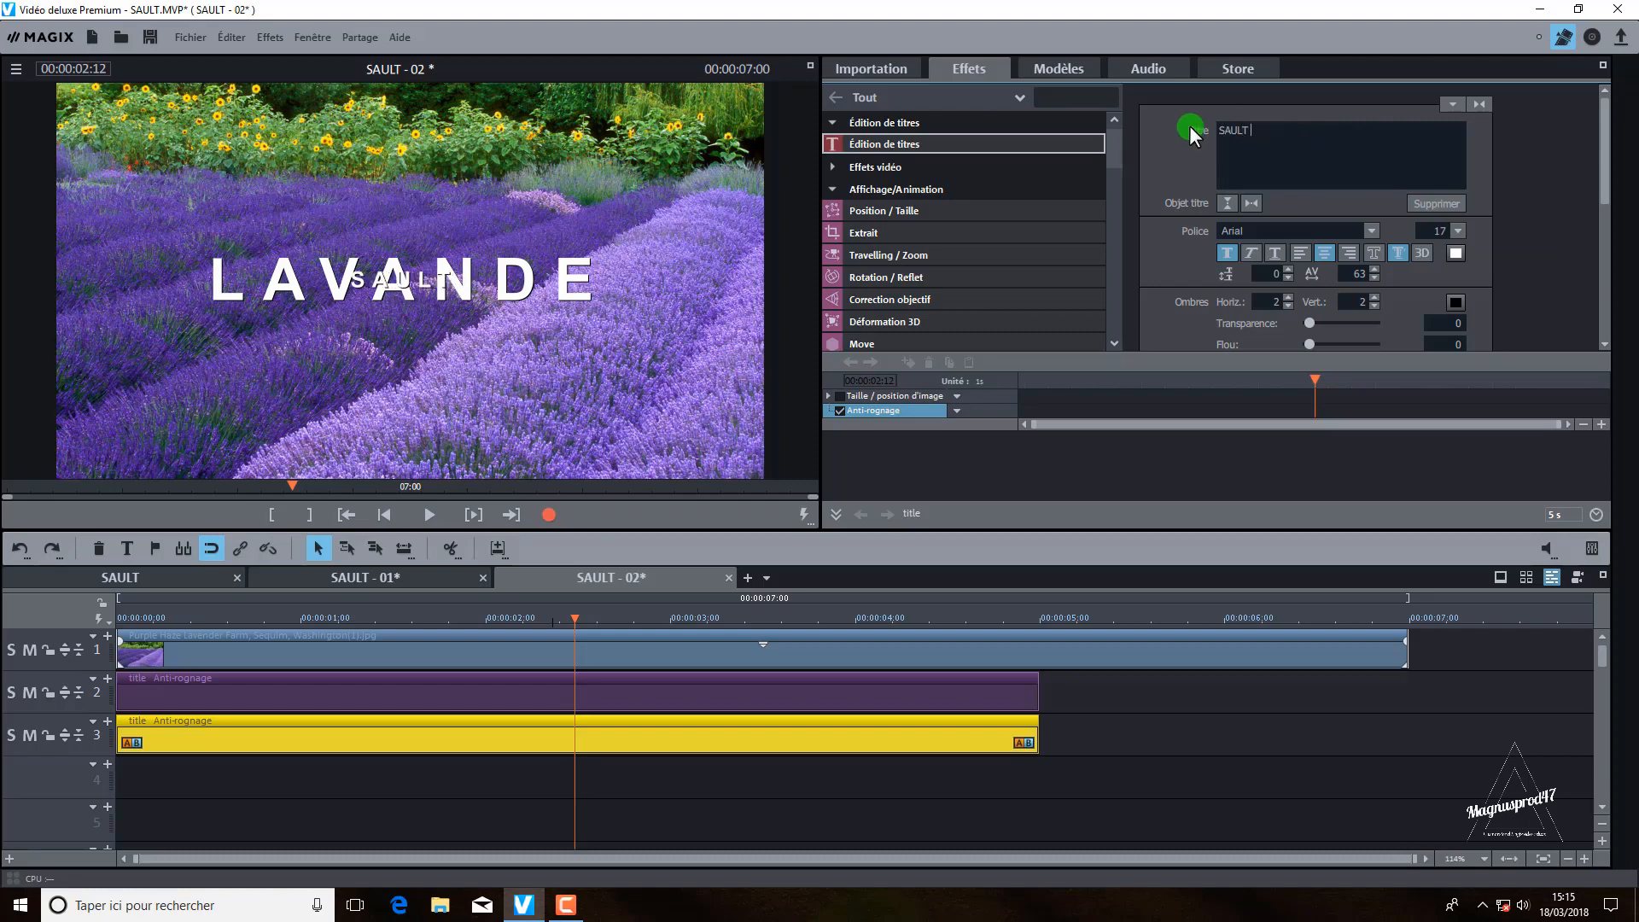
{"action": "type", "text": " 5VA"}
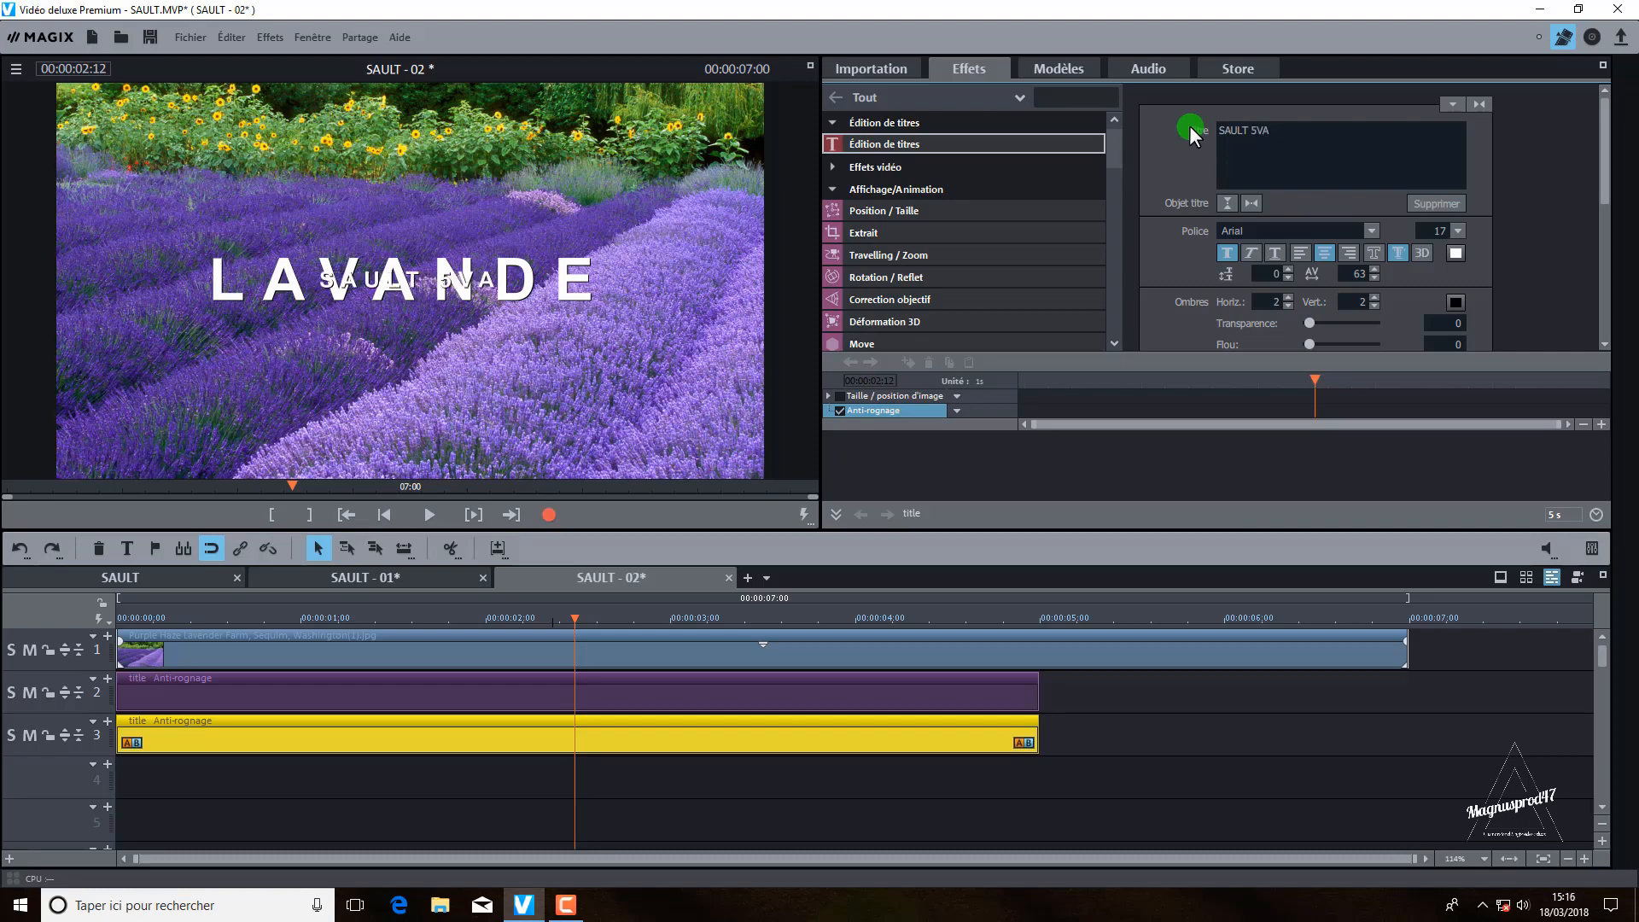
{"action": "type", "text": "UCLUSE "}
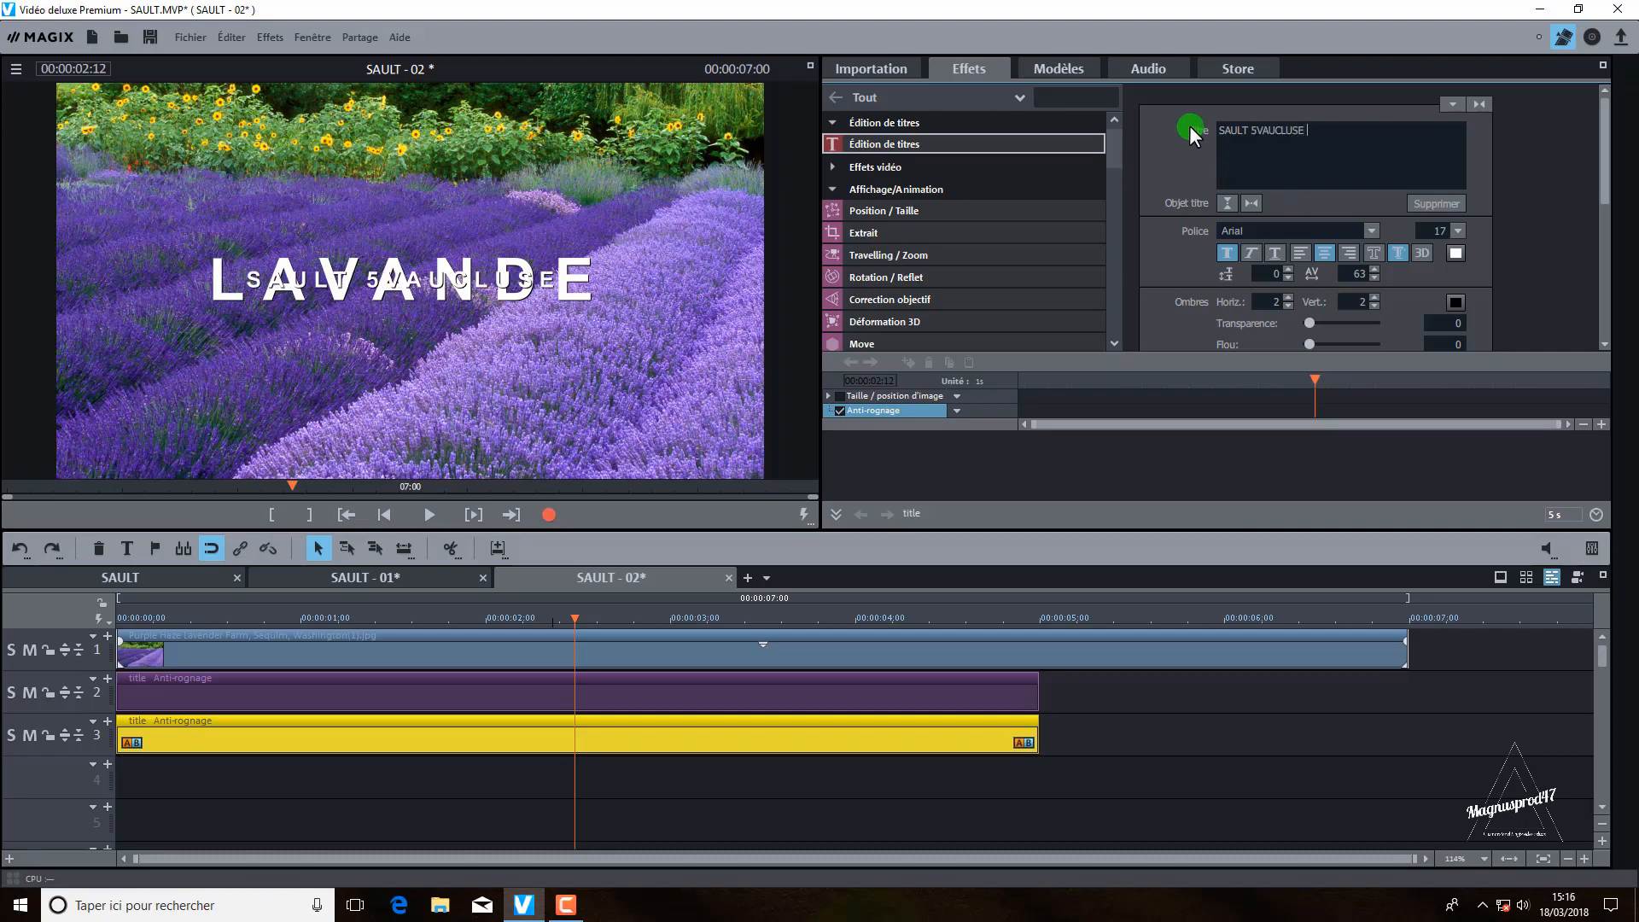
{"action": "type", "text": "2017"}
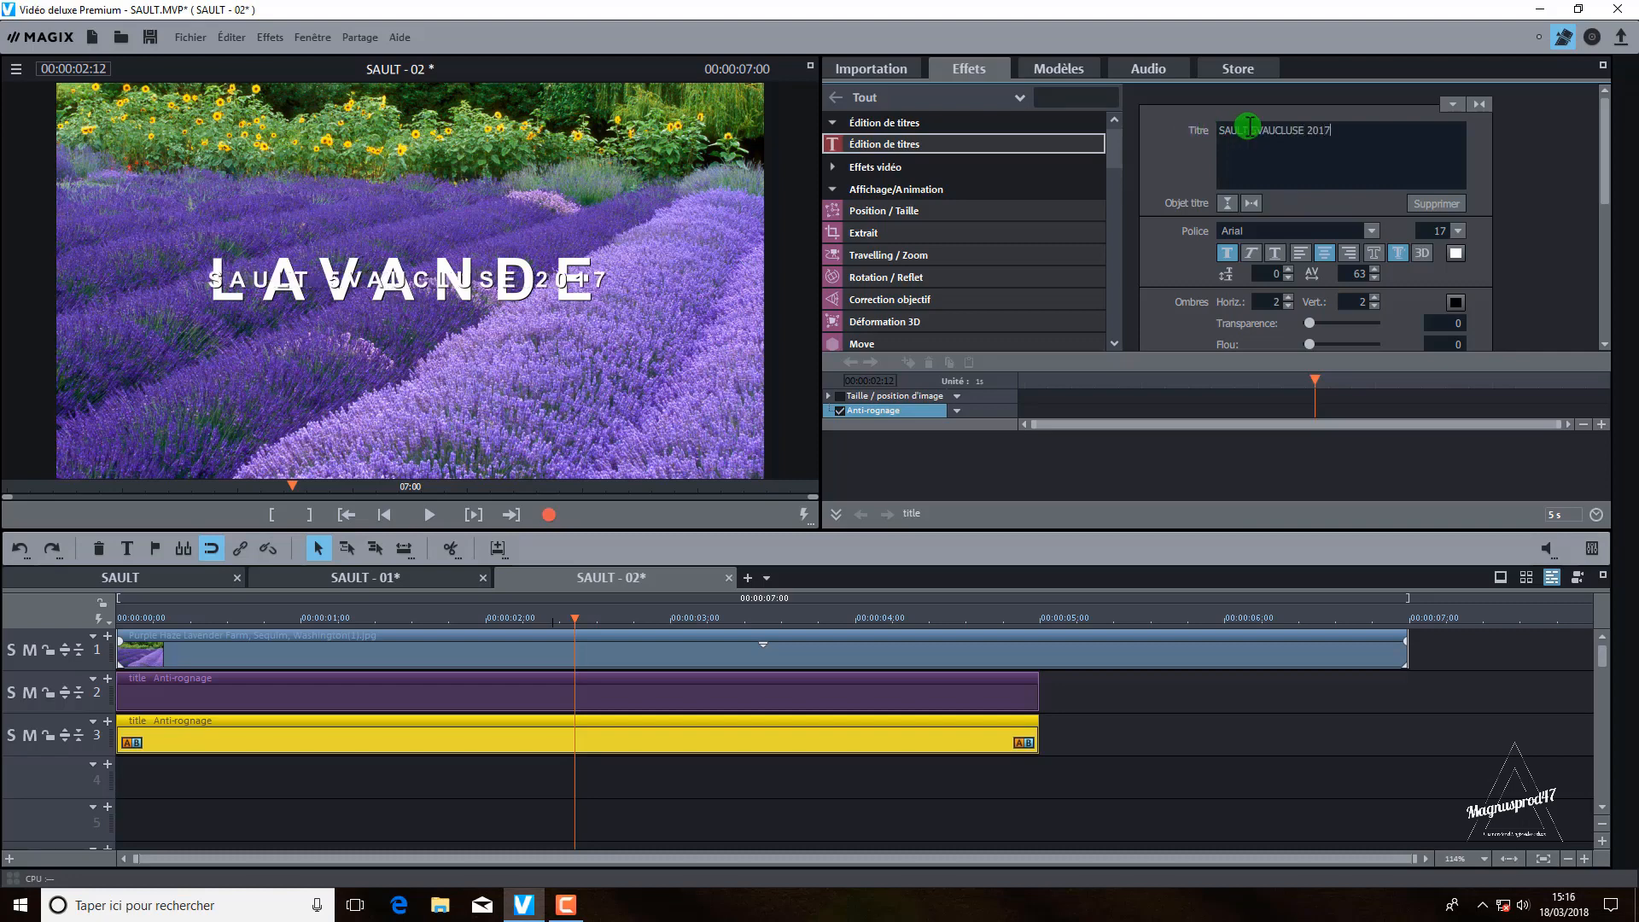
{"action": "left_click", "coordinate": [1252, 130]}
{"action": "key", "text": "BackSpace"}
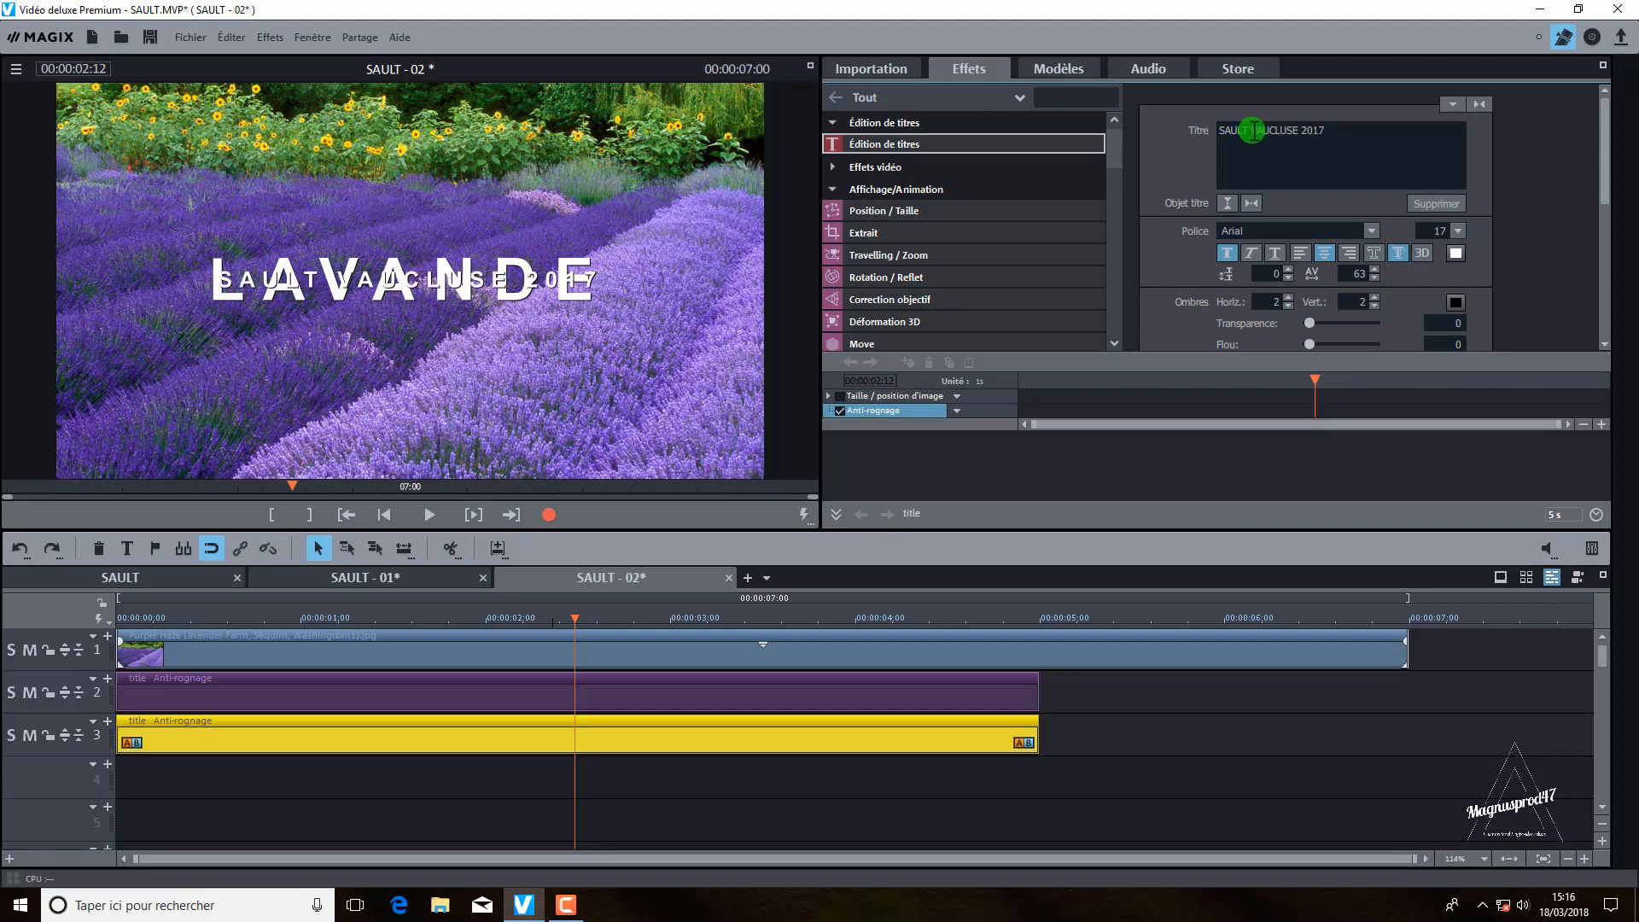
{"action": "type", "text": "("}
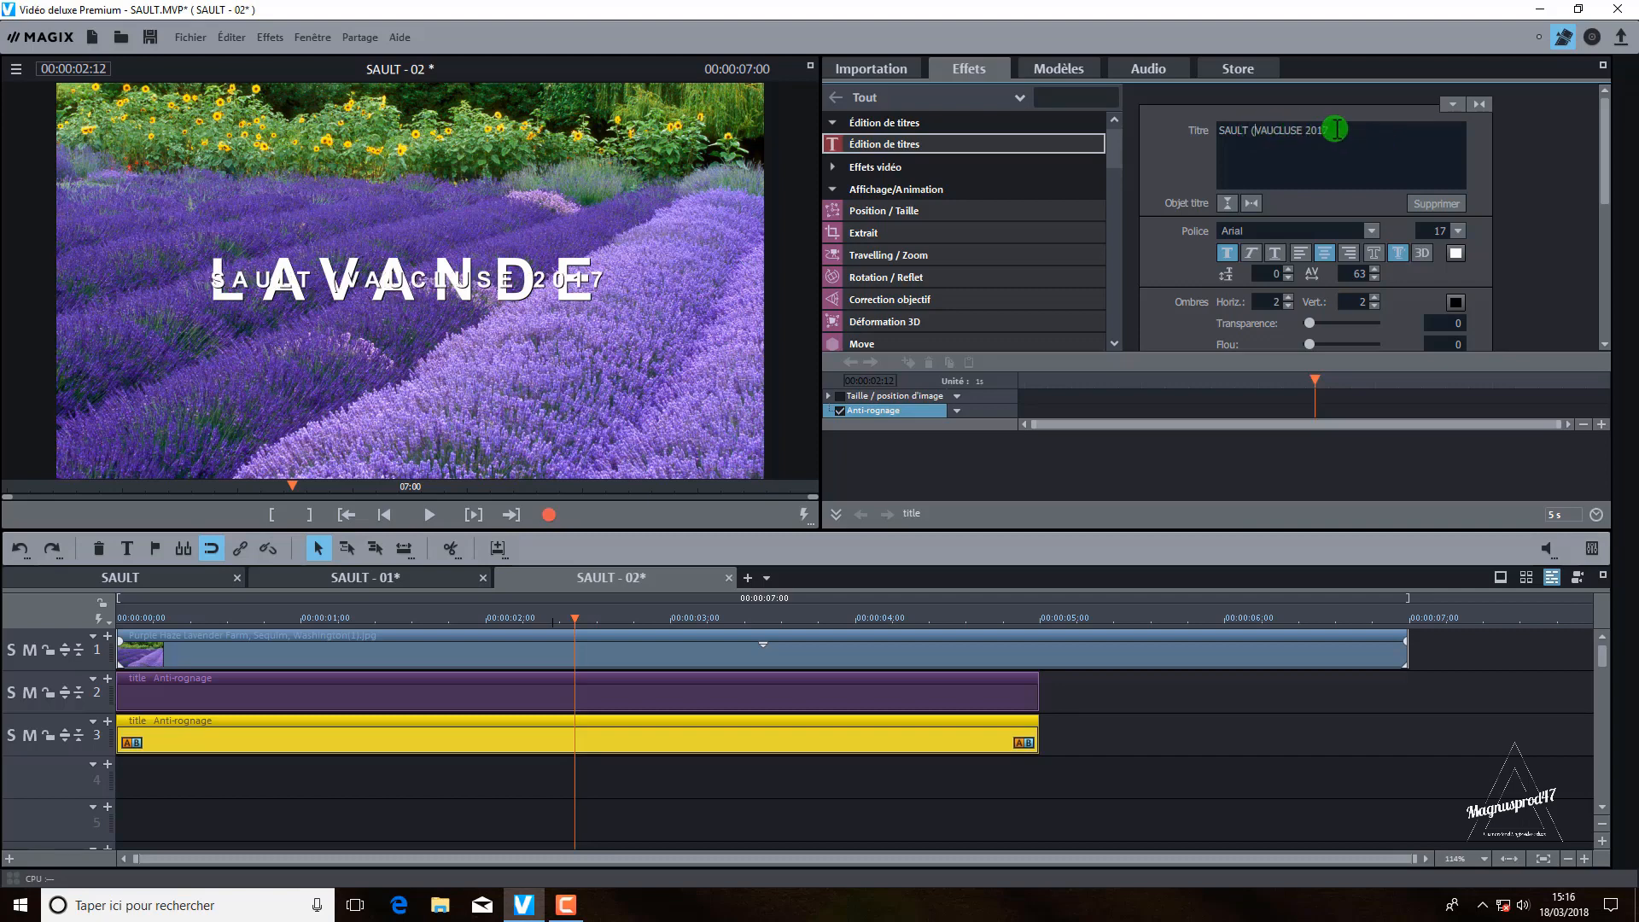
{"action": "type", "text": ")"}
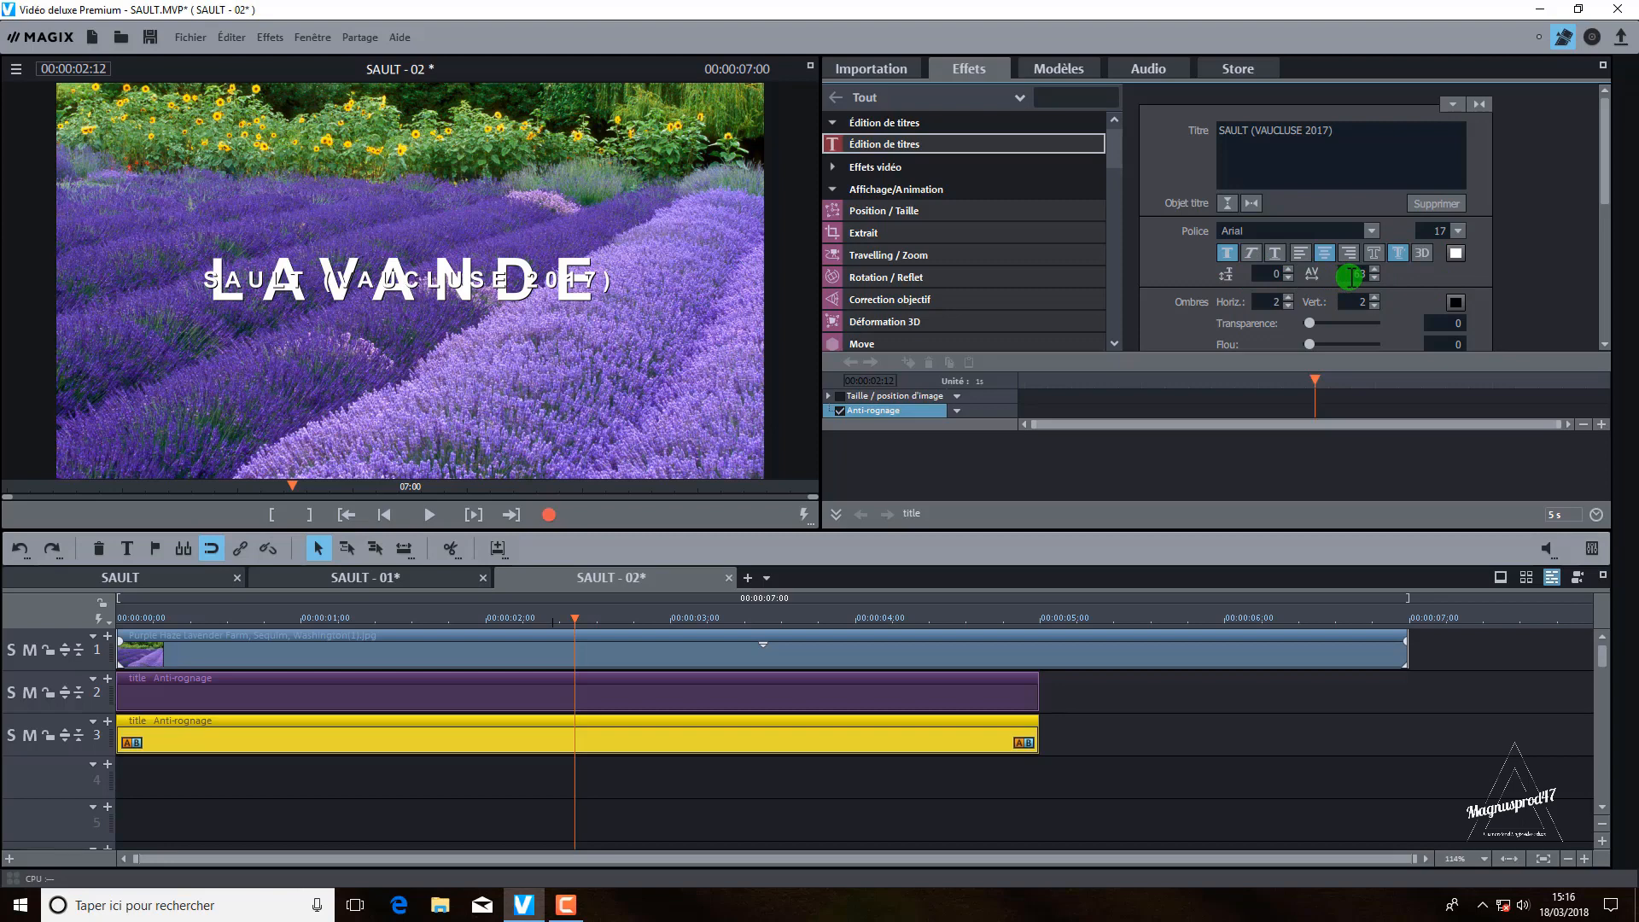
Step: Set the letter spacing of the SAULT (VAUCLUSE 2017) title to 46 and collapse the title editing category
{"action": "left_click_drag", "start_coordinate": [1350, 276], "coordinate": [1369, 277]}
{"action": "type", "text": "45"}
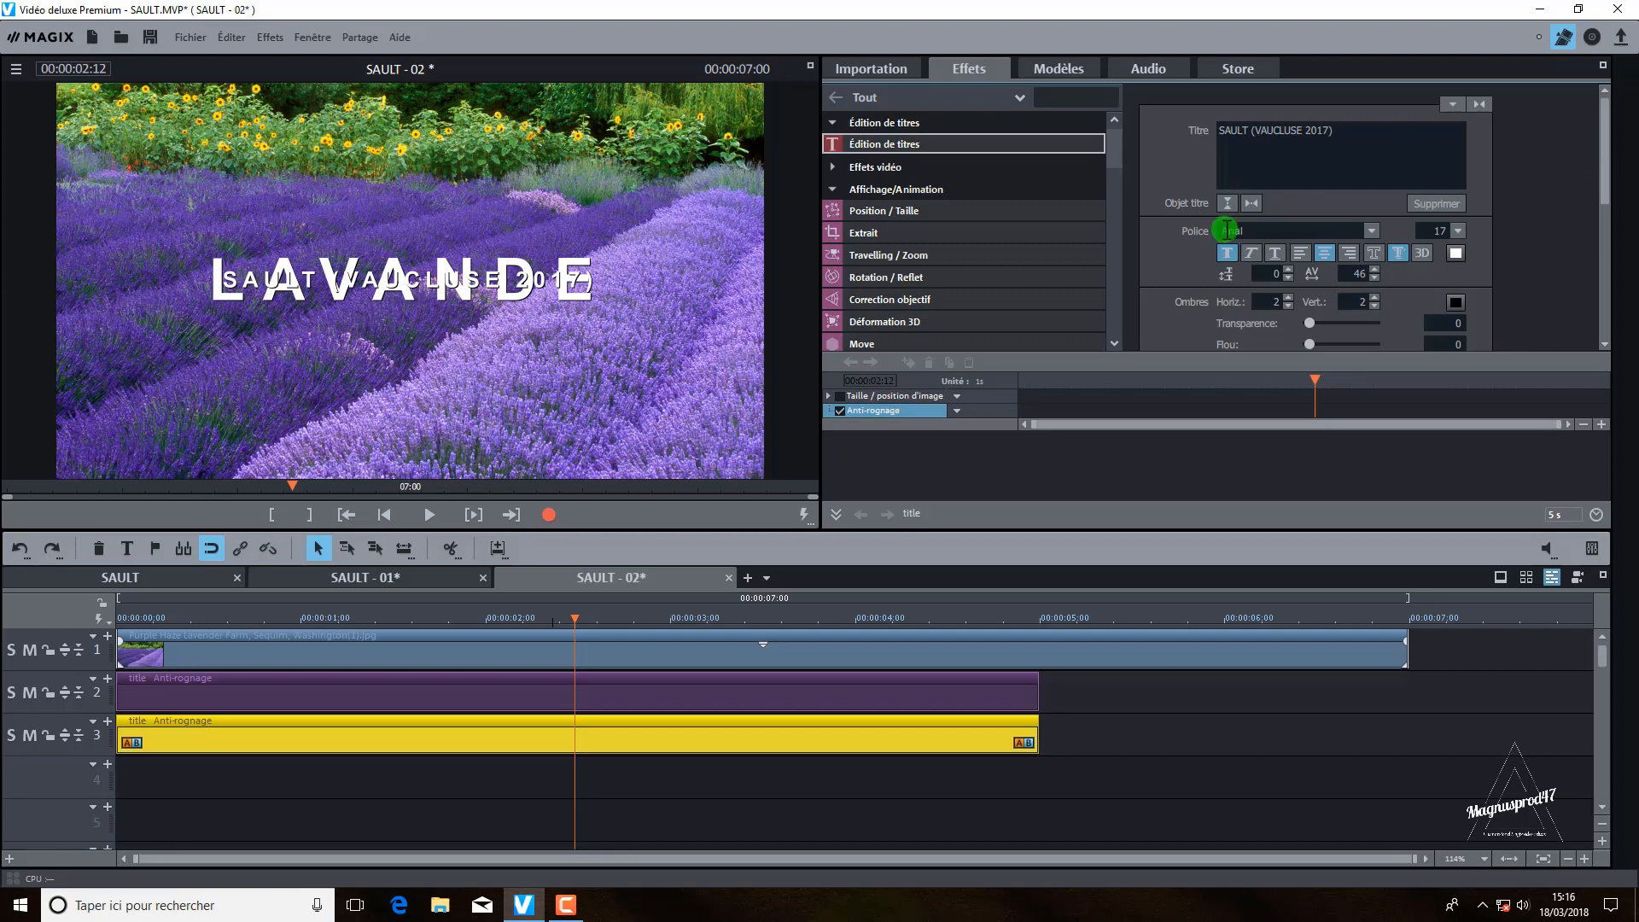
{"action": "left_click", "coordinate": [830, 122]}
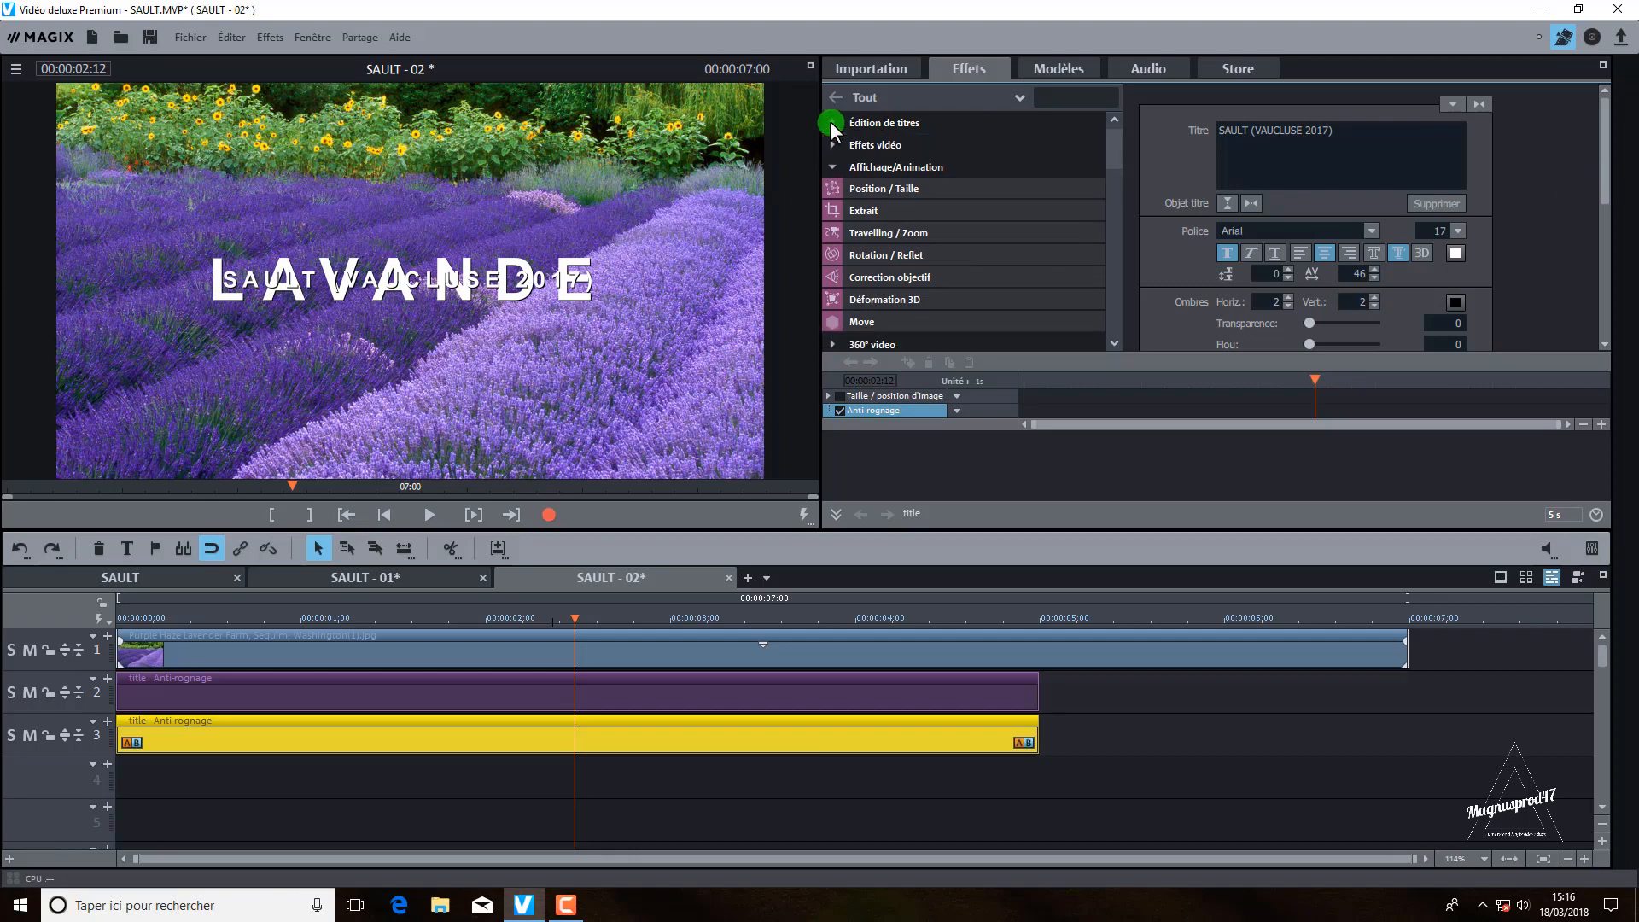
Step: Place CADRE RECTANGLE BLANC TITRE DESIGN.png from the Rectangle png folder at the start of track 4
{"action": "left_click", "coordinate": [863, 68]}
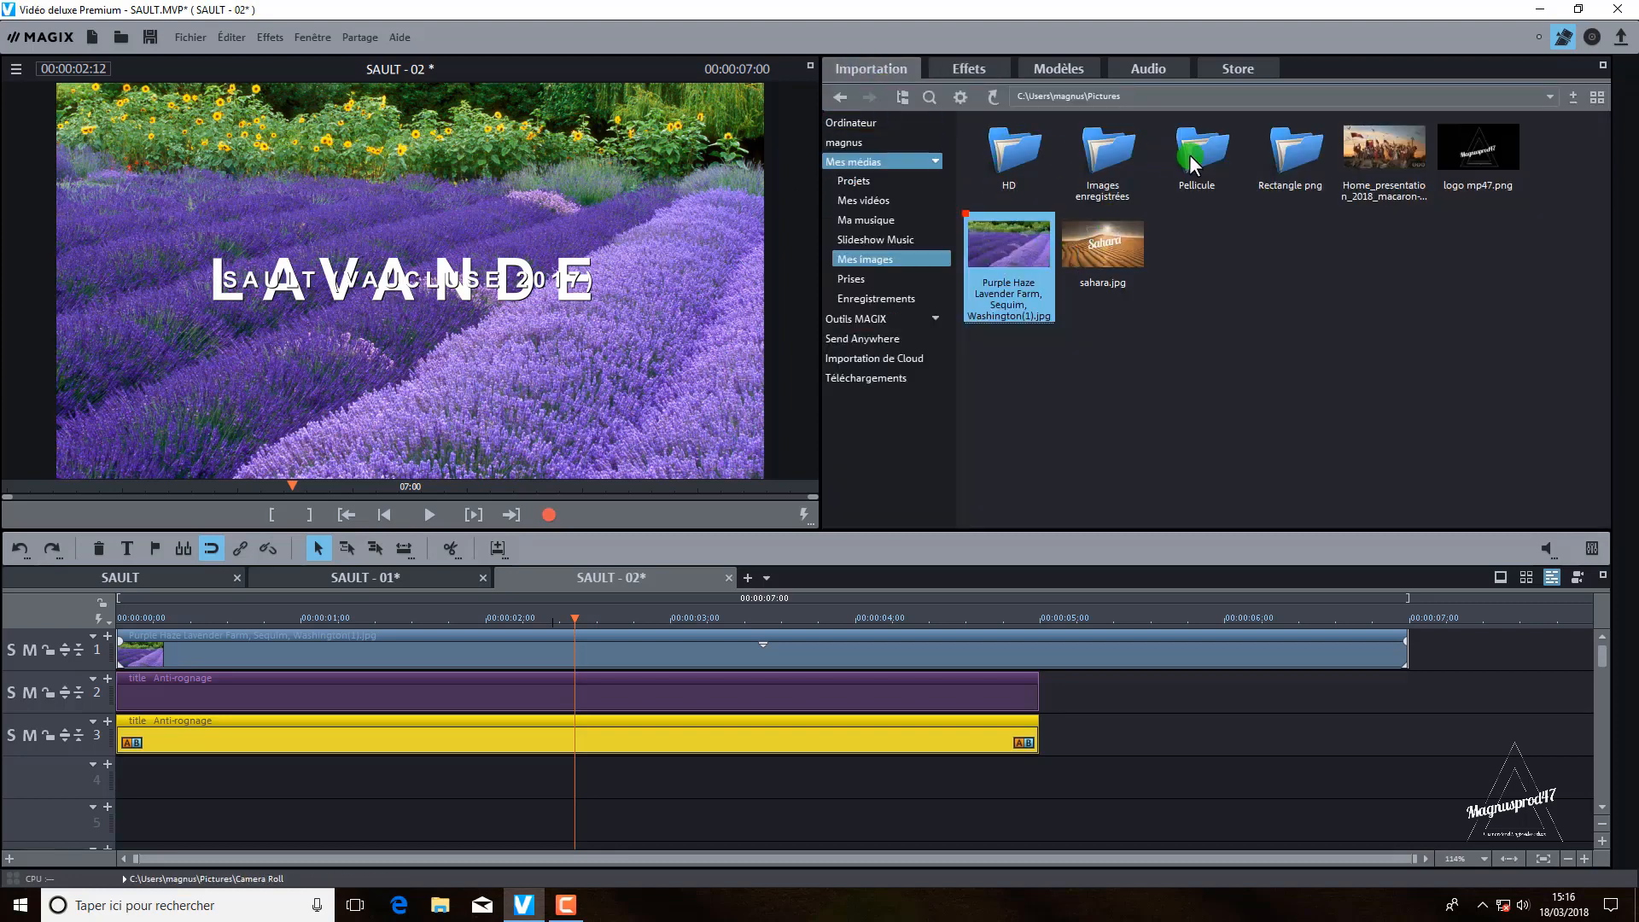
{"action": "double_click", "coordinate": [1279, 153]}
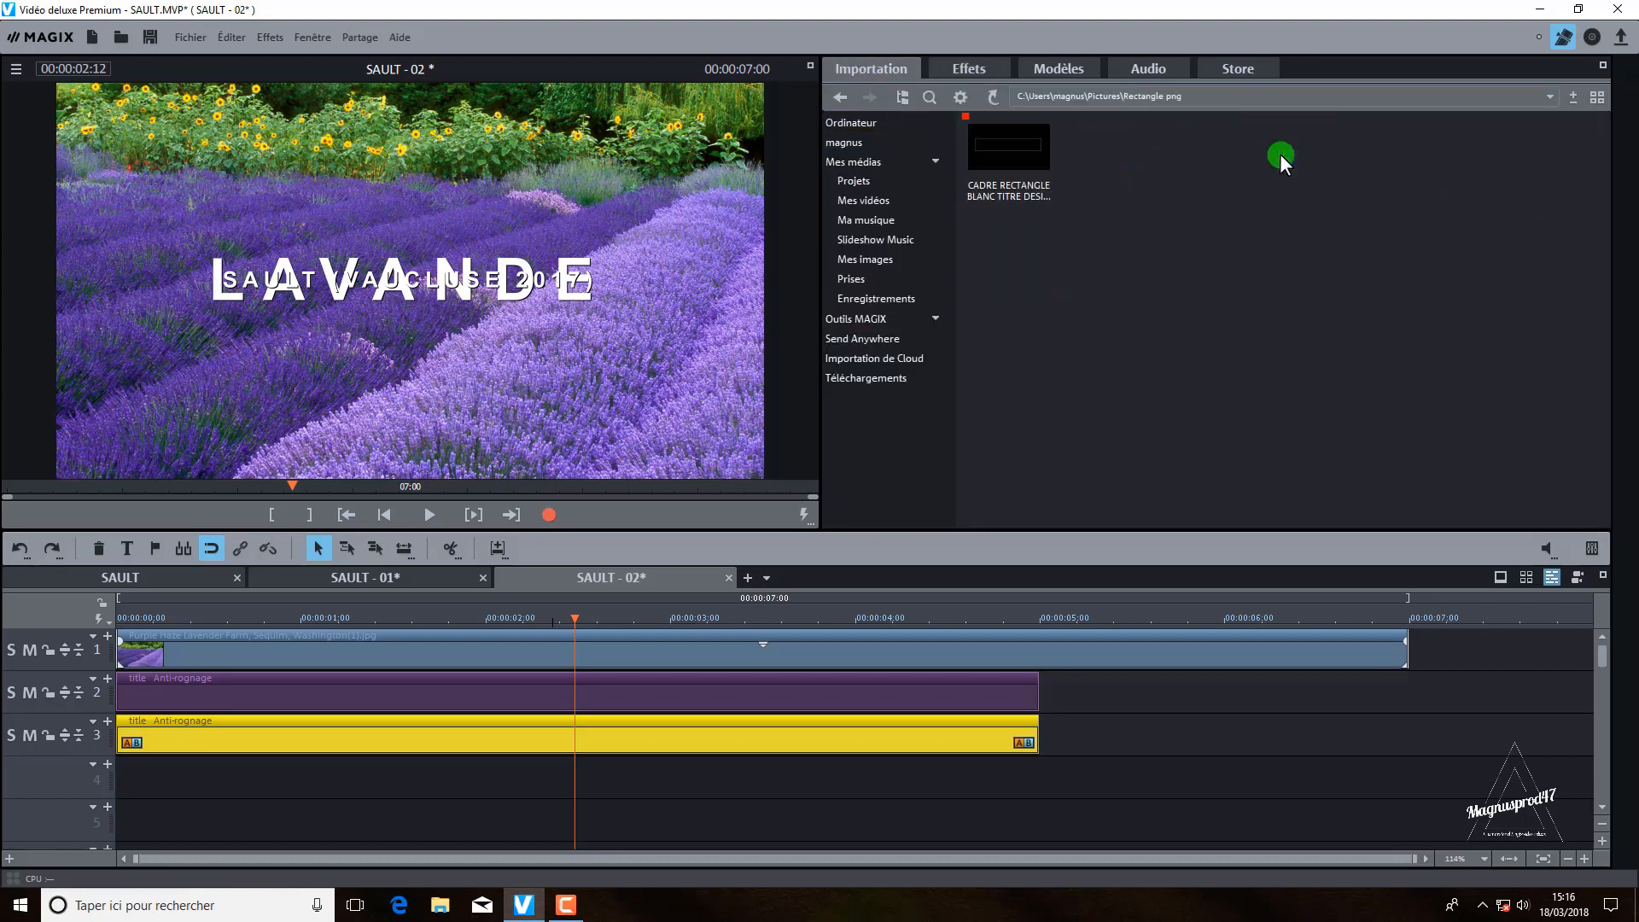
{"action": "mouse_move", "coordinate": [1022, 133]}
{"action": "left_click_drag", "start_coordinate": [1022, 133], "coordinate": [158, 773]}
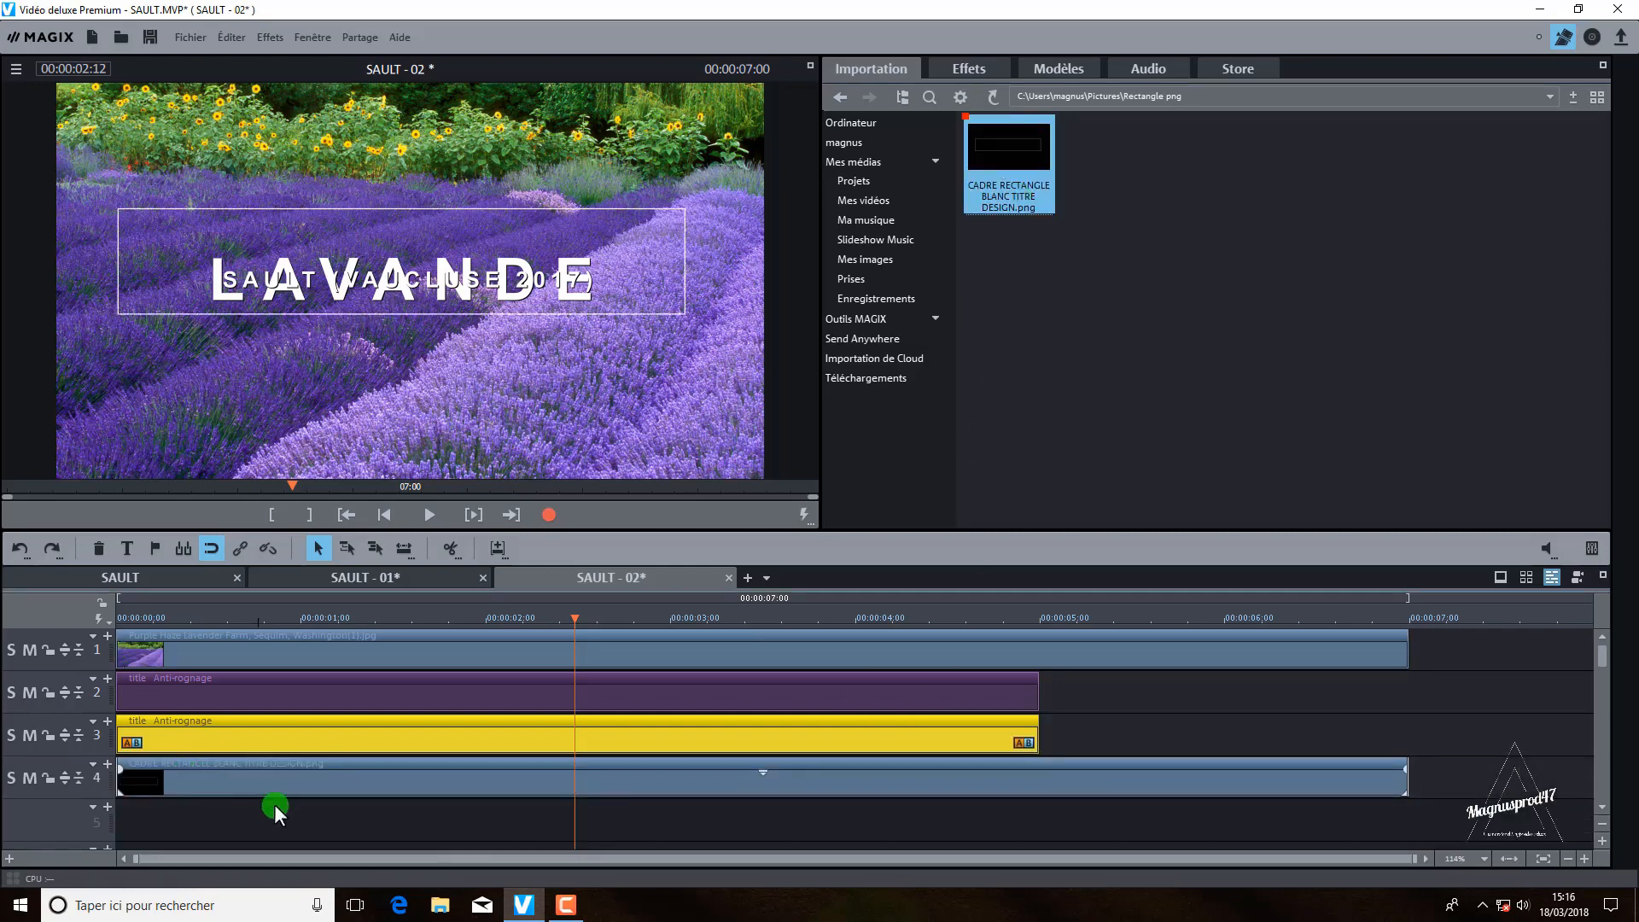
Step: Set both the contrast and the brightness of the white rectangle image on track 4 to 100
{"action": "left_click", "coordinate": [302, 776]}
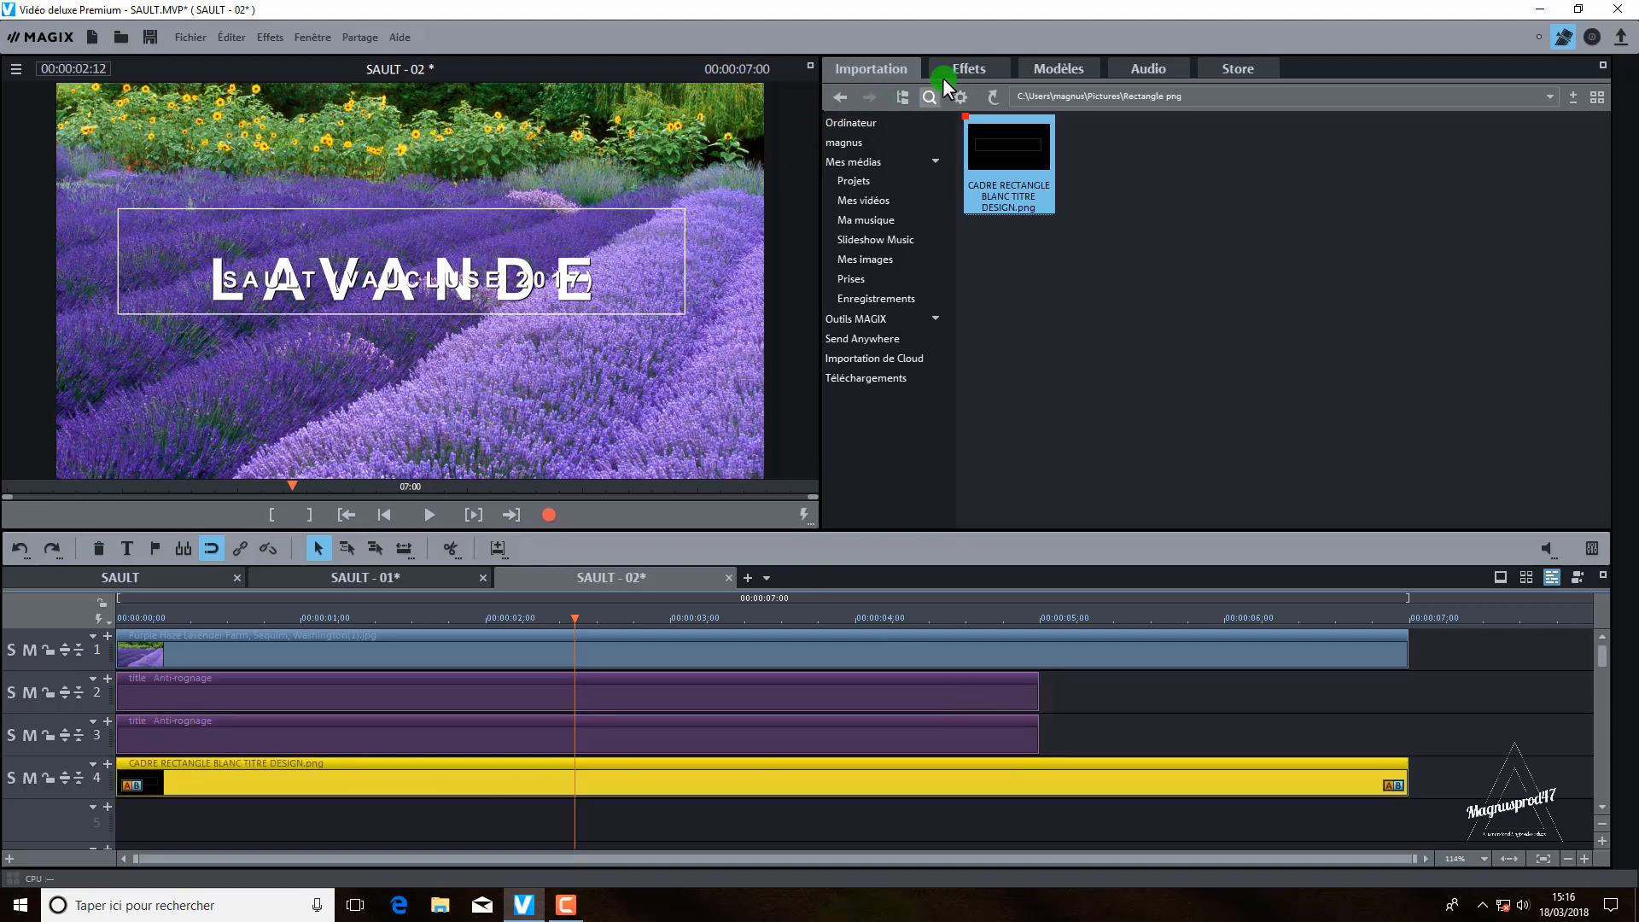
{"action": "left_click", "coordinate": [965, 65]}
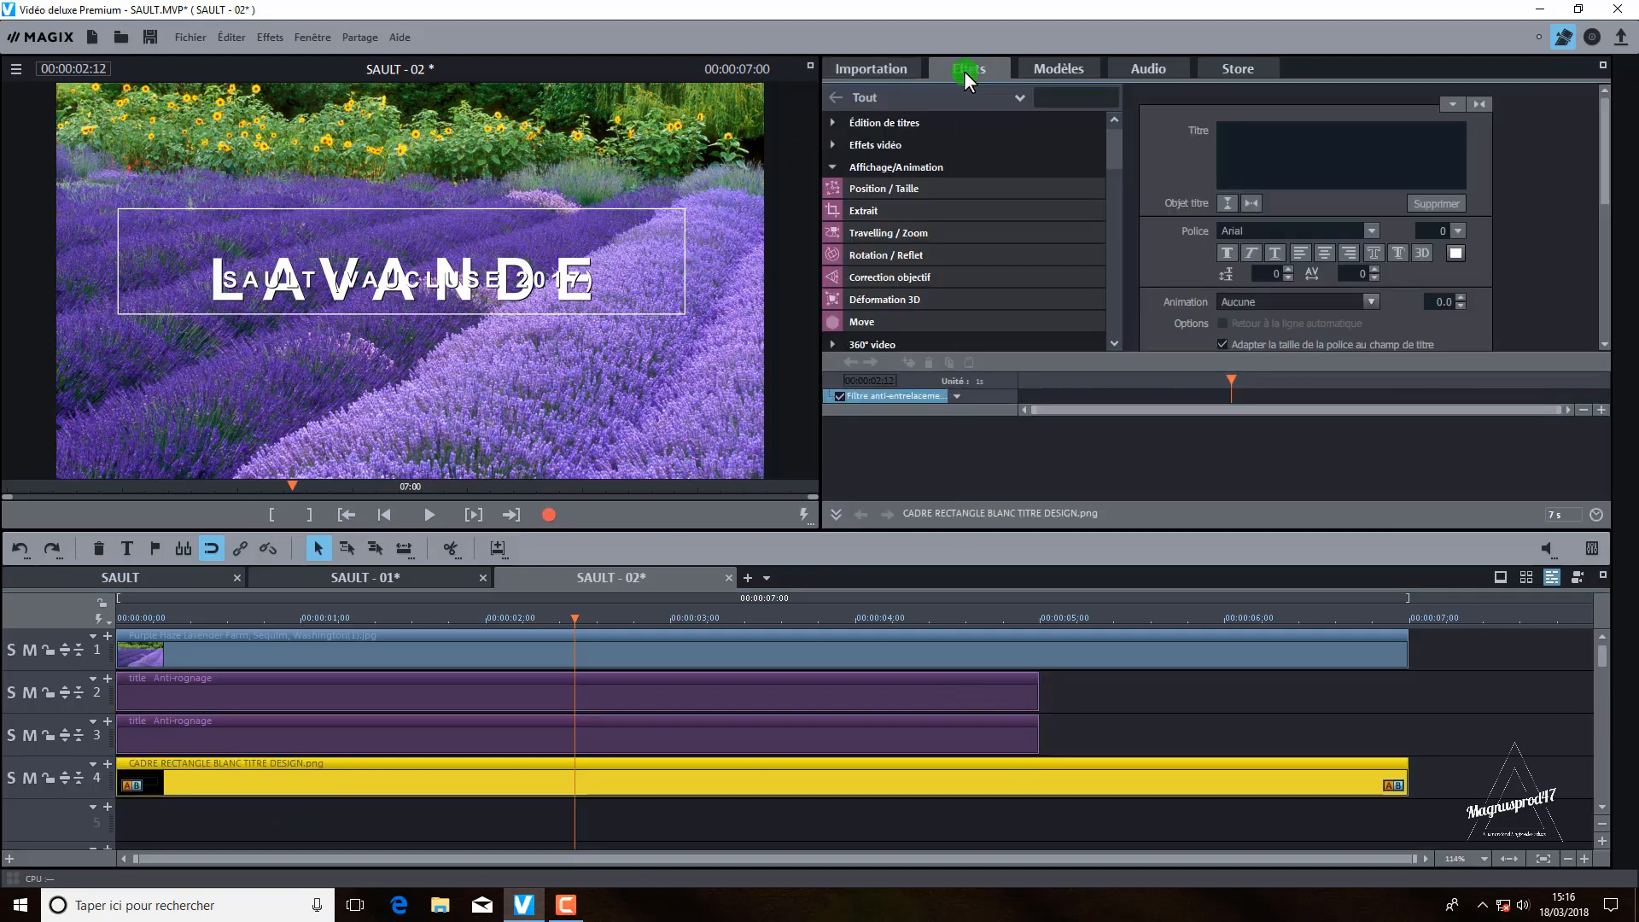
{"action": "left_click", "coordinate": [830, 167]}
{"action": "left_click", "coordinate": [834, 147]}
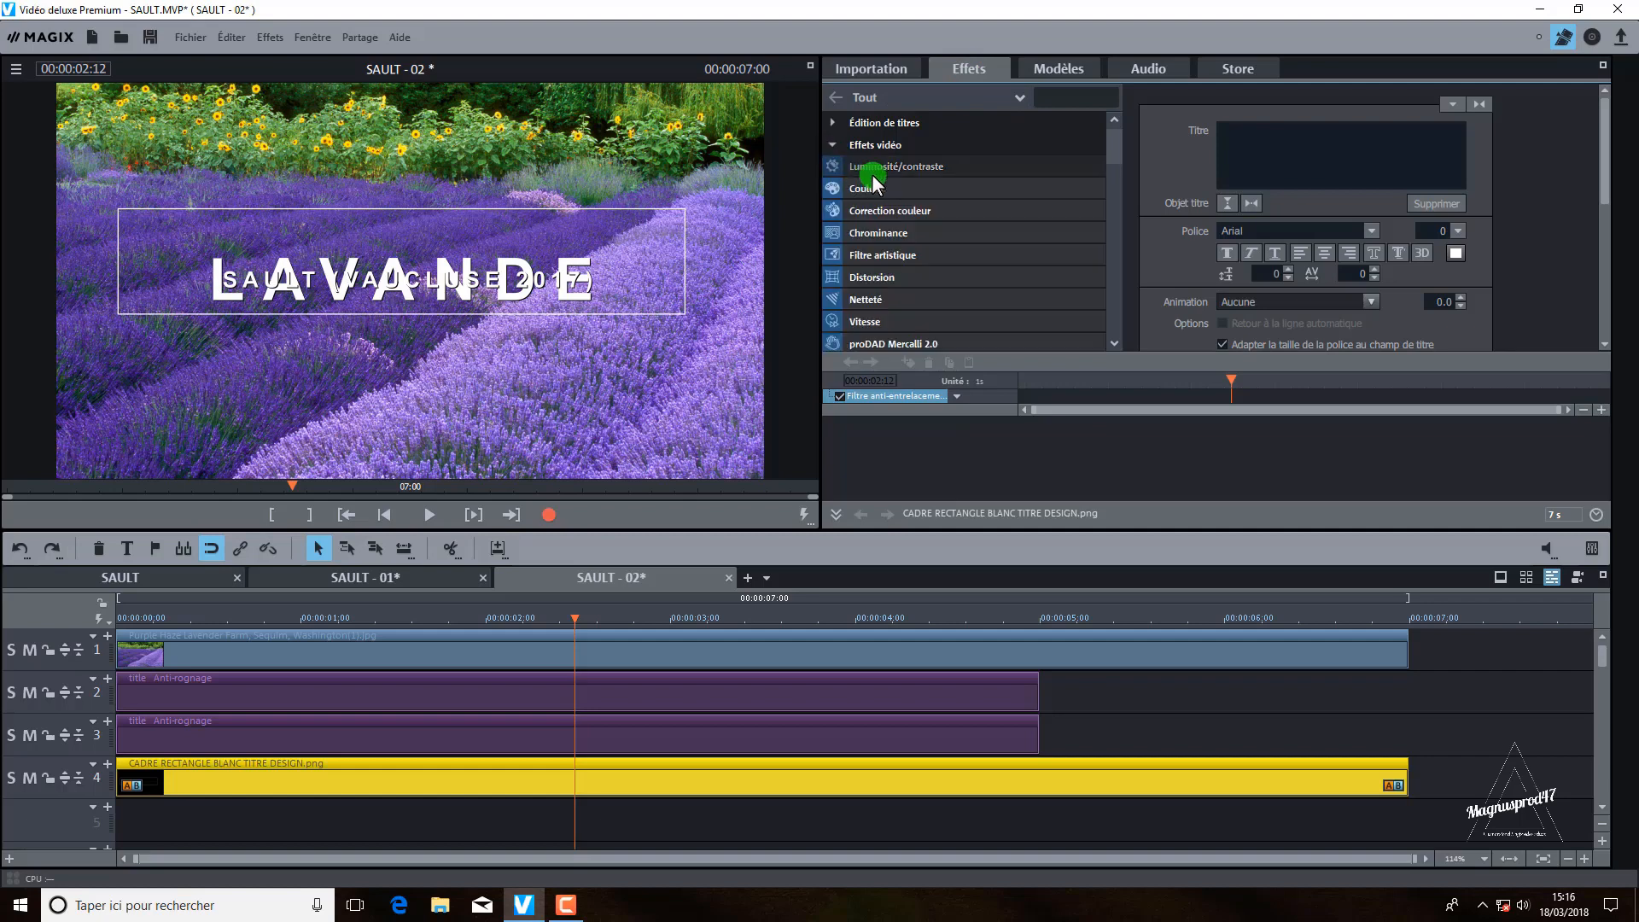
{"action": "left_click", "coordinate": [872, 167]}
{"action": "left_click_drag", "start_coordinate": [1296, 202], "coordinate": [1414, 196]}
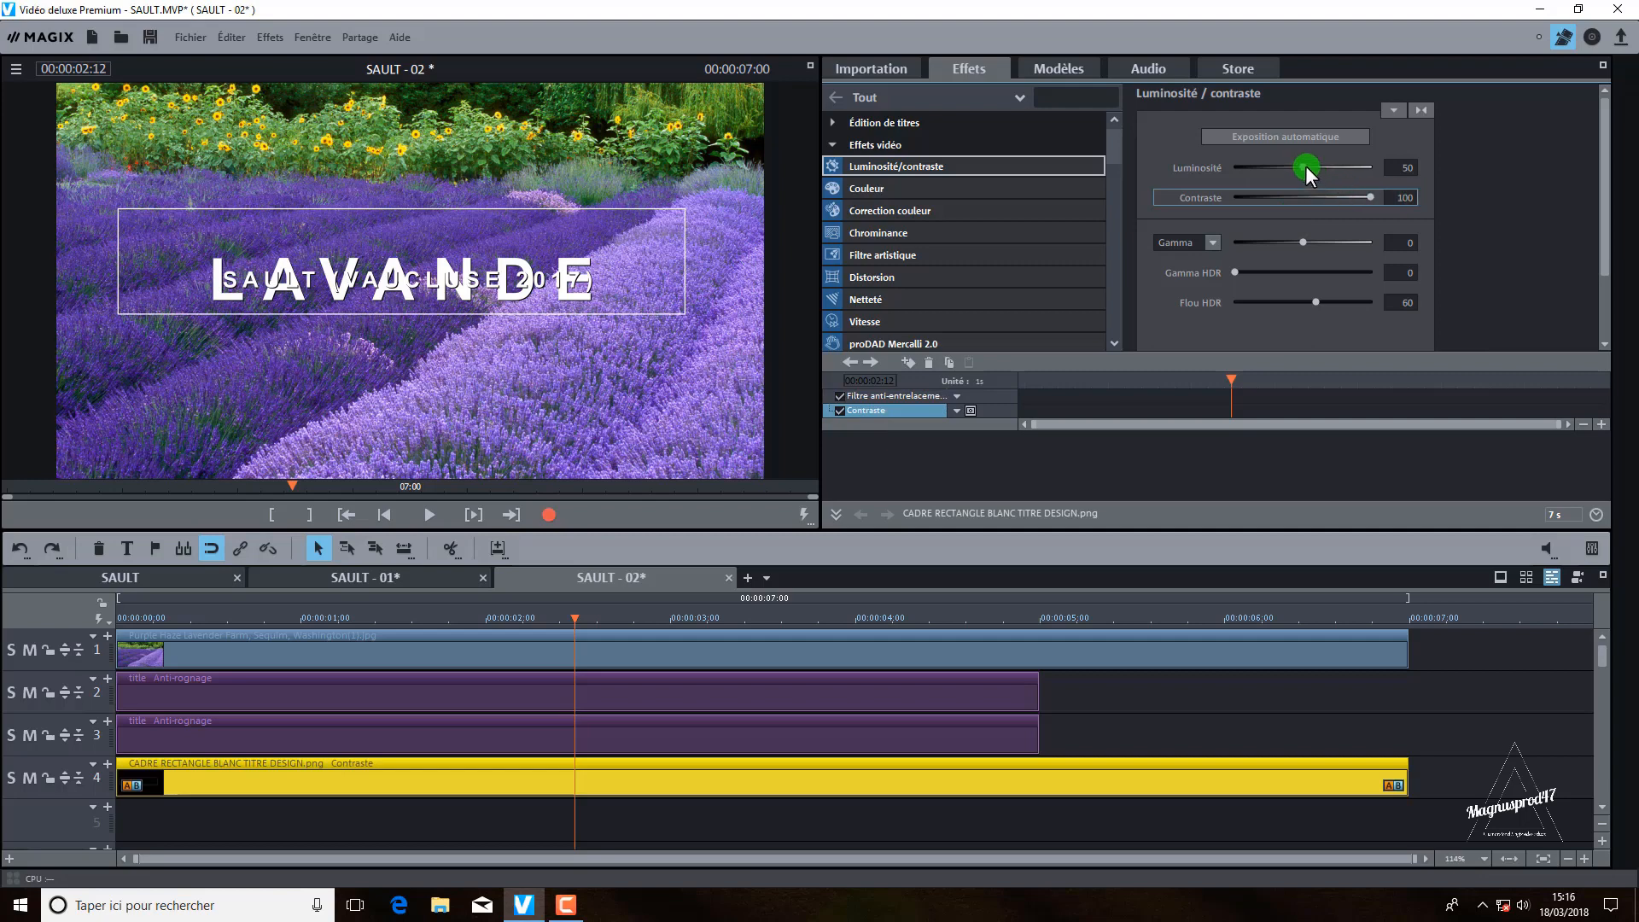
{"action": "left_click_drag", "start_coordinate": [1306, 168], "coordinate": [1398, 167]}
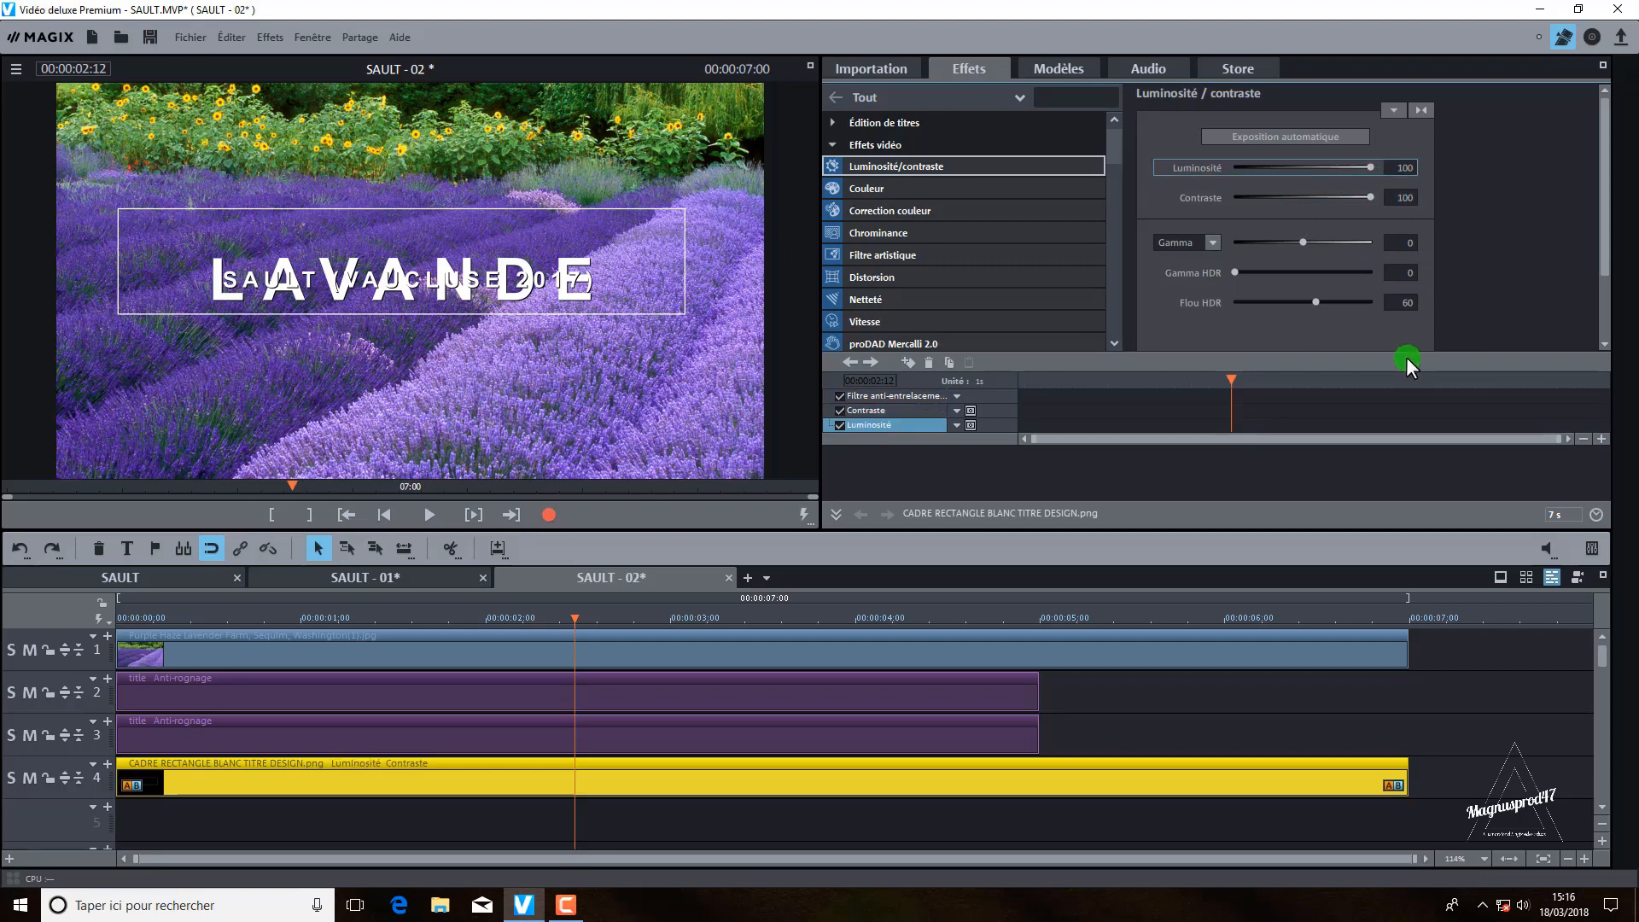
Step: Collapse the video effects category and extend both titles on tracks 2 and 3 to the end of the 7-second image
{"action": "left_click", "coordinate": [831, 142]}
{"action": "left_click_drag", "start_coordinate": [1054, 679], "coordinate": [1407, 687]}
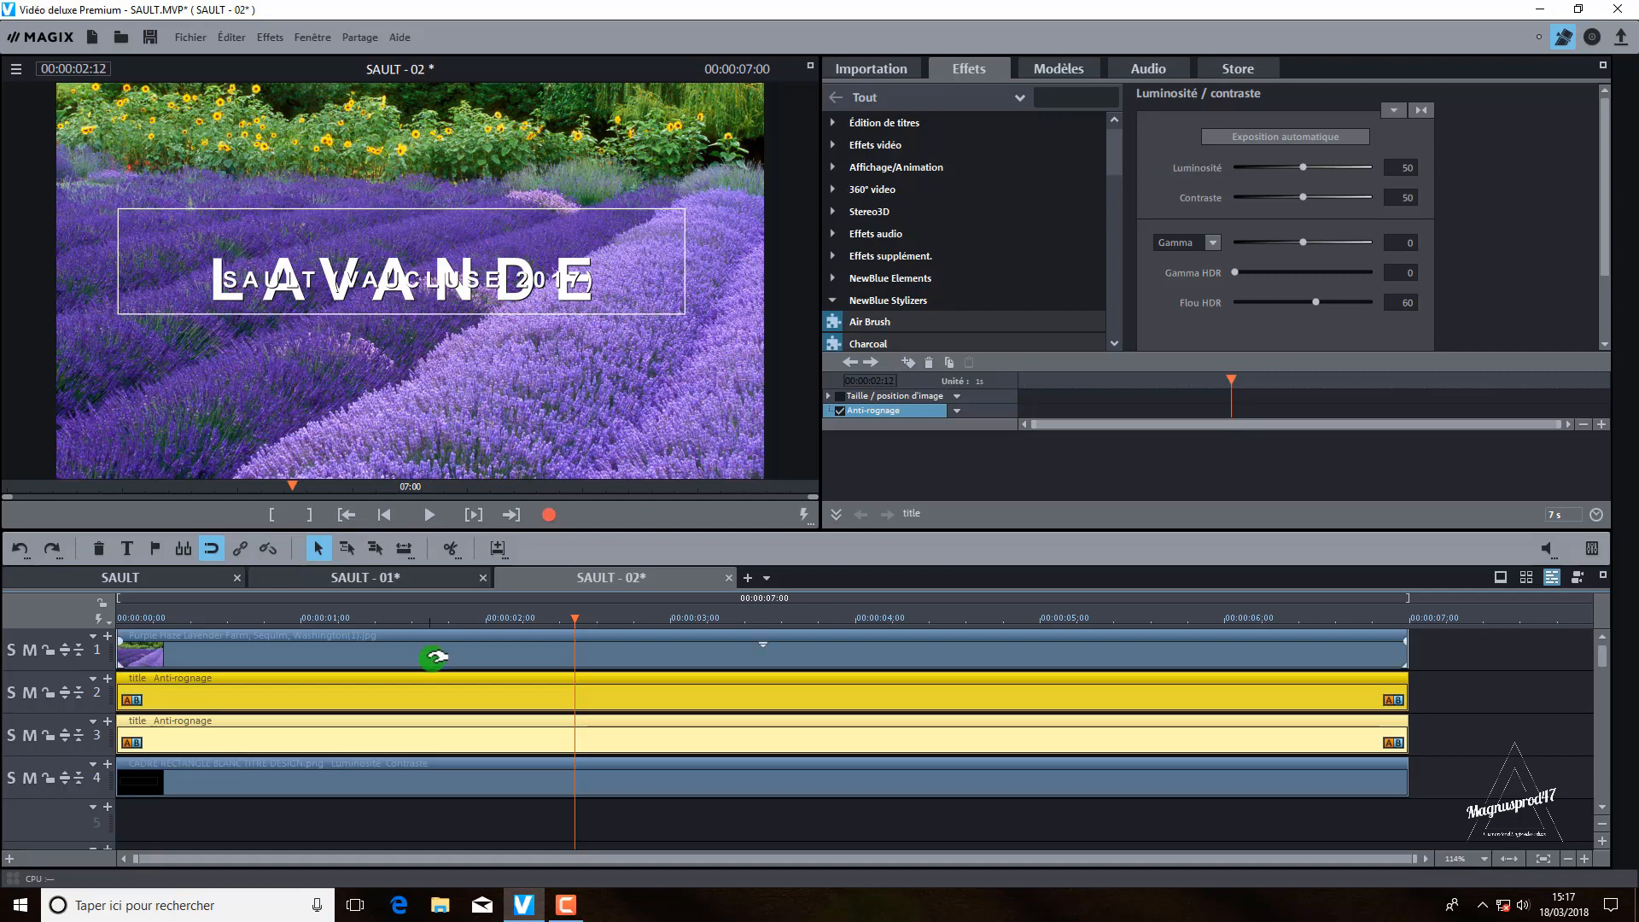
Step: Apply the Flou gaussien effect to the lavender field image on track 1
{"action": "left_click", "coordinate": [469, 659]}
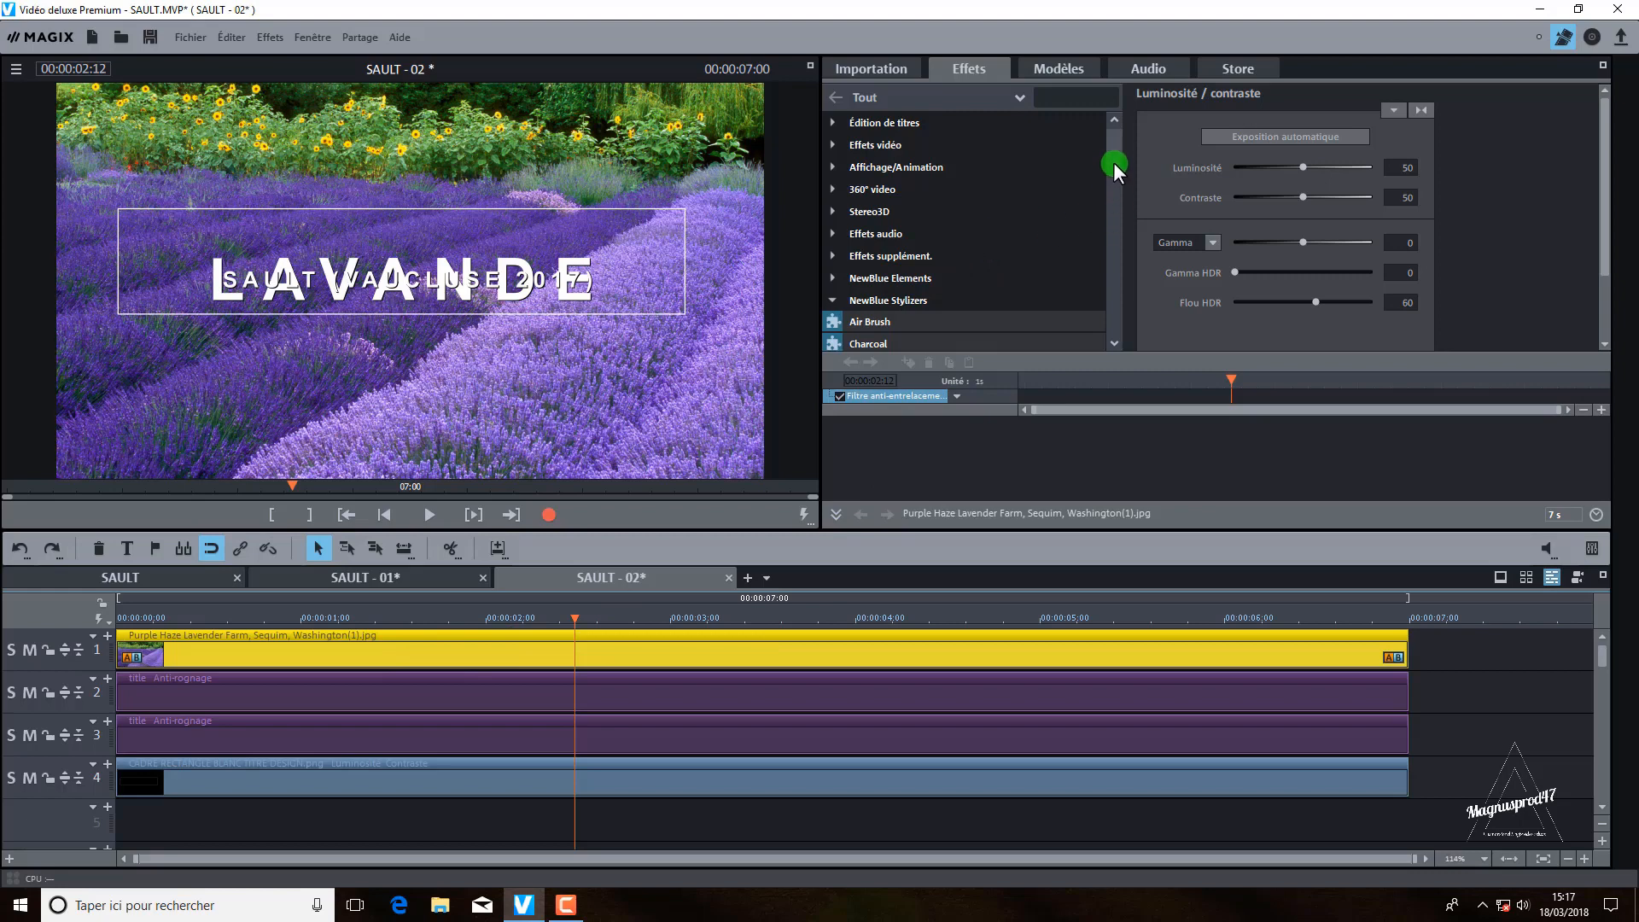
{"action": "left_click", "coordinate": [833, 300]}
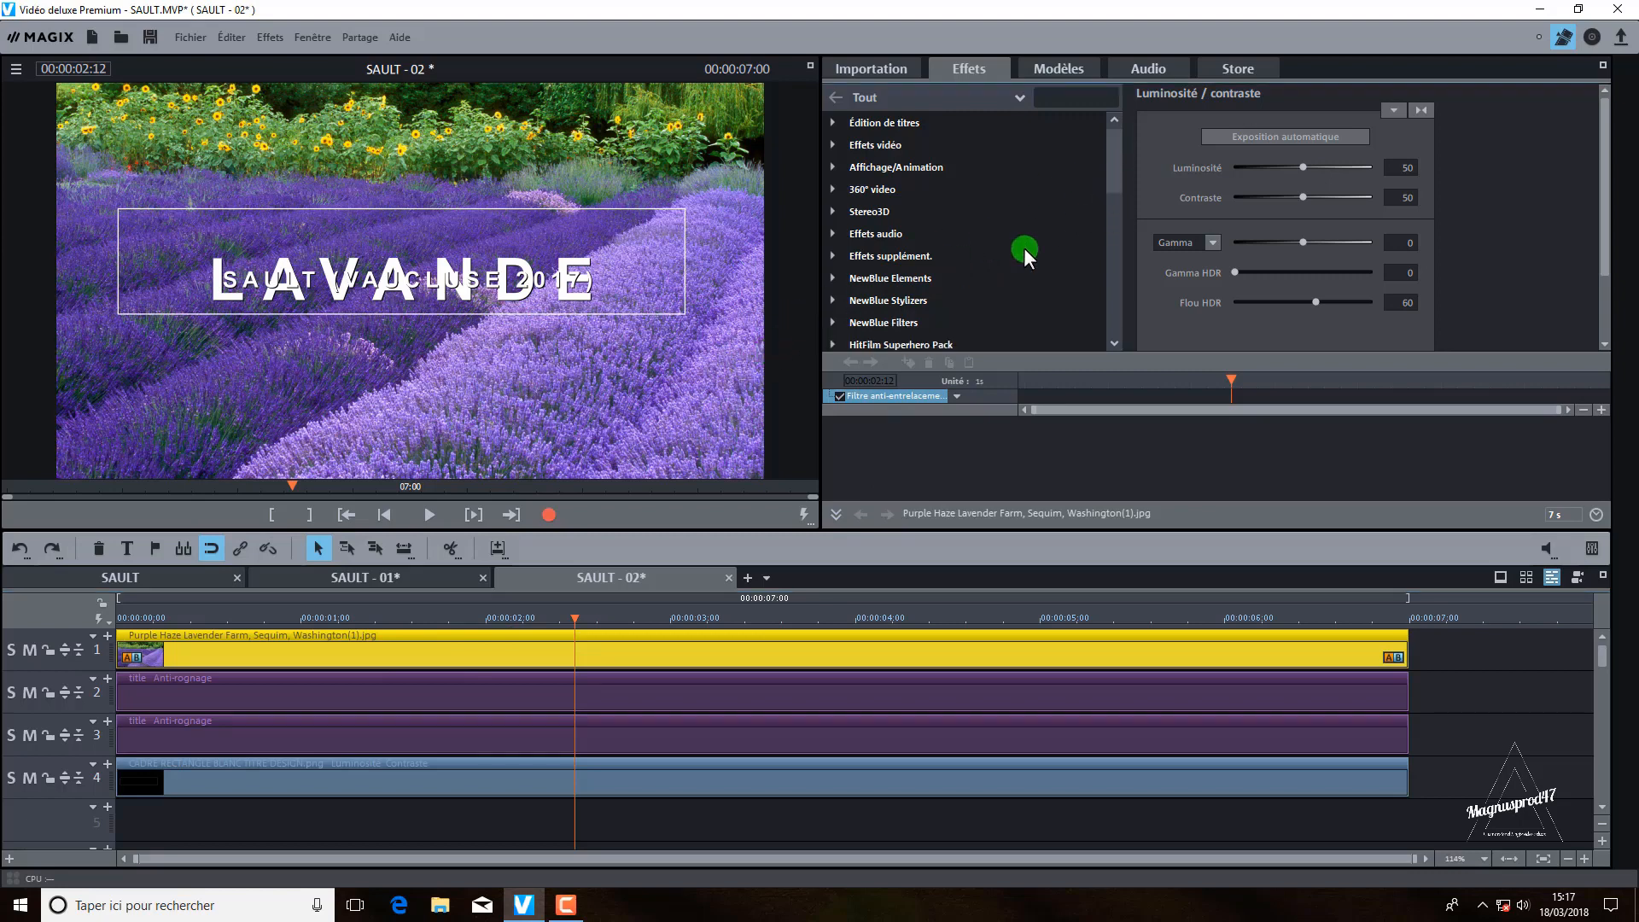
{"action": "left_click", "coordinate": [837, 146]}
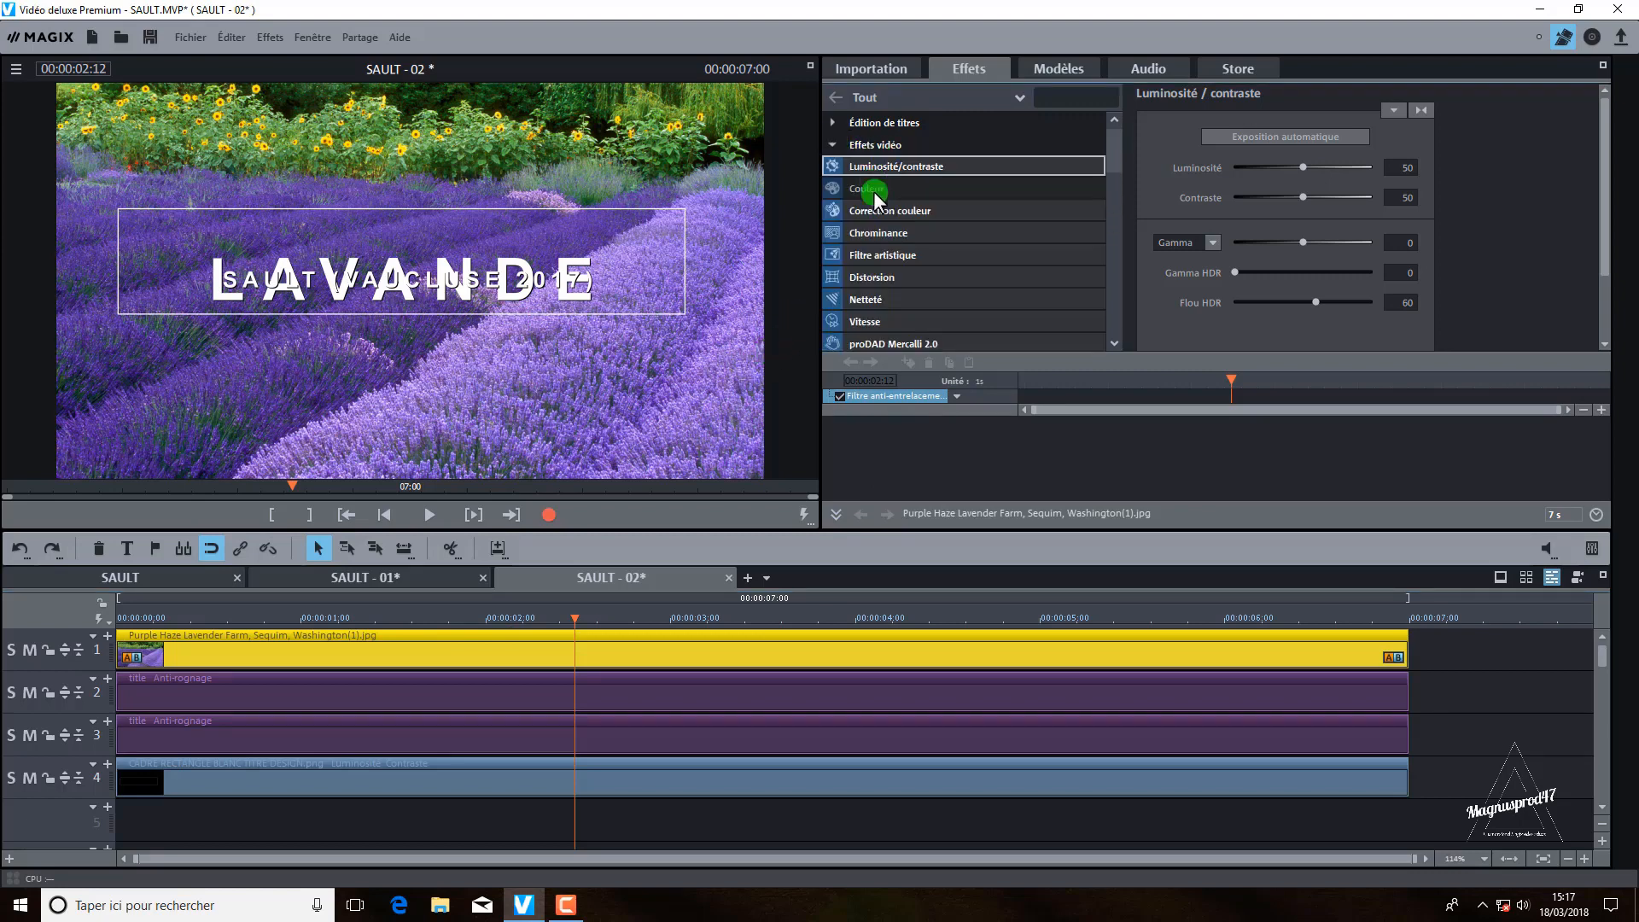
{"action": "scroll", "coordinate": [890, 264], "scroll_direction": "down", "scroll_amount": 3}
{"action": "scroll", "coordinate": [890, 263], "scroll_direction": "down", "scroll_amount": 1}
{"action": "left_click", "coordinate": [881, 271]}
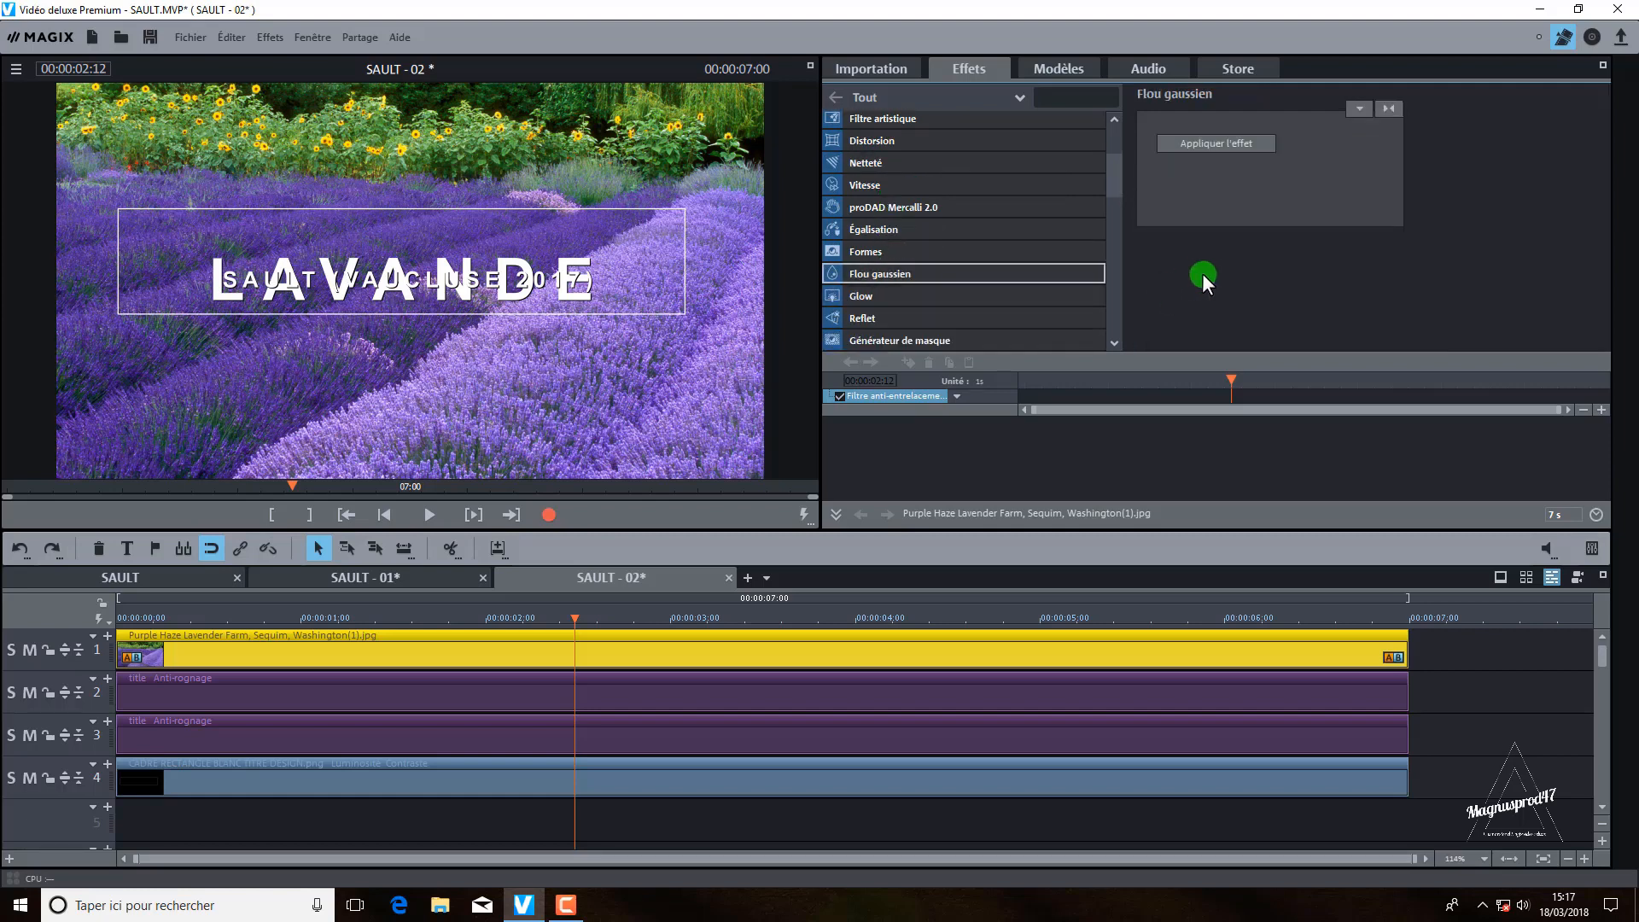
{"action": "left_click", "coordinate": [1221, 141]}
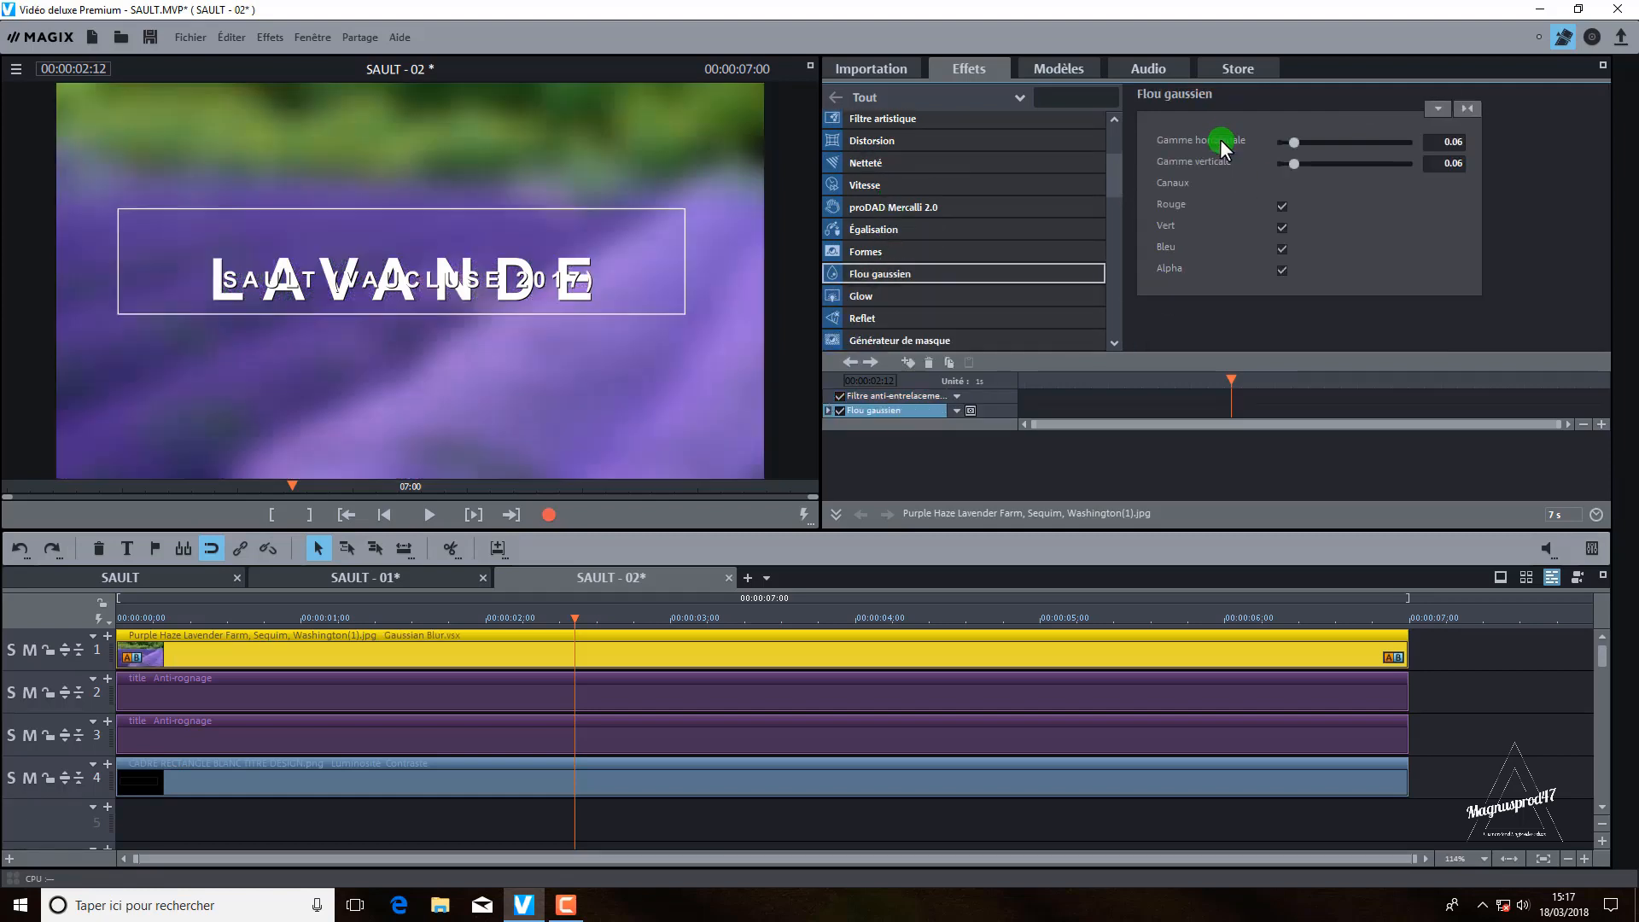
Step: Set the horizontal and vertical range of the lavender image's Gaussian blur to 0.02
{"action": "left_click_drag", "start_coordinate": [1459, 142], "coordinate": [1459, 144]}
{"action": "left_click", "coordinate": [1457, 162]}
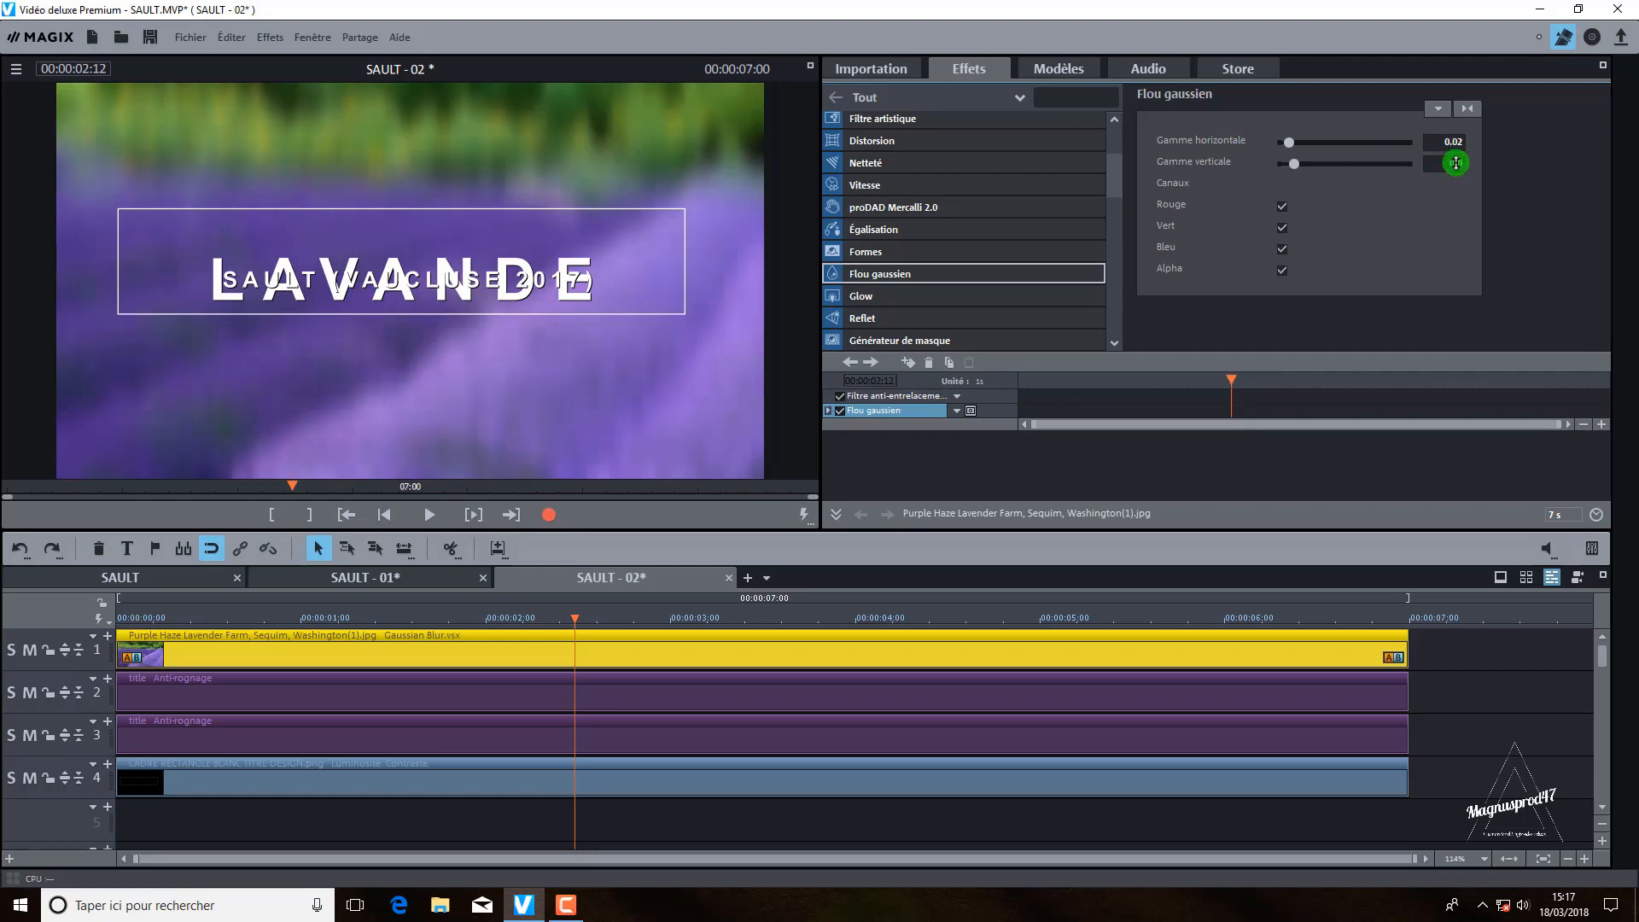
{"action": "left_click_drag", "start_coordinate": [1457, 162], "coordinate": [1457, 164]}
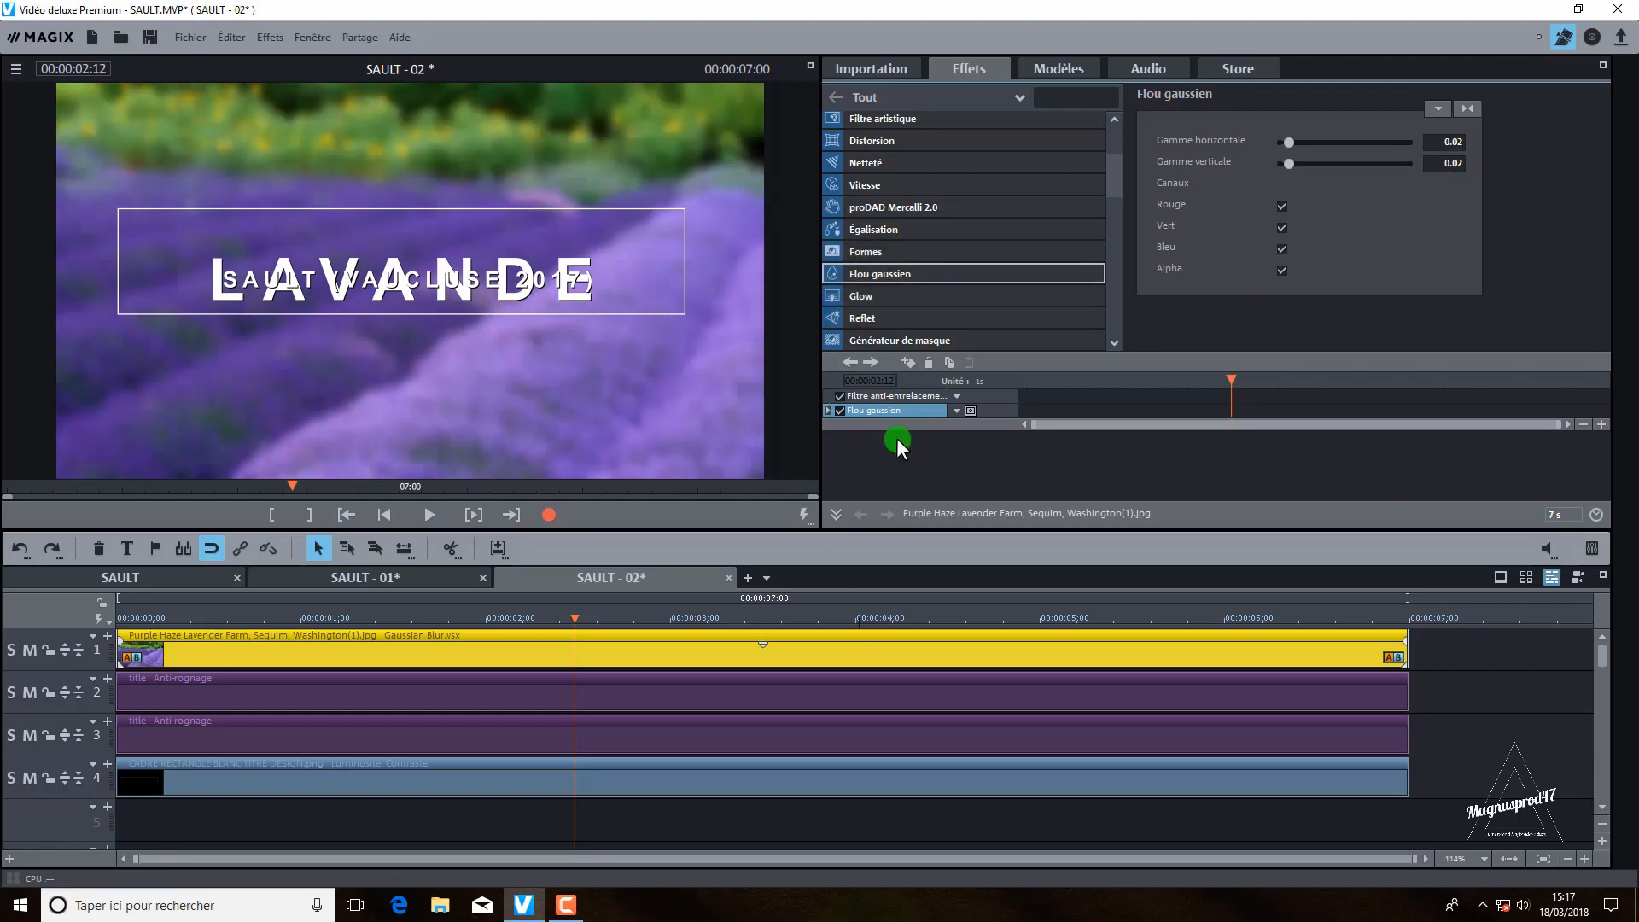
Step: Apply the Formes effect to the lavender image with the Losange shape and a size of 0.18
{"action": "left_click", "coordinate": [880, 253]}
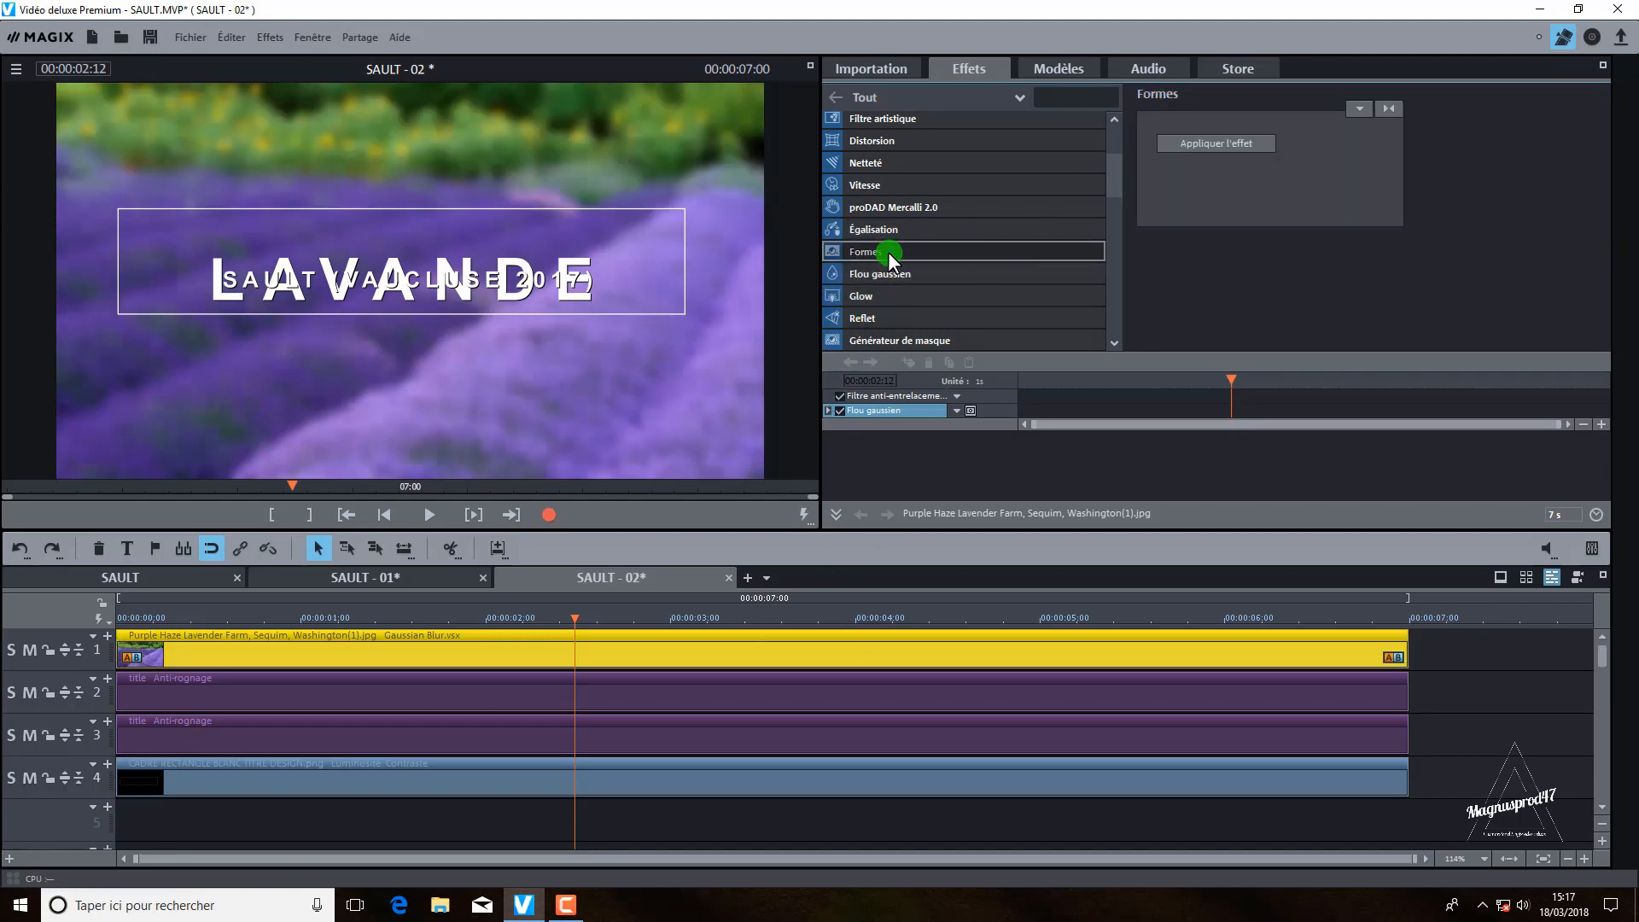
{"action": "left_click", "coordinate": [1221, 141]}
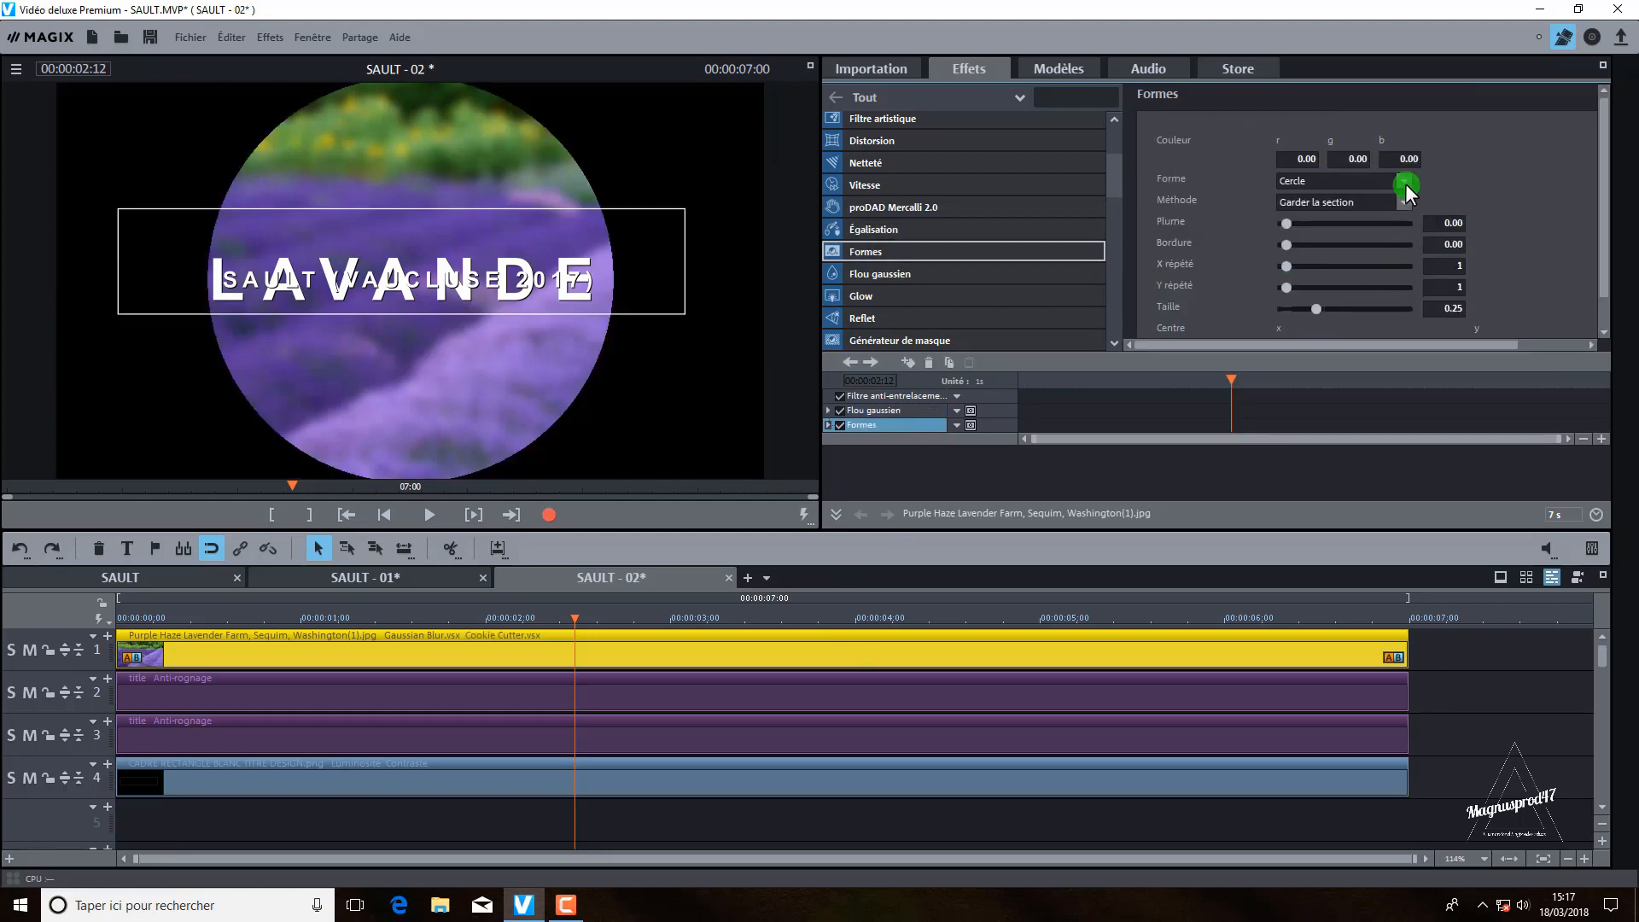
{"action": "left_click", "coordinate": [1406, 183]}
{"action": "left_click", "coordinate": [1364, 268]}
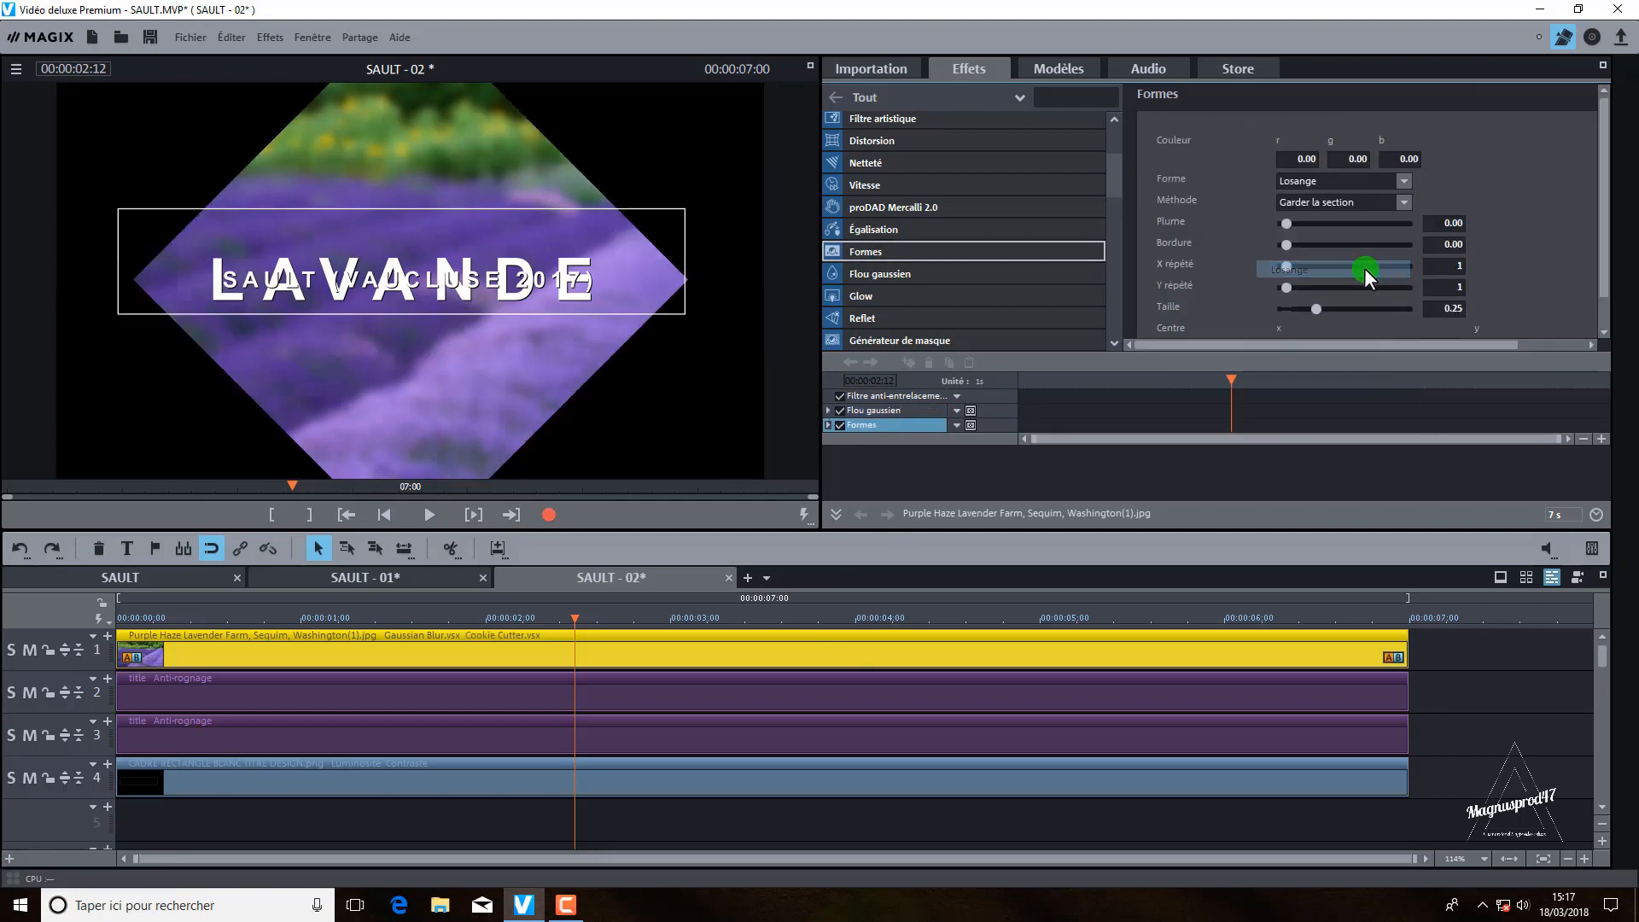
{"action": "left_click", "coordinate": [1442, 308]}
{"action": "type", "text": "0.18"}
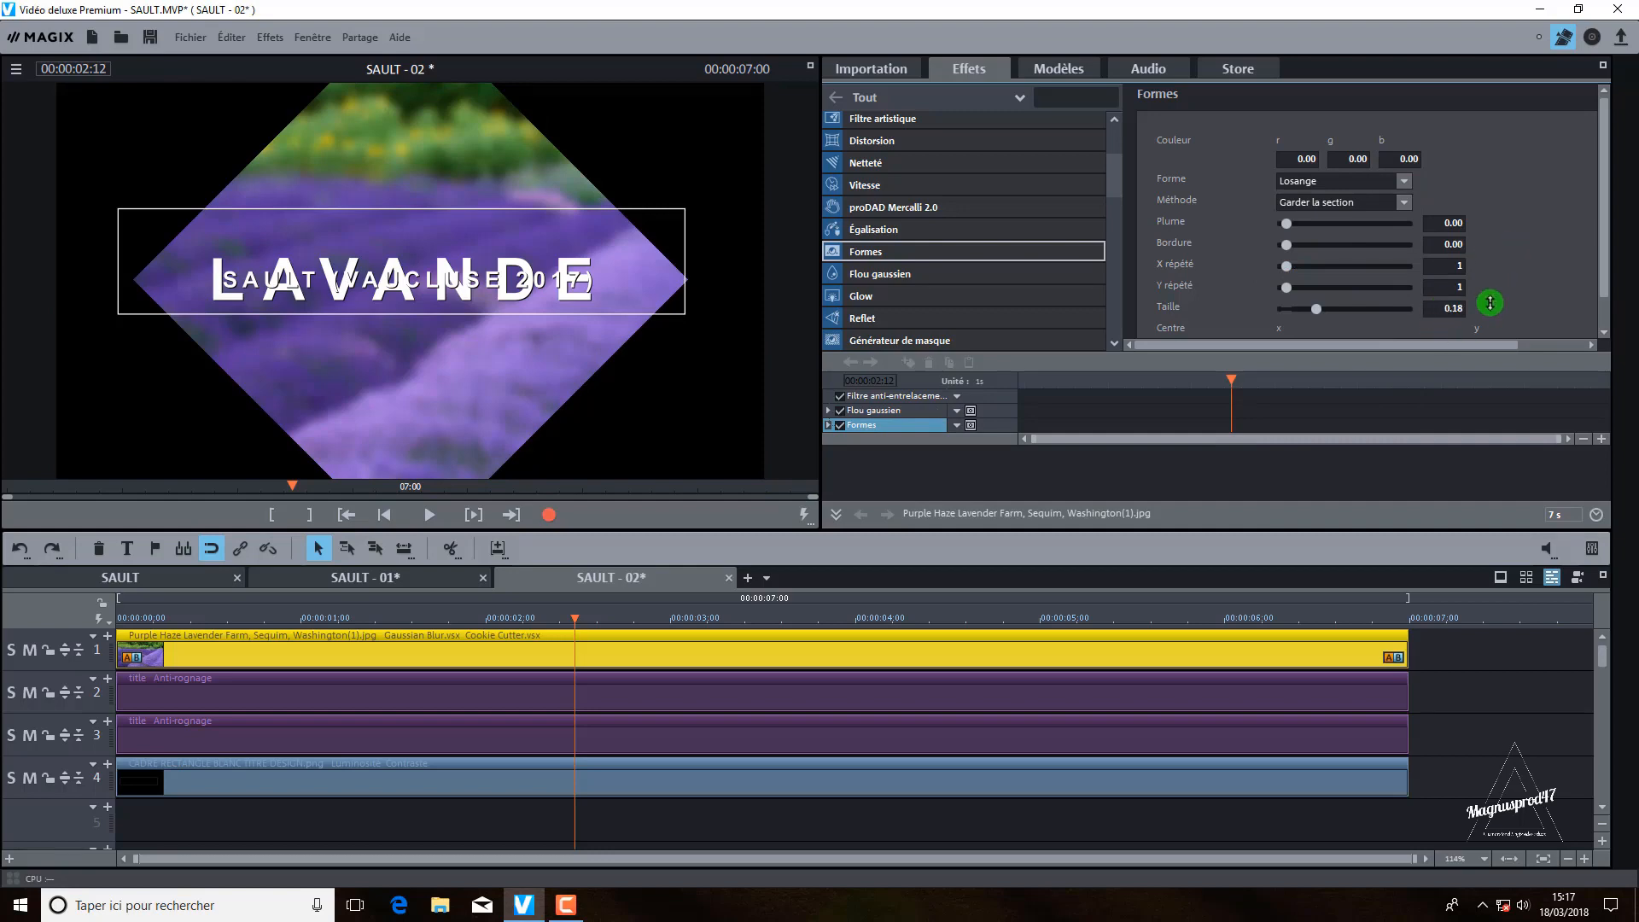
{"action": "key", "text": "Return"}
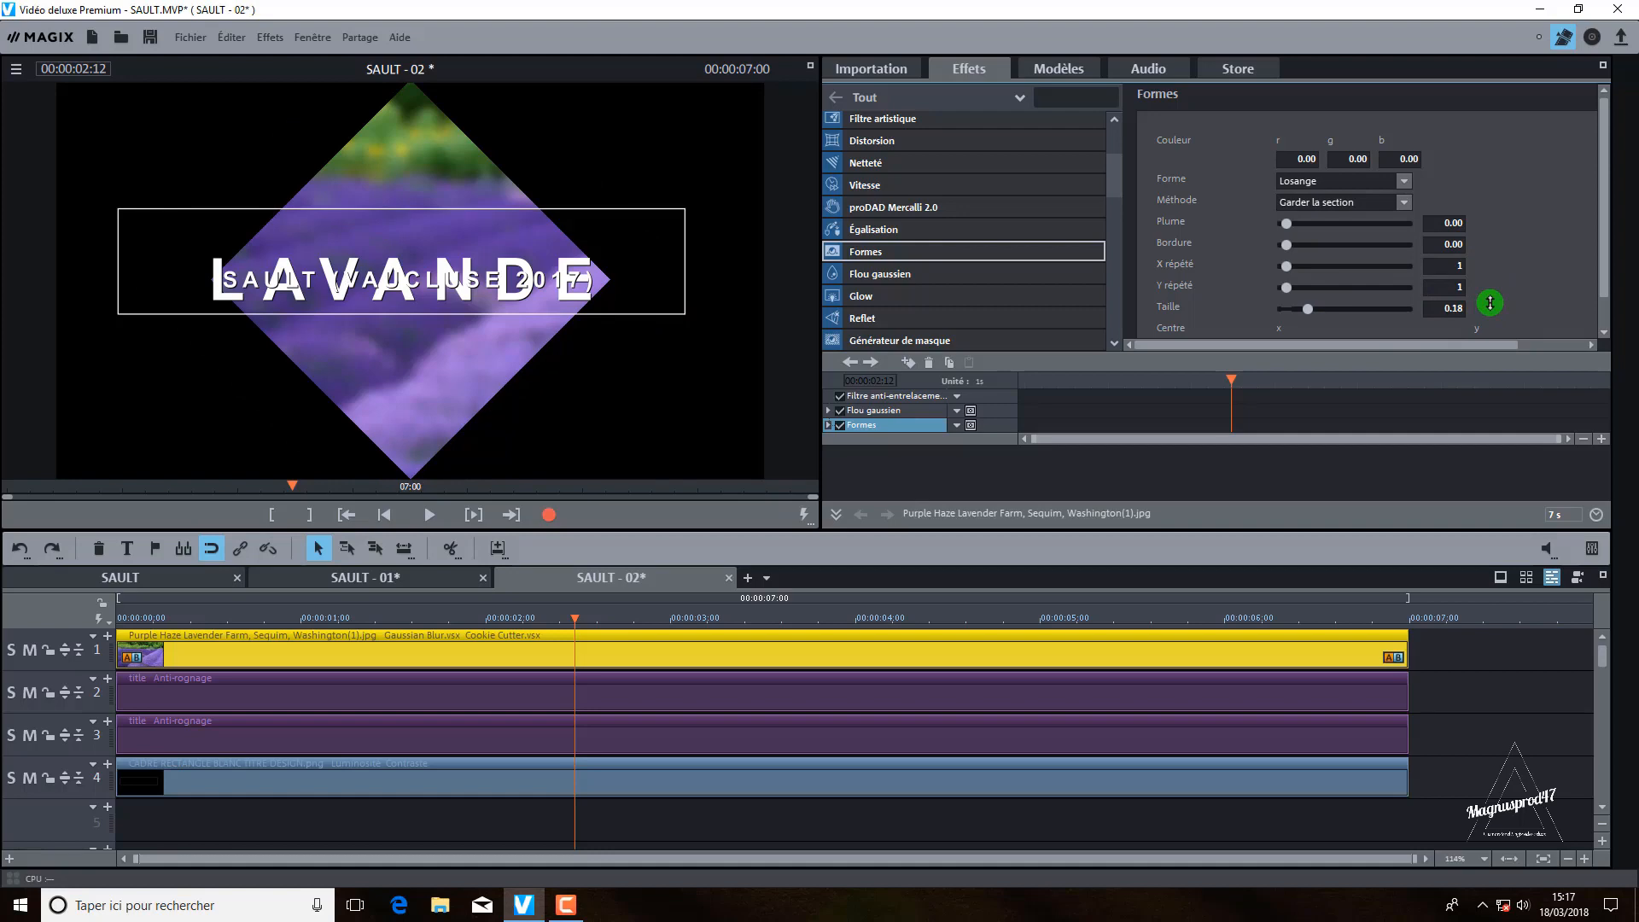
Step: Open the Position / Taille settings for the LAVANDE title on track 2 and express the values in percent
{"action": "left_click", "coordinate": [971, 700]}
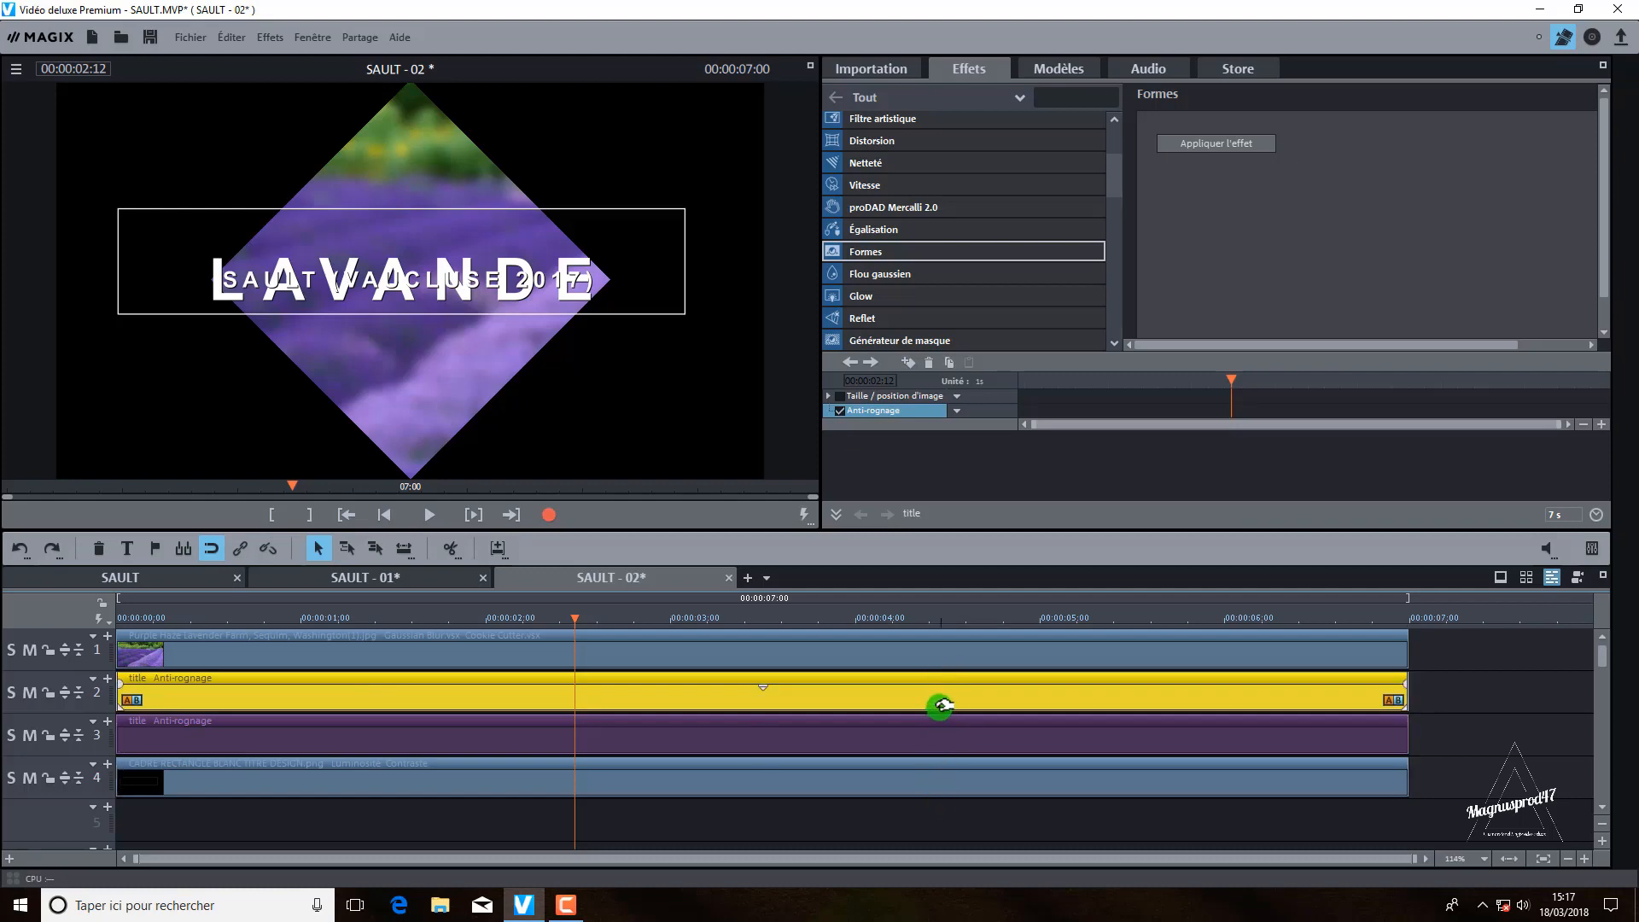
{"action": "left_click_drag", "start_coordinate": [1118, 177], "coordinate": [1125, 140]}
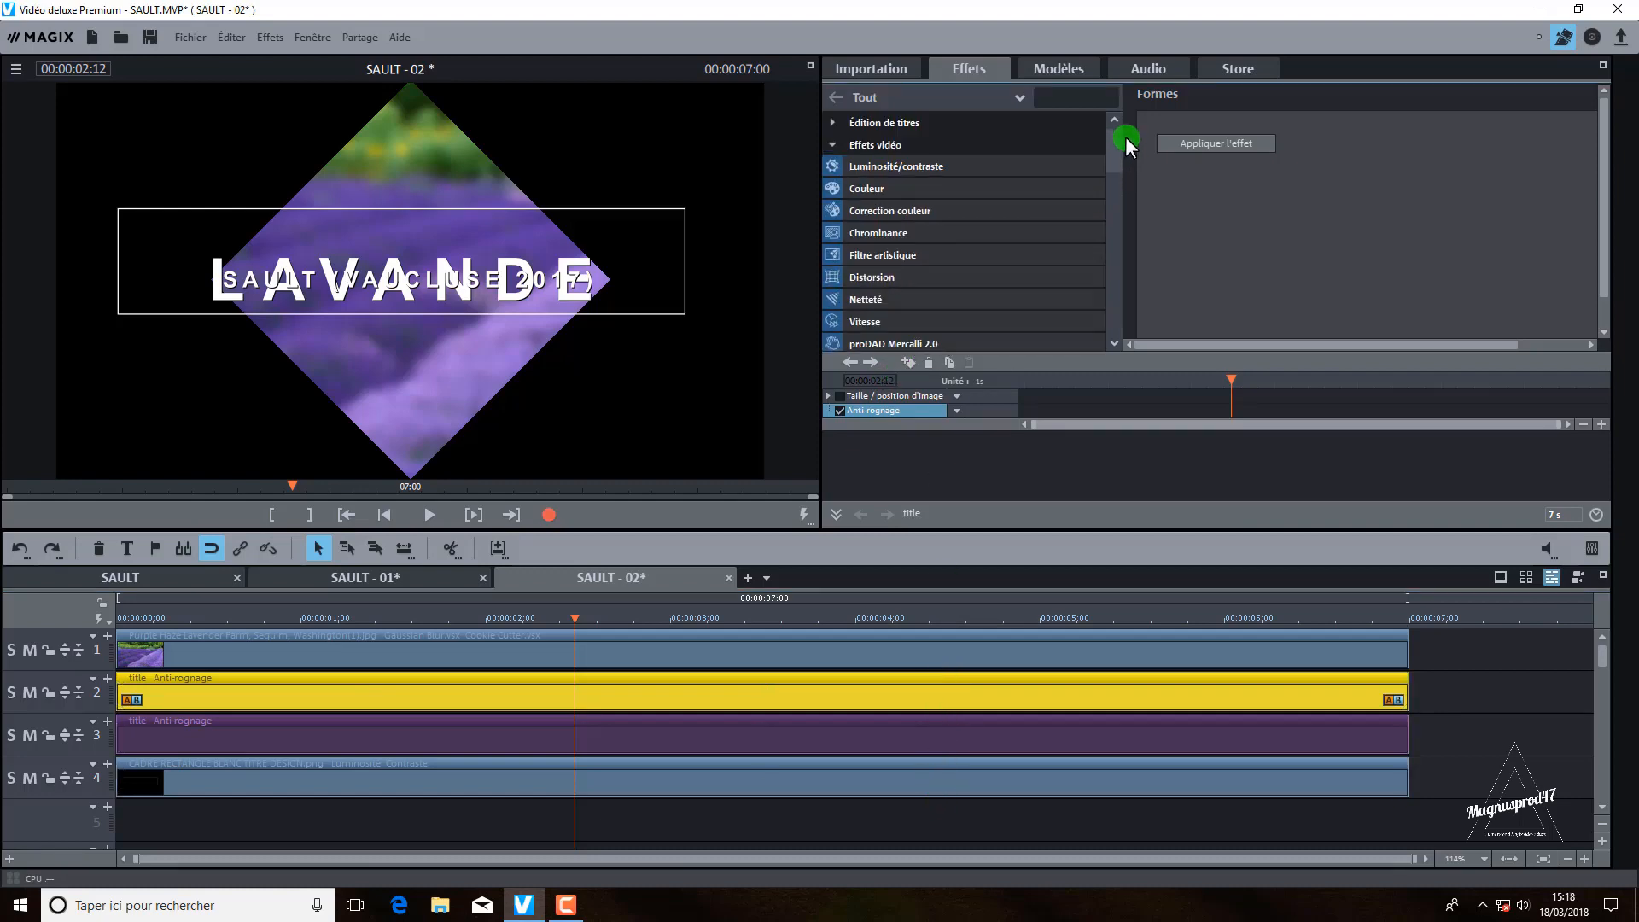
{"action": "left_click", "coordinate": [830, 145]}
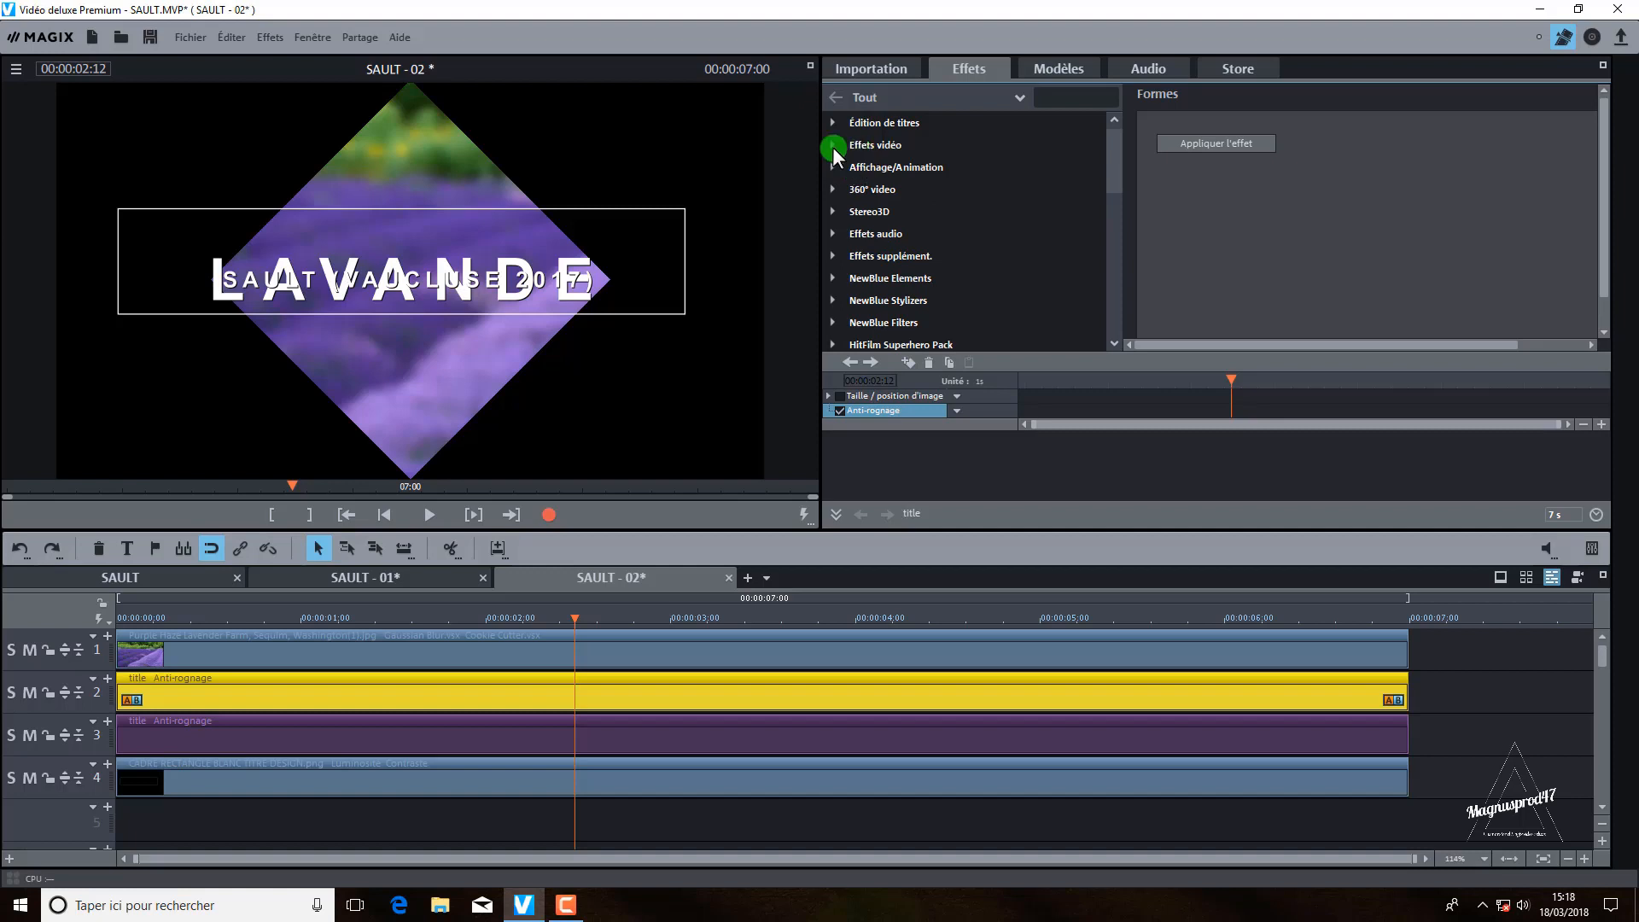
{"action": "left_click", "coordinate": [868, 167]}
{"action": "left_click", "coordinate": [897, 187]}
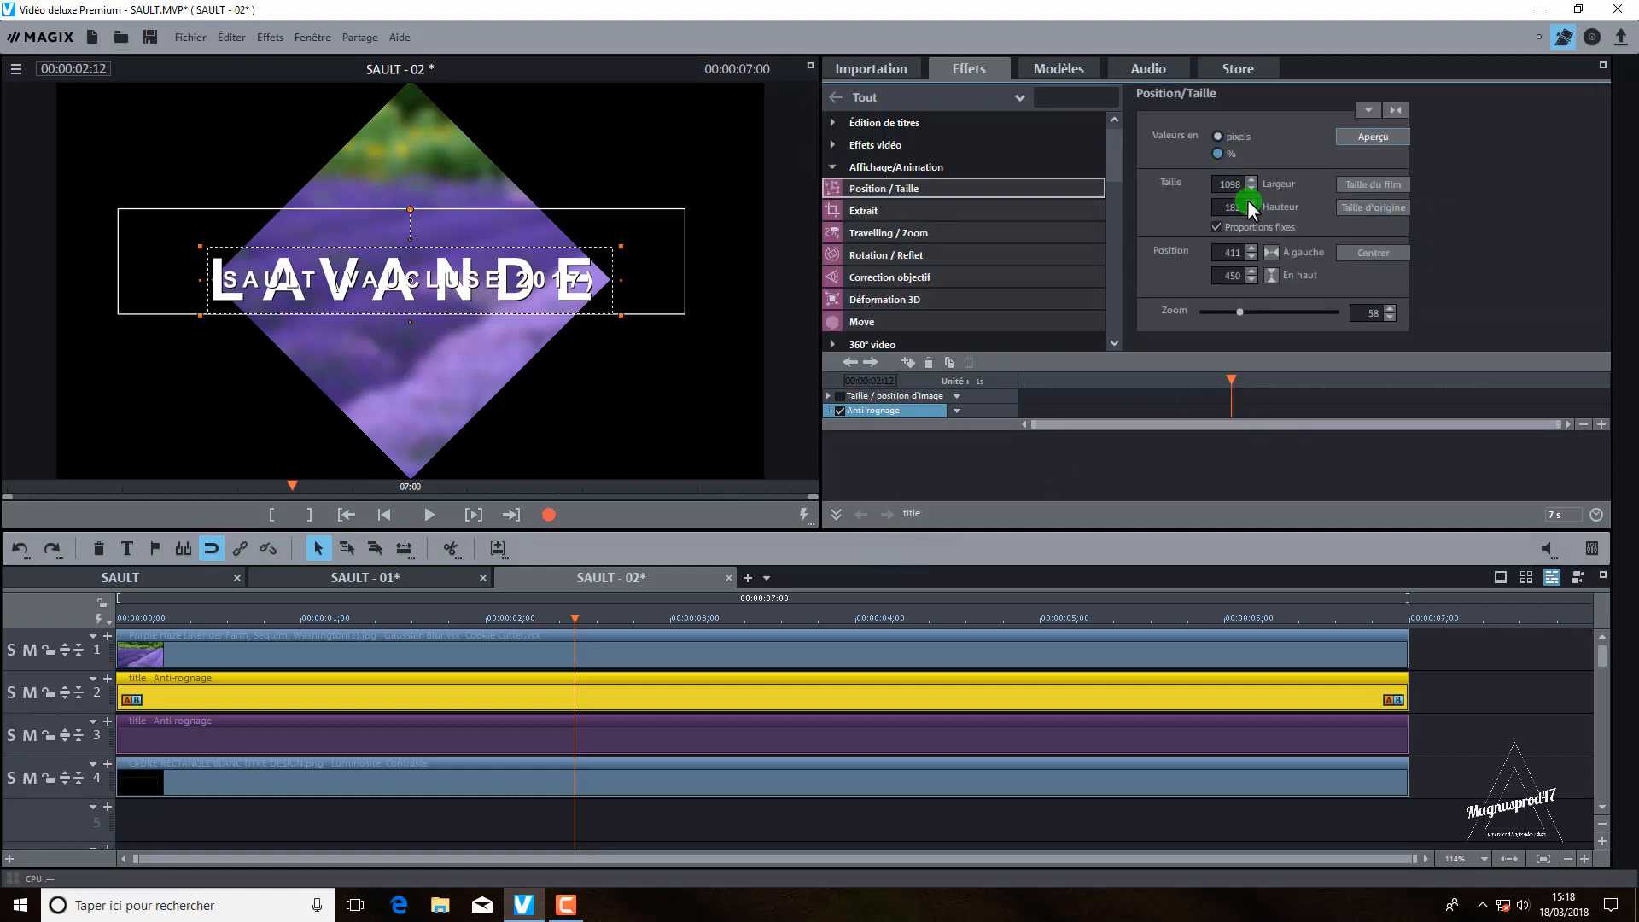
{"action": "left_click", "coordinate": [1049, 604]}
Step: Rename the title object on track 2 as "lavande" in its object properties
{"action": "left_click", "coordinate": [888, 701]}
{"action": "right_click", "coordinate": [777, 685]}
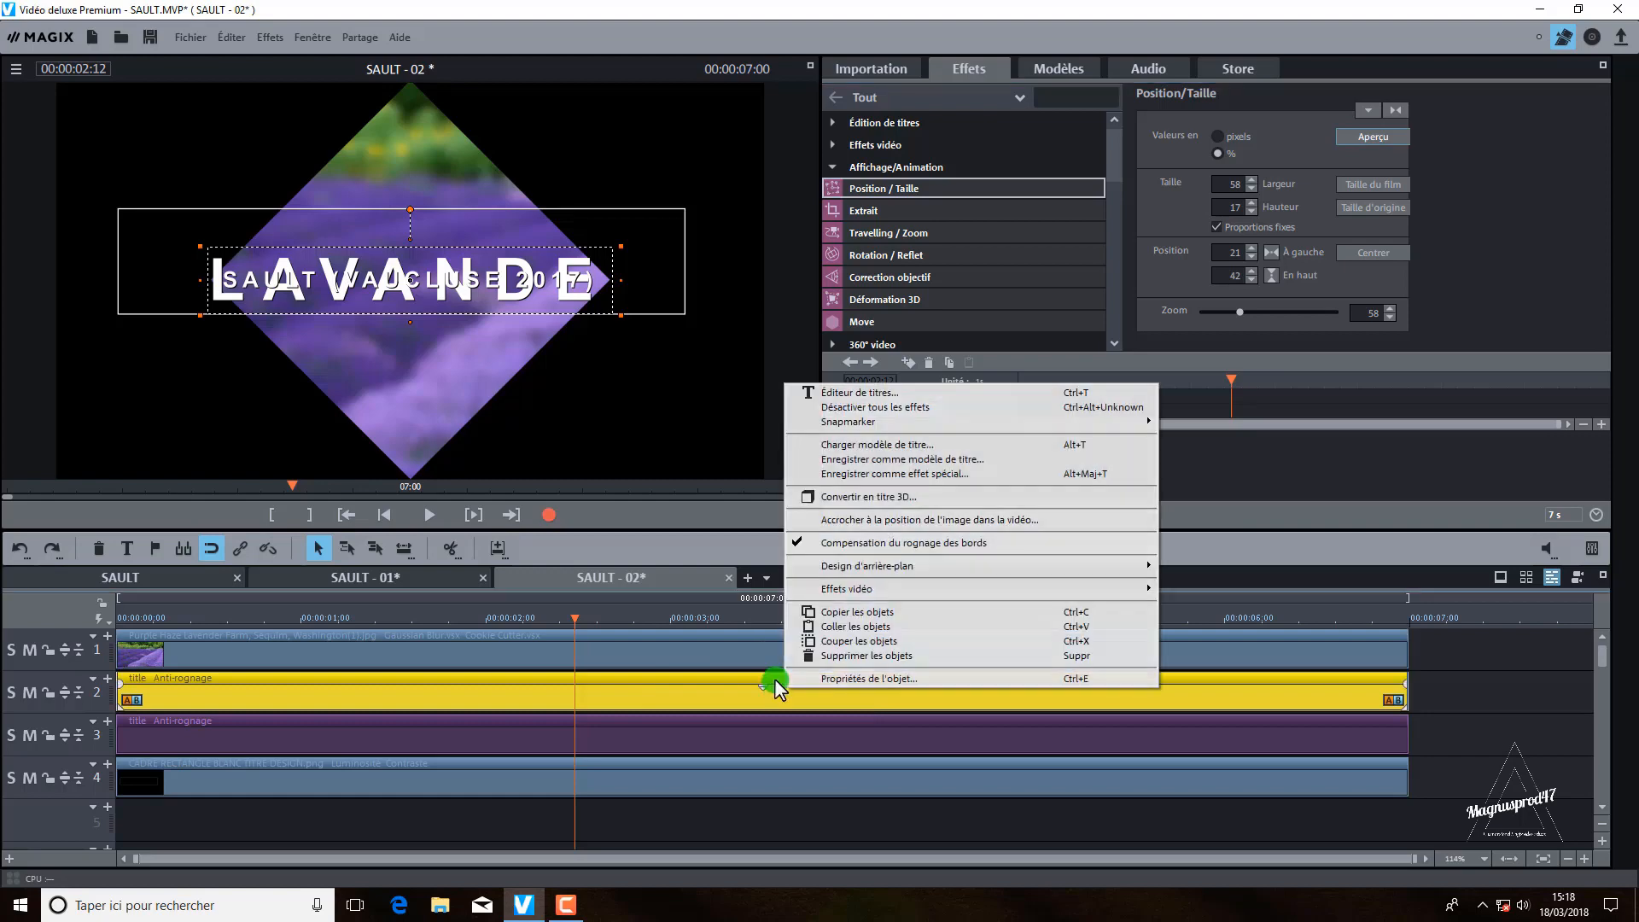
{"action": "left_click", "coordinate": [863, 681]}
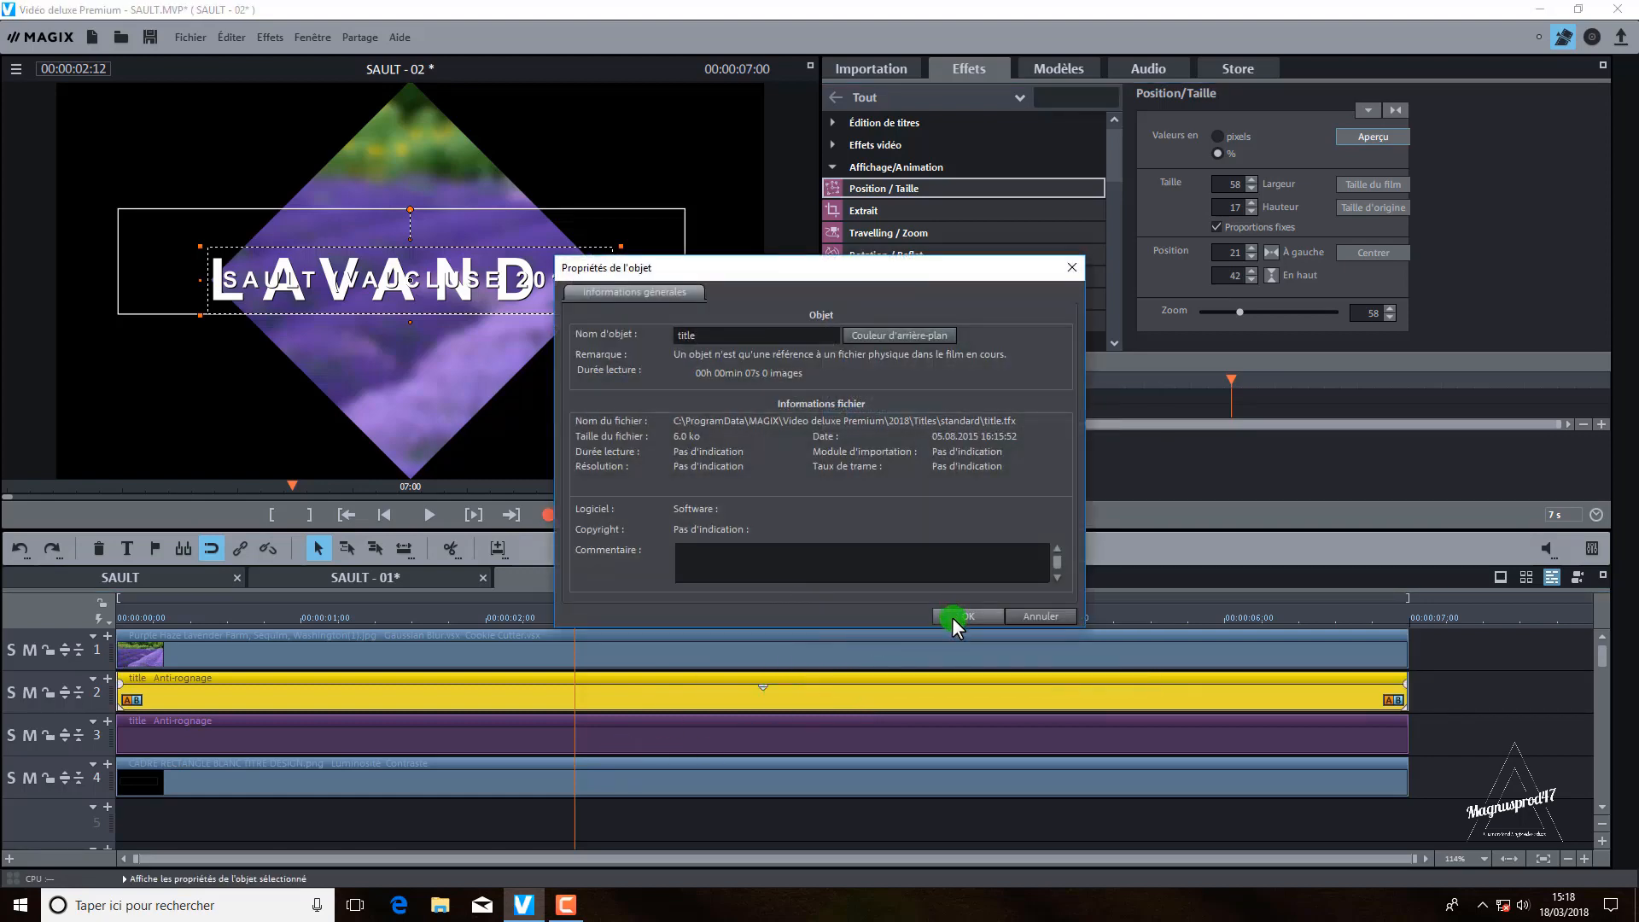
{"action": "left_click_drag", "start_coordinate": [699, 335], "coordinate": [636, 335]}
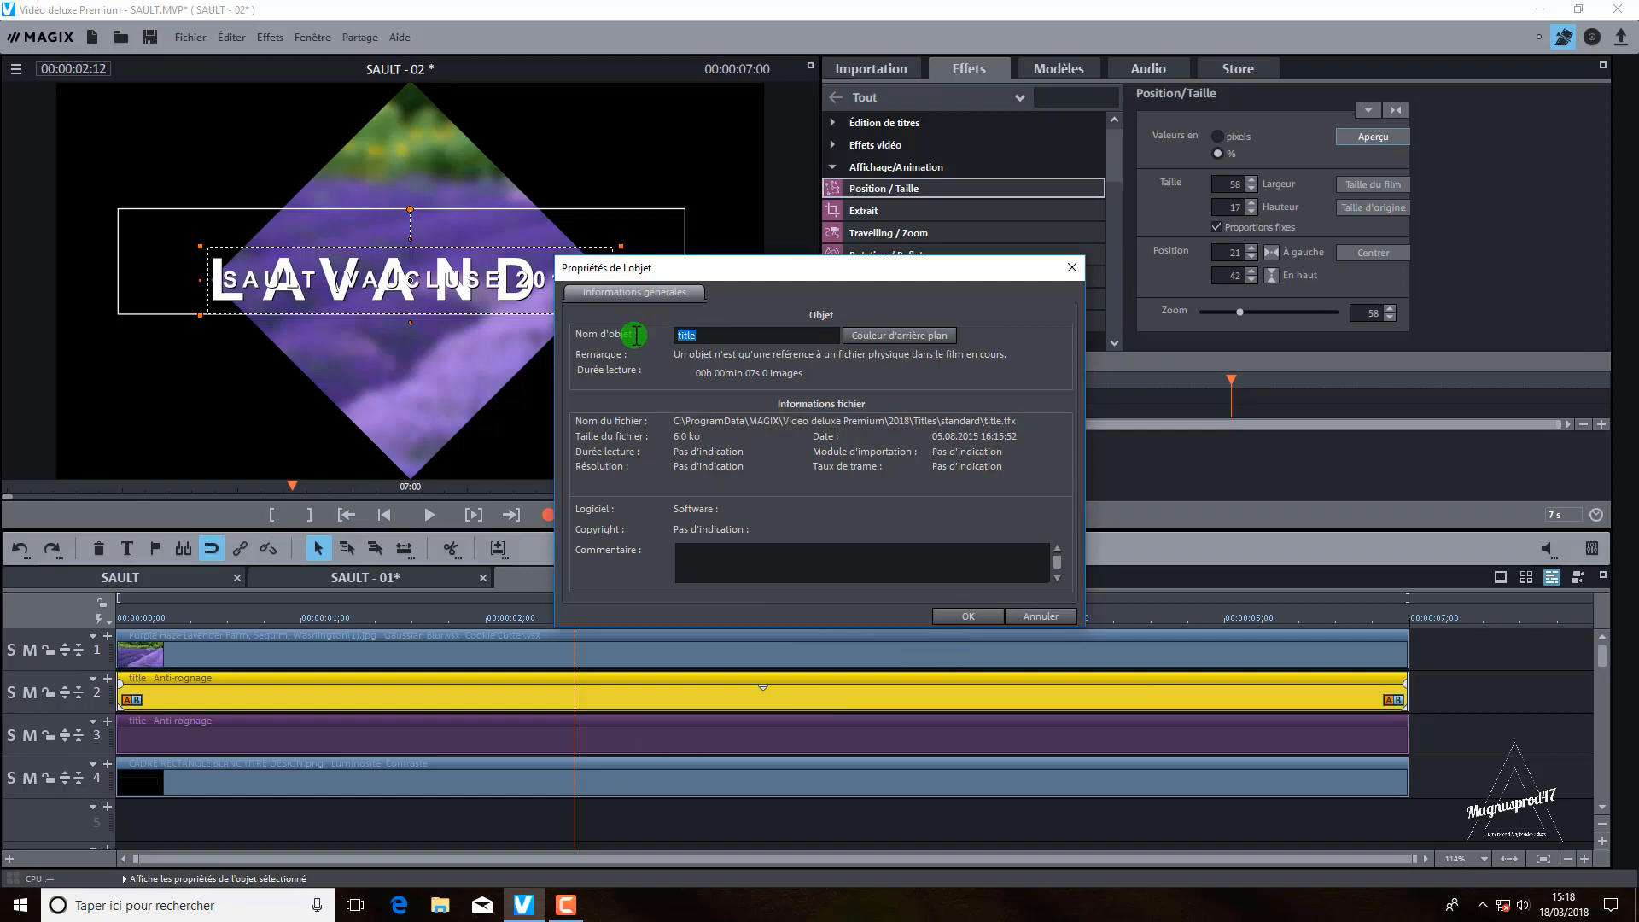
{"action": "type", "text": "lavande"}
{"action": "left_click", "coordinate": [943, 611]}
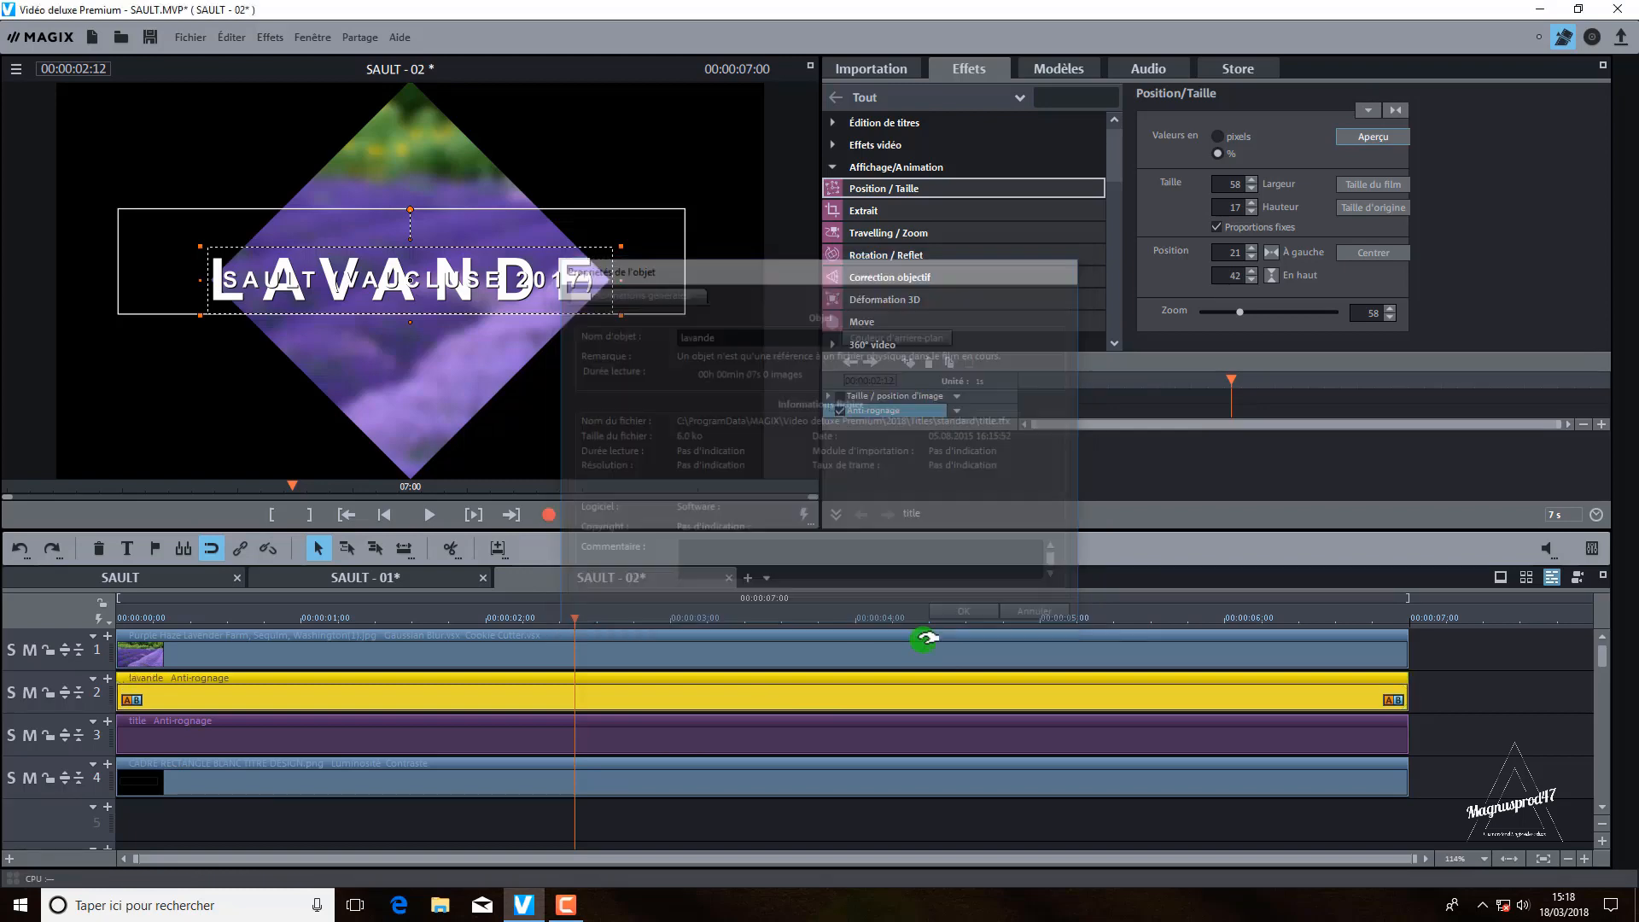
Step: Rename the title object on track 3 as "sault" and decline adjusting the film settings to the object
{"action": "left_click", "coordinate": [687, 732]}
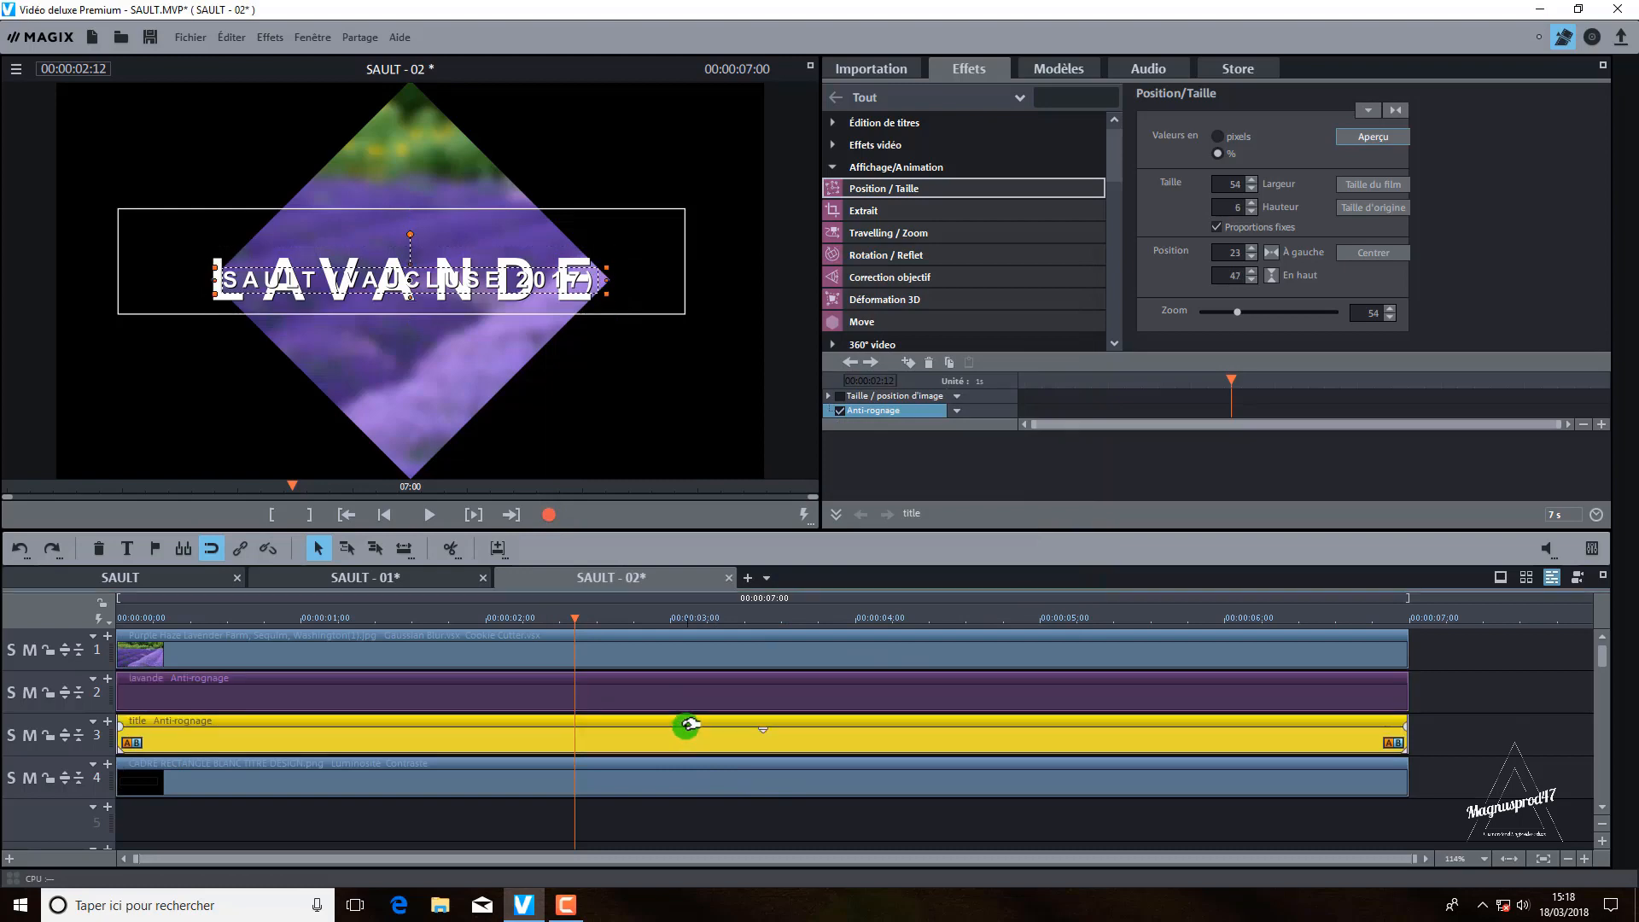
{"action": "right_click", "coordinate": [687, 730]}
{"action": "left_click", "coordinate": [729, 719]}
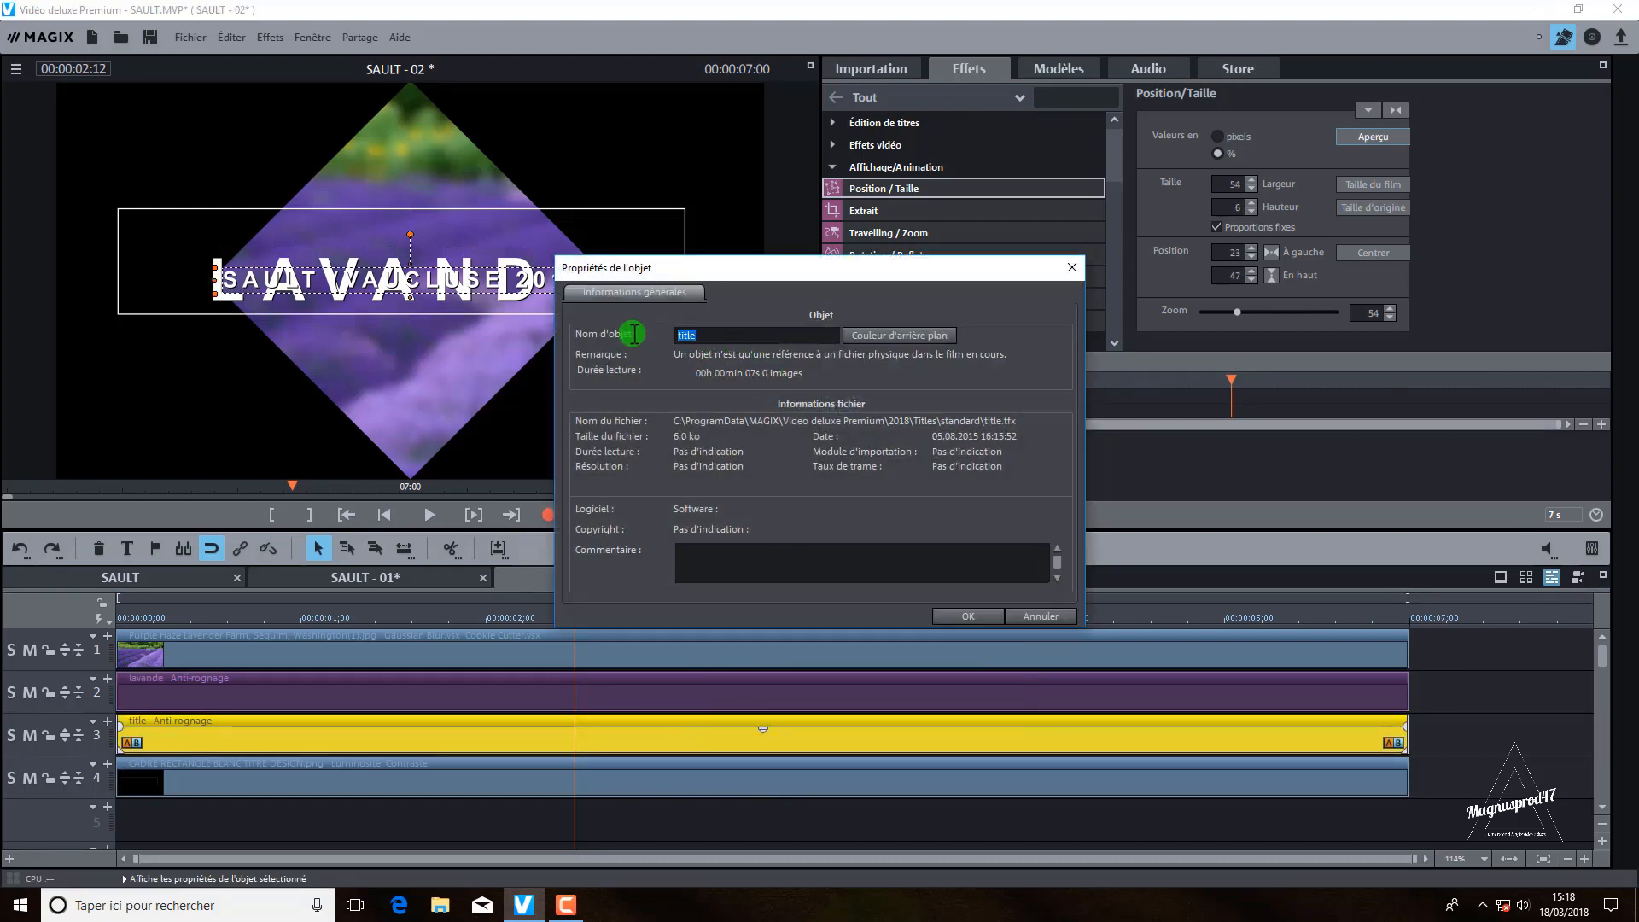
{"action": "type", "text": "sault"}
{"action": "key", "text": "Return"}
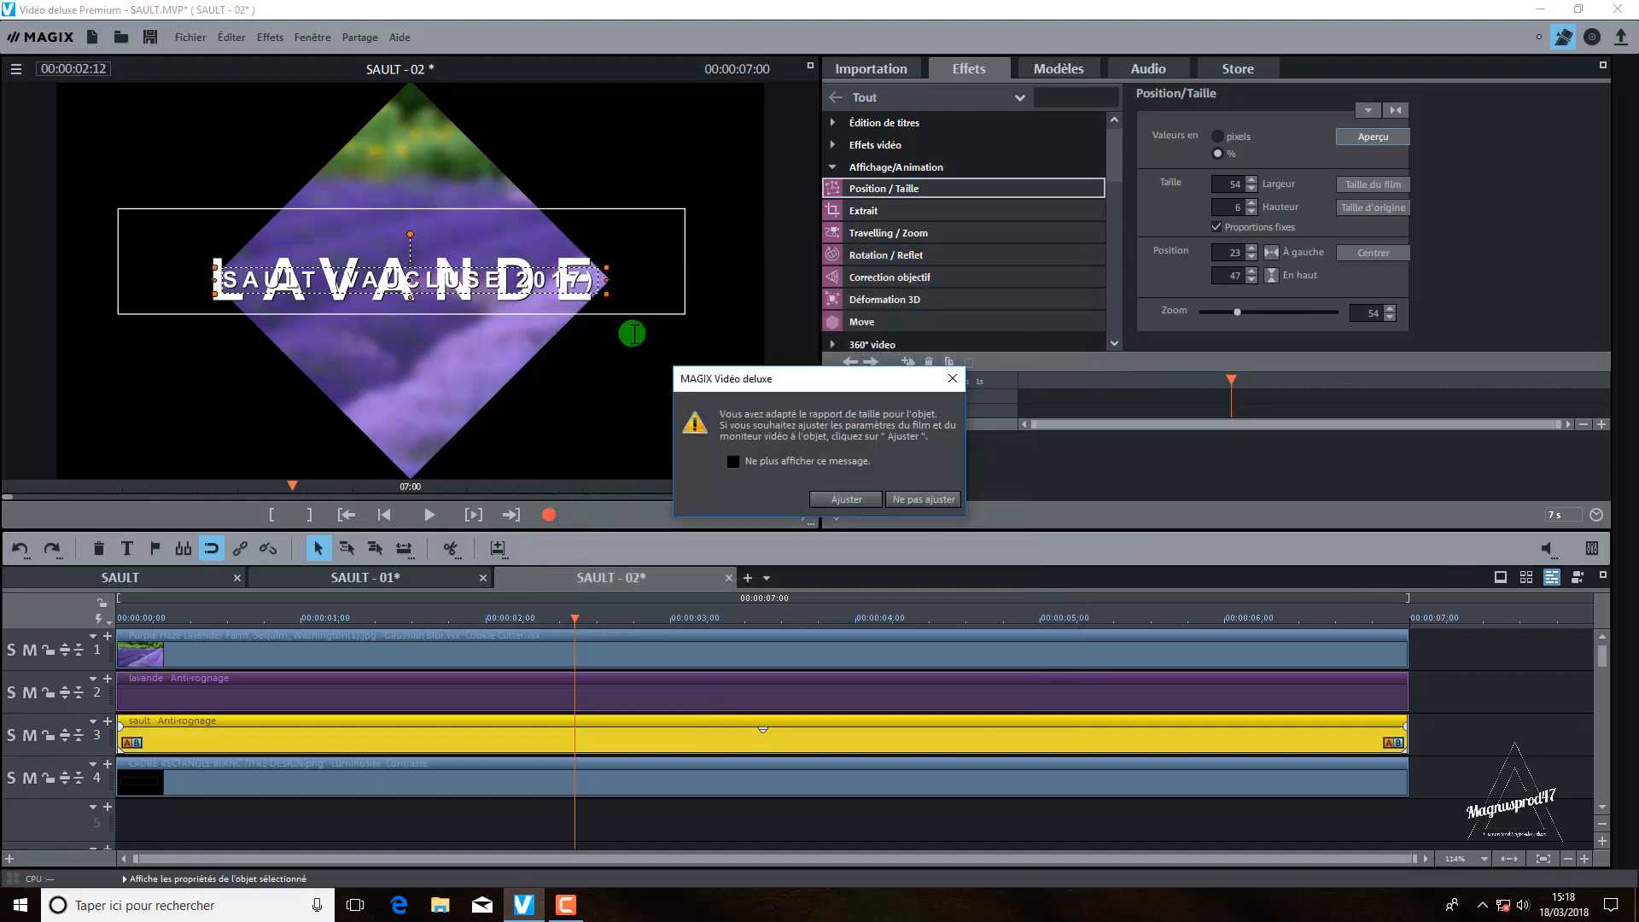
{"action": "left_click", "coordinate": [909, 500]}
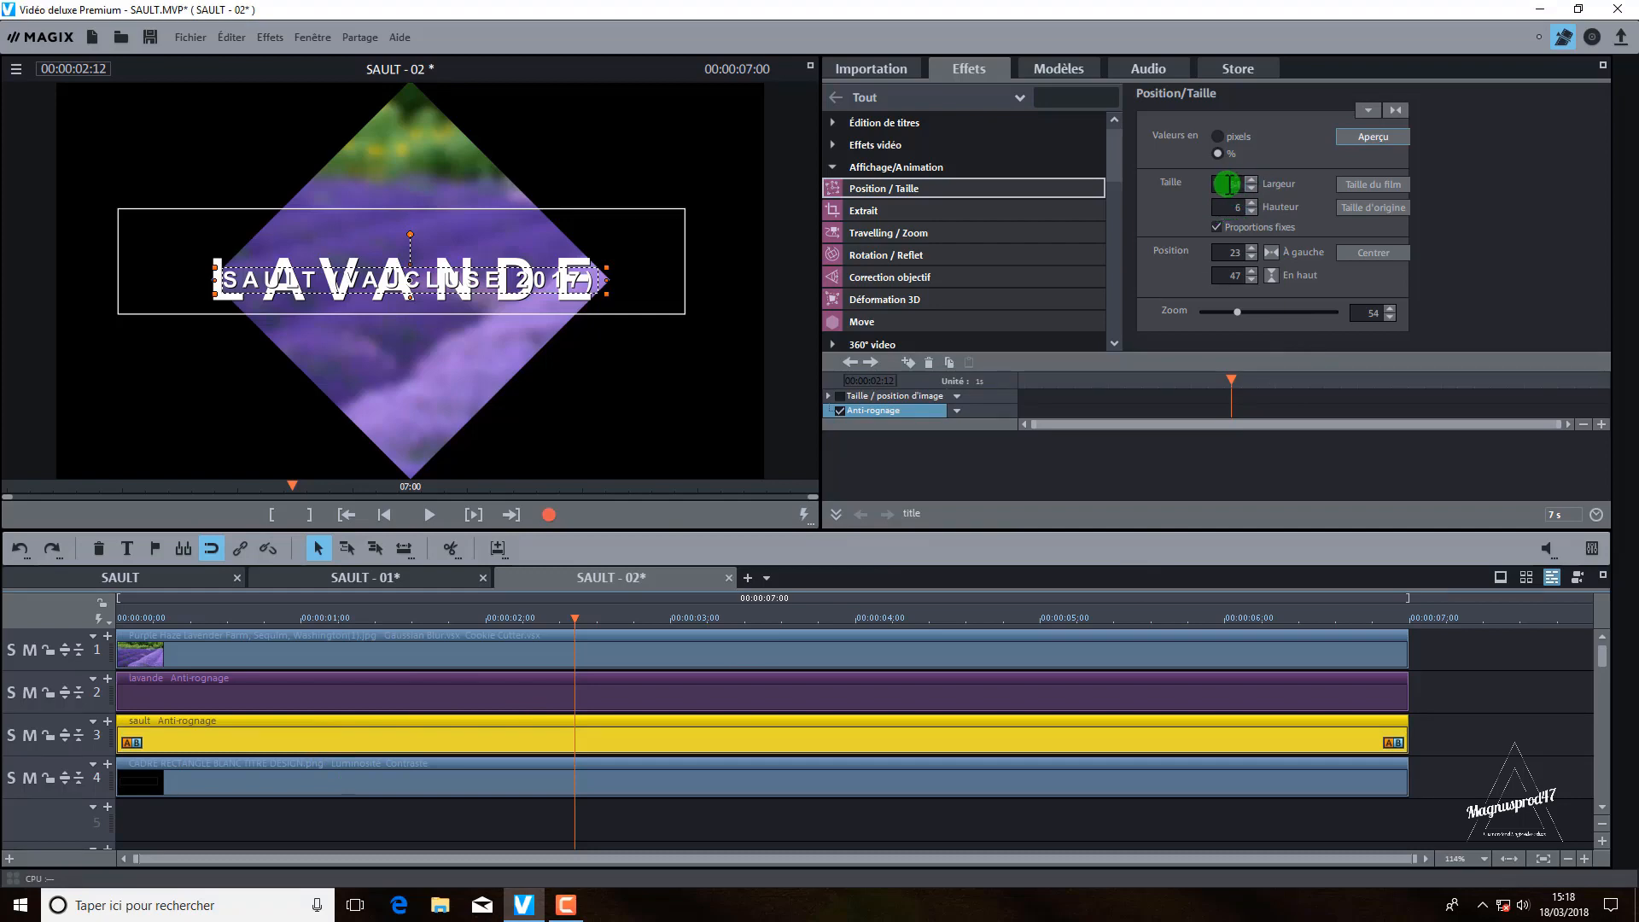
{"action": "left_click_drag", "start_coordinate": [1229, 184], "coordinate": [1246, 183]}
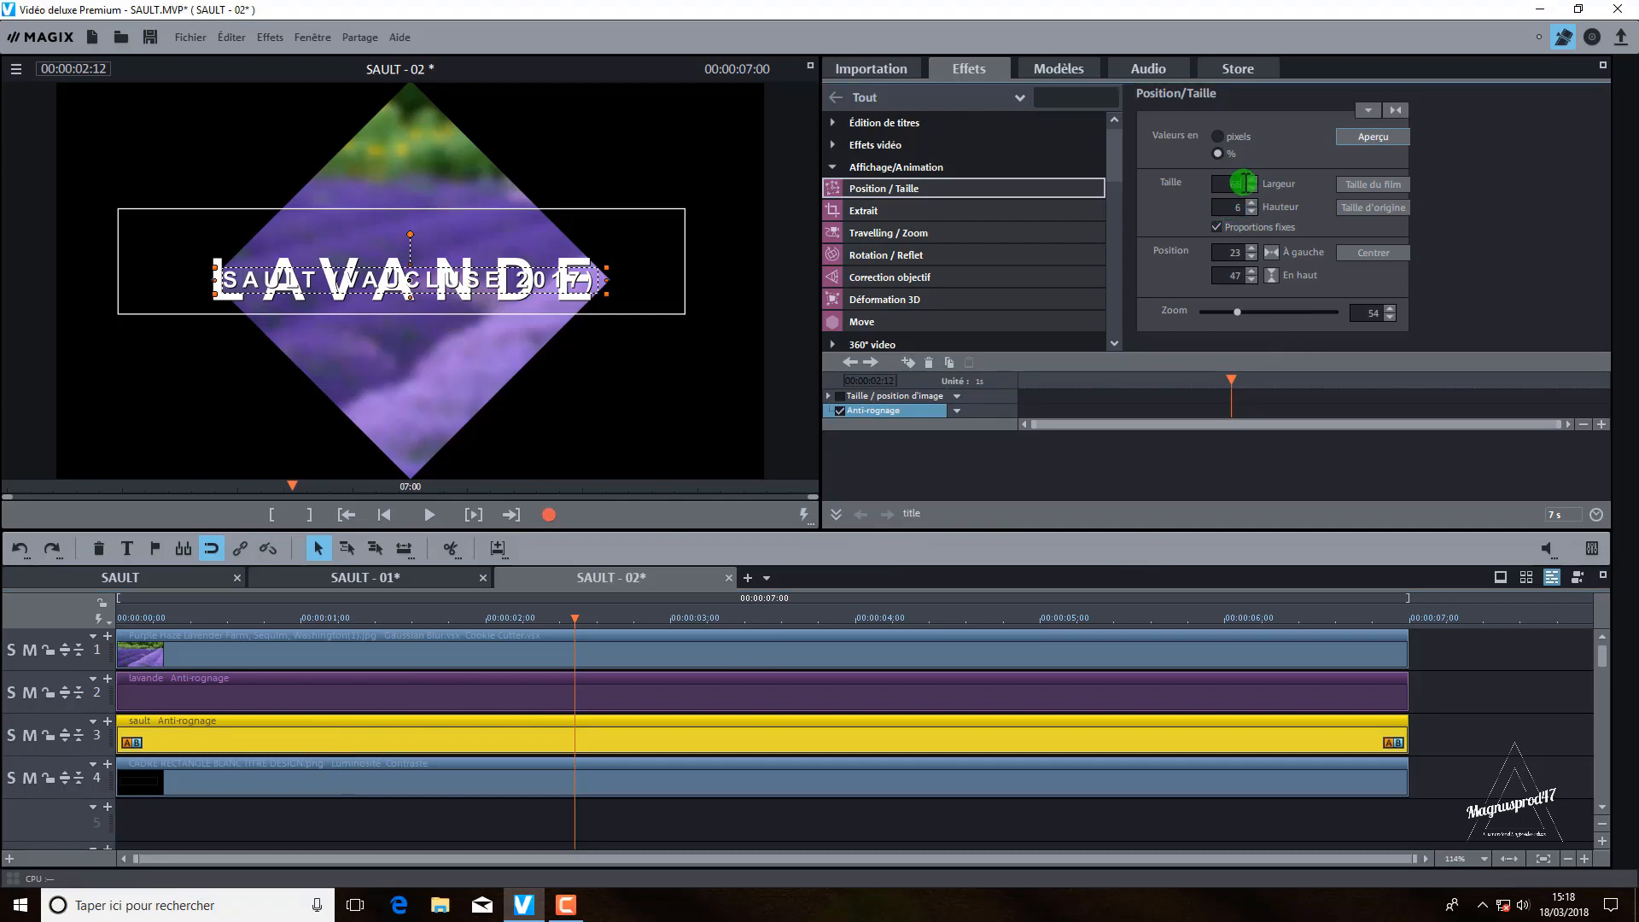
{"action": "type", "text": "66"}
{"action": "key", "text": "Return"}
{"action": "left_click", "coordinate": [1230, 207]}
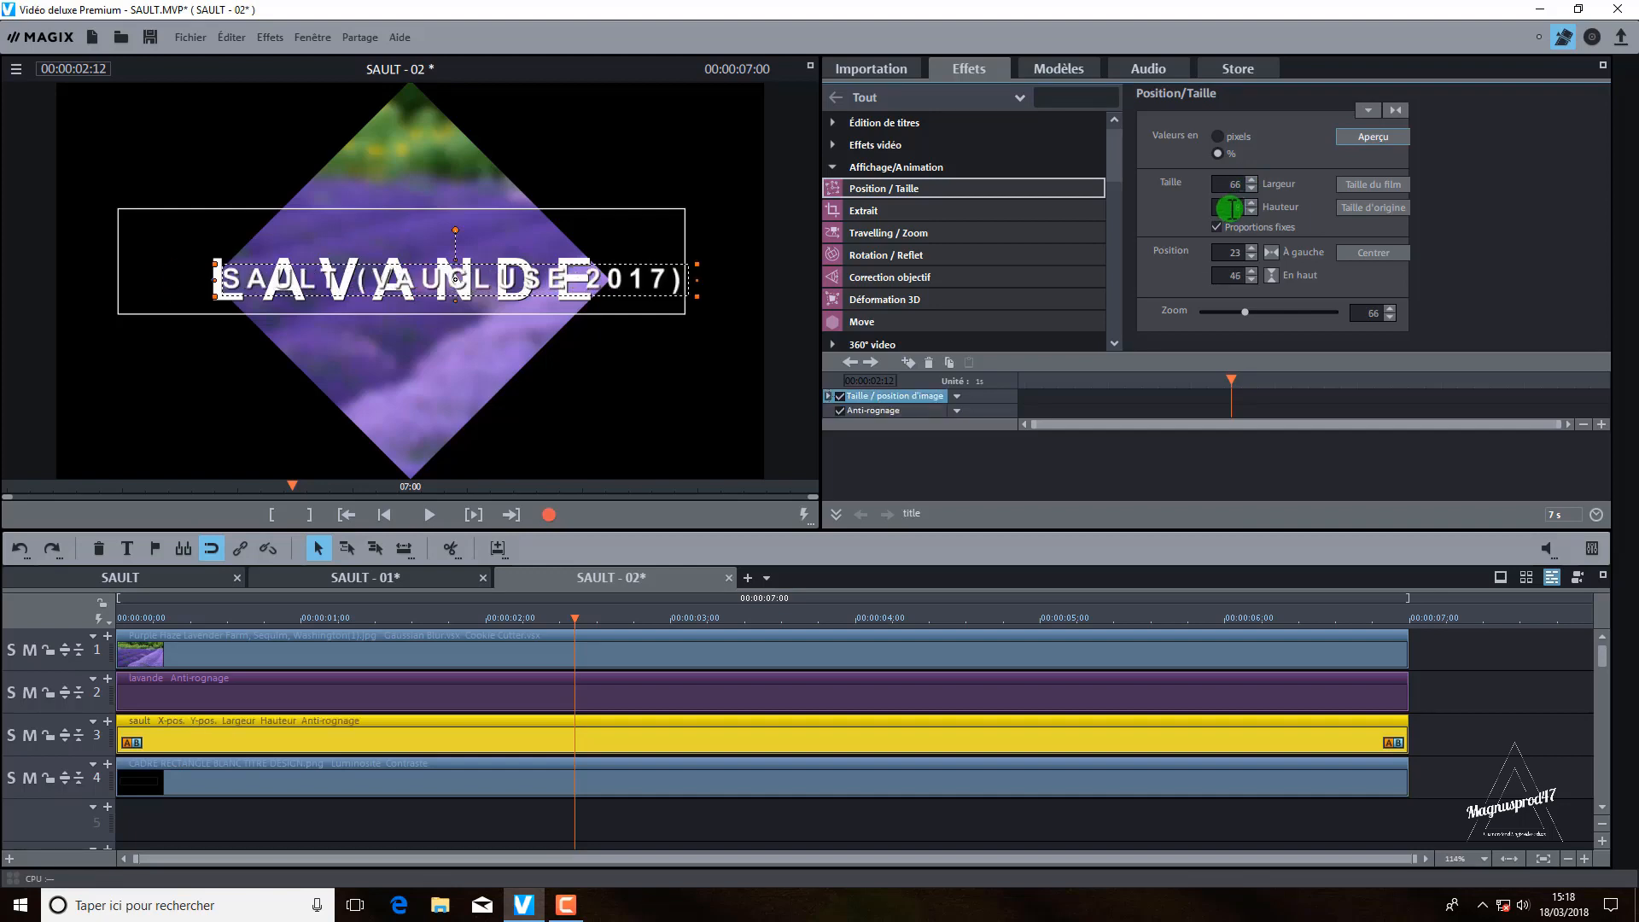
{"action": "left_click", "coordinate": [19, 548]}
Step: Set the width of the lavande title on track 2 to 66 percent, keeping fixed proportions
{"action": "left_click", "coordinate": [259, 699]}
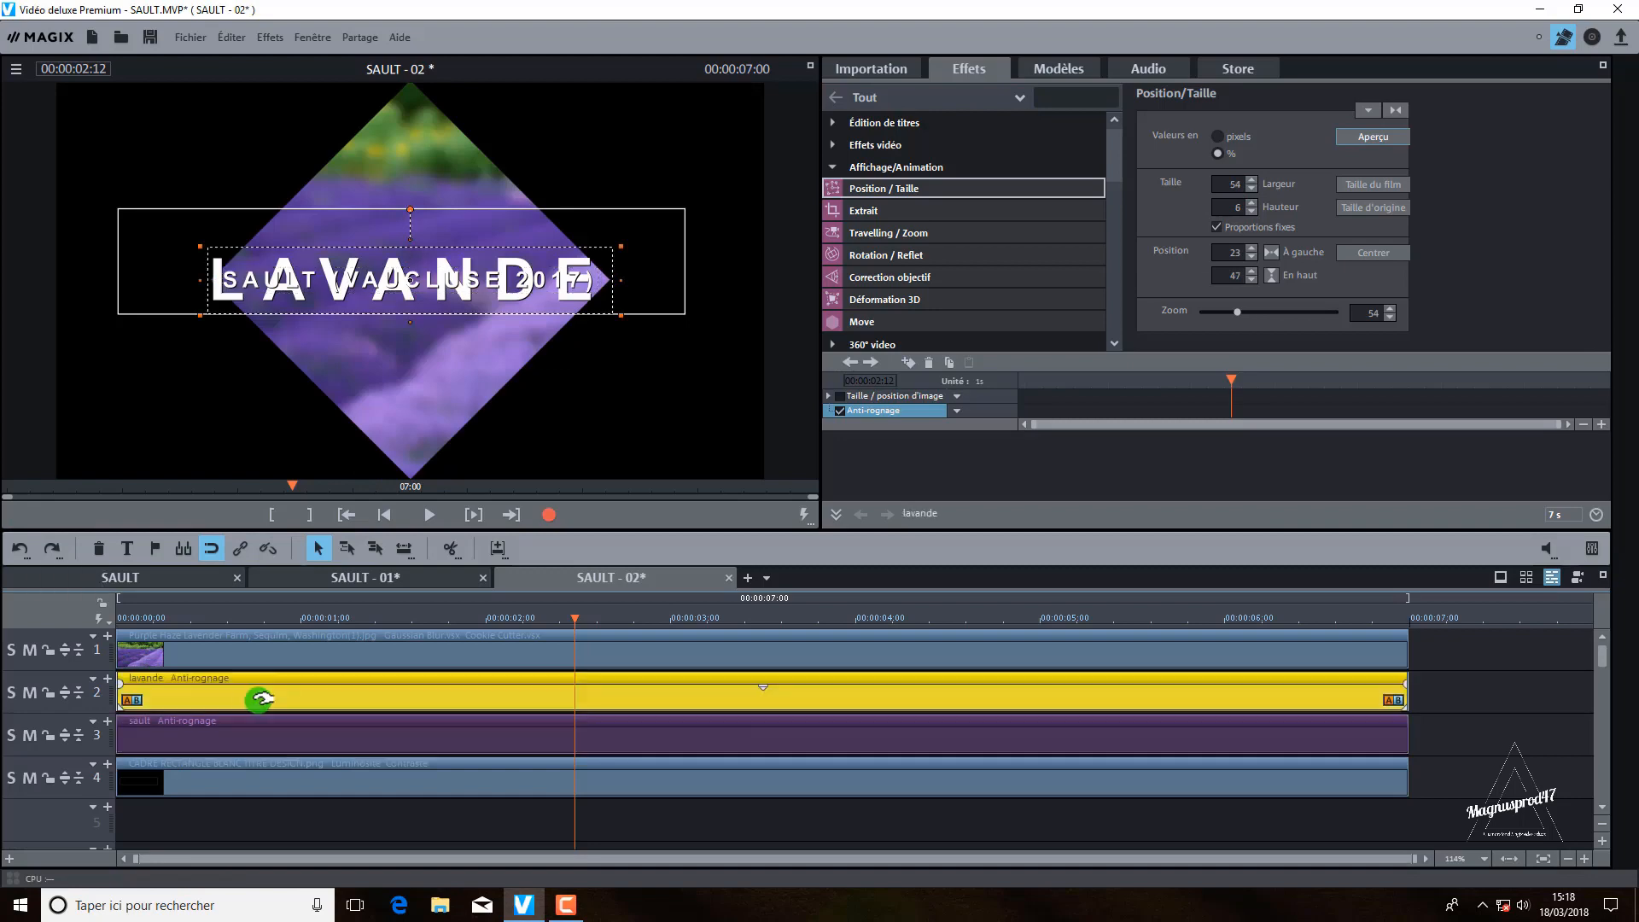
{"action": "double_click", "coordinate": [1235, 185]}
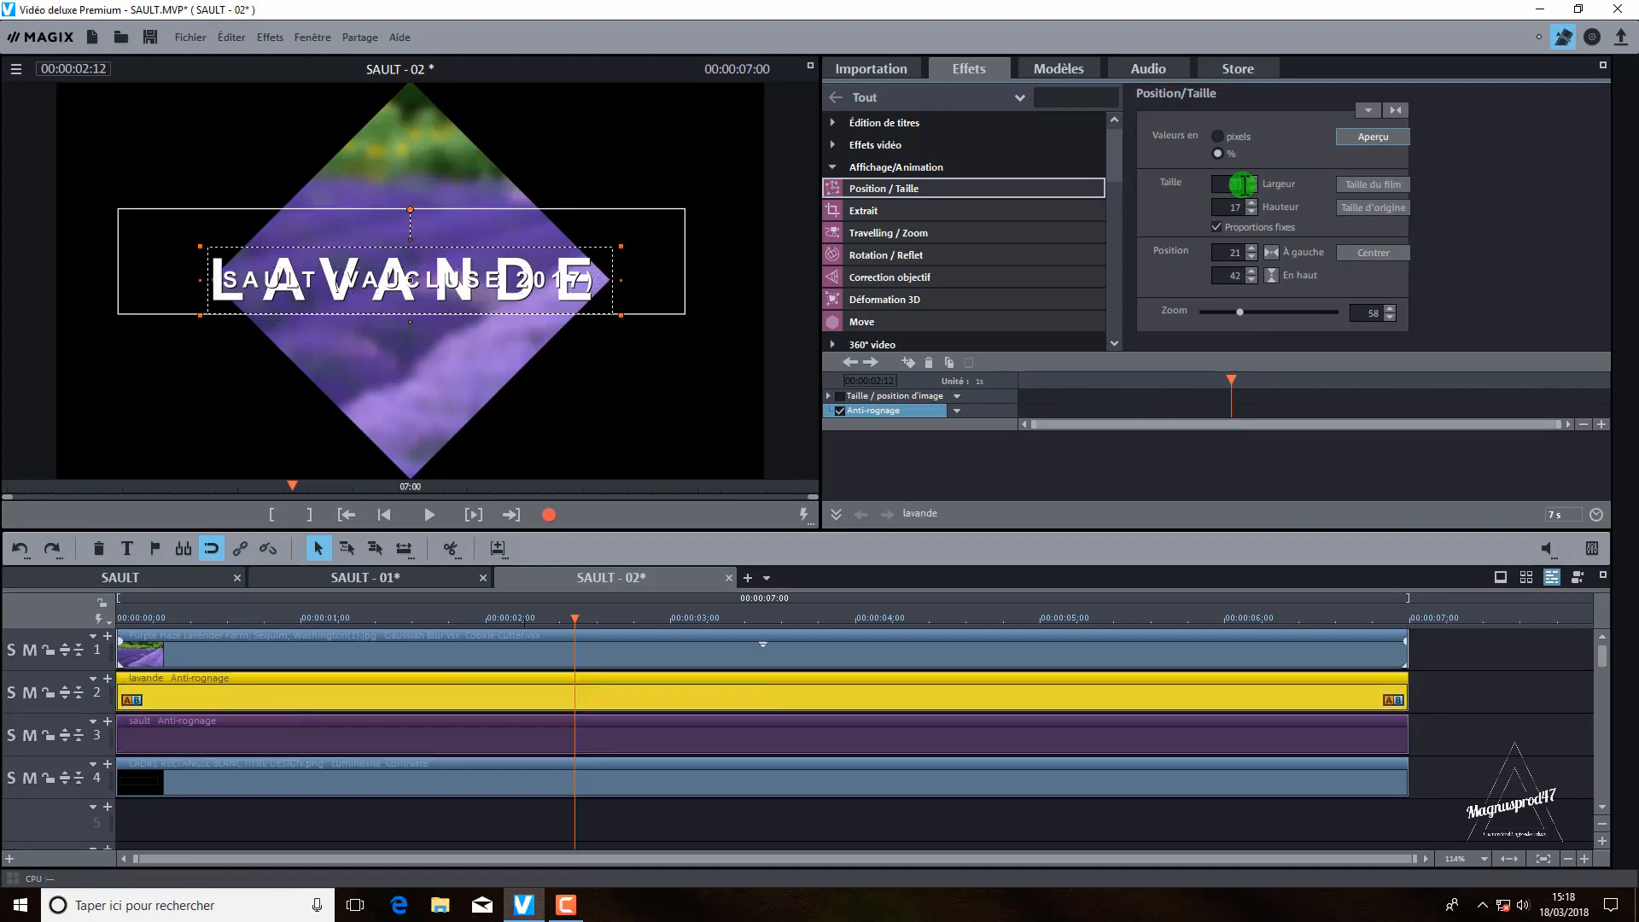
{"action": "type", "text": "66"}
{"action": "key", "text": "Return"}
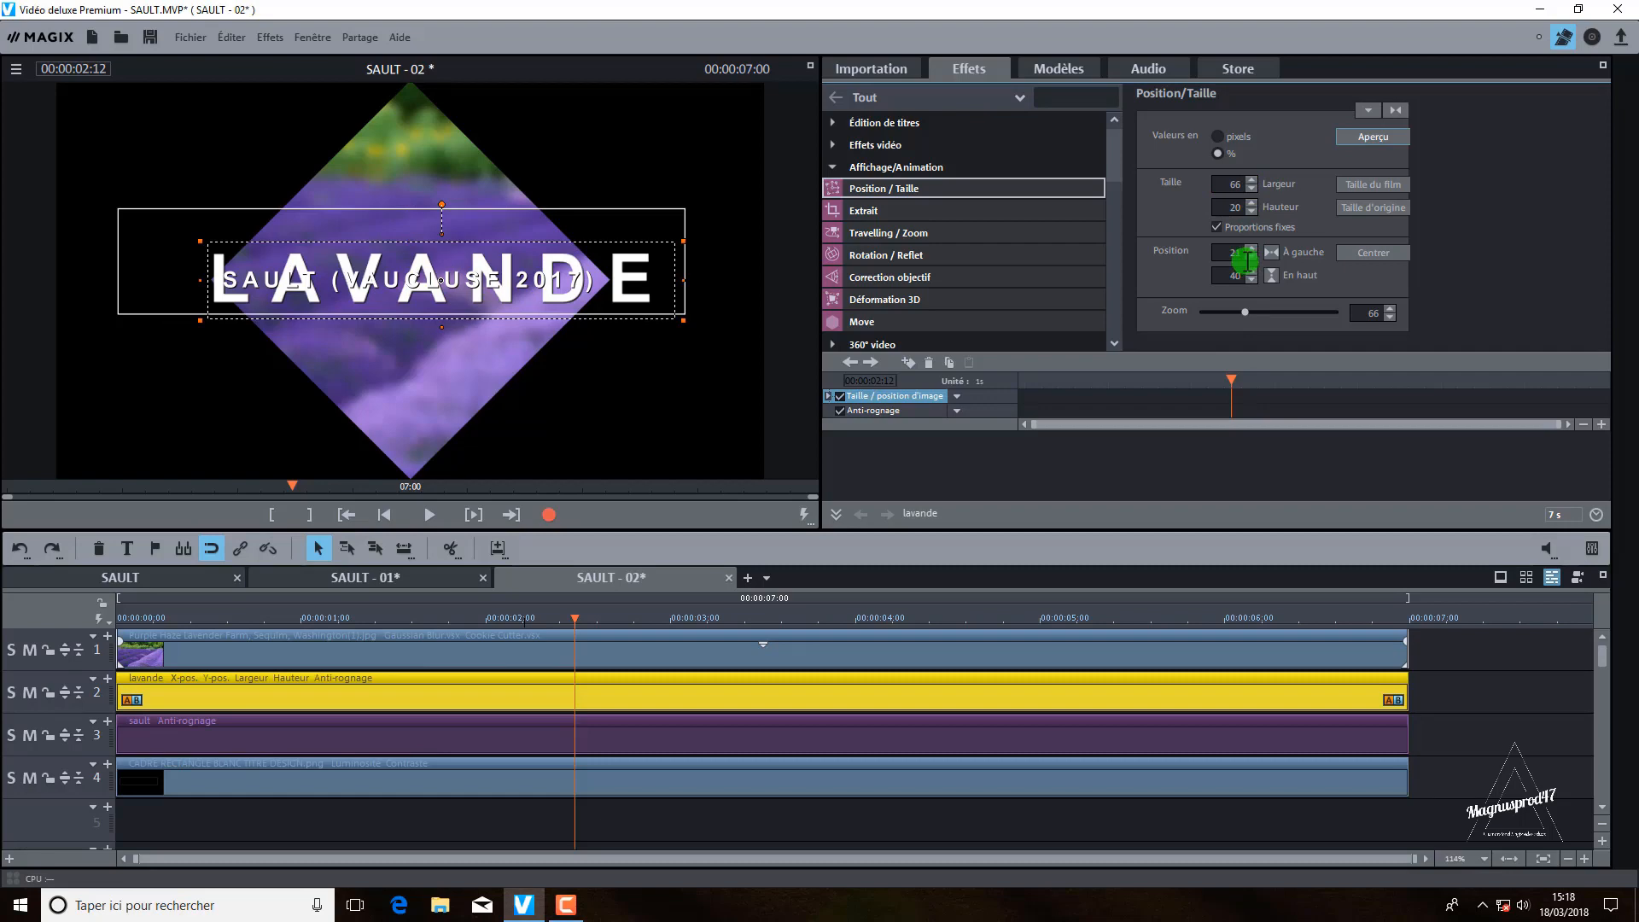
Step: Set the lavande title's height to 17 percent, keeping fixed proportions
{"action": "left_click", "coordinate": [1229, 208]}
{"action": "left_click_drag", "start_coordinate": [1229, 208], "coordinate": [1240, 207]}
{"action": "left_click_drag", "start_coordinate": [1241, 207], "coordinate": [1240, 209]}
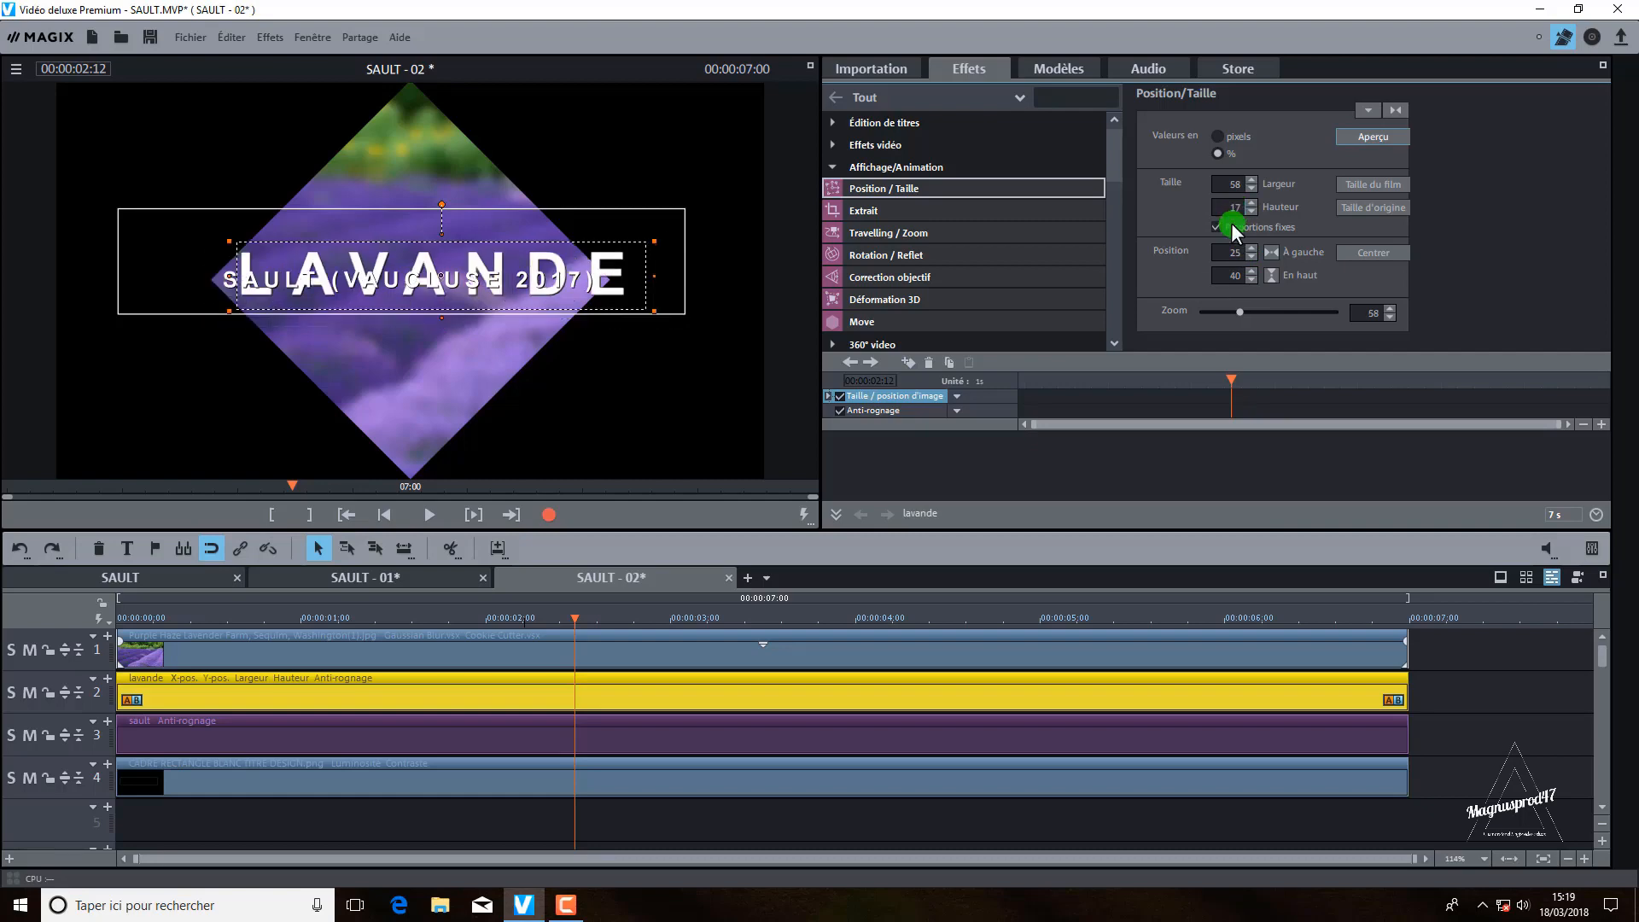
Step: Turn off fixed proportions for the lavande title, position it 17 percent from the left and 42 percent from above, and set its zoom to 66
{"action": "left_click", "coordinate": [1217, 228]}
{"action": "scroll", "coordinate": [1237, 253], "scroll_direction": "down", "scroll_amount": 3}
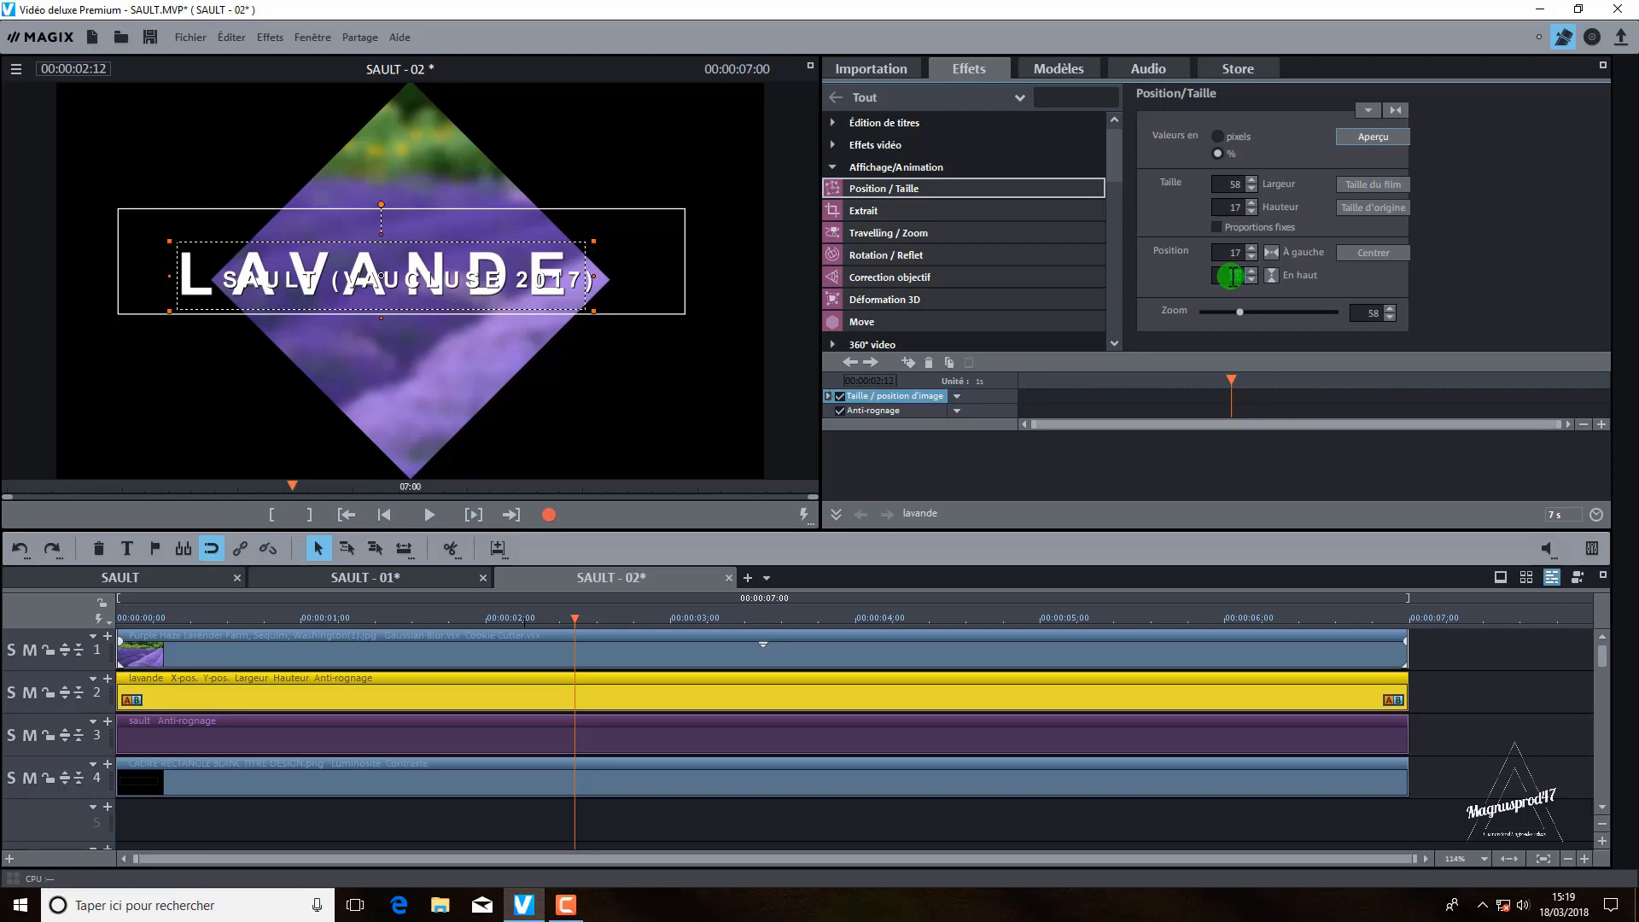
{"action": "scroll", "coordinate": [1233, 276], "scroll_direction": "up", "scroll_amount": 2}
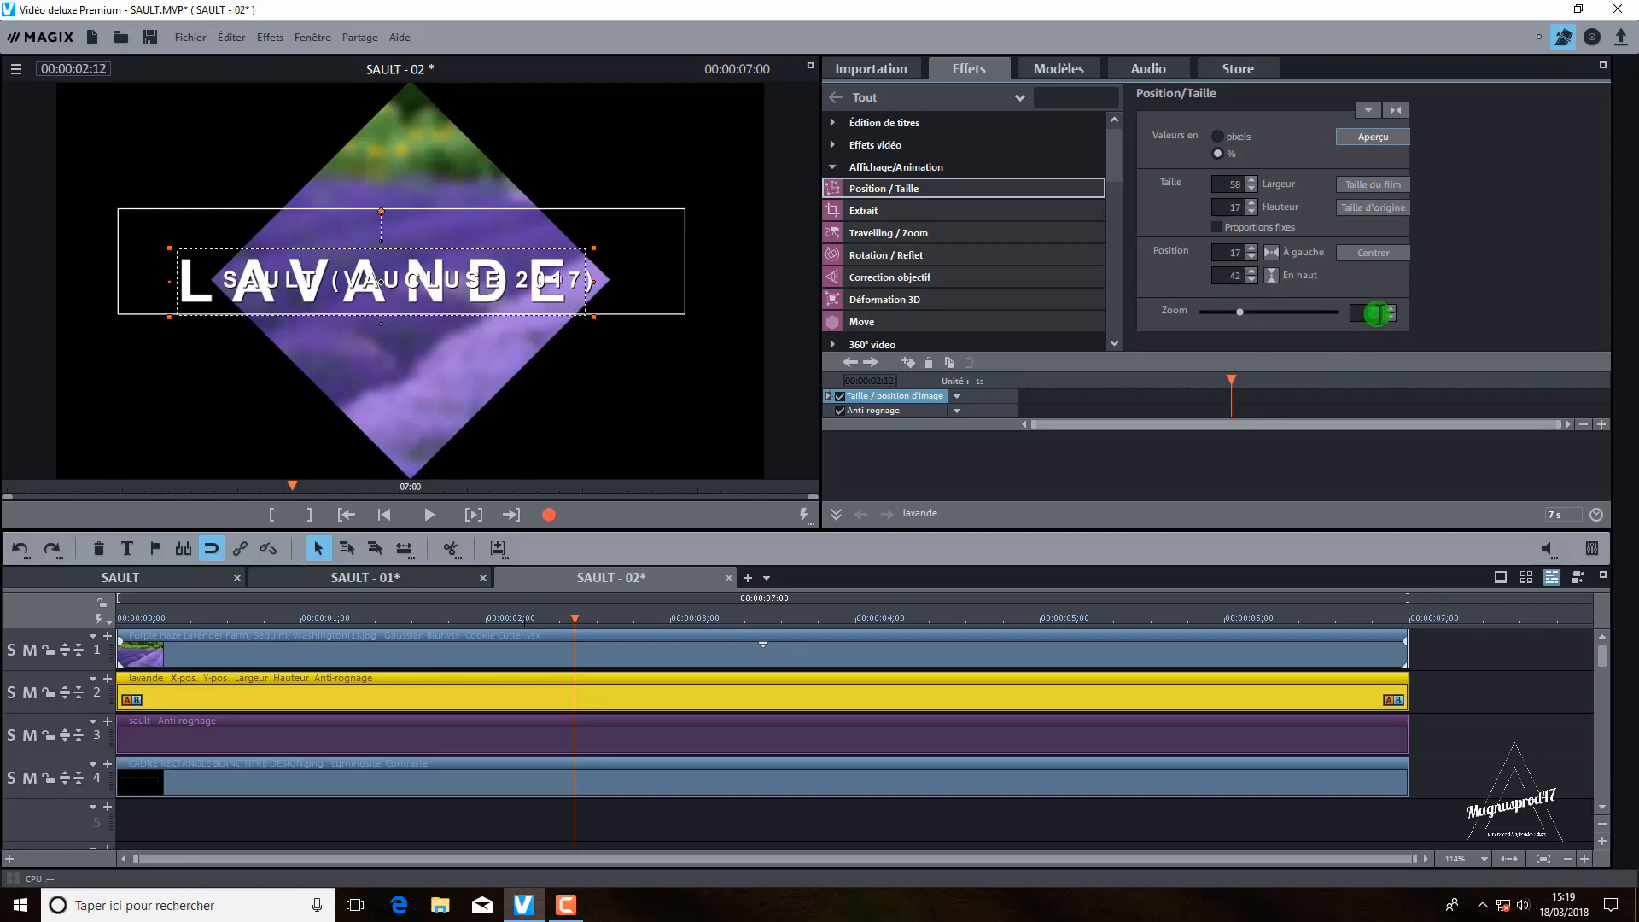
{"action": "scroll", "coordinate": [1378, 313], "scroll_direction": "up", "scroll_amount": 1}
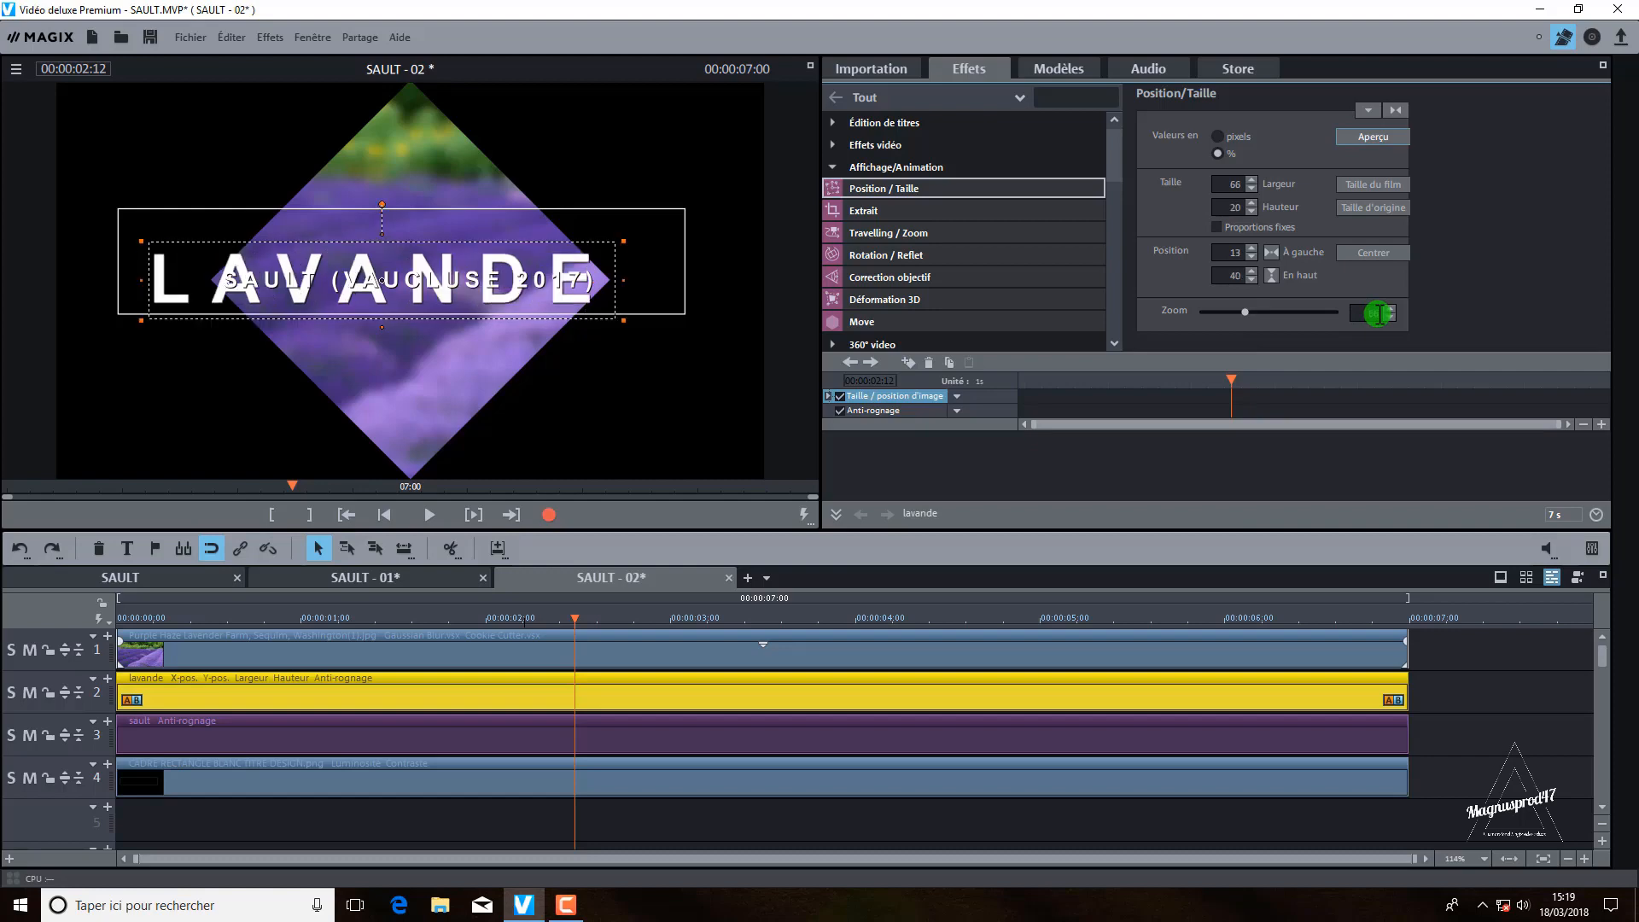
Step: Resize the sault title on track 3 to 42 percent width and 7 percent height
{"action": "left_click", "coordinate": [875, 740]}
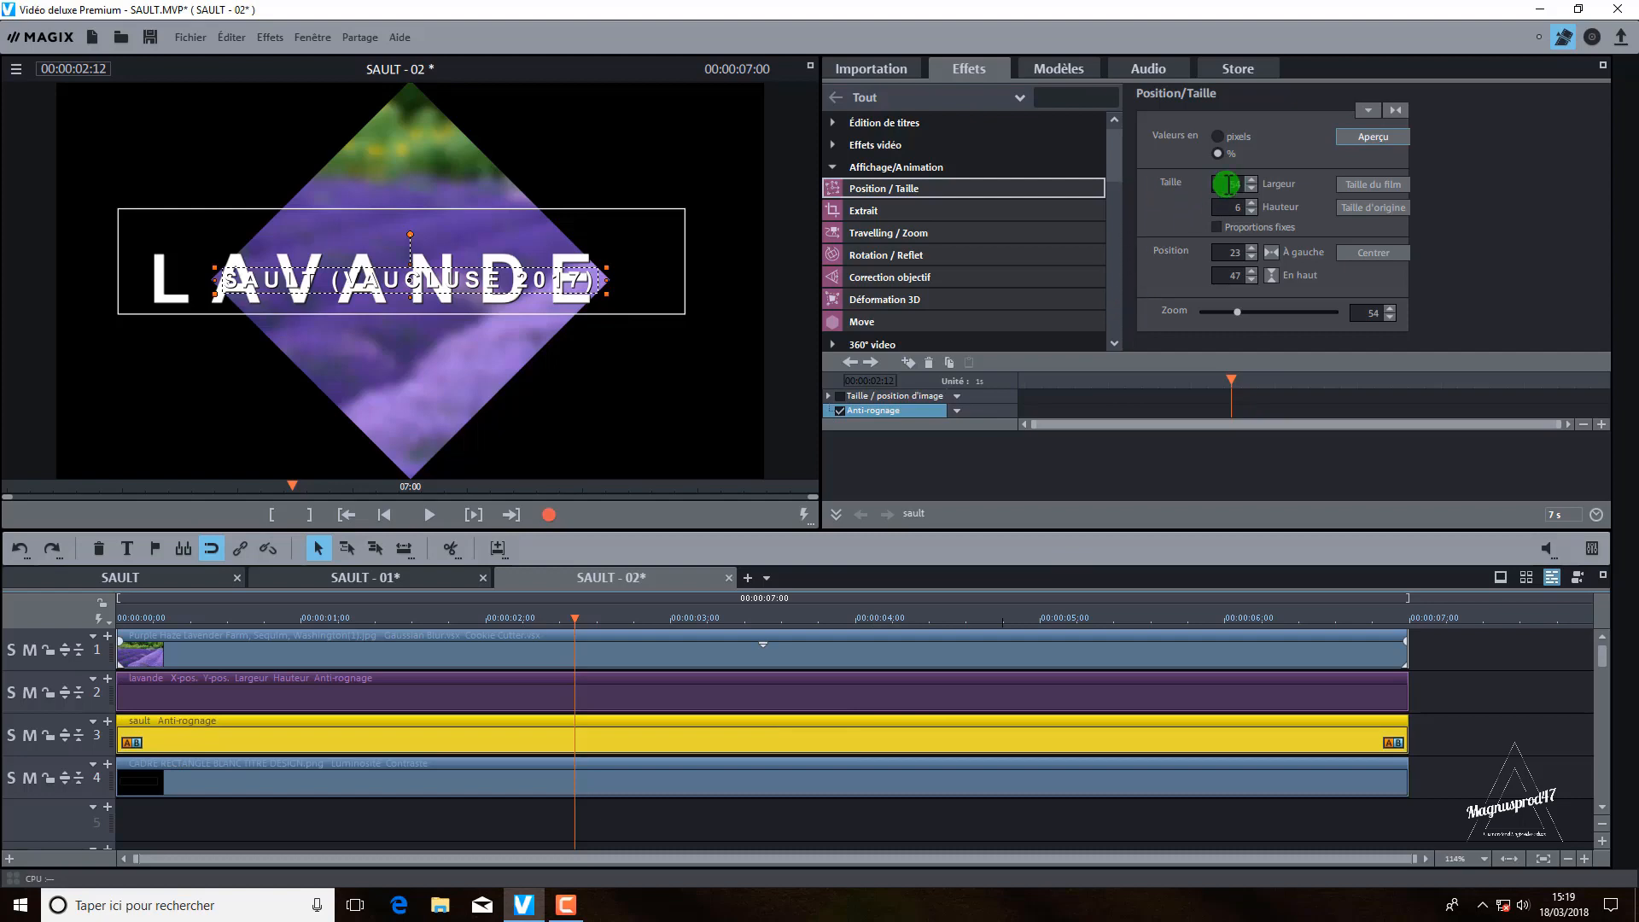
{"action": "left_click_drag", "start_coordinate": [1227, 184], "coordinate": [1243, 184]}
{"action": "key", "text": "BackSpace"}
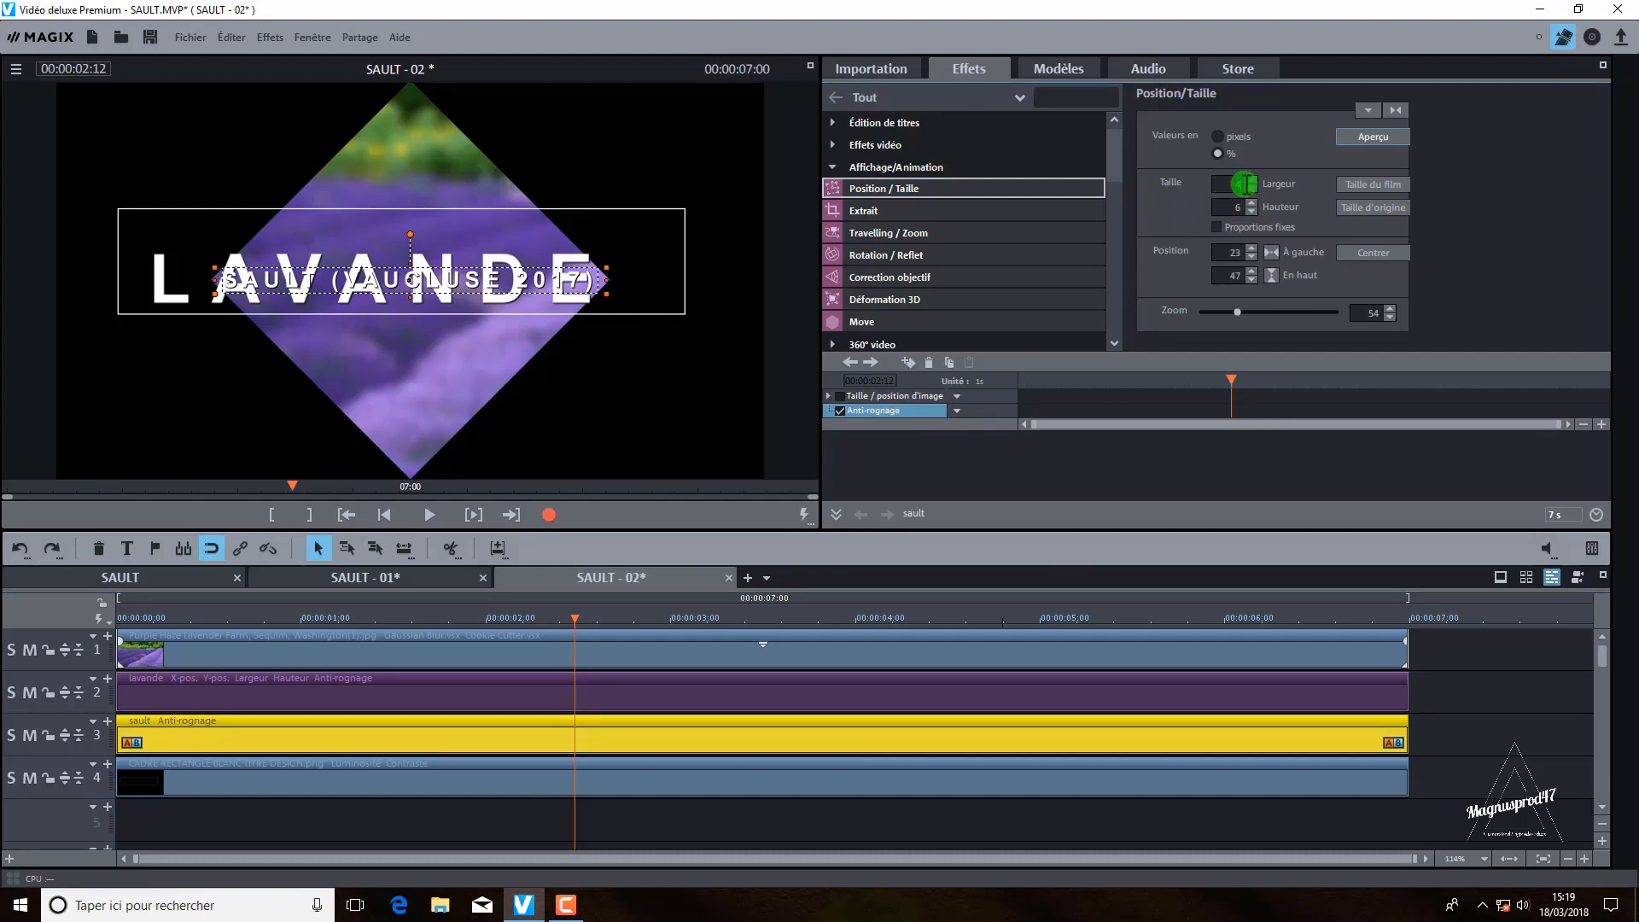
{"action": "type", "text": "42"}
{"action": "key", "text": "Return"}
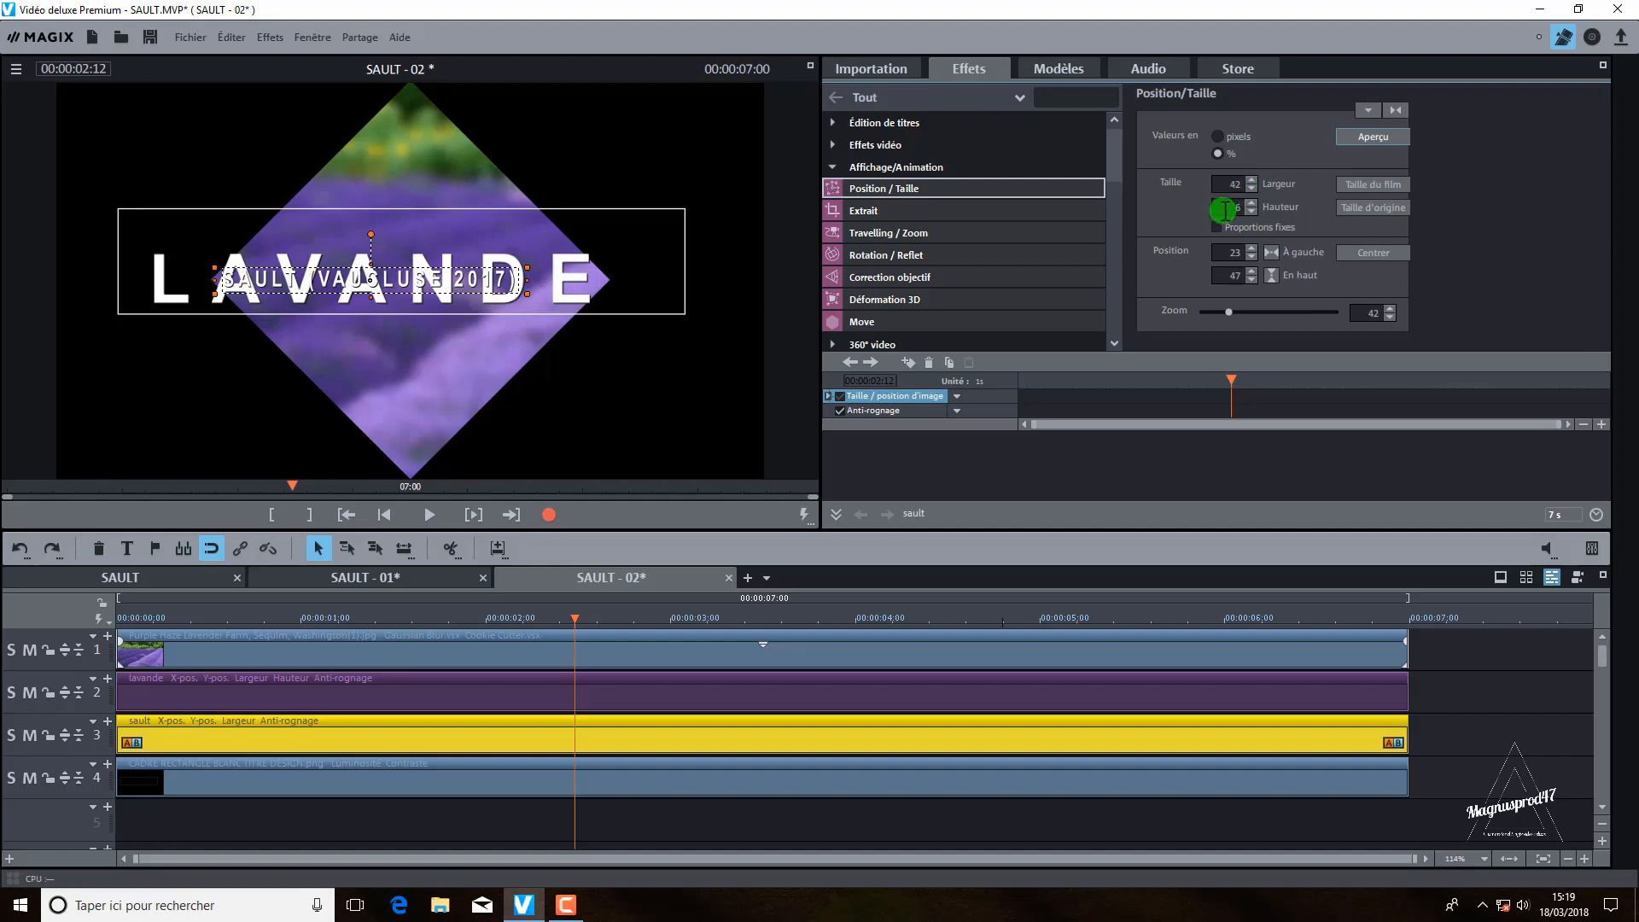
{"action": "left_click_drag", "start_coordinate": [1245, 209], "coordinate": [1226, 210]}
{"action": "type", "text": "7"}
{"action": "key", "text": "Return"}
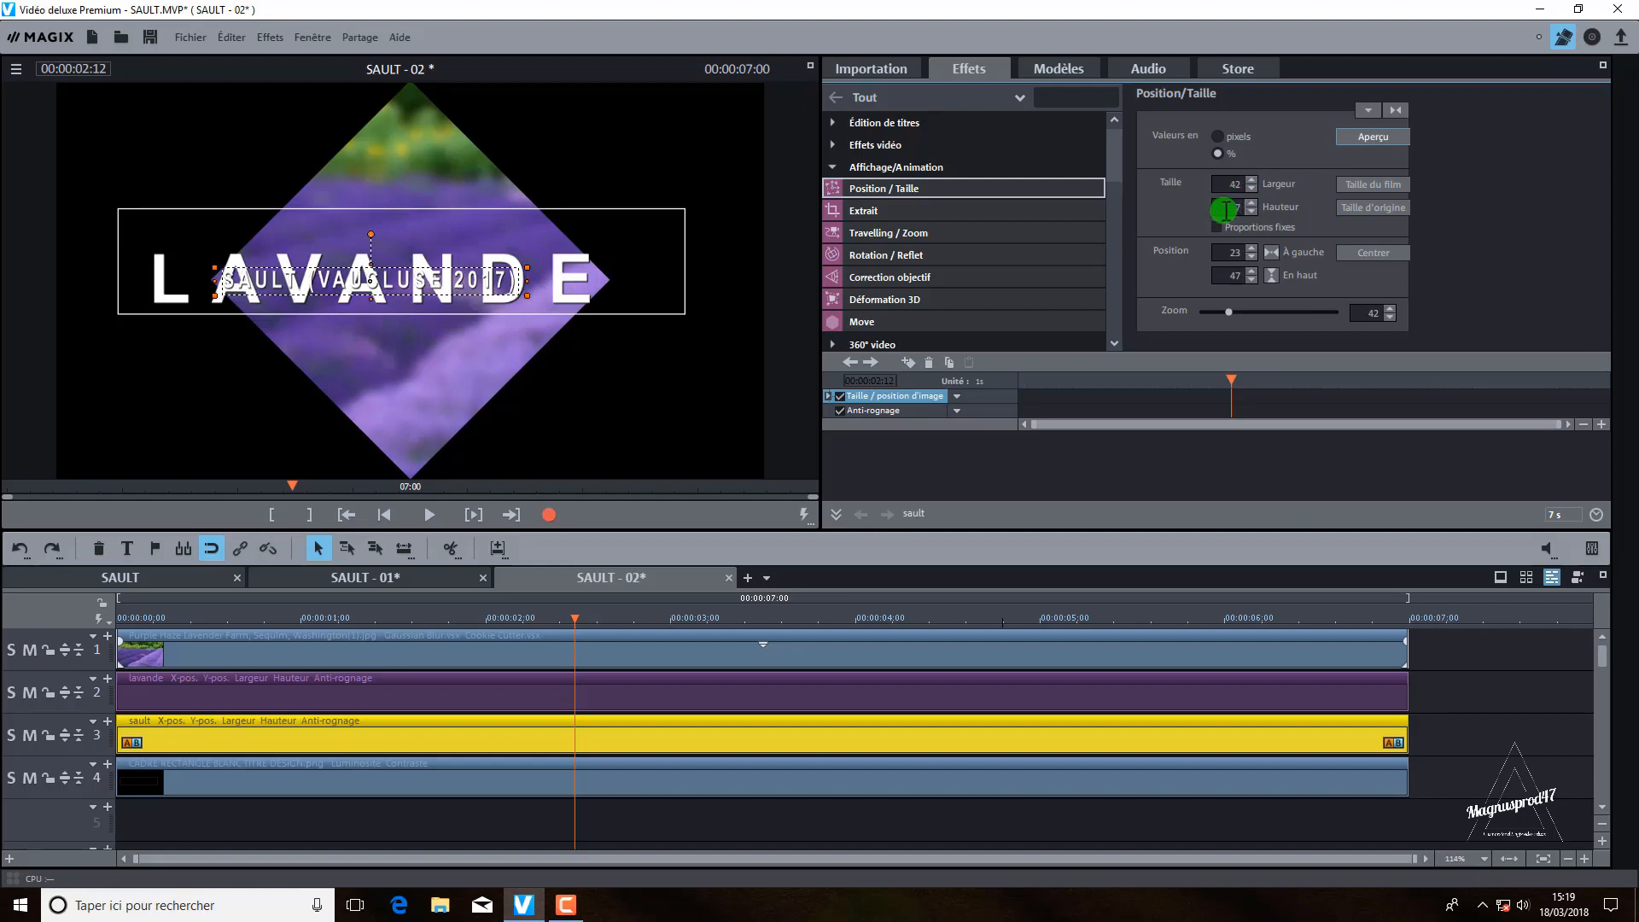
Step: Position the sault title 29 percent from the left and 57 percent from above, beneath the LAVANDE text
{"action": "left_click_drag", "start_coordinate": [1231, 249], "coordinate": [1242, 251]}
{"action": "key", "text": "BackSpace"}
{"action": "key", "text": "Return"}
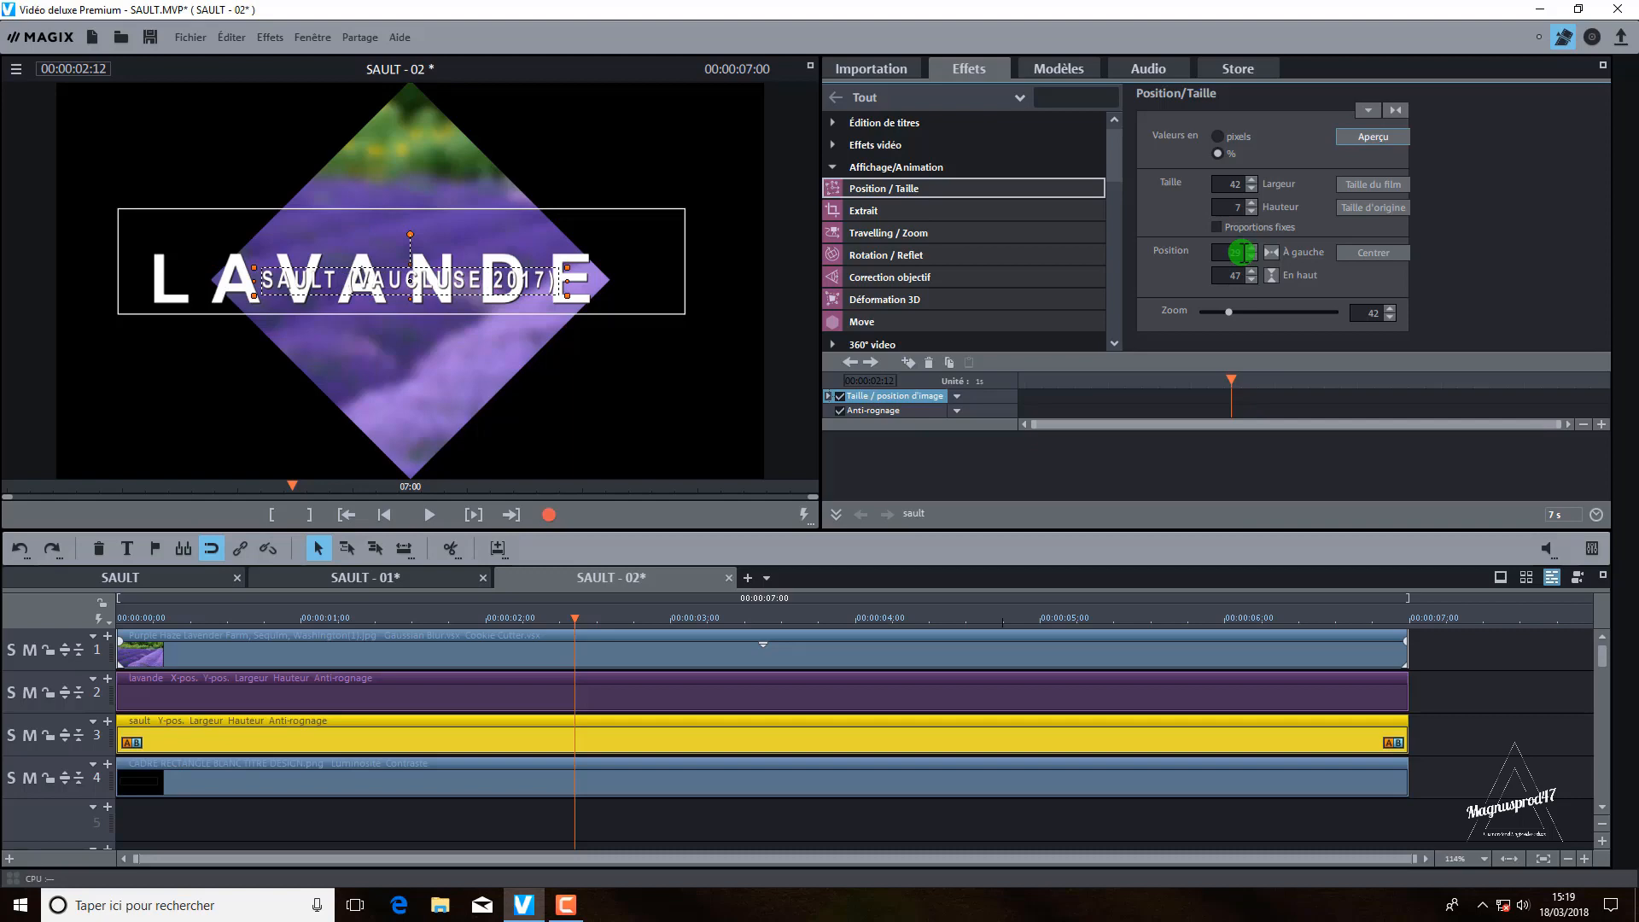
{"action": "left_click_drag", "start_coordinate": [1248, 271], "coordinate": [1238, 275]}
{"action": "type", "text": "57"}
{"action": "key", "text": "Return"}
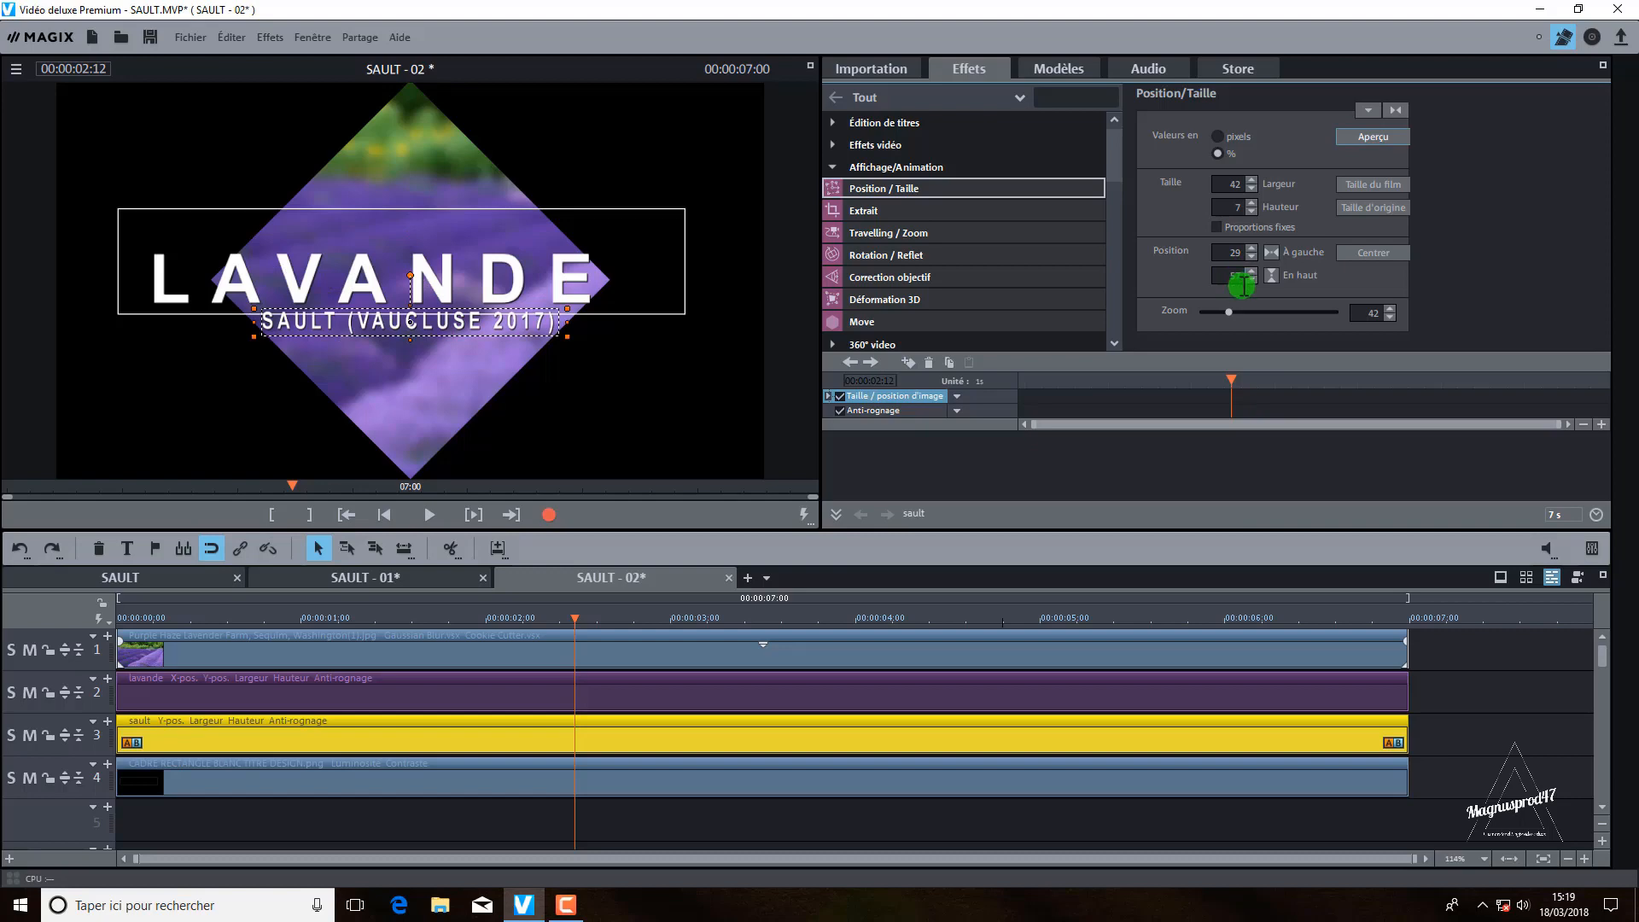
Step: Set the vertical position of the white rectangle frame on track 4 to 8 percent
{"action": "left_click", "coordinate": [1037, 787]}
{"action": "left_click", "coordinate": [1037, 783]}
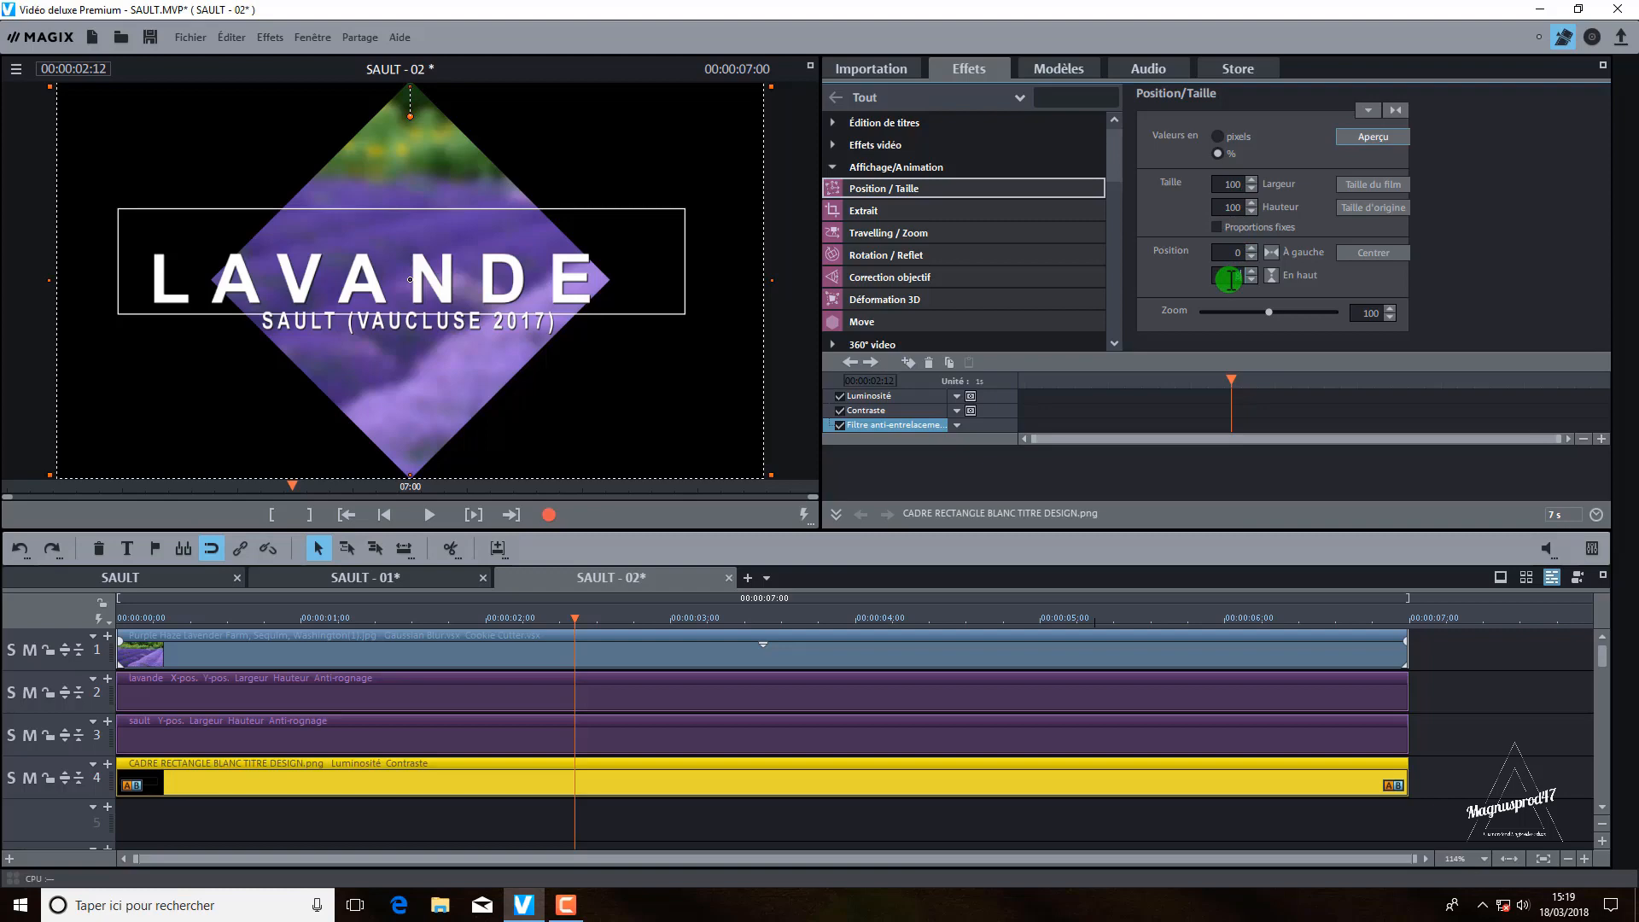
{"action": "type", "text": "8"}
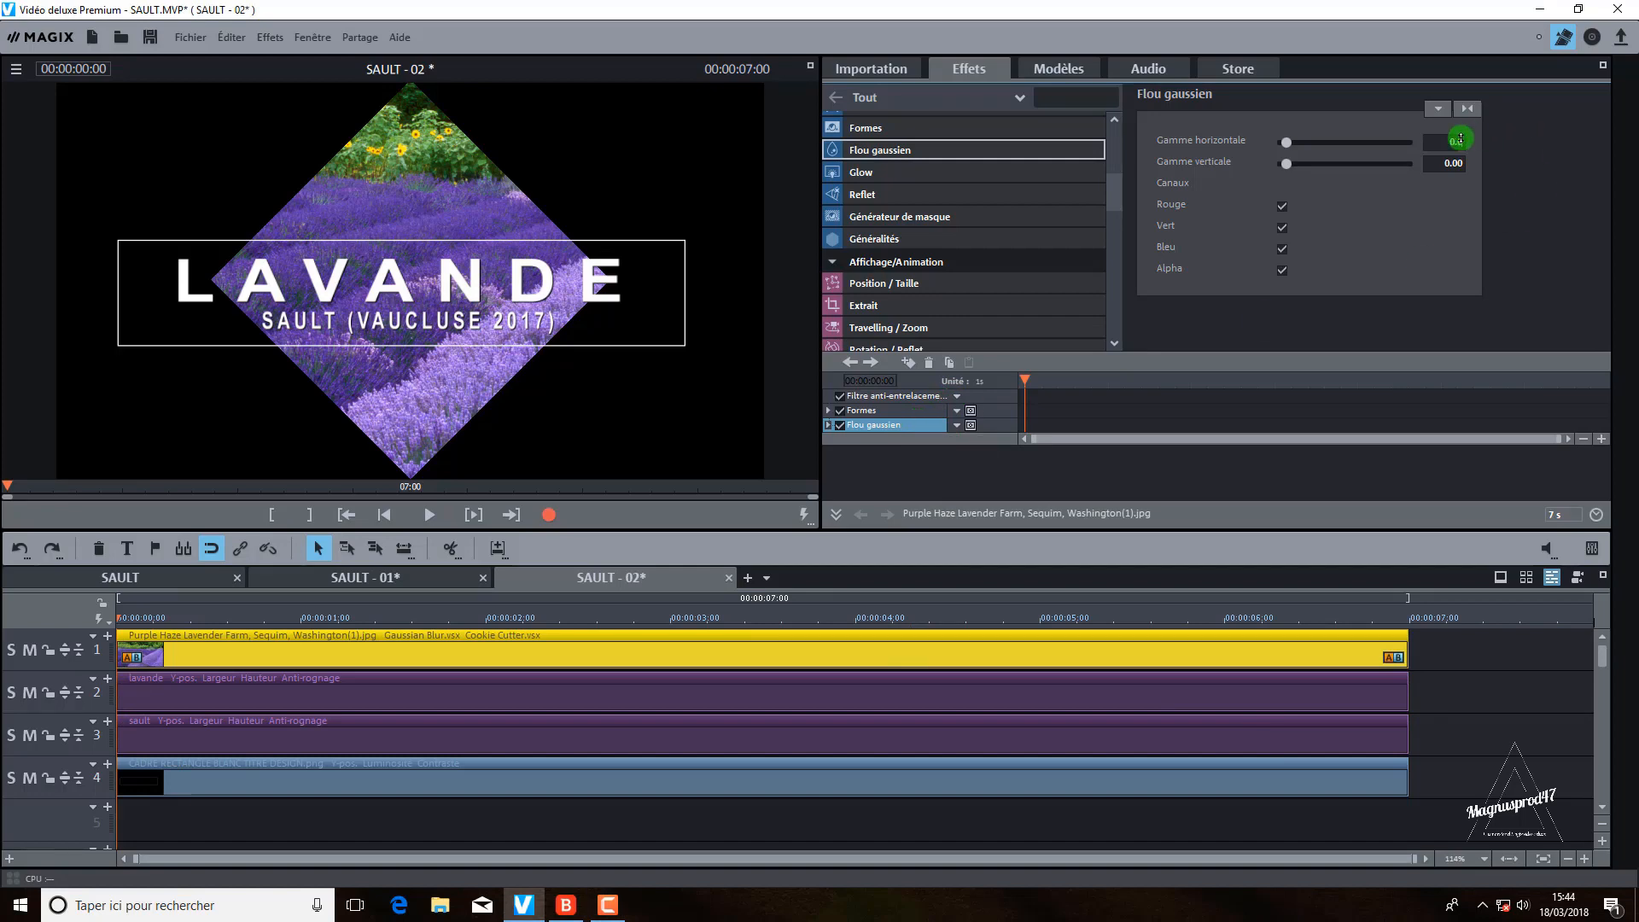
Step: Add a Gaussian blur keyframe at the start of the lavender image with horizontal and vertical ranges of 0.00
{"action": "left_click_drag", "start_coordinate": [1461, 139], "coordinate": [1461, 139]}
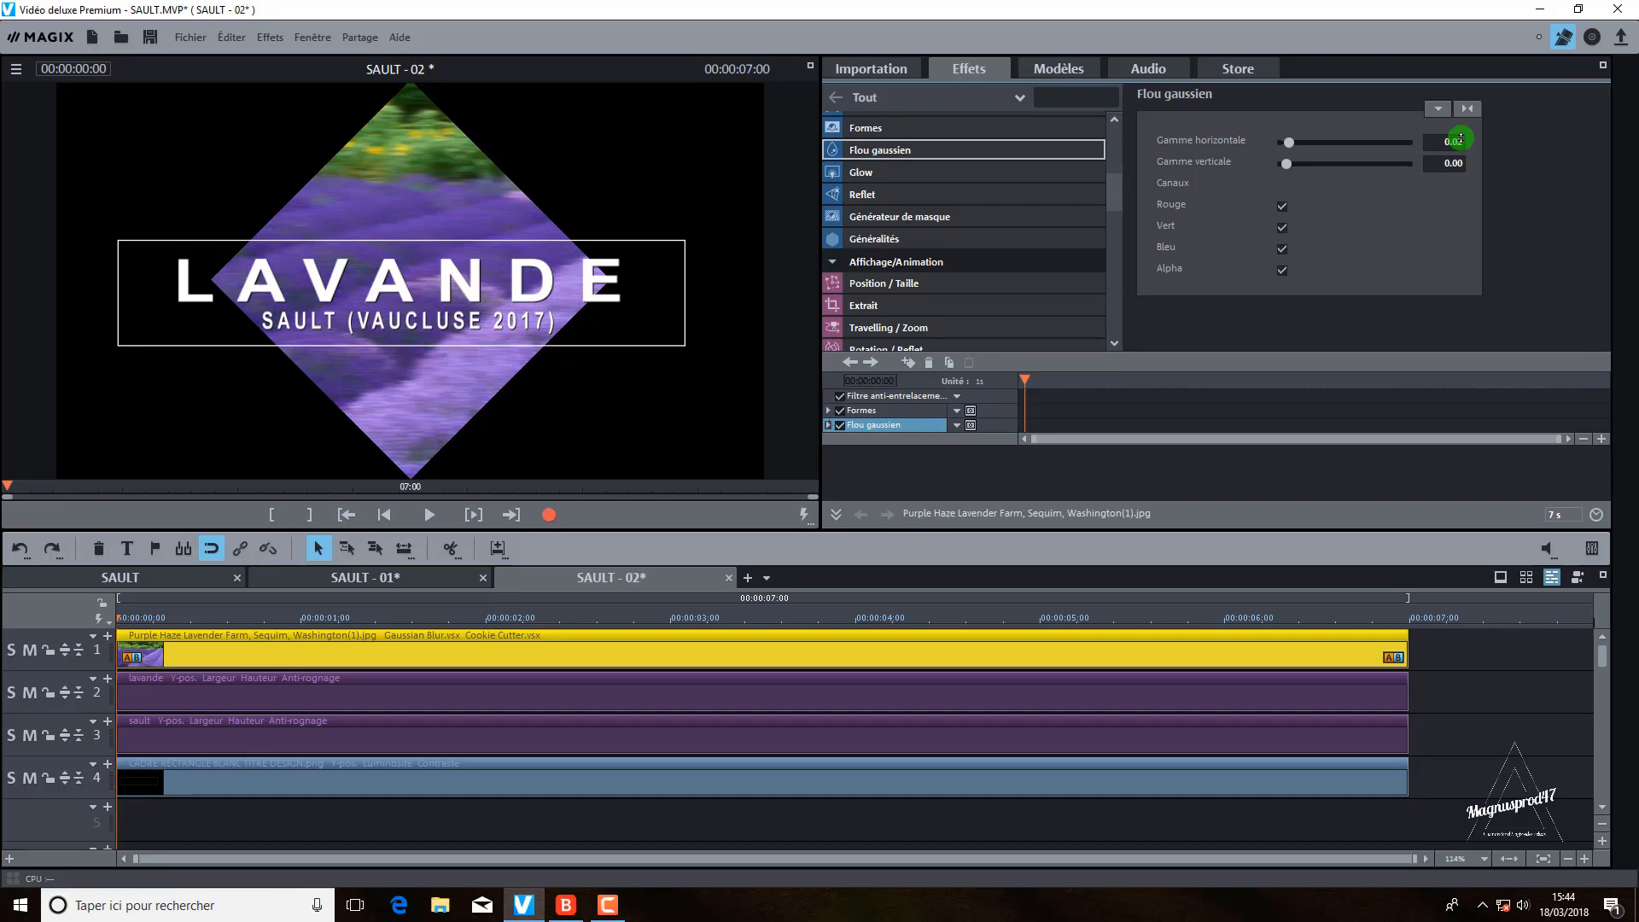
{"action": "left_click", "coordinate": [911, 363]}
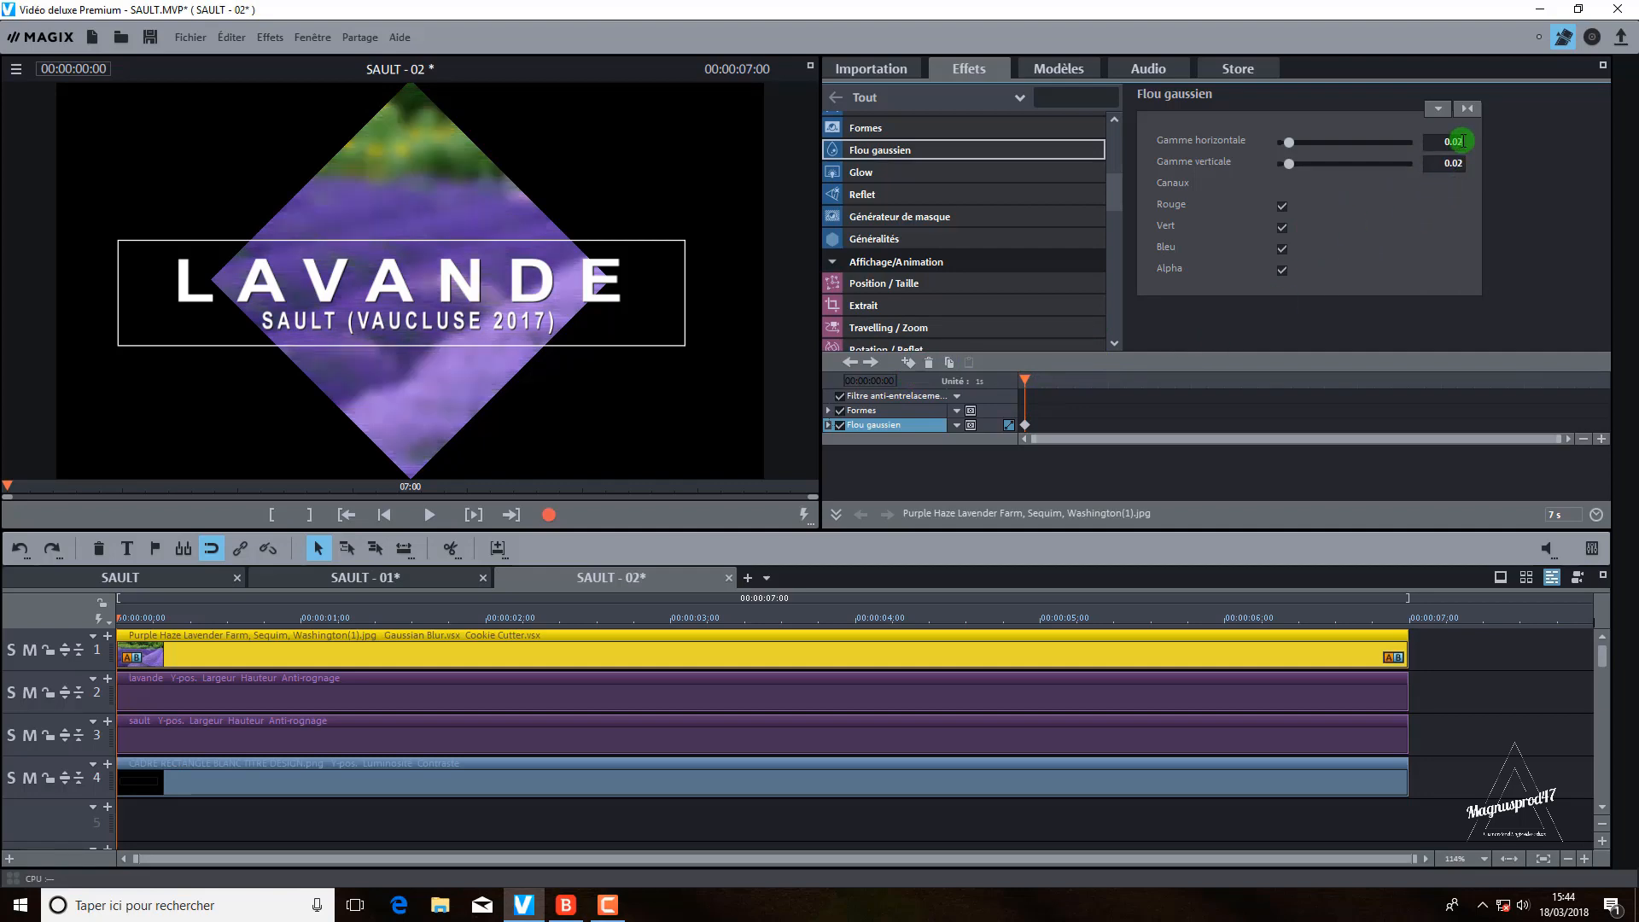
{"action": "left_click", "coordinate": [1463, 169]}
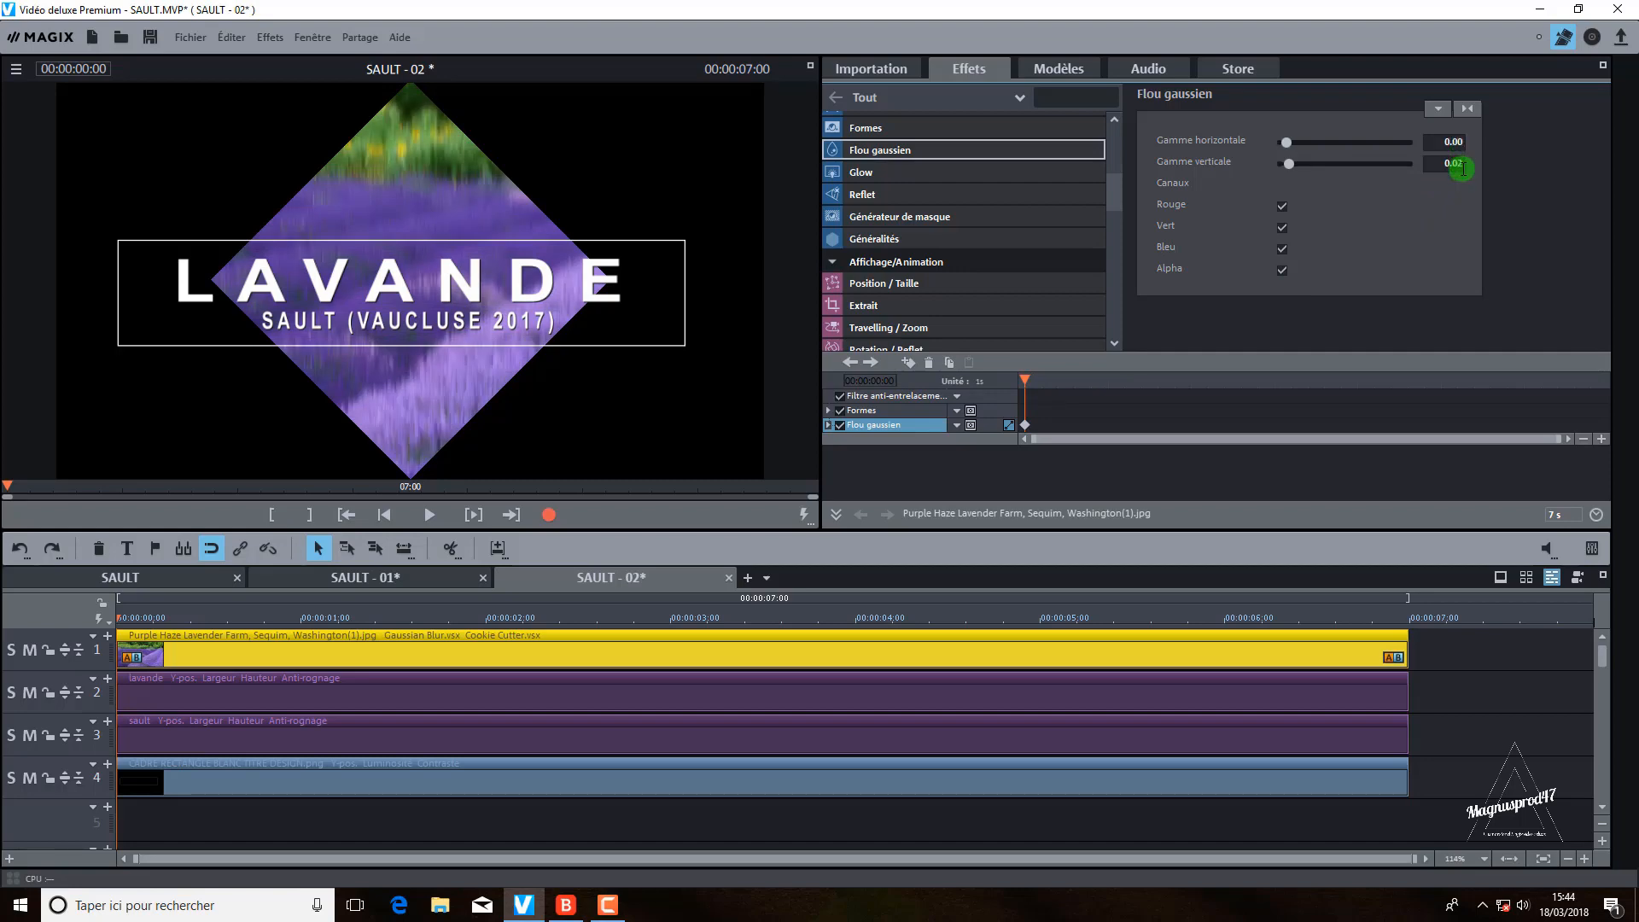
{"action": "key", "text": "BackSpace"}
{"action": "type", "text": "0"}
{"action": "key", "text": "Return"}
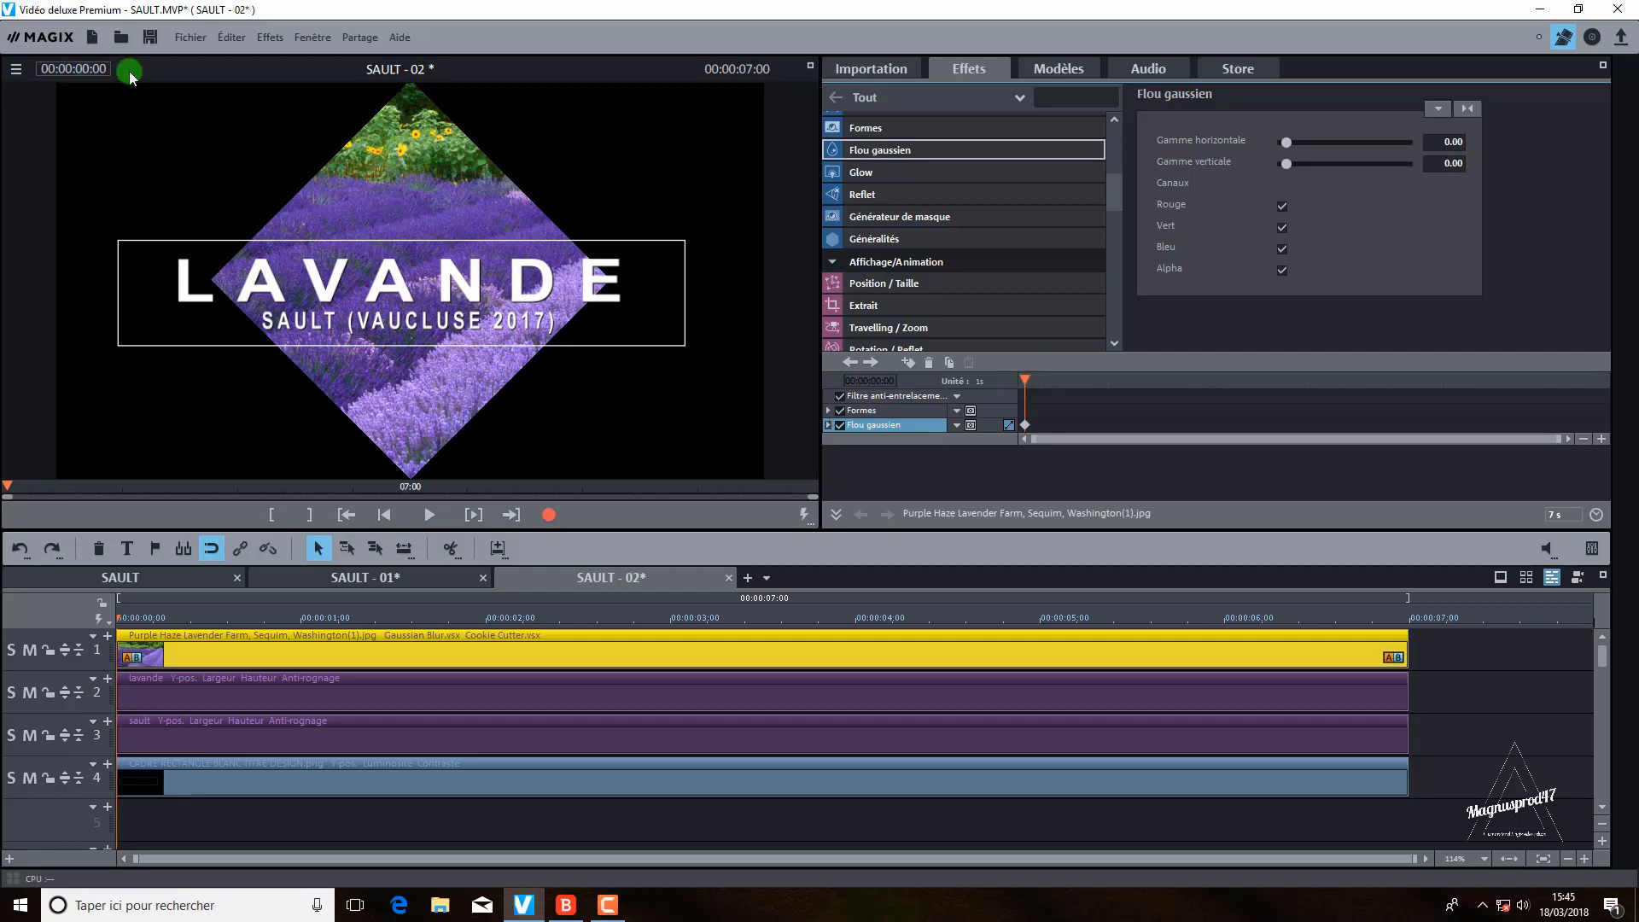
Step: Add a Gaussian blur keyframe at 00:00:00:15 with the horizontal range set to 0.02
{"action": "left_click", "coordinate": [101, 69]}
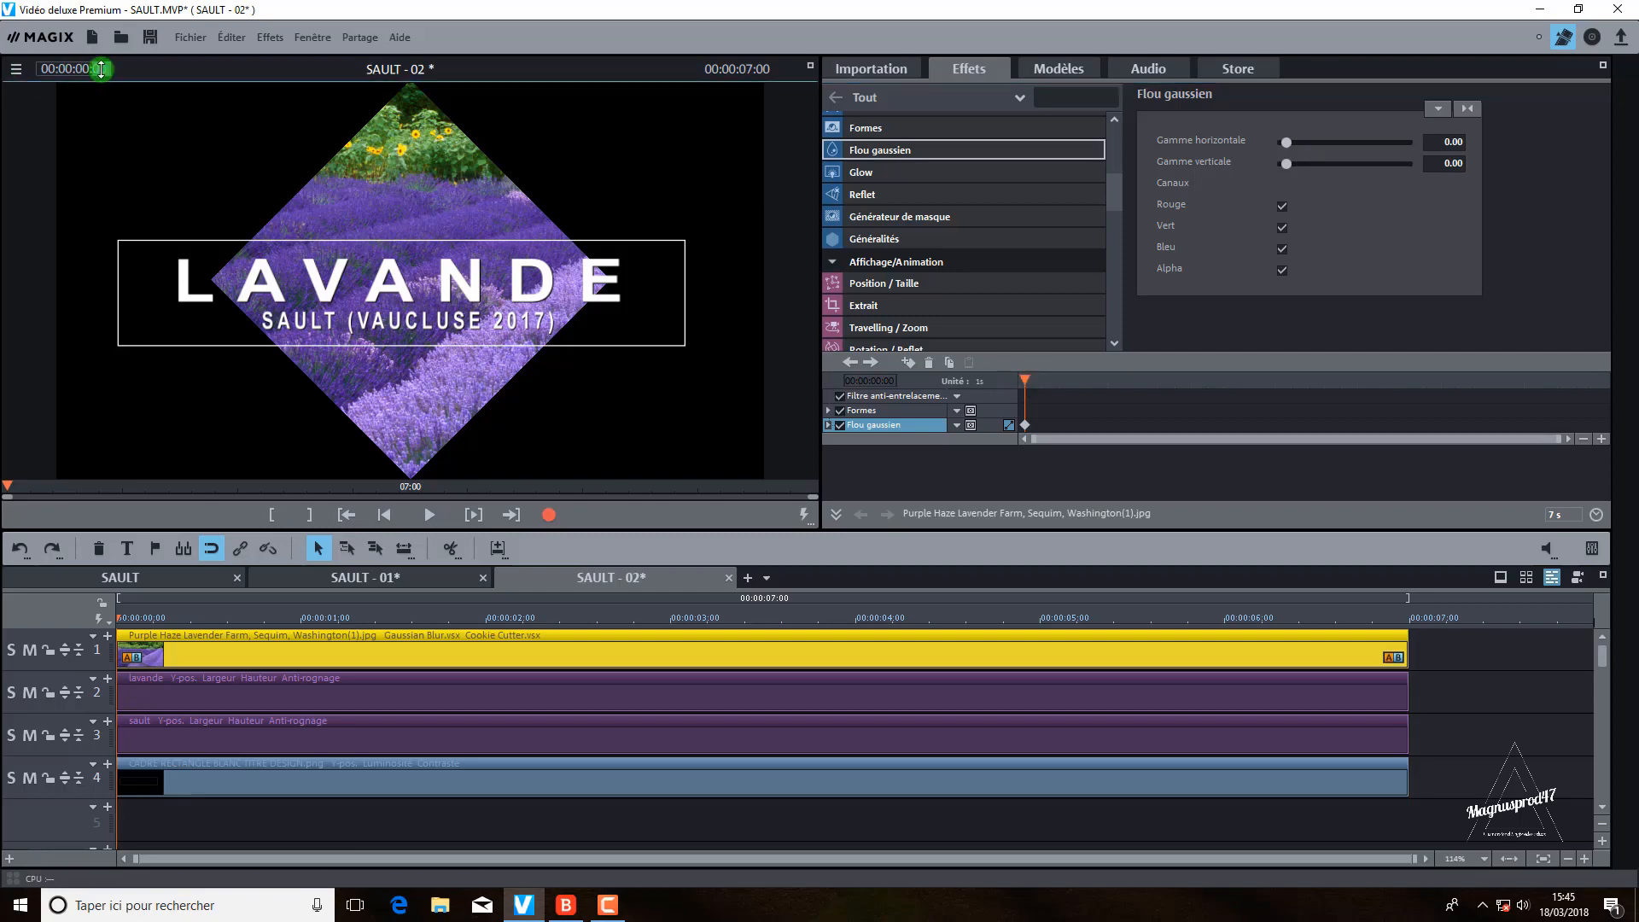
{"action": "type", "text": "15"}
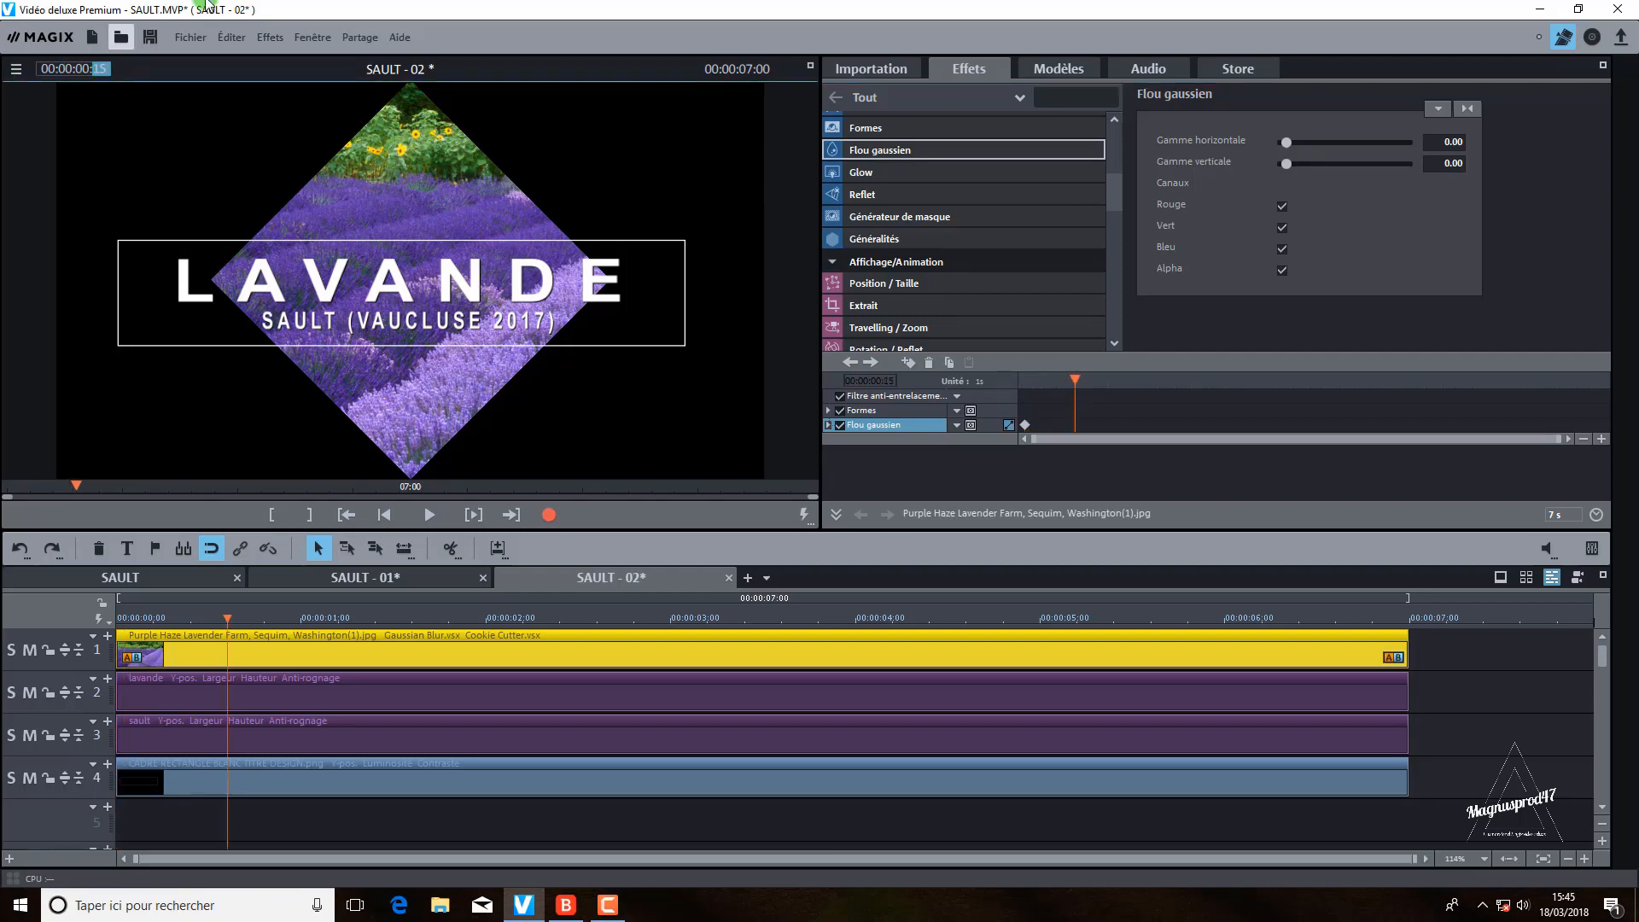
{"action": "left_click", "coordinate": [1457, 141]}
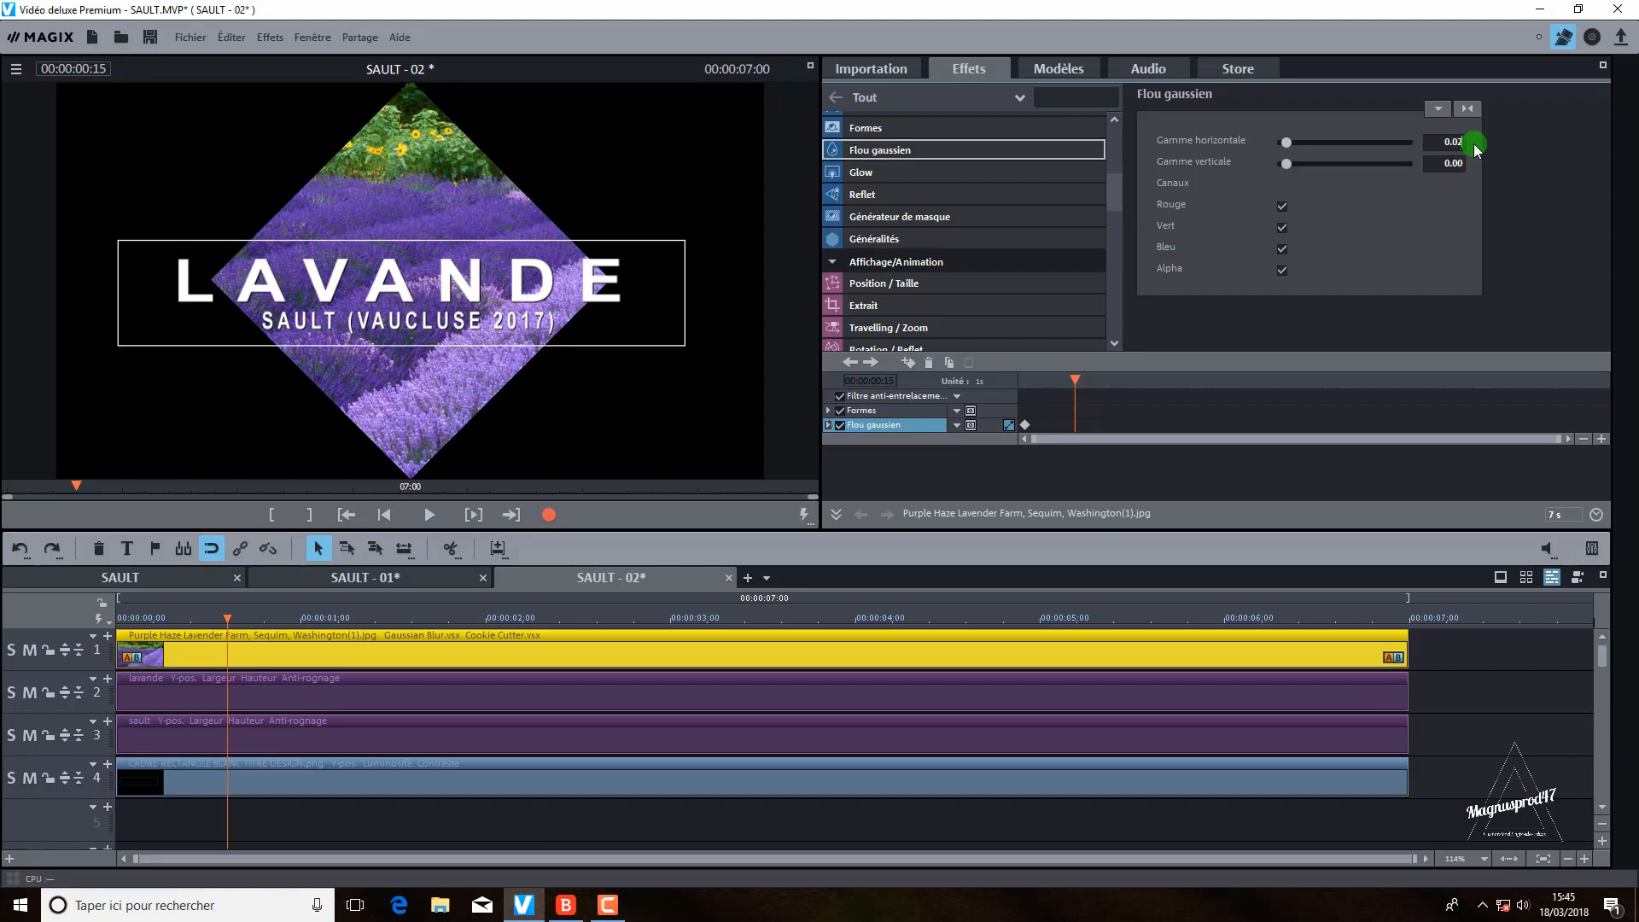
{"action": "type", "text": "0.02"}
{"action": "key", "text": "Return"}
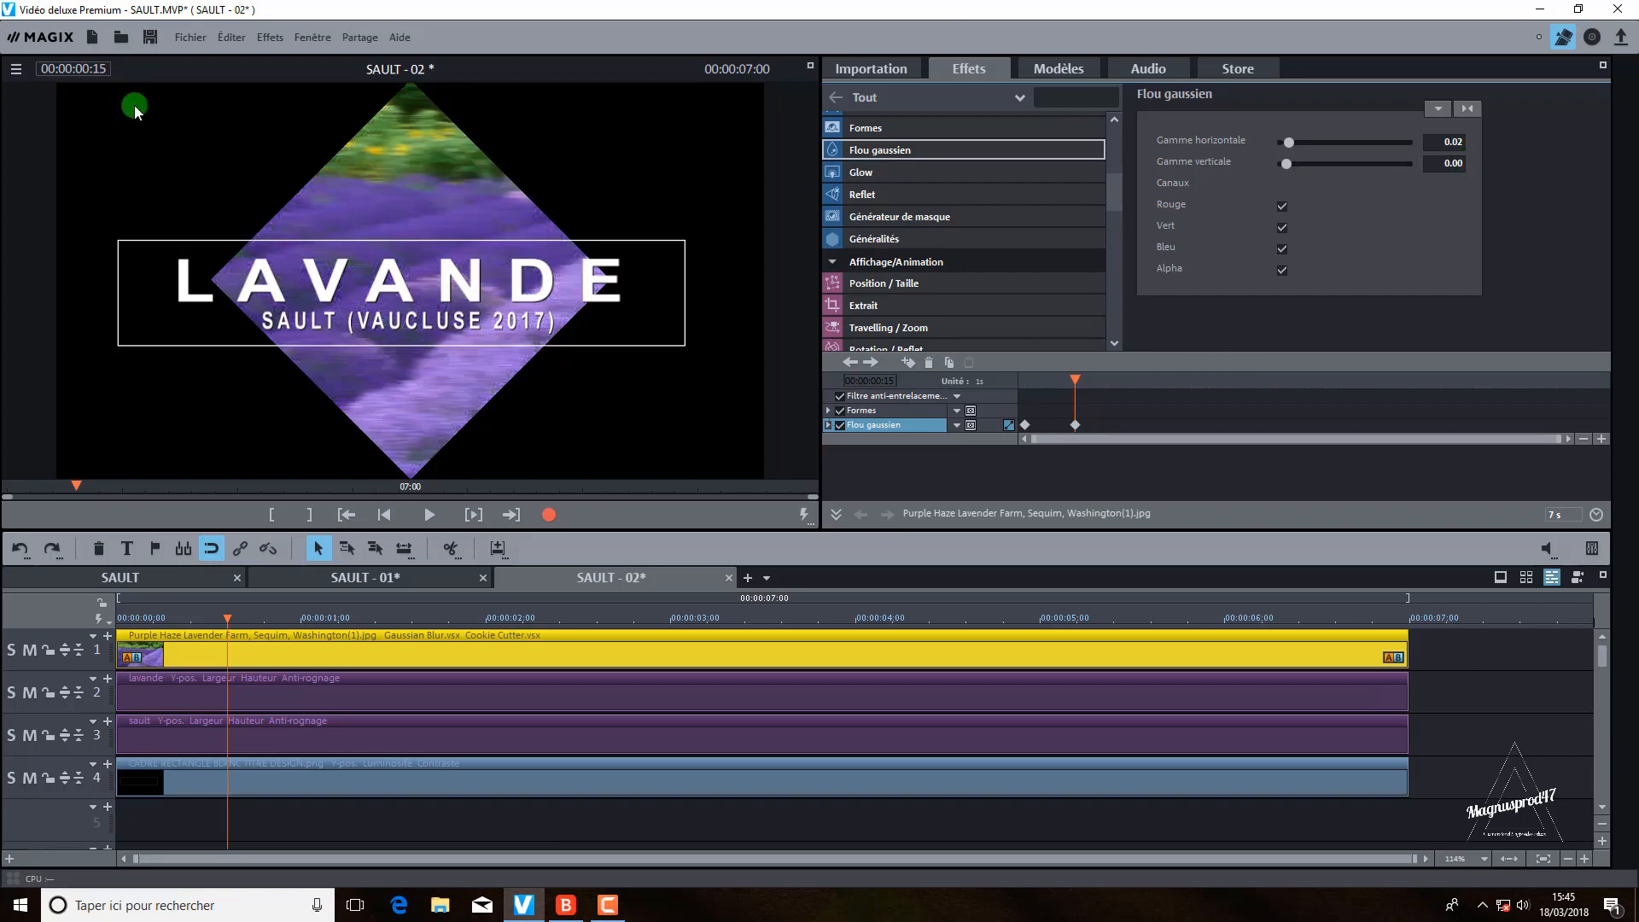
Step: Add a Gaussian blur keyframe at 00:00:04:05, keeping the current blur values
{"action": "left_click", "coordinate": [86, 68]}
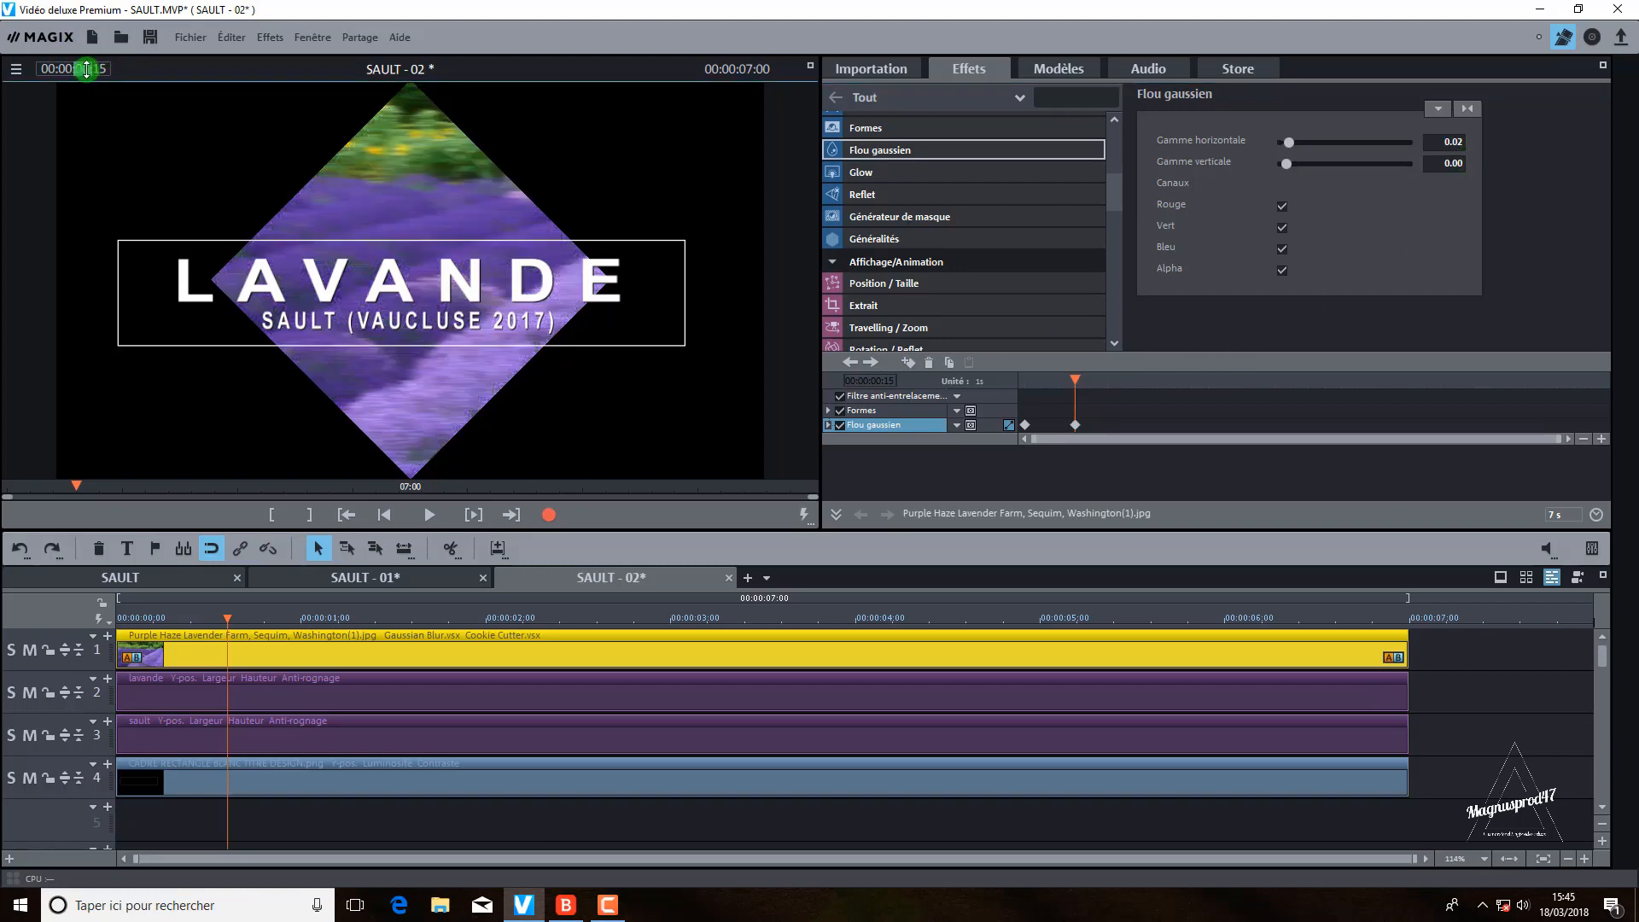
{"action": "key", "text": "Return"}
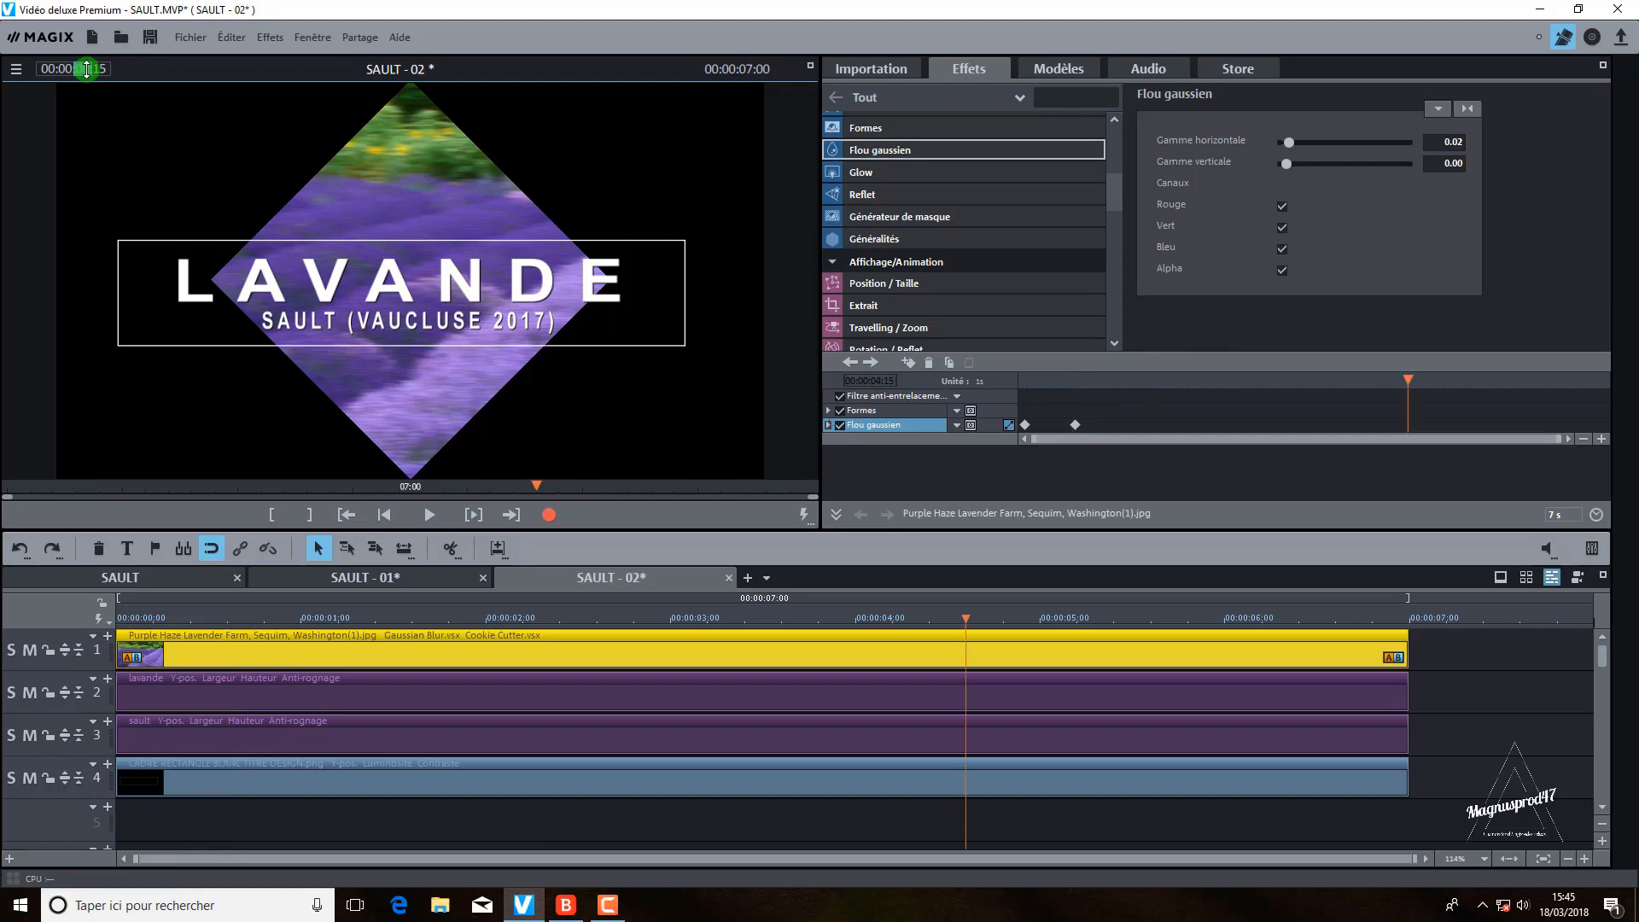
{"action": "left_click_drag", "start_coordinate": [86, 68], "coordinate": [107, 69]}
{"action": "type", "text": "05"}
{"action": "key", "text": "Return"}
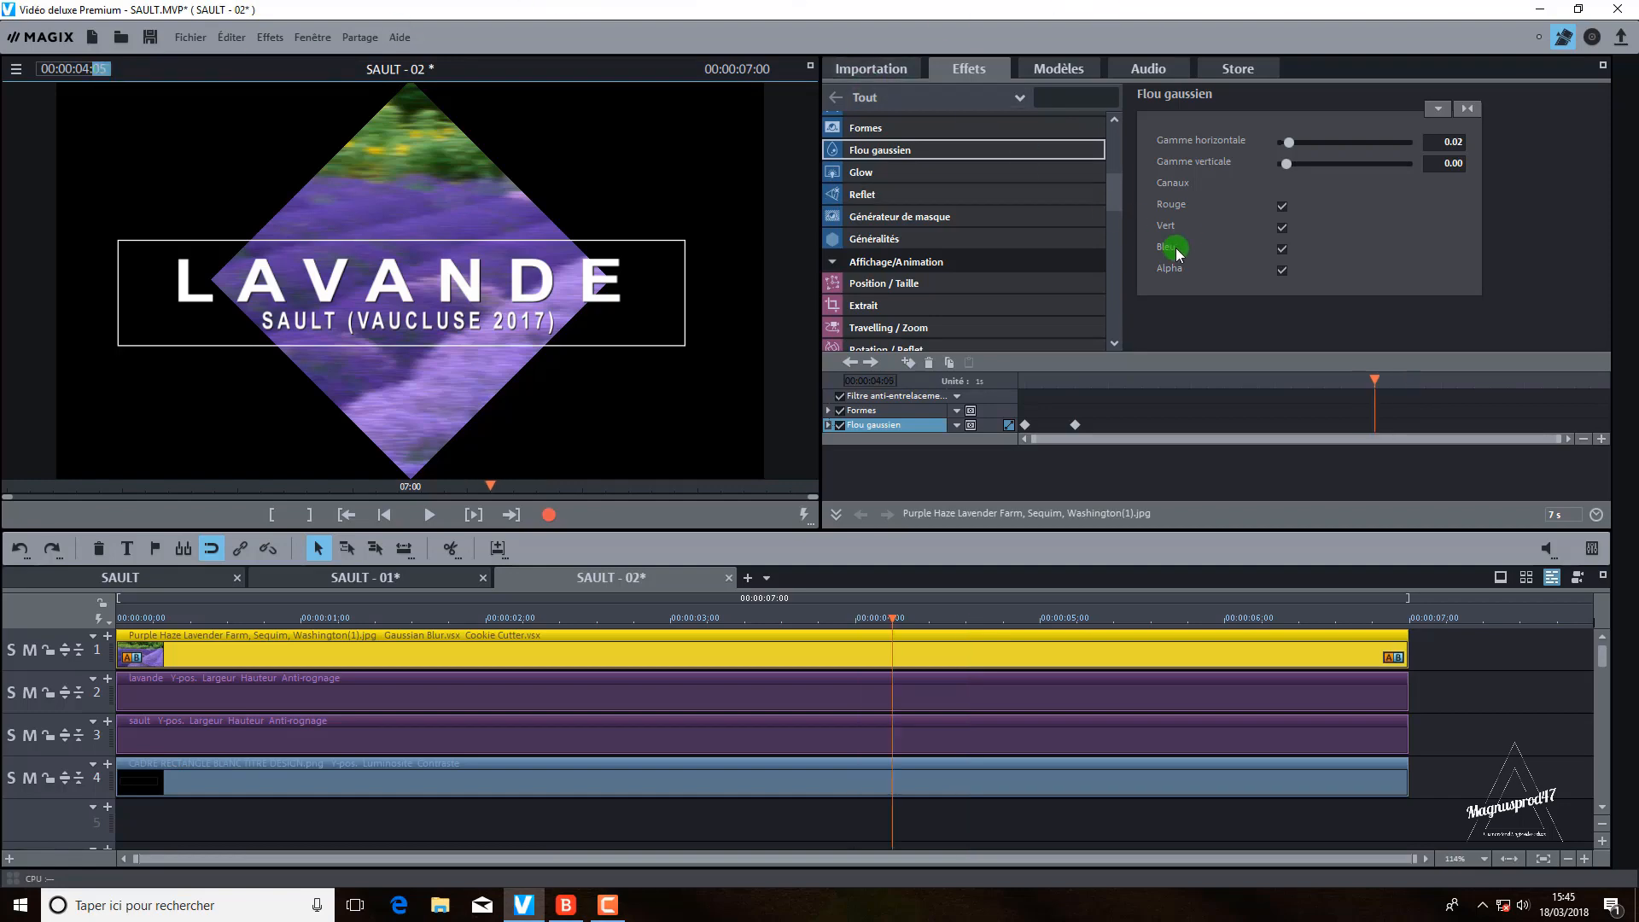
{"action": "left_click", "coordinate": [908, 363]}
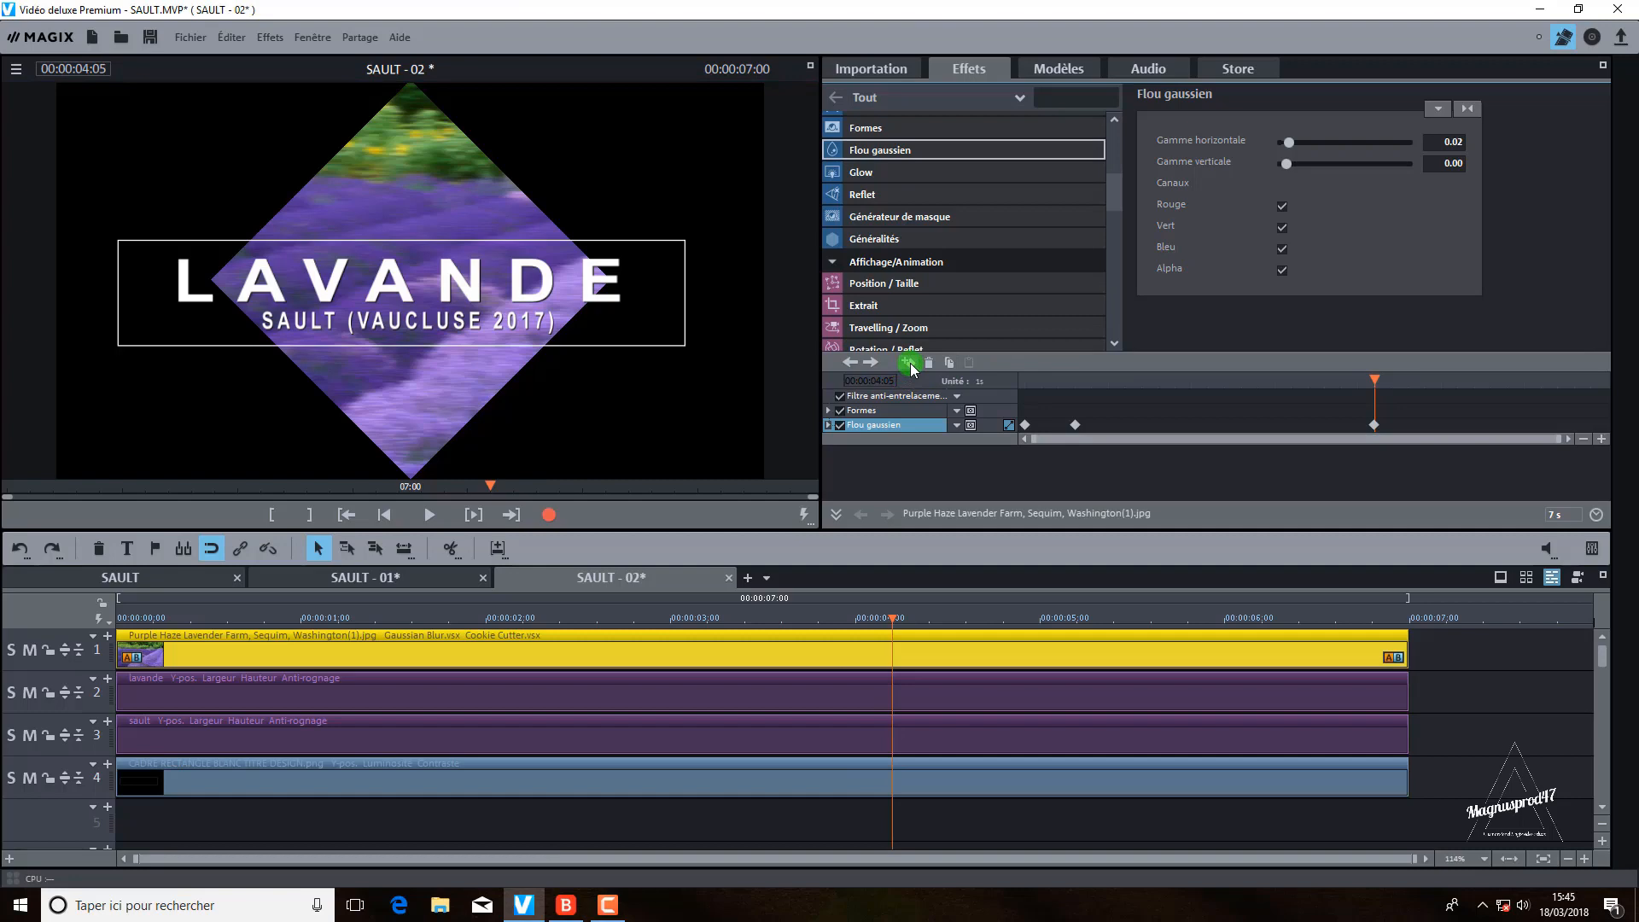
Step: Add a Gaussian blur keyframe at 00:00:04:15 with the horizontal range set to 0.00, and play back the blur animation
{"action": "left_click", "coordinate": [91, 69]}
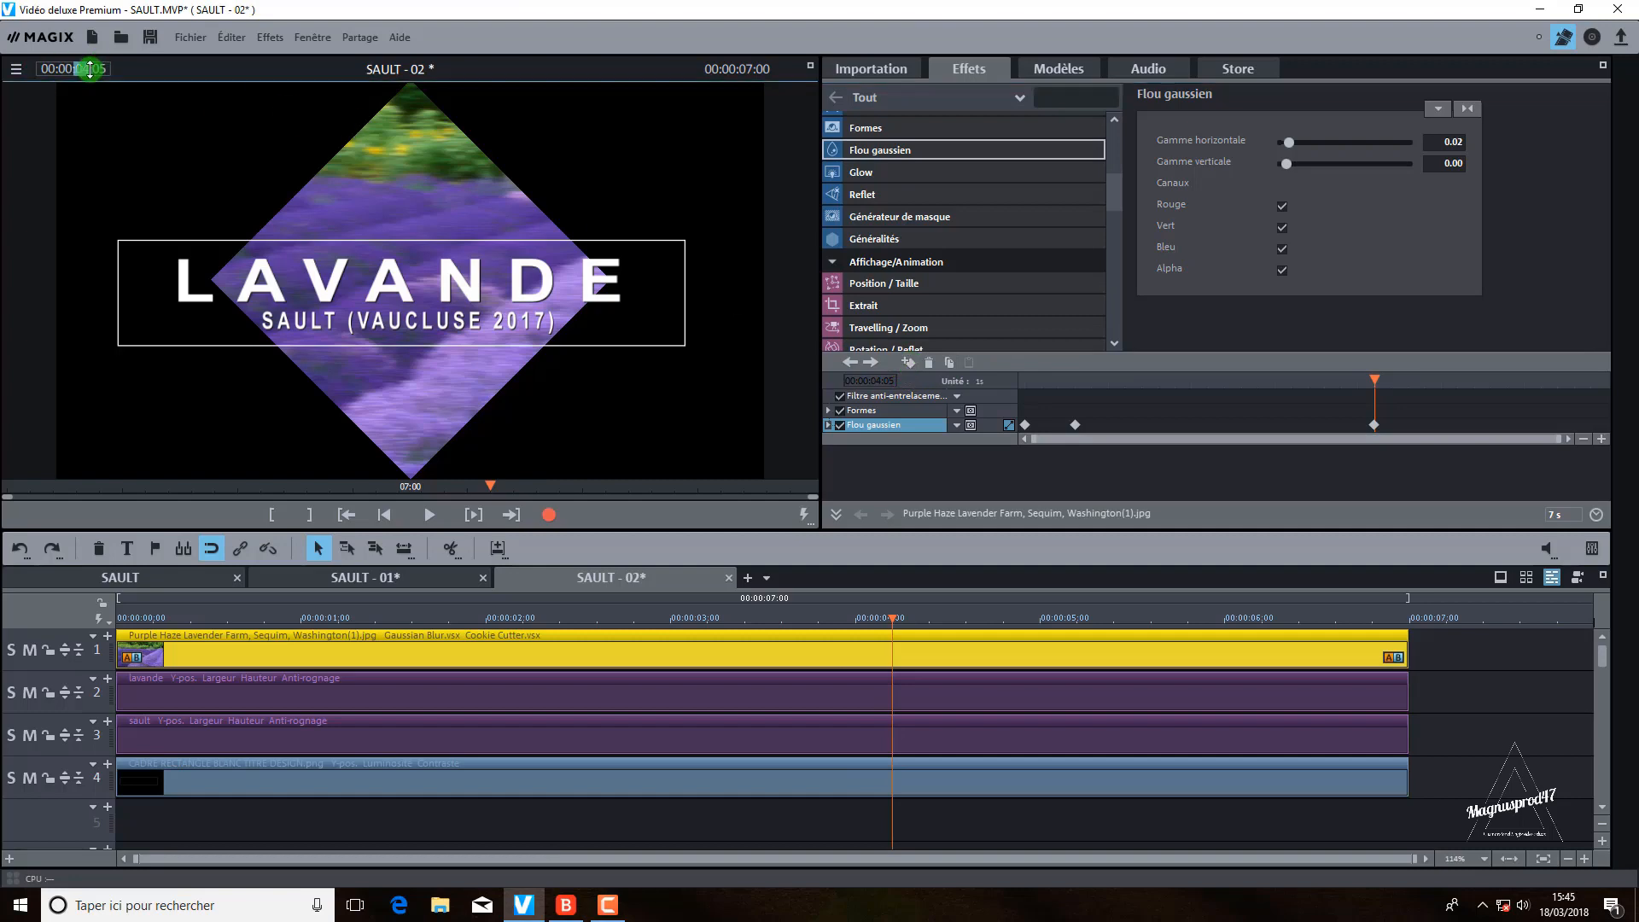
{"action": "double_click", "coordinate": [94, 68]}
{"action": "type", "text": "15"}
{"action": "key", "text": "Return"}
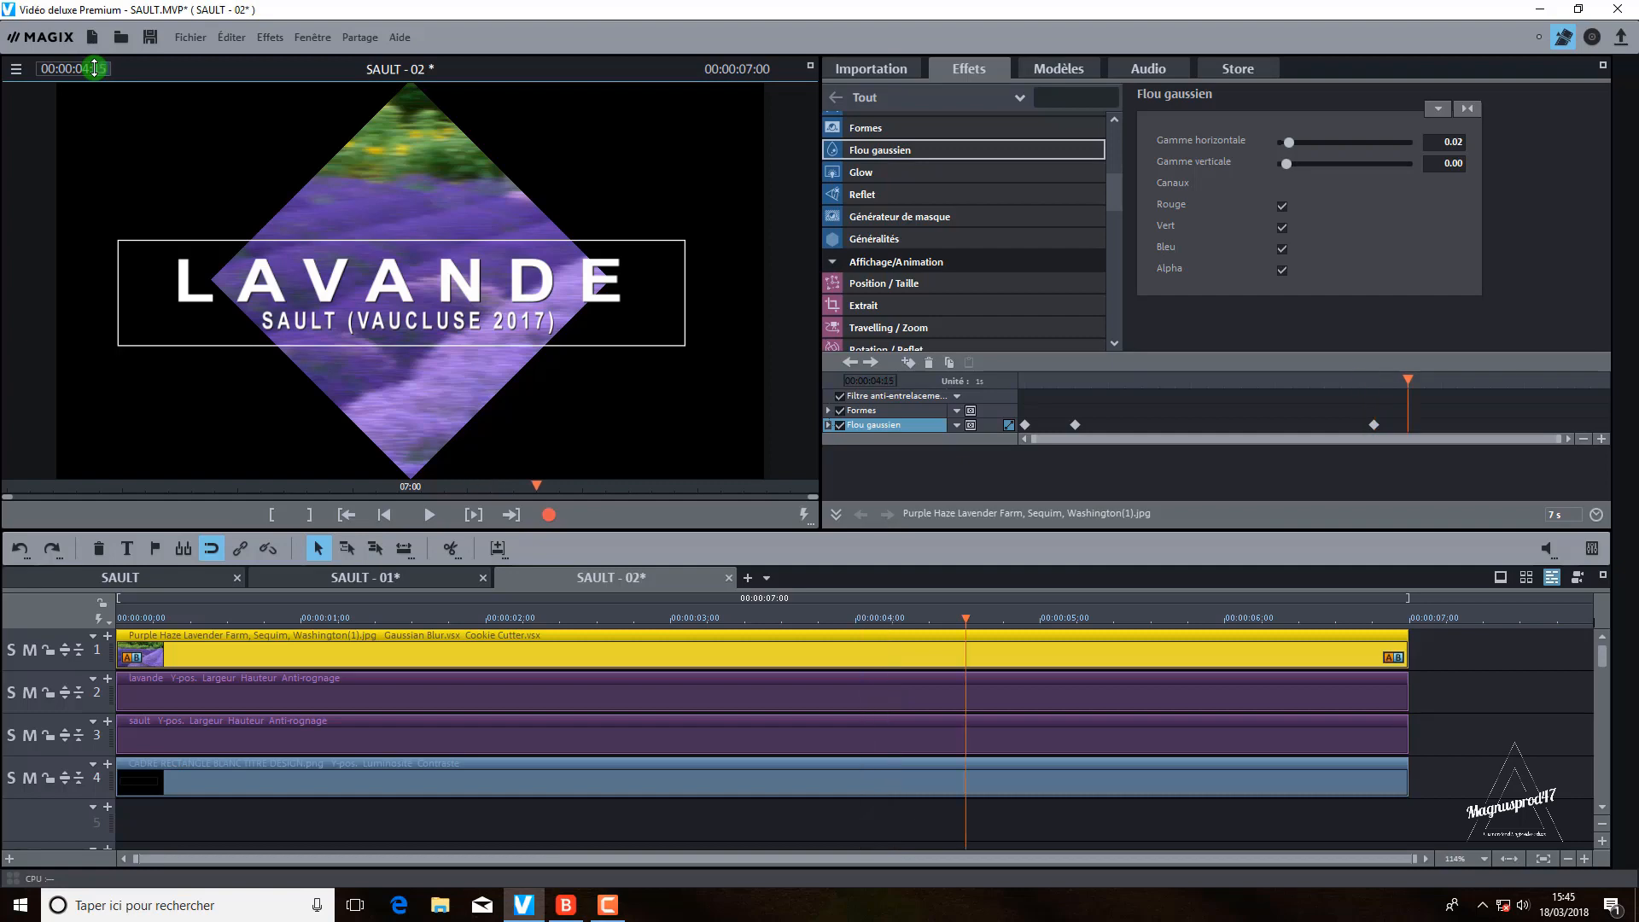
{"action": "left_click", "coordinate": [1464, 143]}
{"action": "left_click", "coordinate": [1462, 142]}
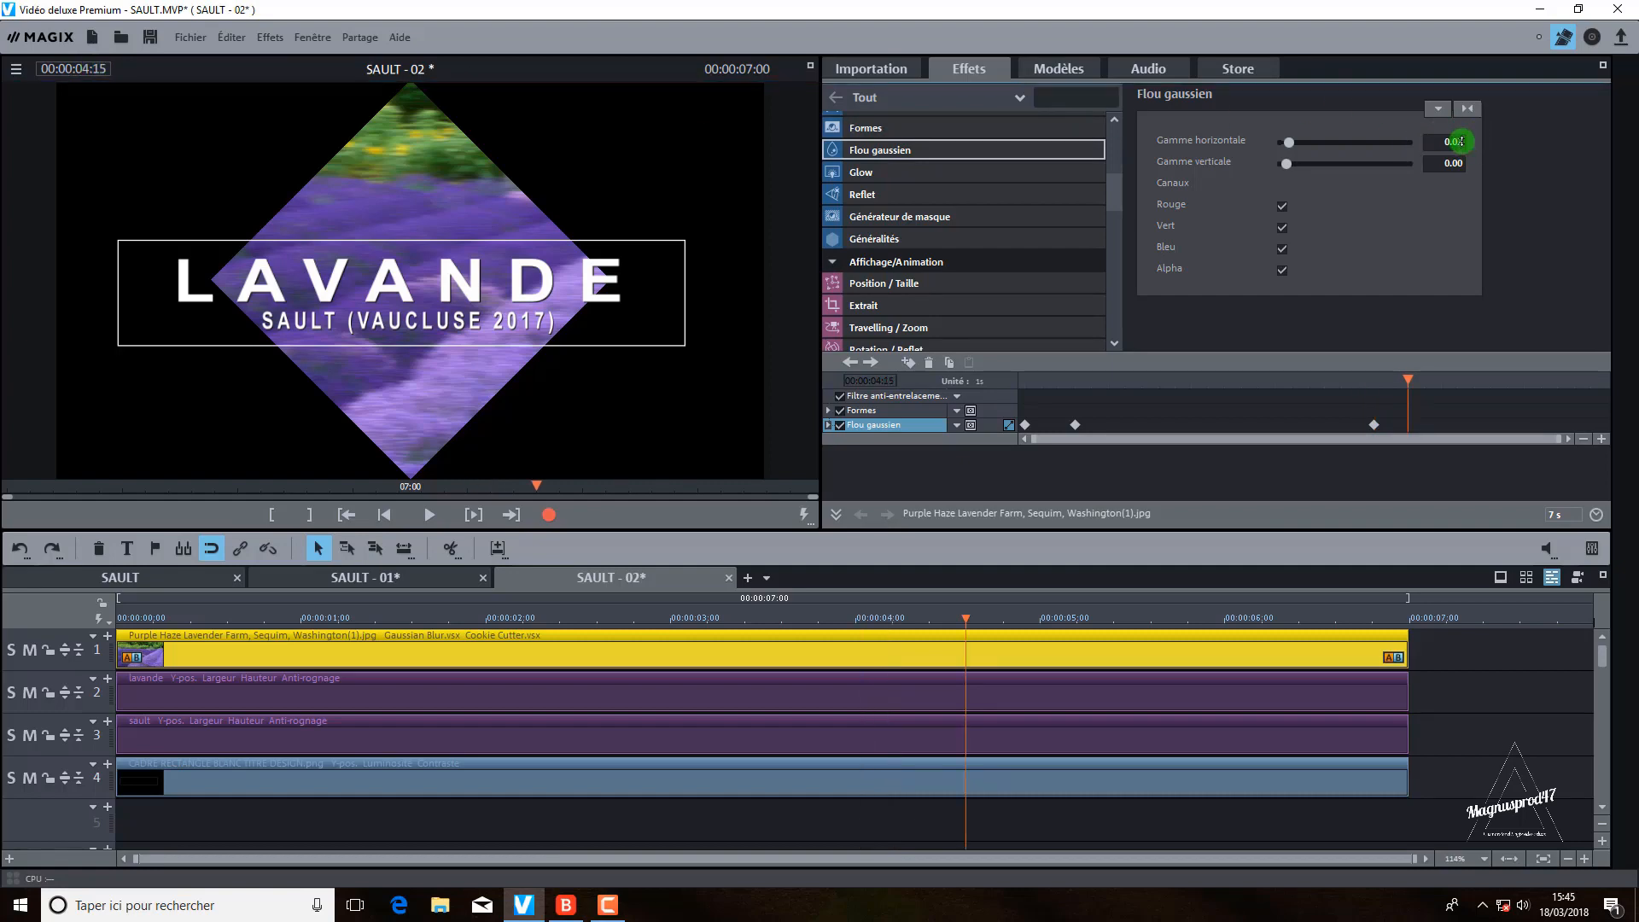
{"action": "key", "text": "Return"}
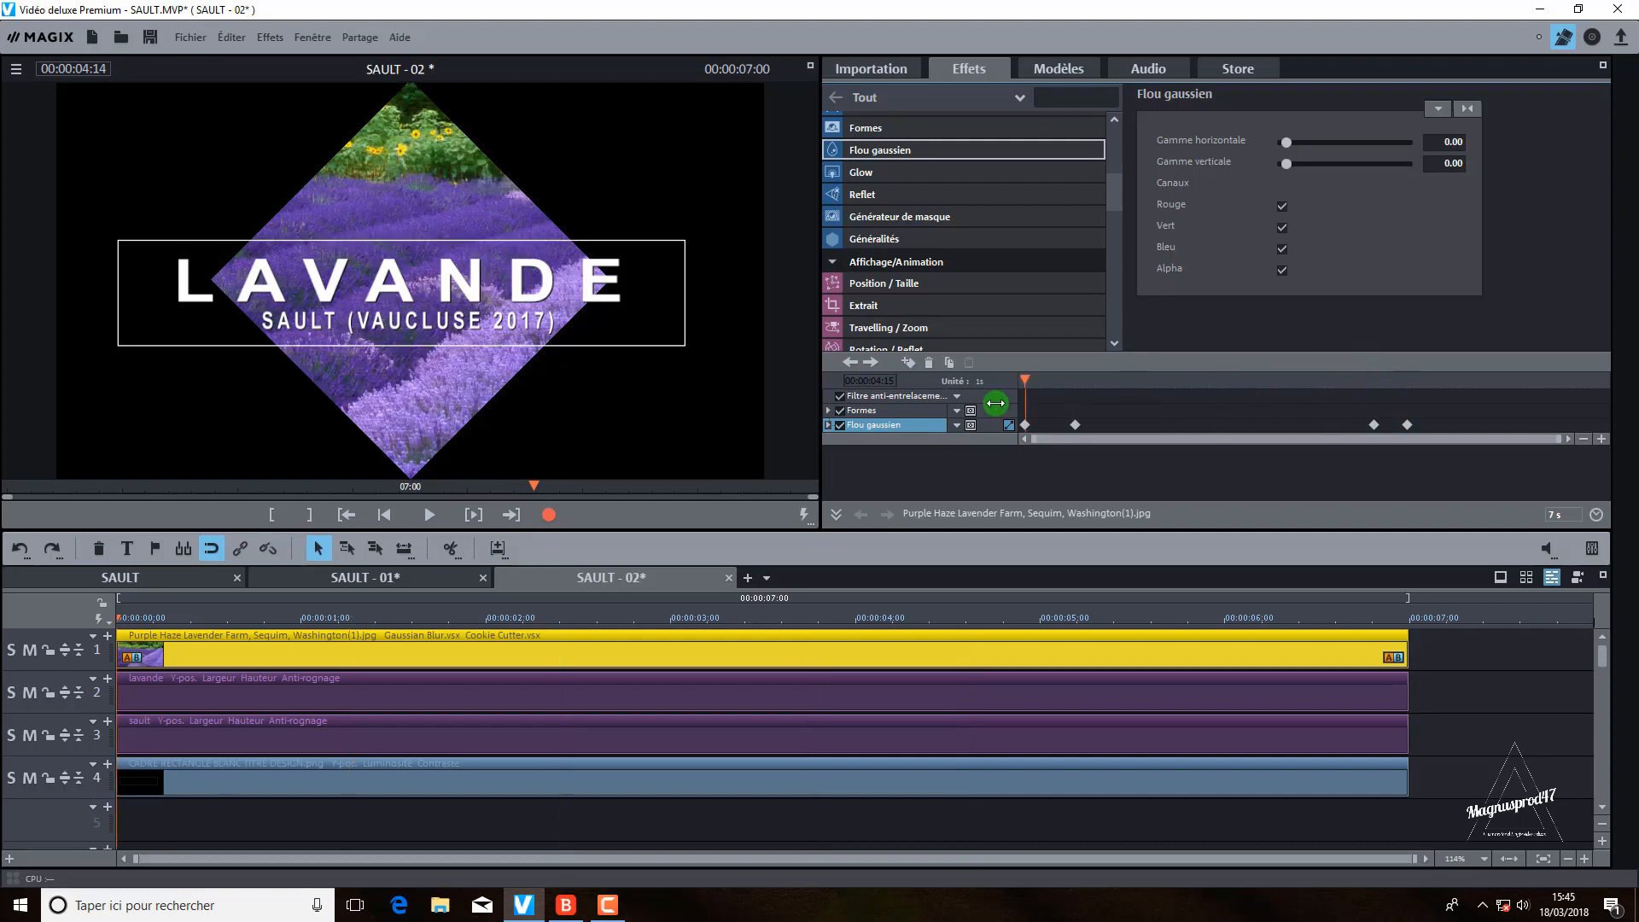
{"action": "left_click", "coordinate": [435, 514]}
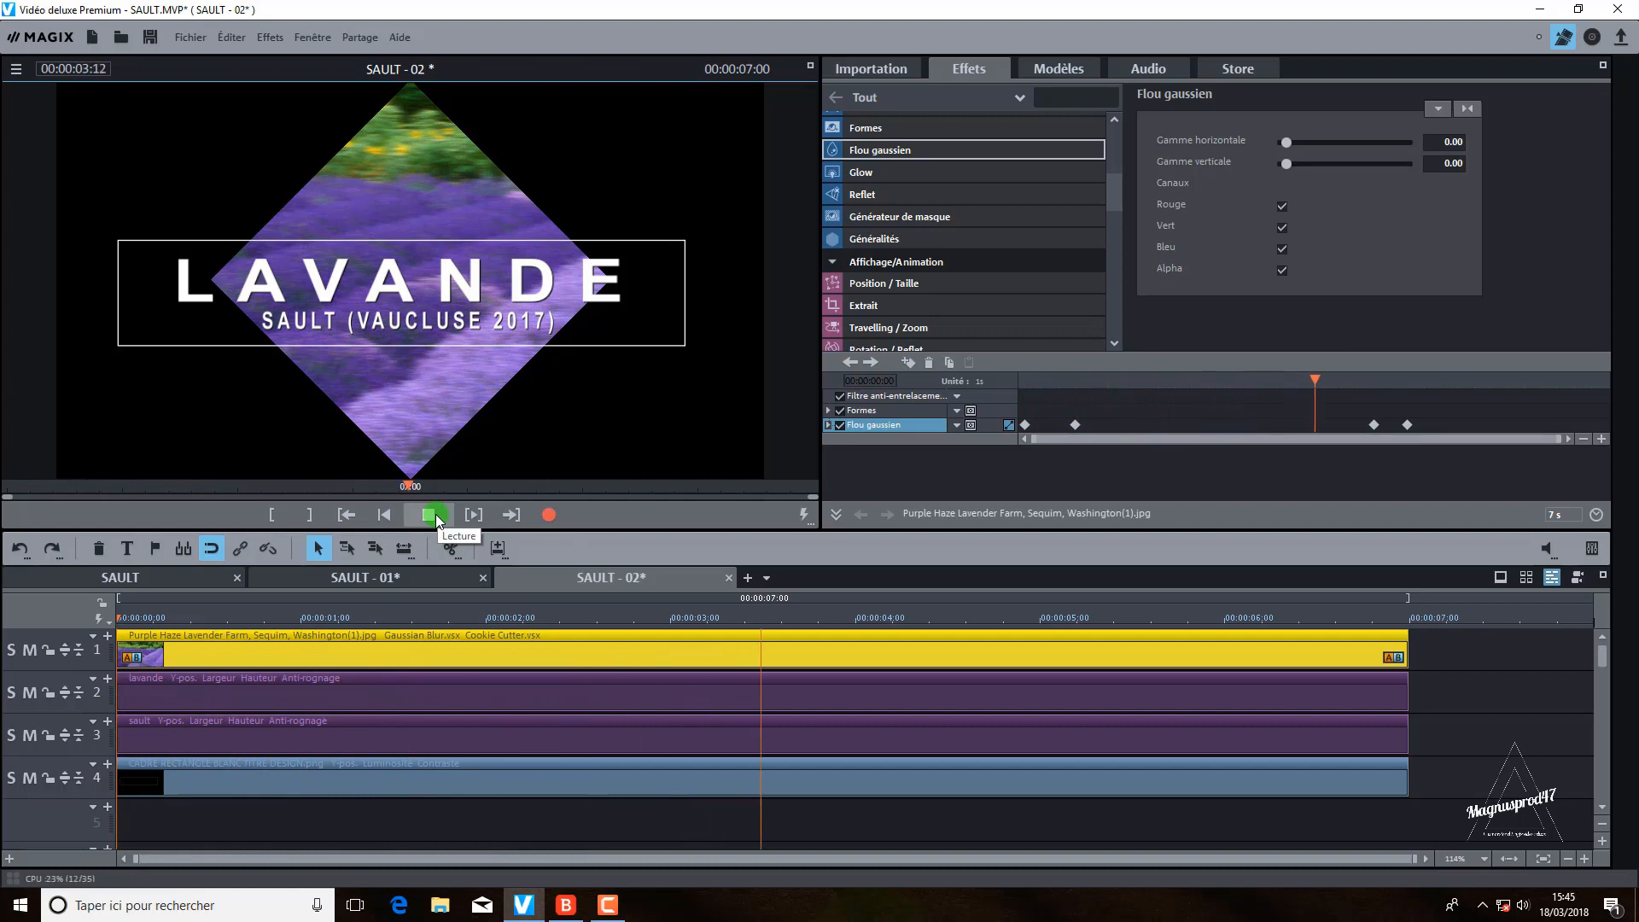
{"action": "left_click", "coordinate": [435, 514]}
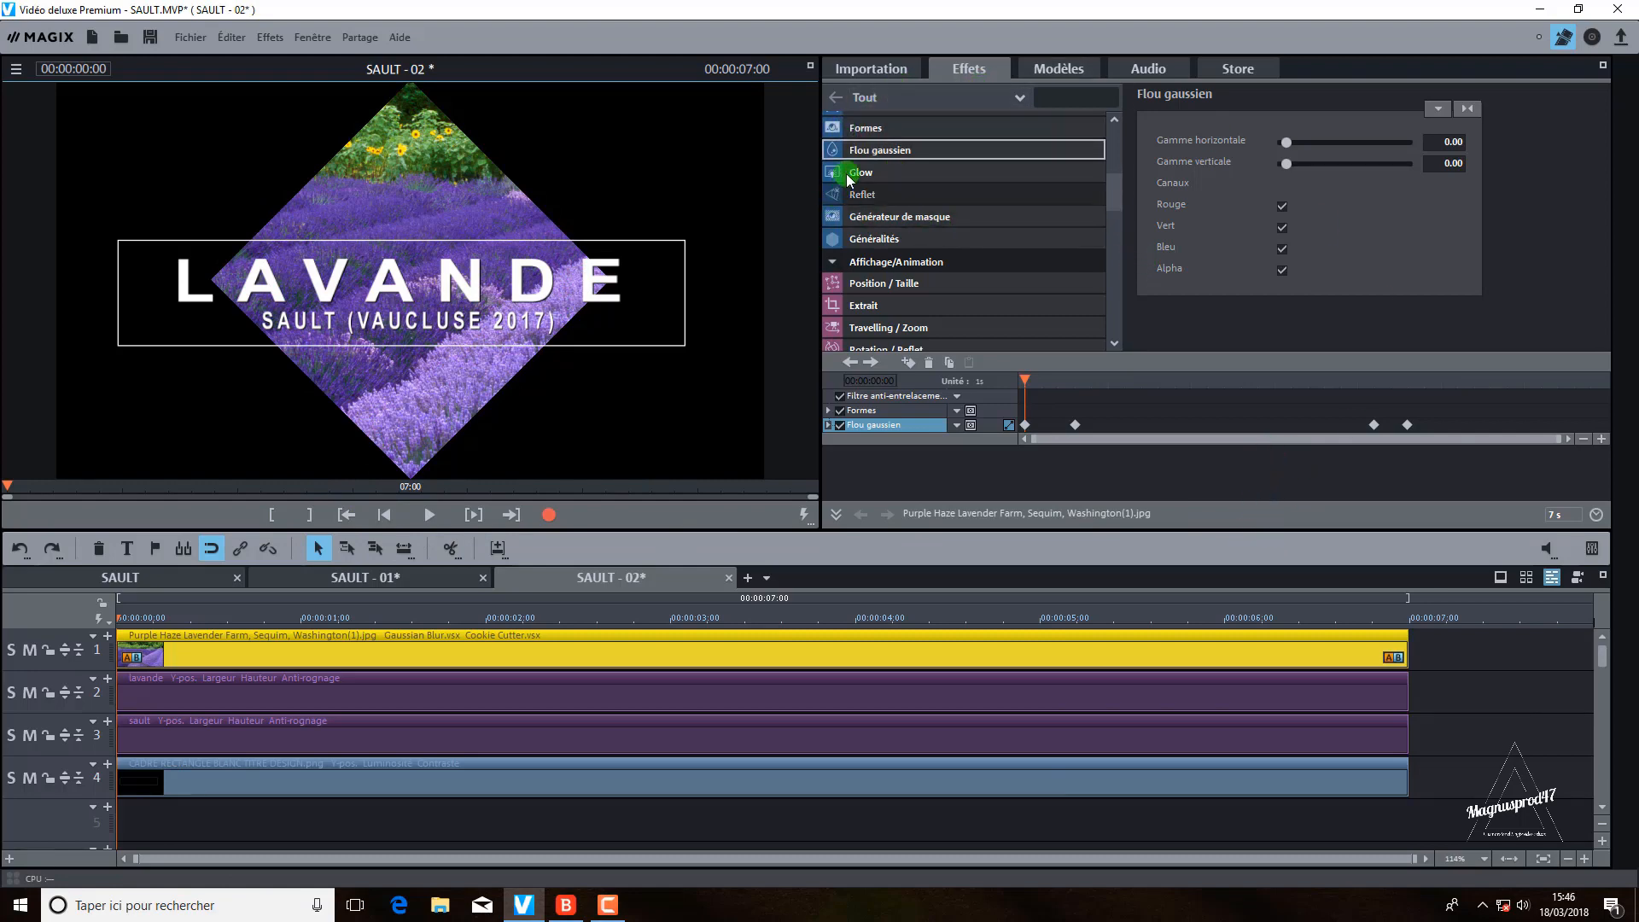
Step: Add a keyframe for the size (Taille) of the lavender image's Formes effect at 00:00:00:00
{"action": "left_click", "coordinate": [854, 127]}
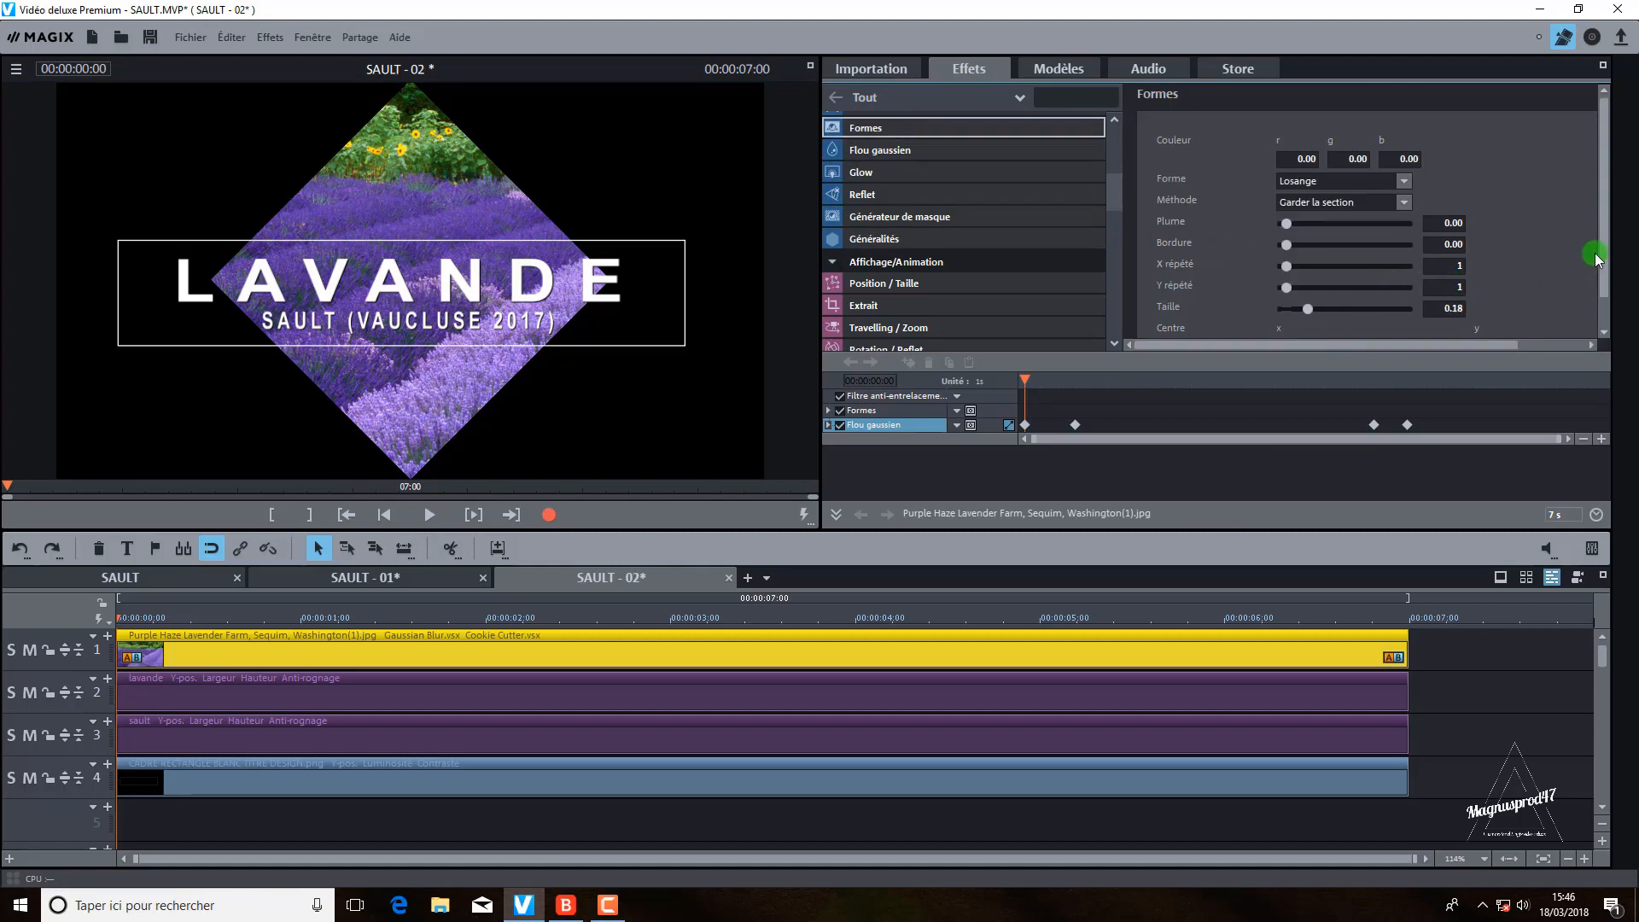
{"action": "left_click_drag", "start_coordinate": [1602, 247], "coordinate": [1600, 284]}
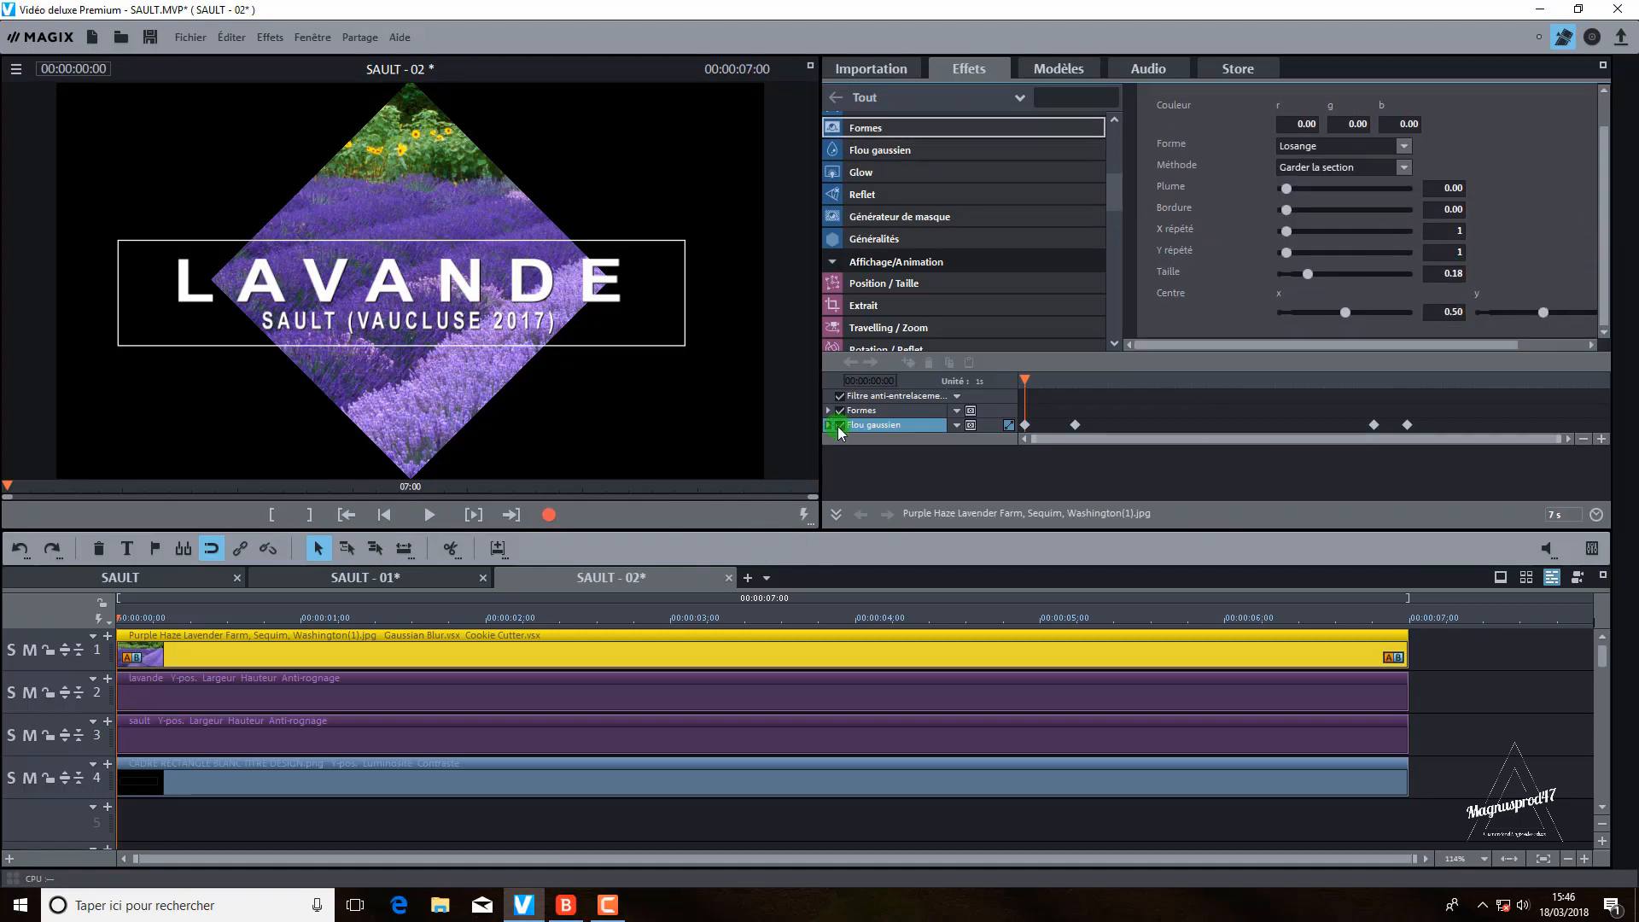
{"action": "left_click", "coordinate": [871, 412]}
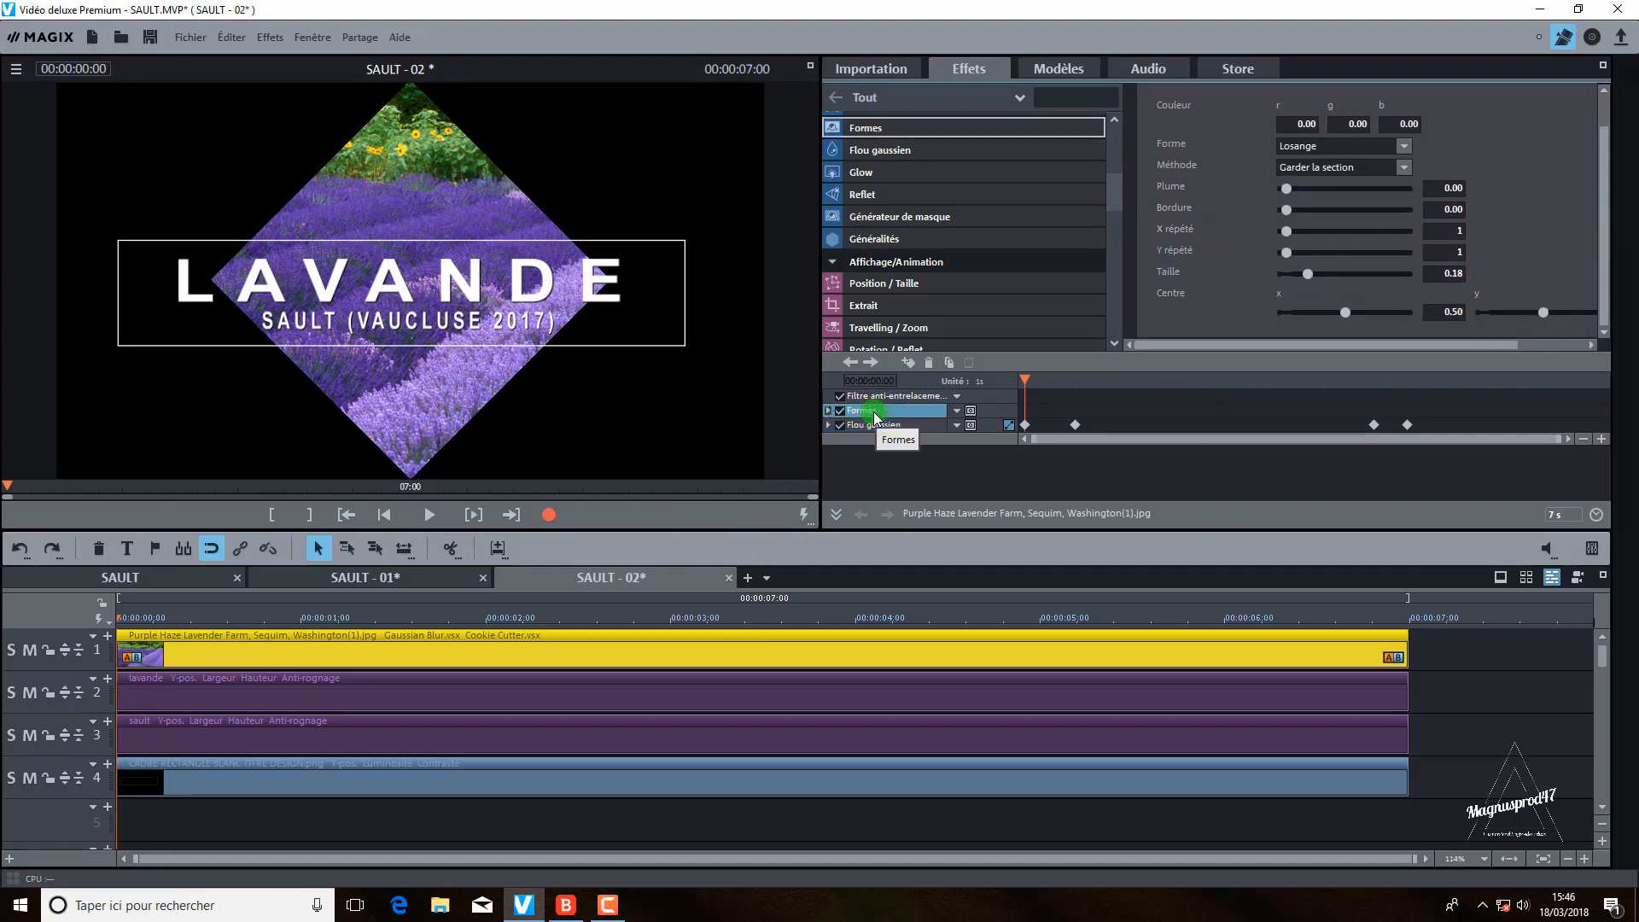
{"action": "double_click", "coordinate": [875, 417]}
{"action": "left_click", "coordinate": [892, 425]}
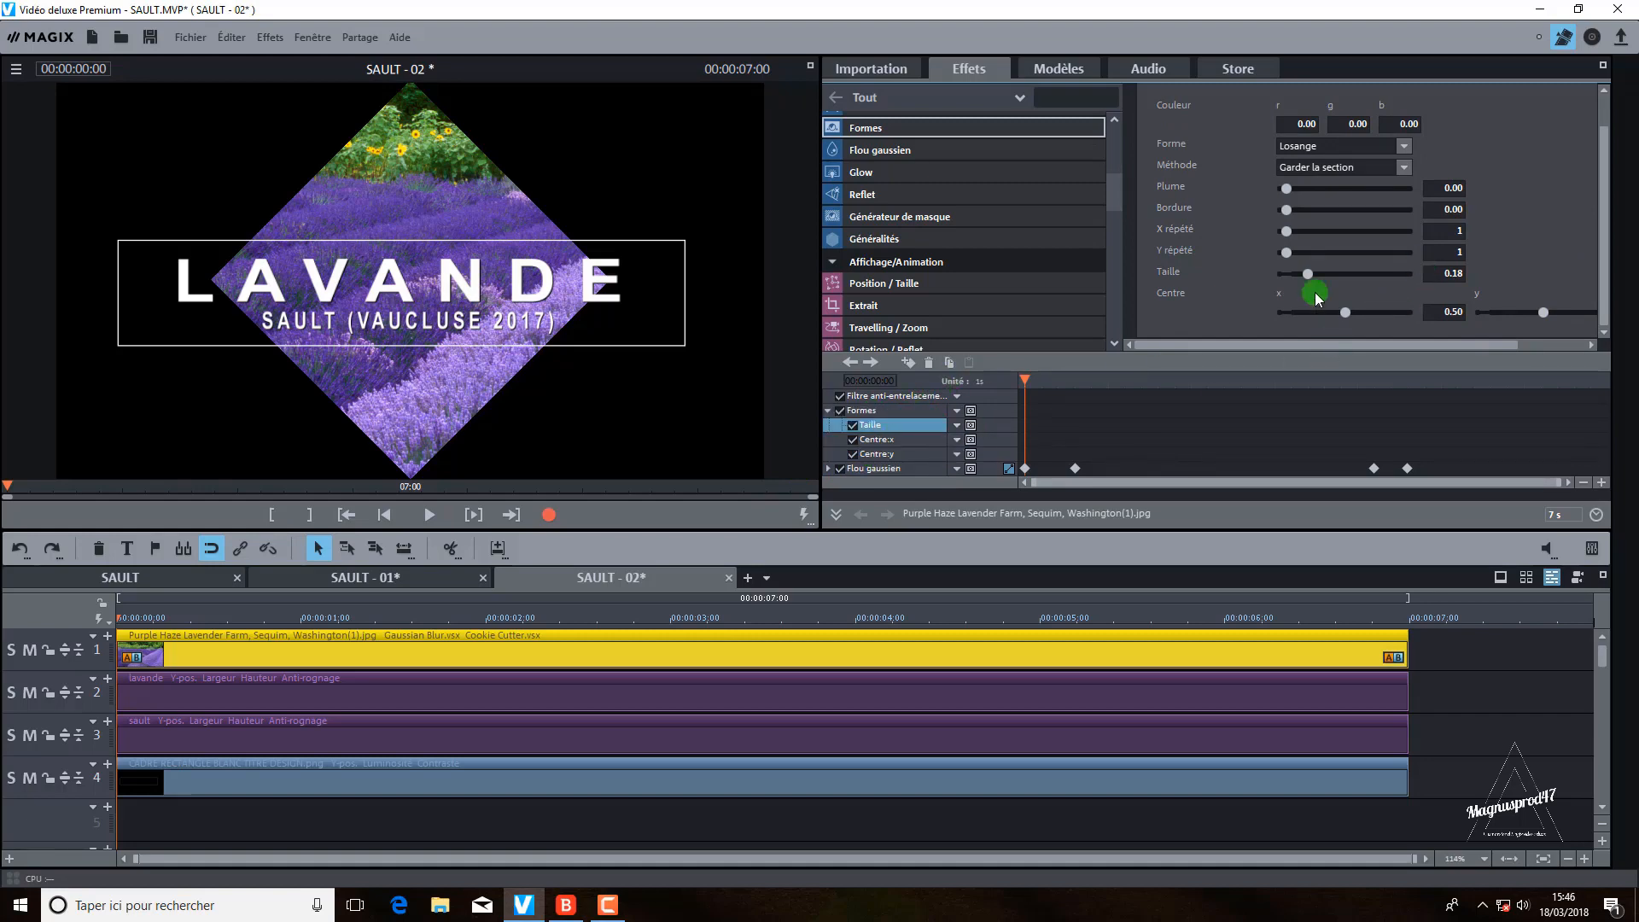
{"action": "left_click", "coordinate": [908, 362]}
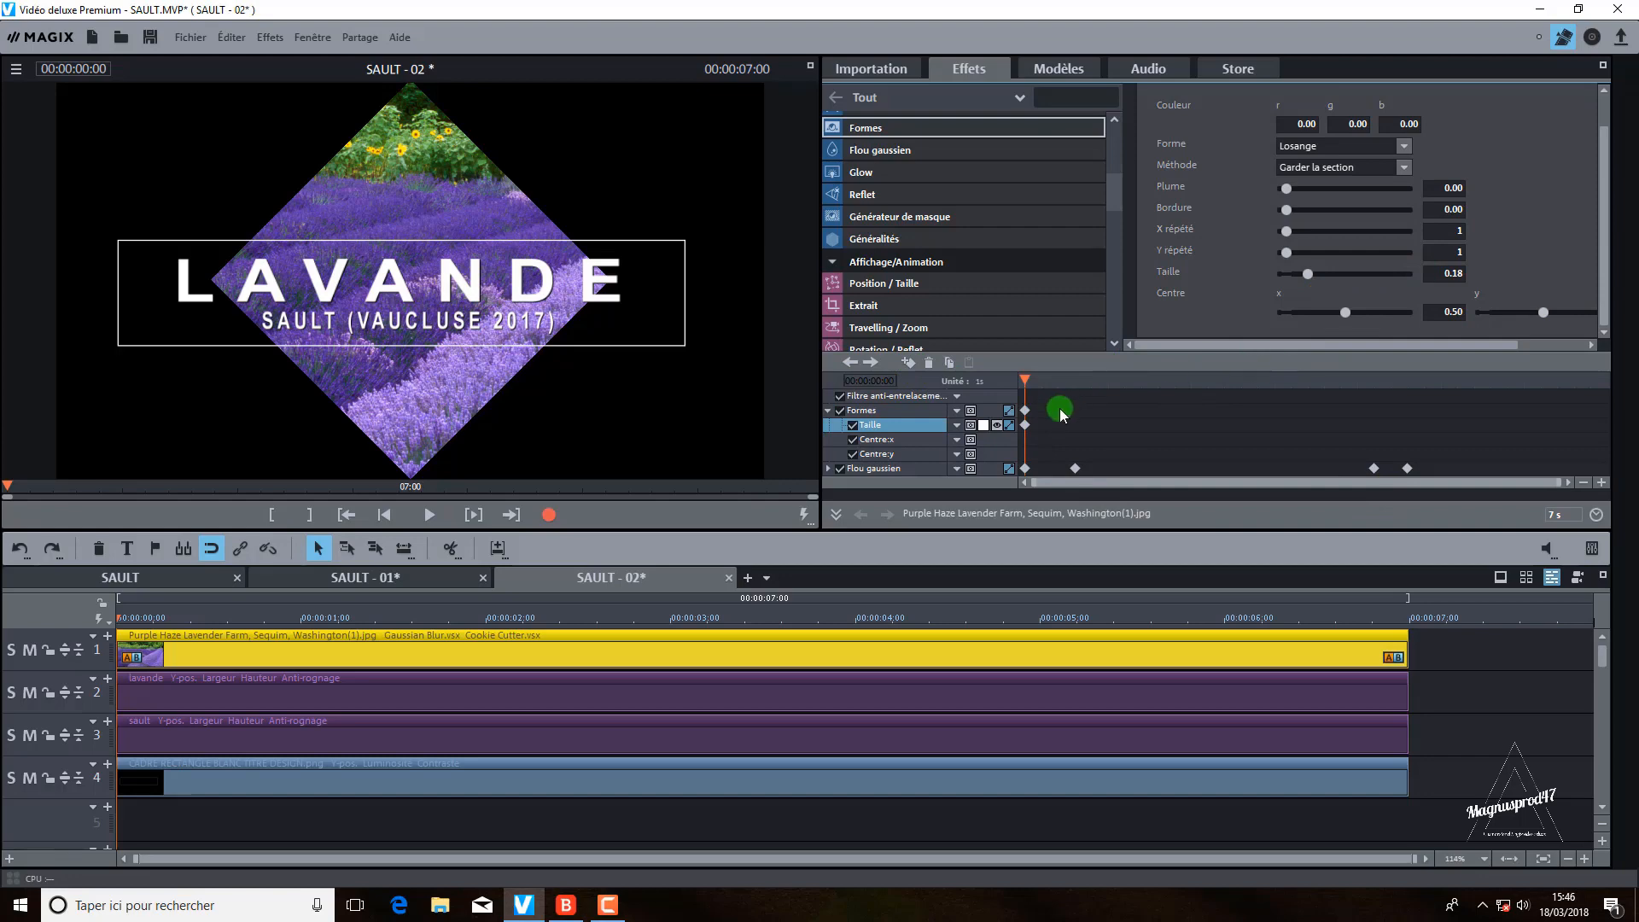
Step: Switch the Gaussian blur's keyframe curve mode and add a Formes size (Taille) keyframe at 00:00:00:15, keeping the current size
{"action": "left_click", "coordinate": [1006, 468]}
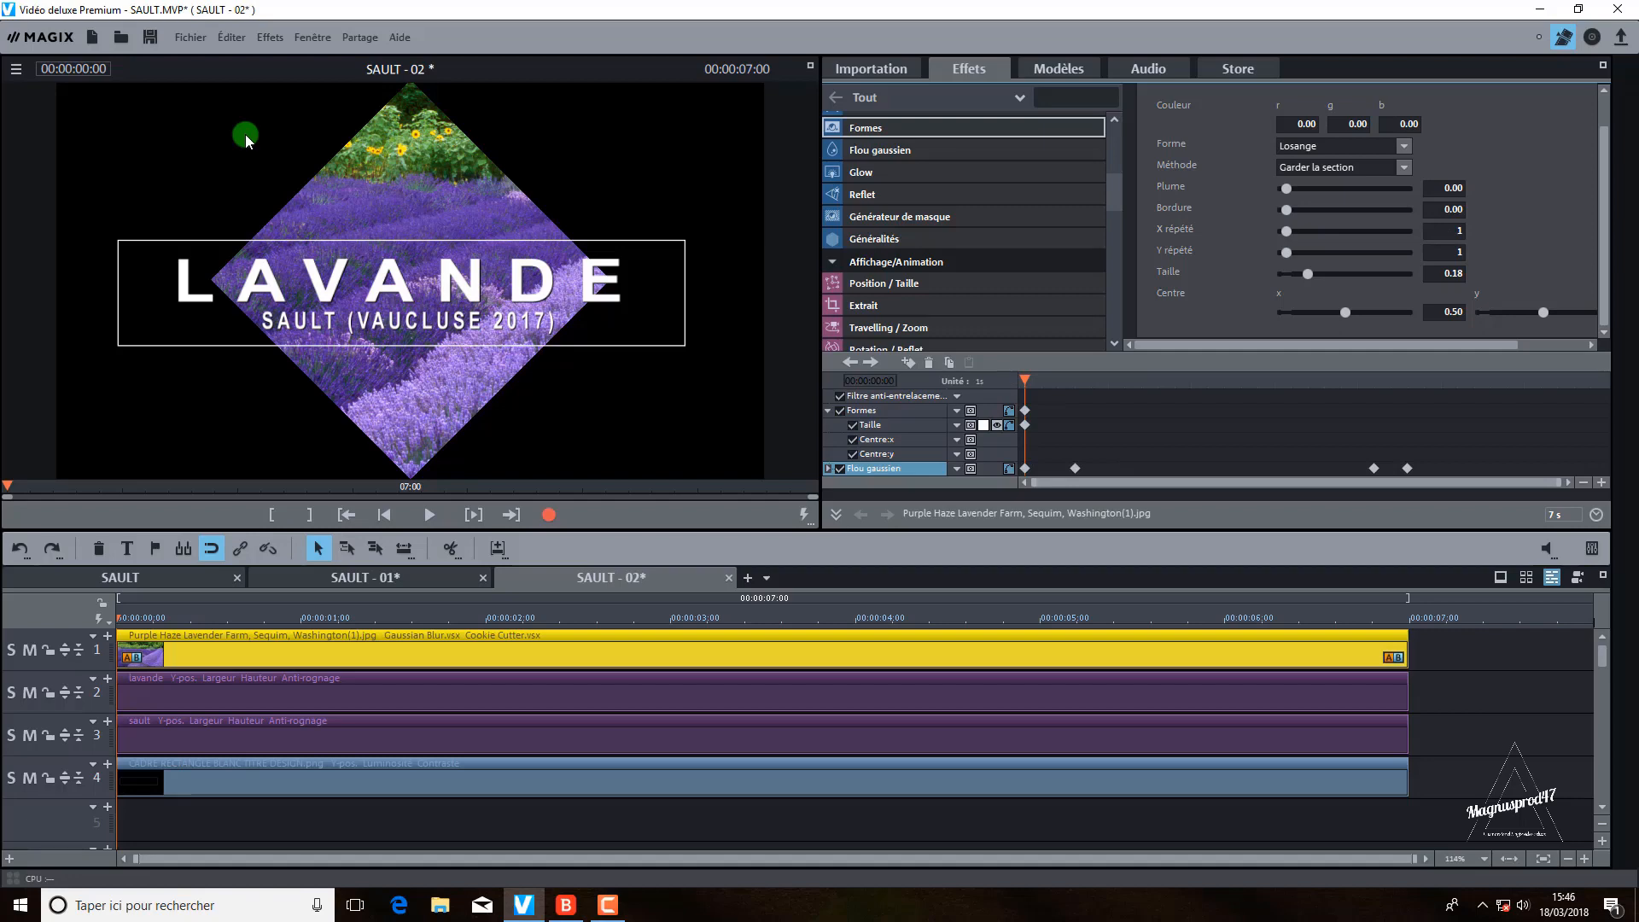
{"action": "left_click", "coordinate": [99, 68]}
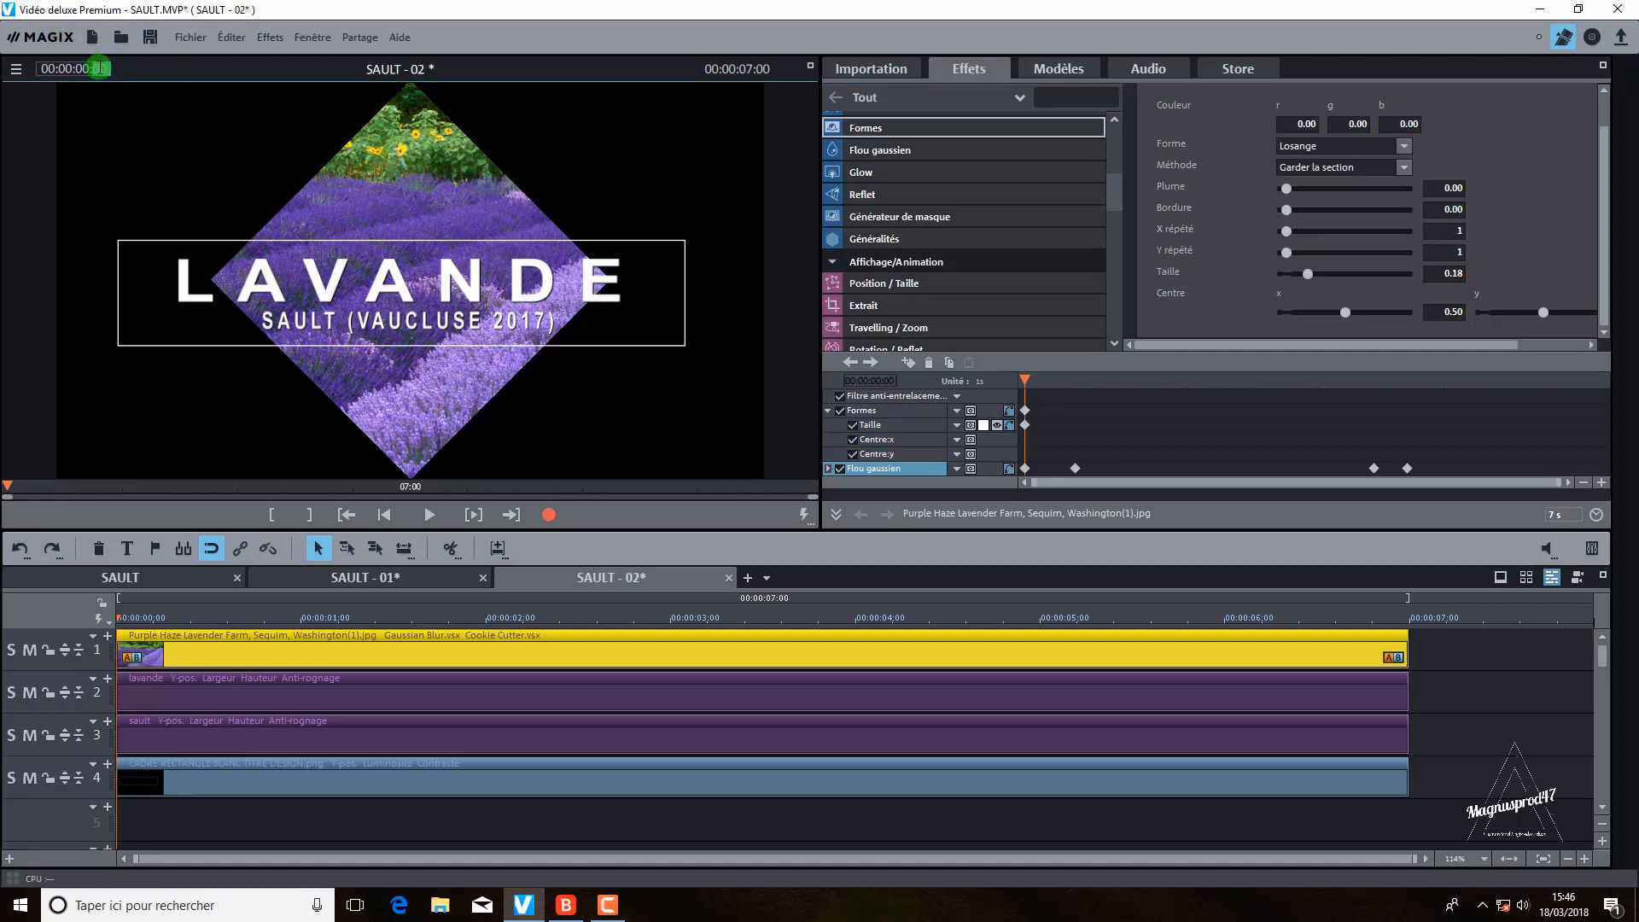
{"action": "key", "text": "space"}
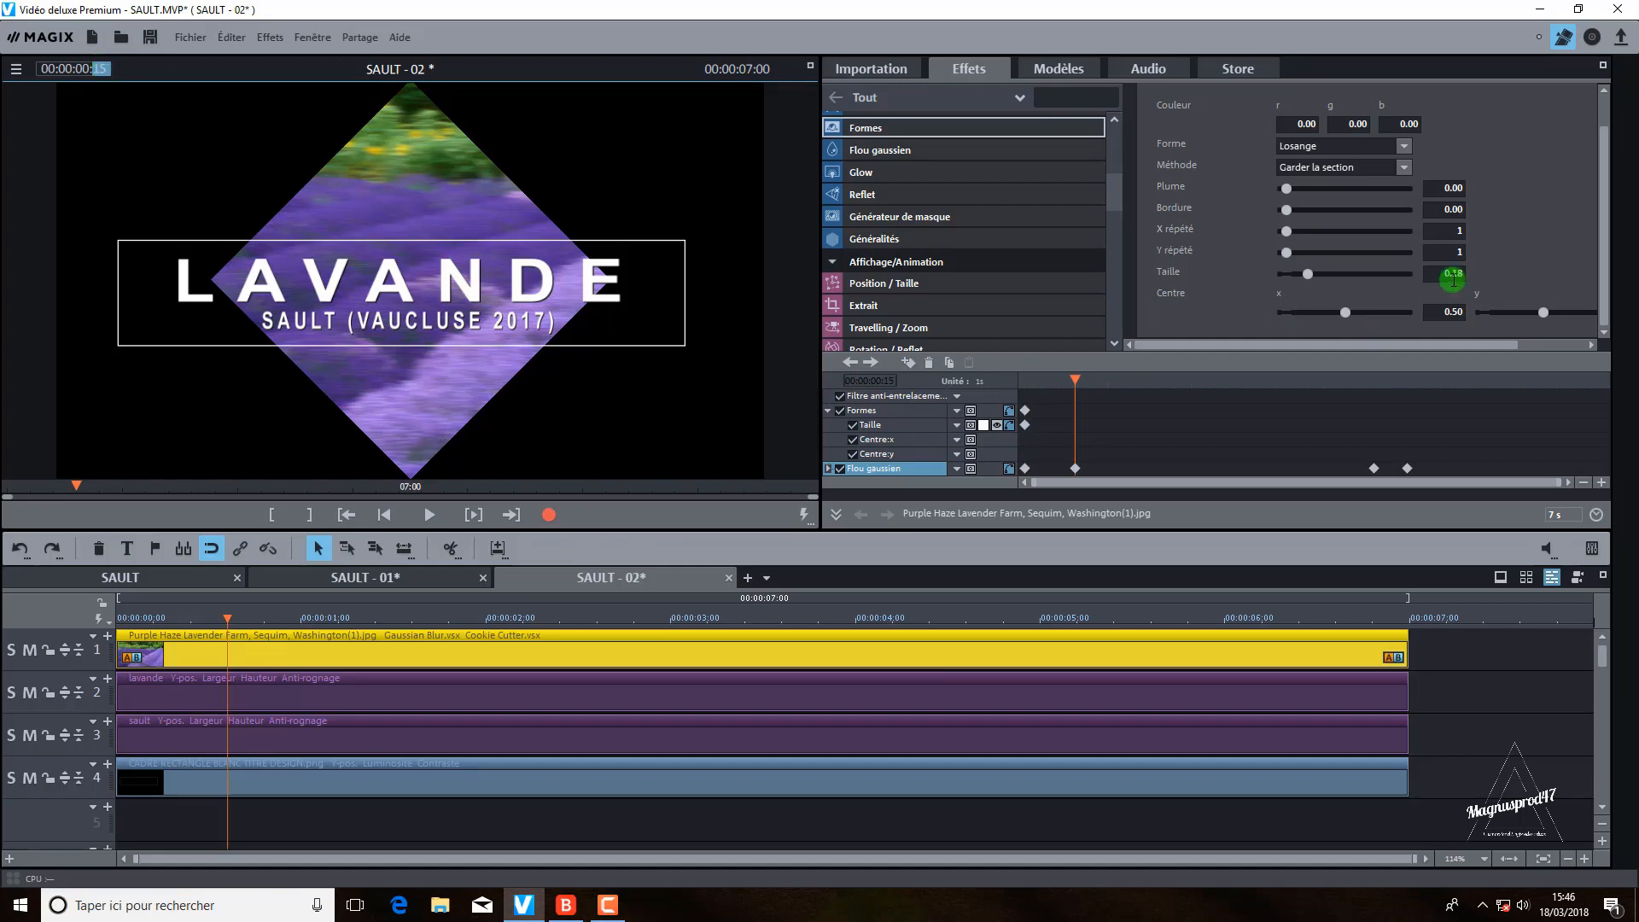
{"action": "left_click", "coordinate": [908, 362]}
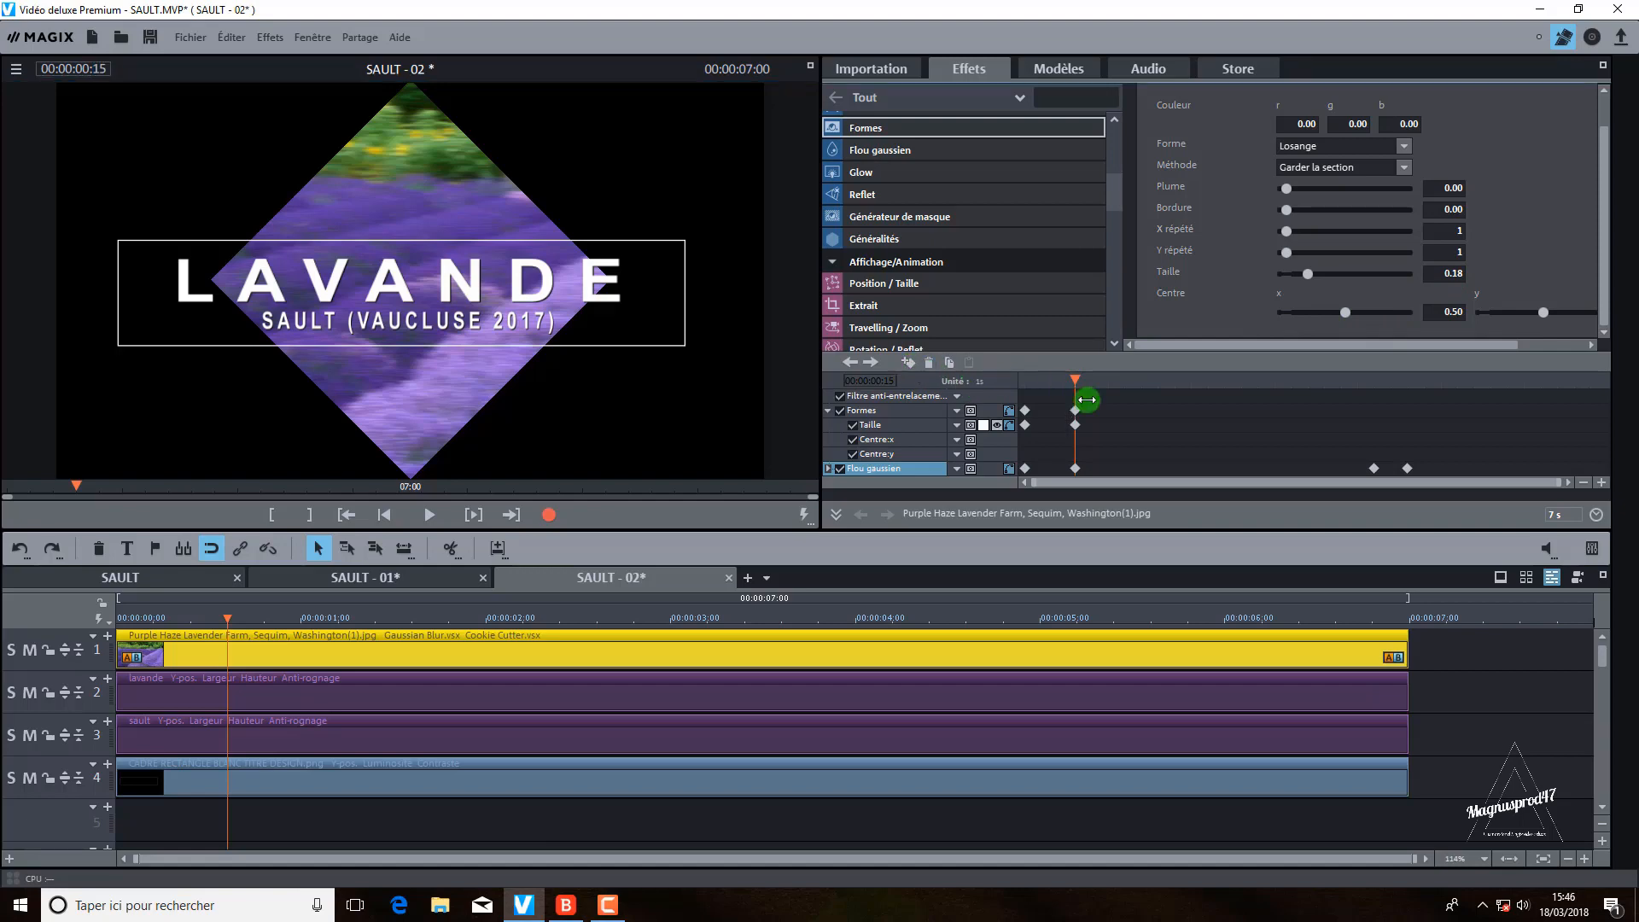
Step: Add a Formes size (Taille) keyframe for the lavender image at 00:00:04:05, keeping the current size
{"action": "left_click", "coordinate": [83, 72]}
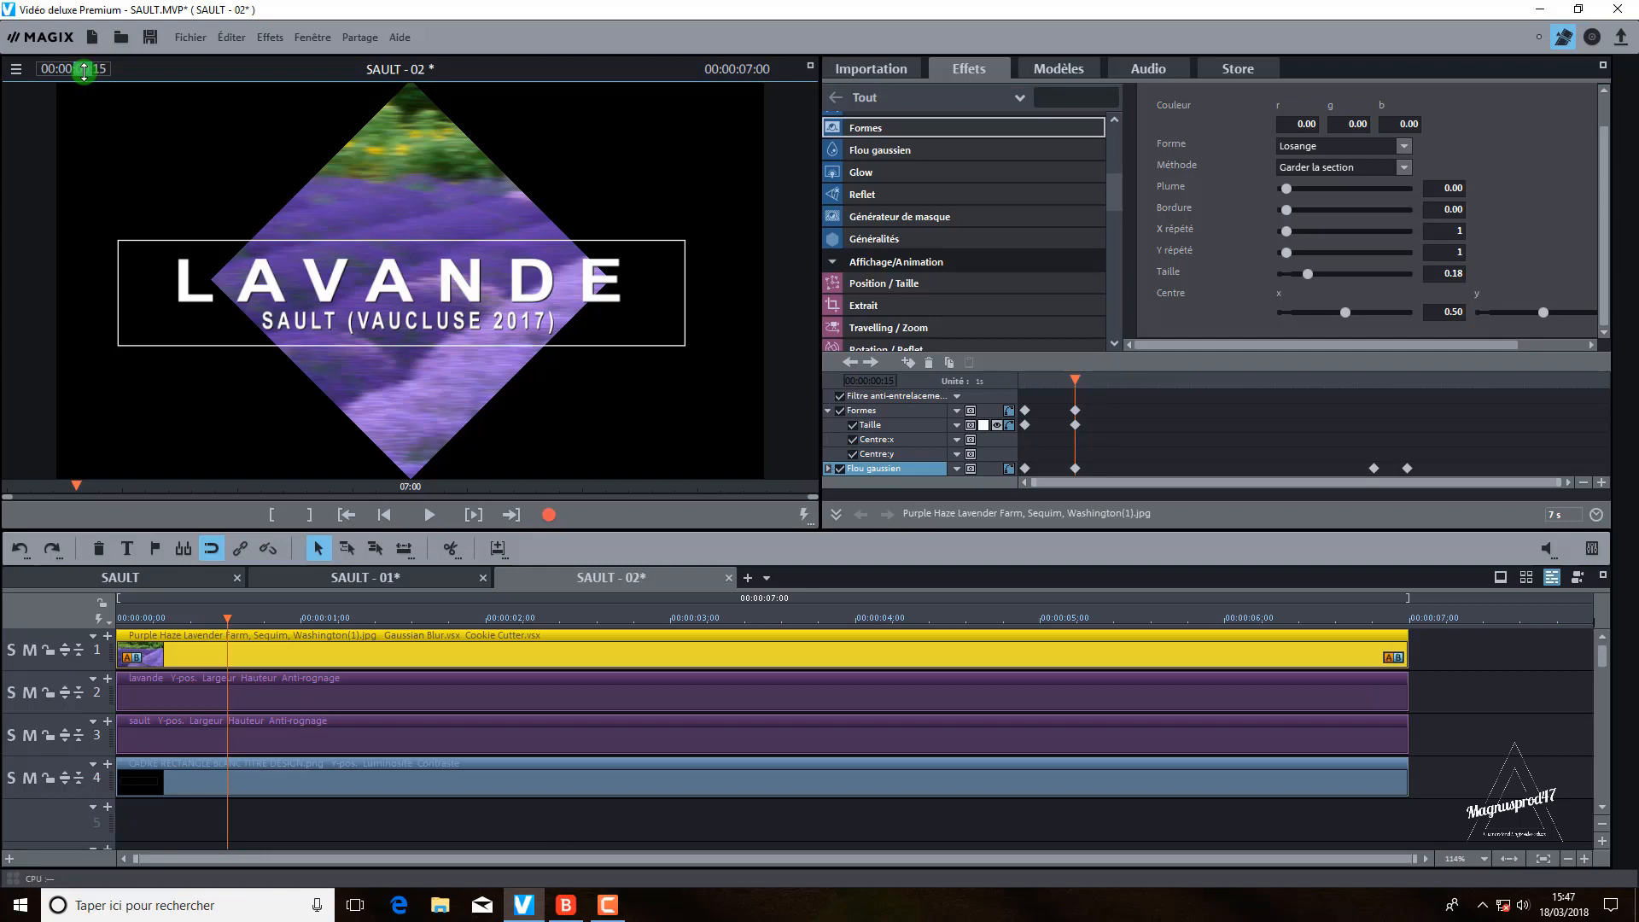
{"action": "left_click_drag", "start_coordinate": [83, 71], "coordinate": [99, 69]}
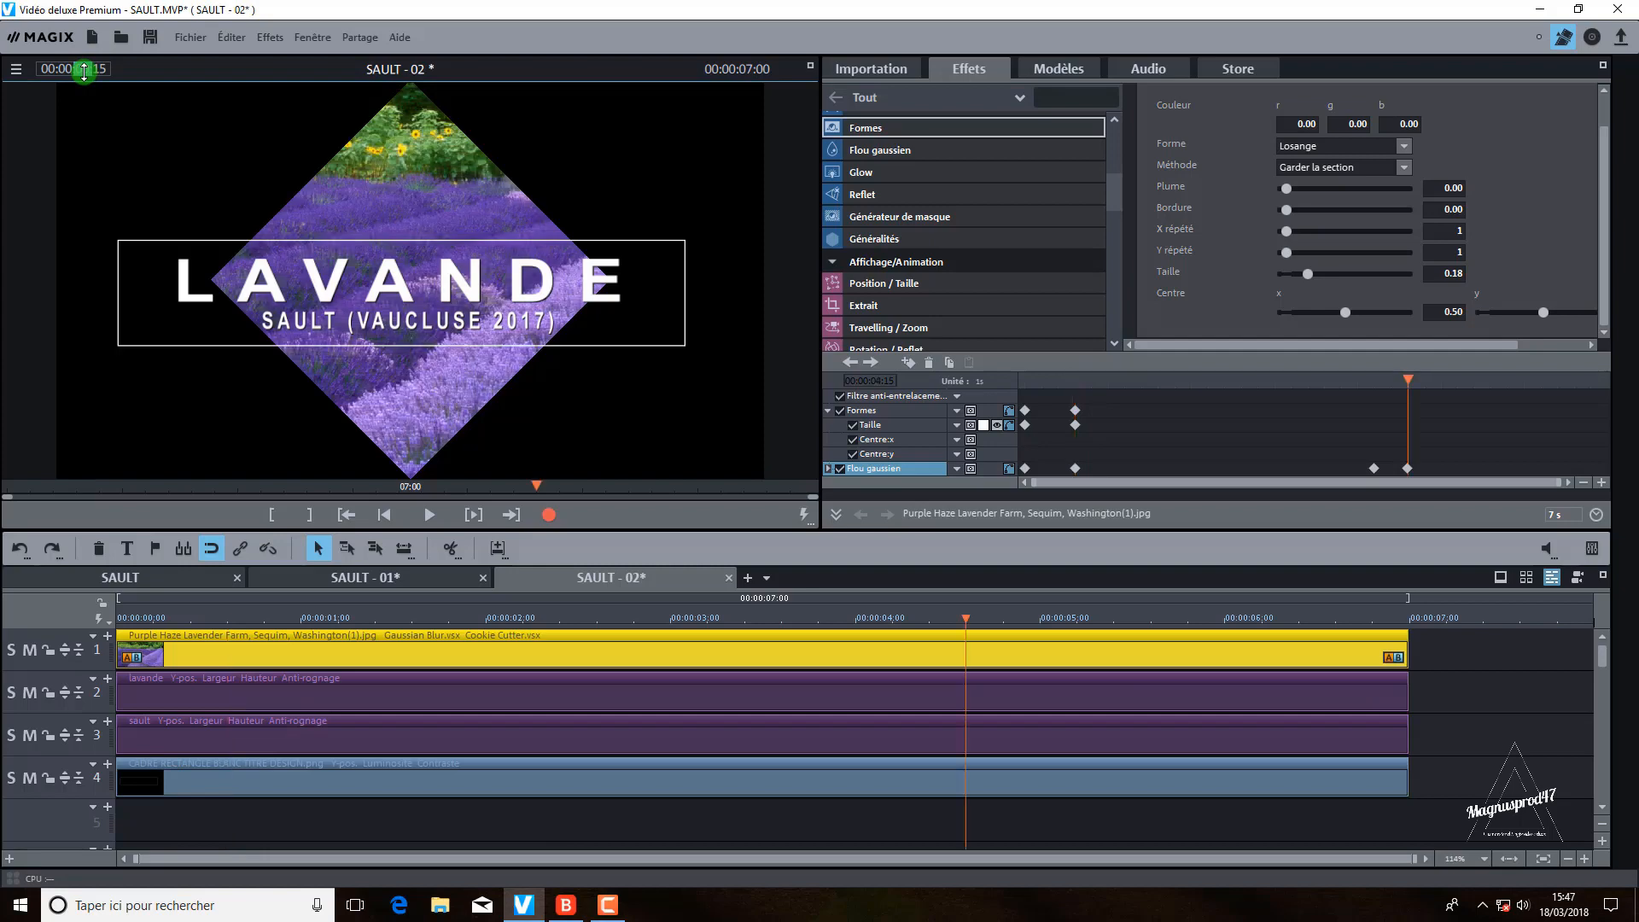
{"action": "left_click", "coordinate": [99, 68]}
{"action": "left_click_drag", "start_coordinate": [100, 69], "coordinate": [99, 68]}
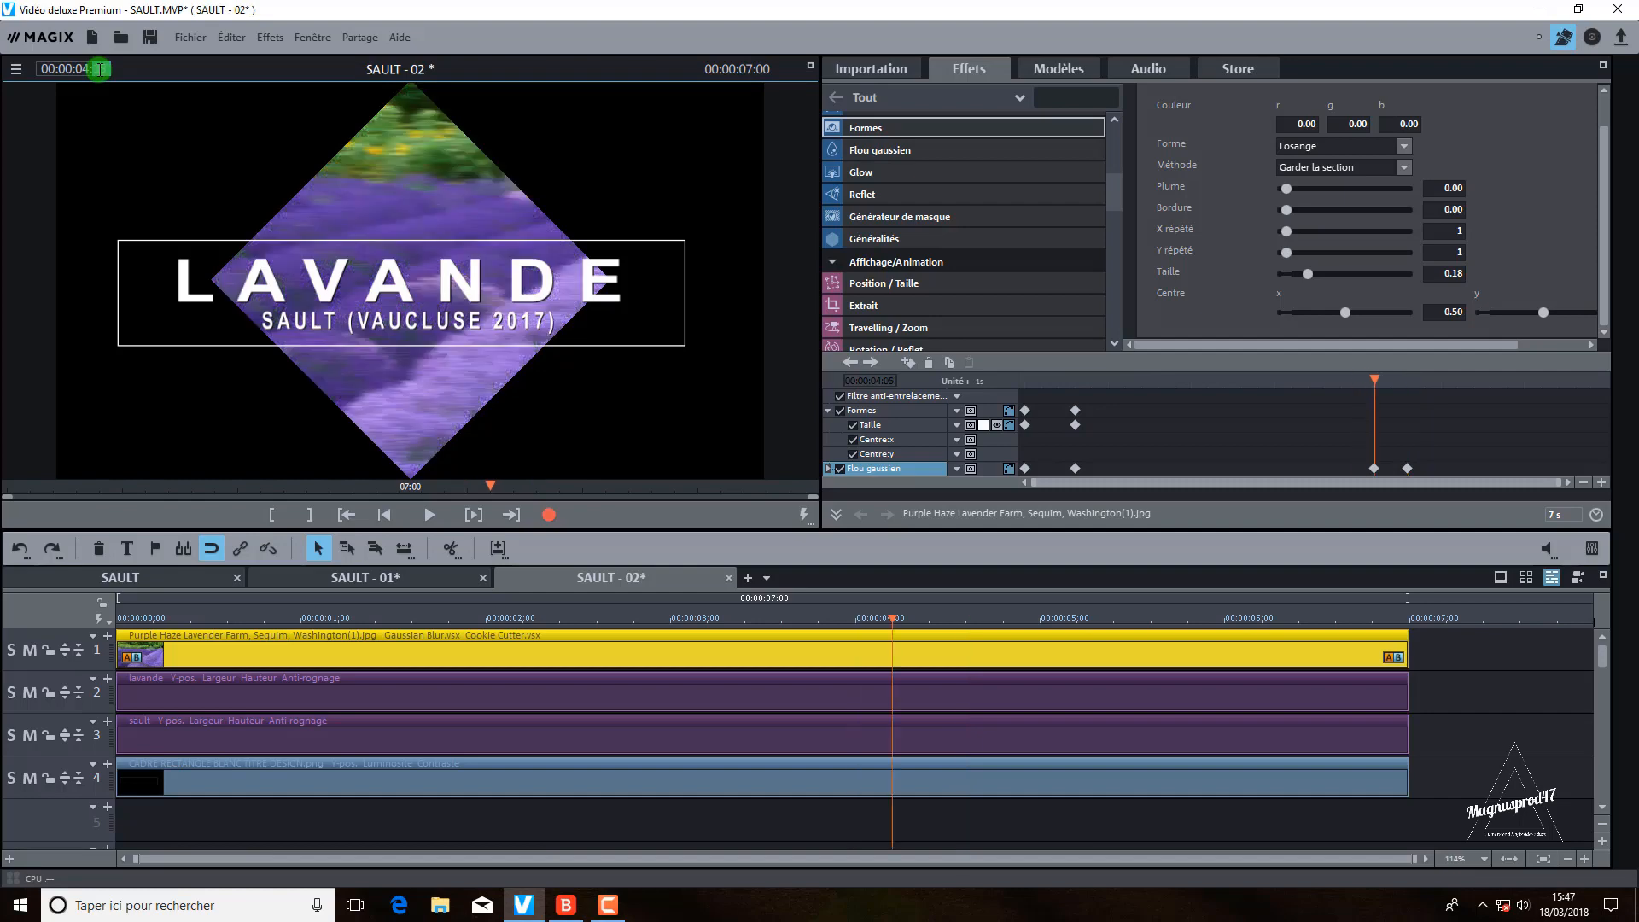
{"action": "left_click", "coordinate": [907, 363]}
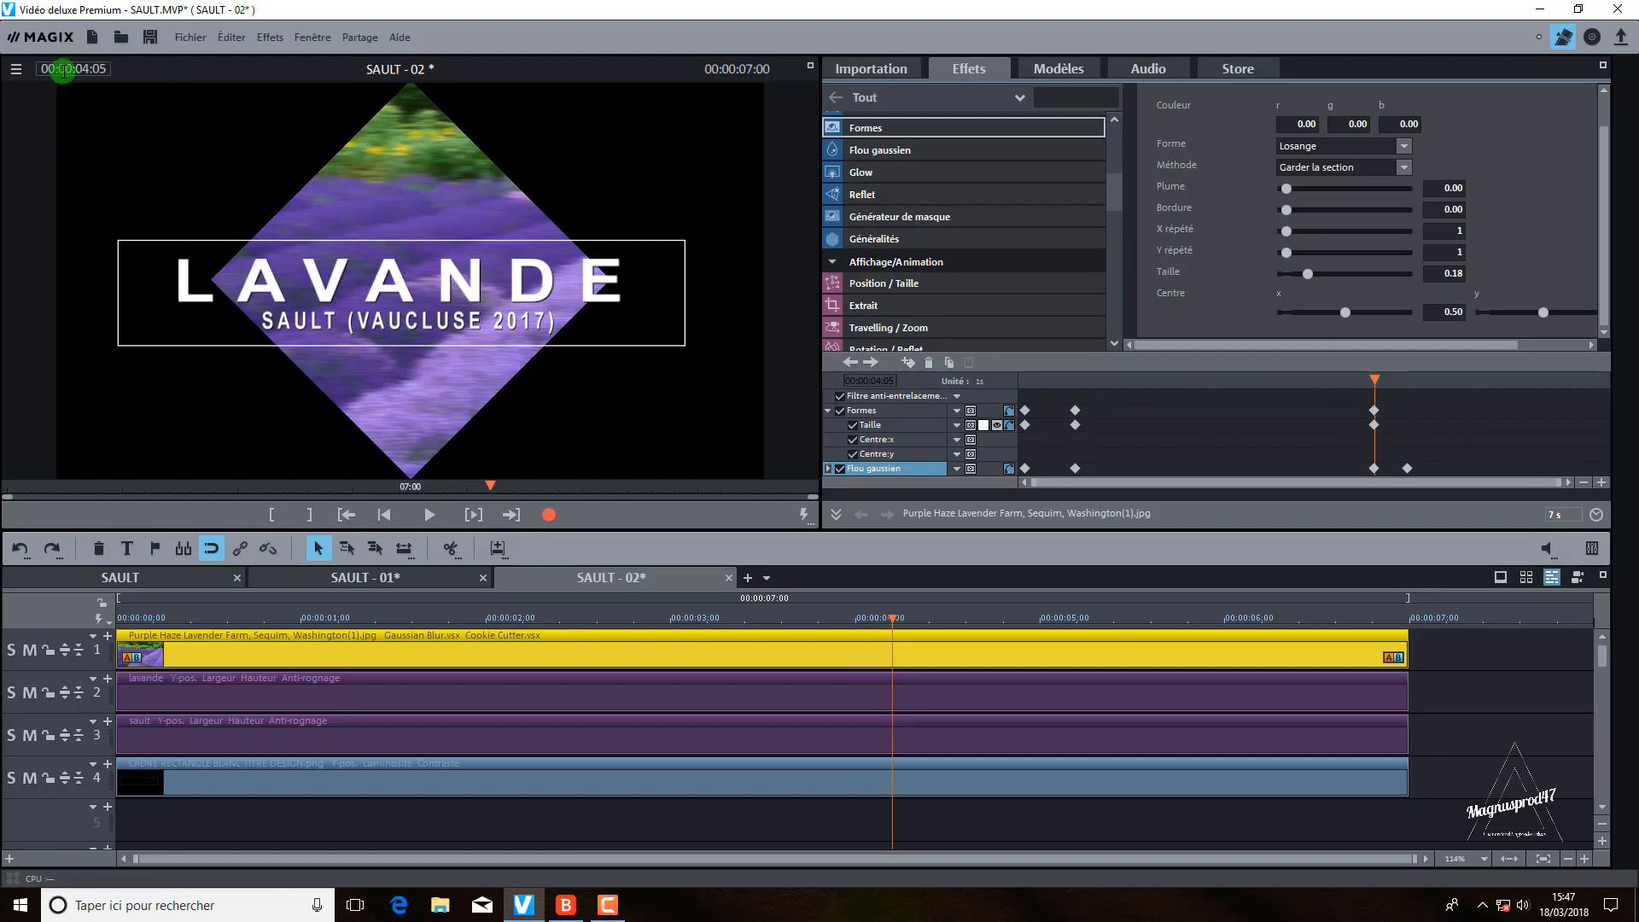
Step: At 00:00:04:15, set the size (Taille) of the lavender image's Formes effect to 1.00 as a keyframe
{"action": "left_click", "coordinate": [95, 67]}
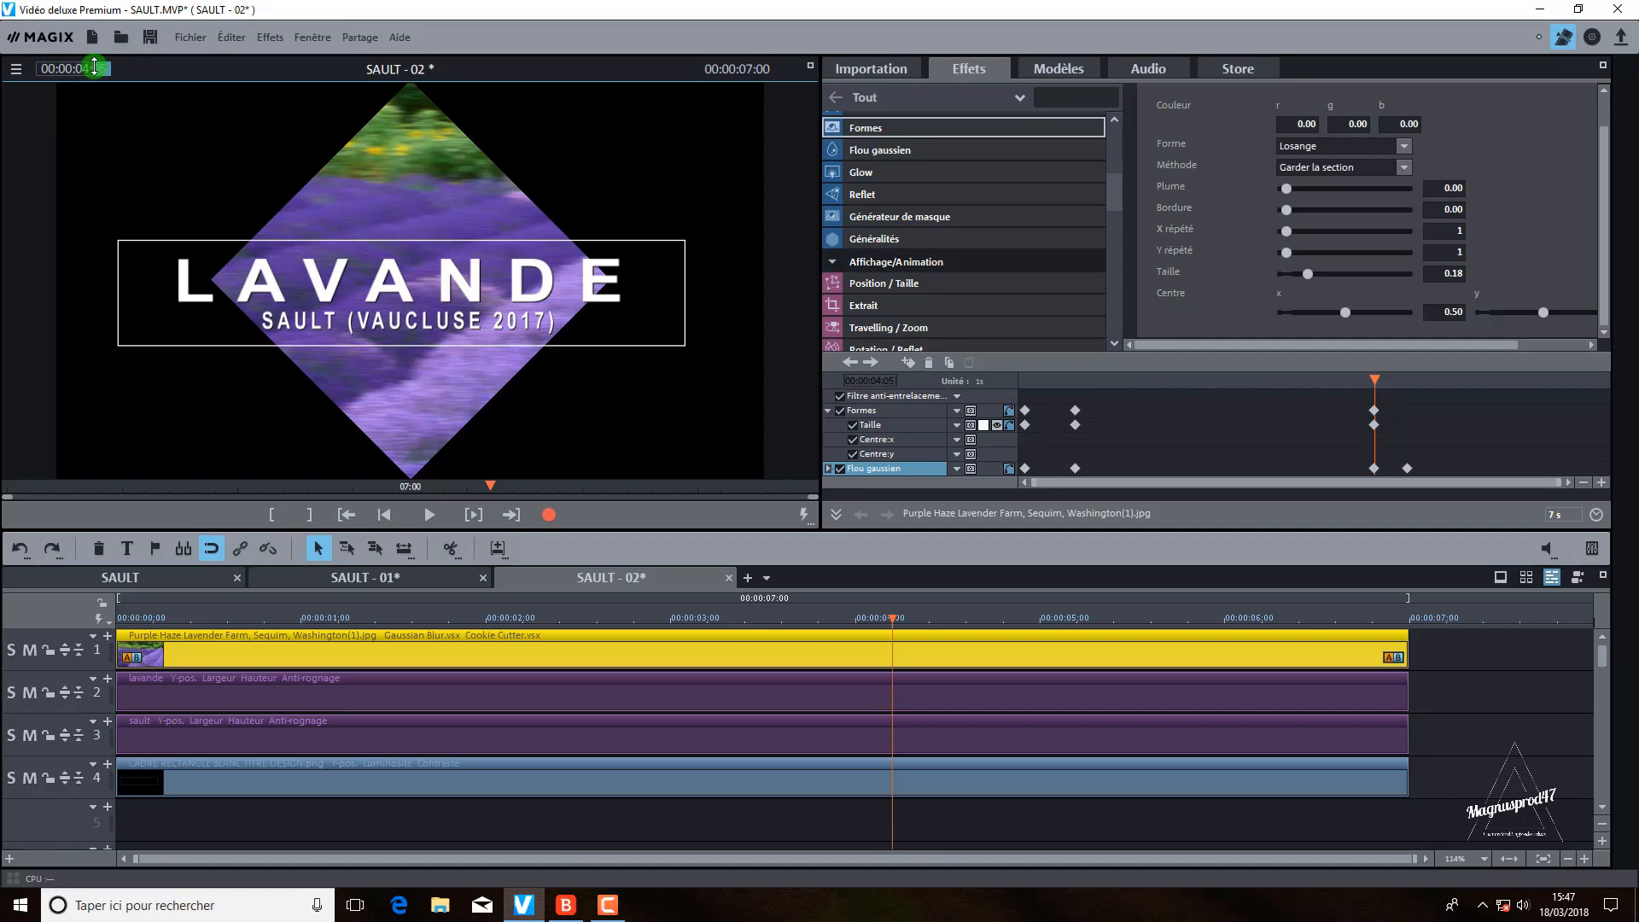
{"action": "type", "text": "15"}
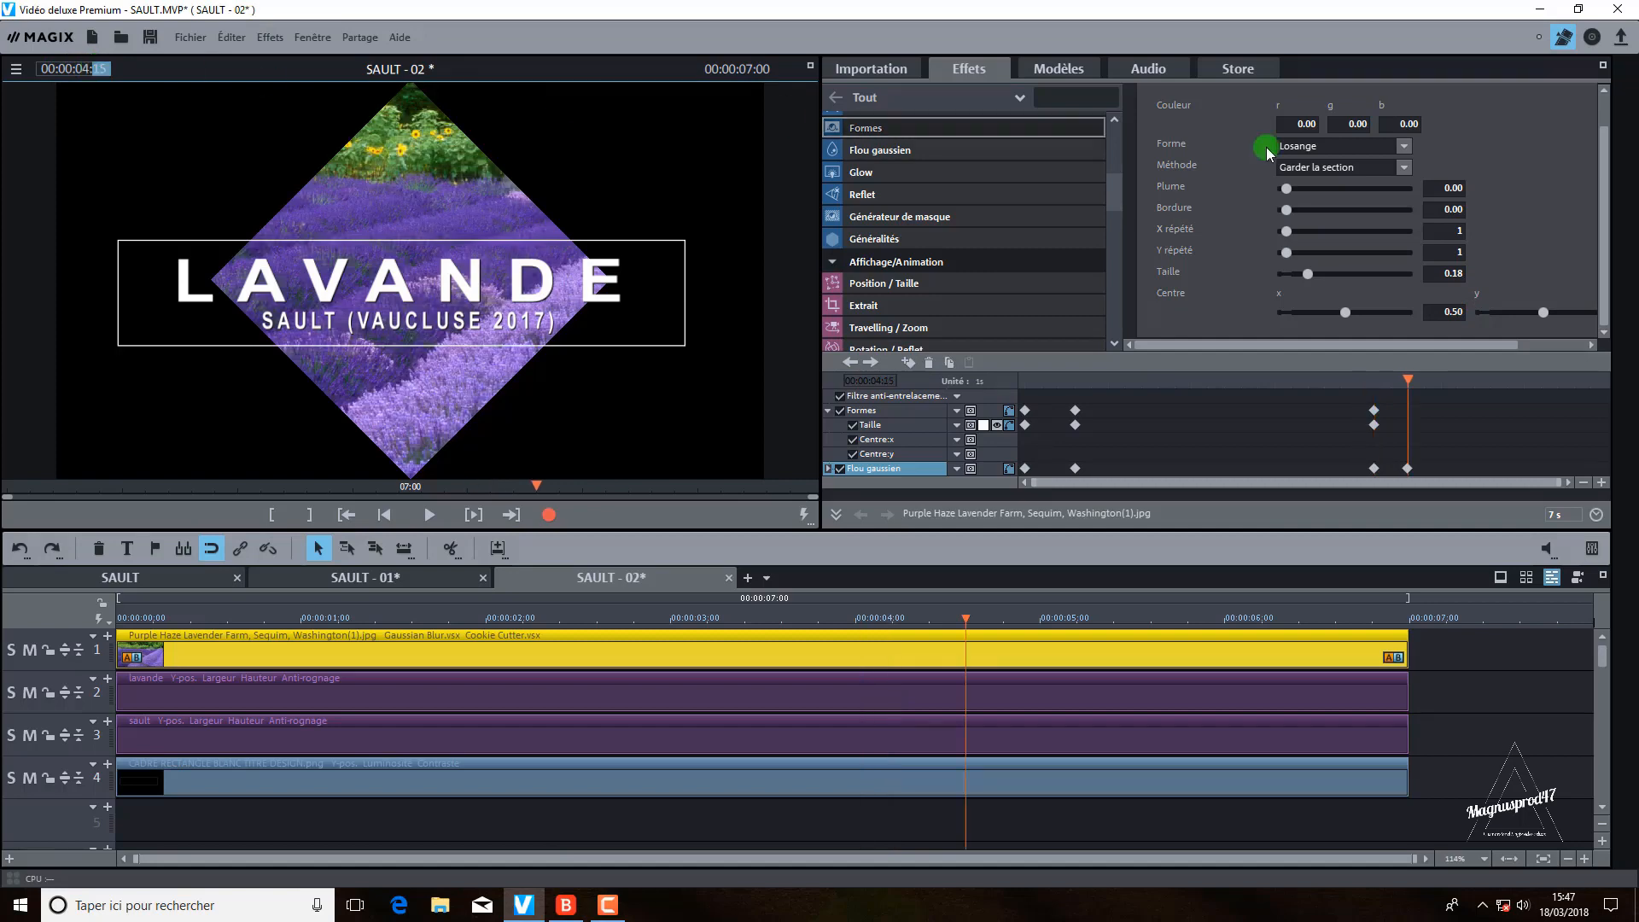
{"action": "double_click", "coordinate": [1454, 272]}
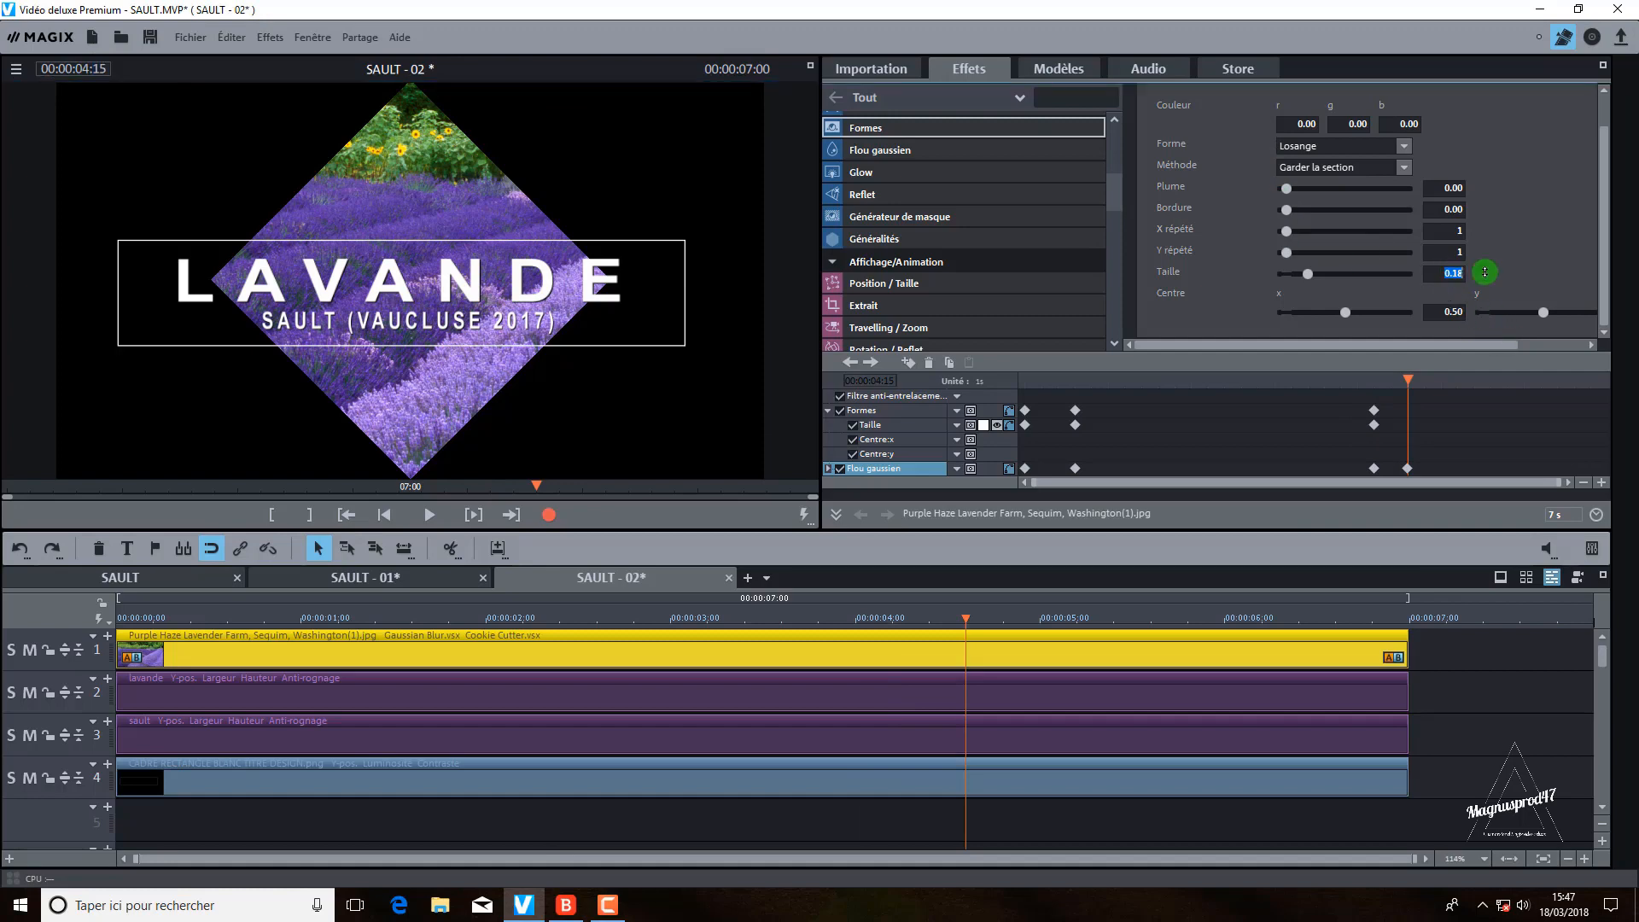
{"action": "type", "text": "1"}
{"action": "key", "text": "Return"}
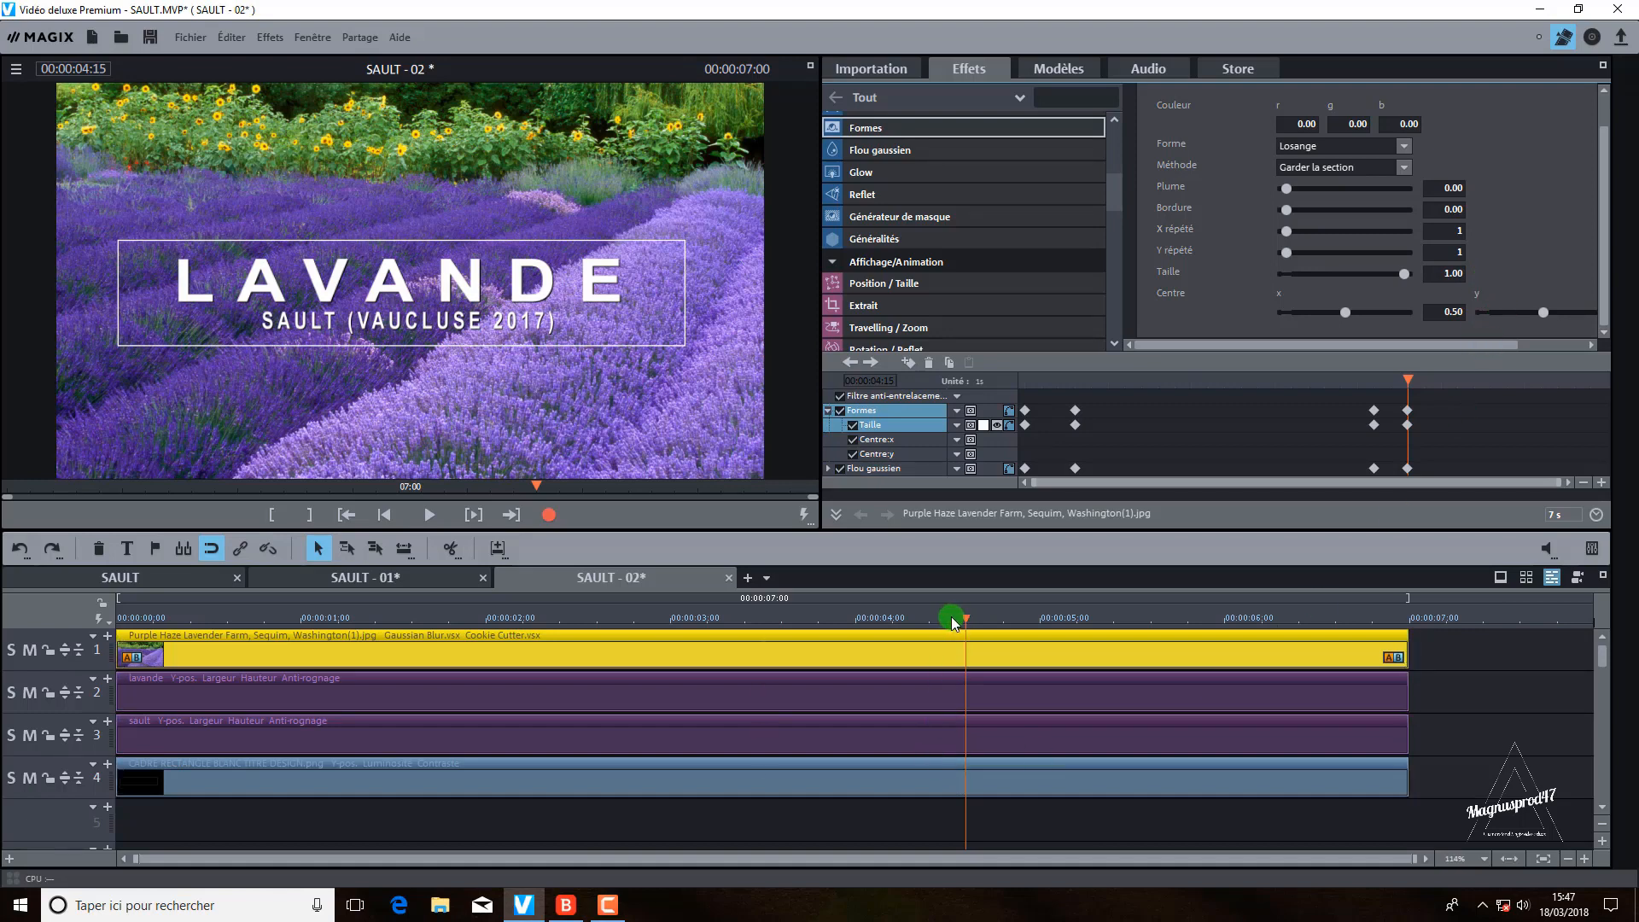
Step: Play back the shape size and blur animation from the beginning of the movie
{"action": "key", "text": "Home"}
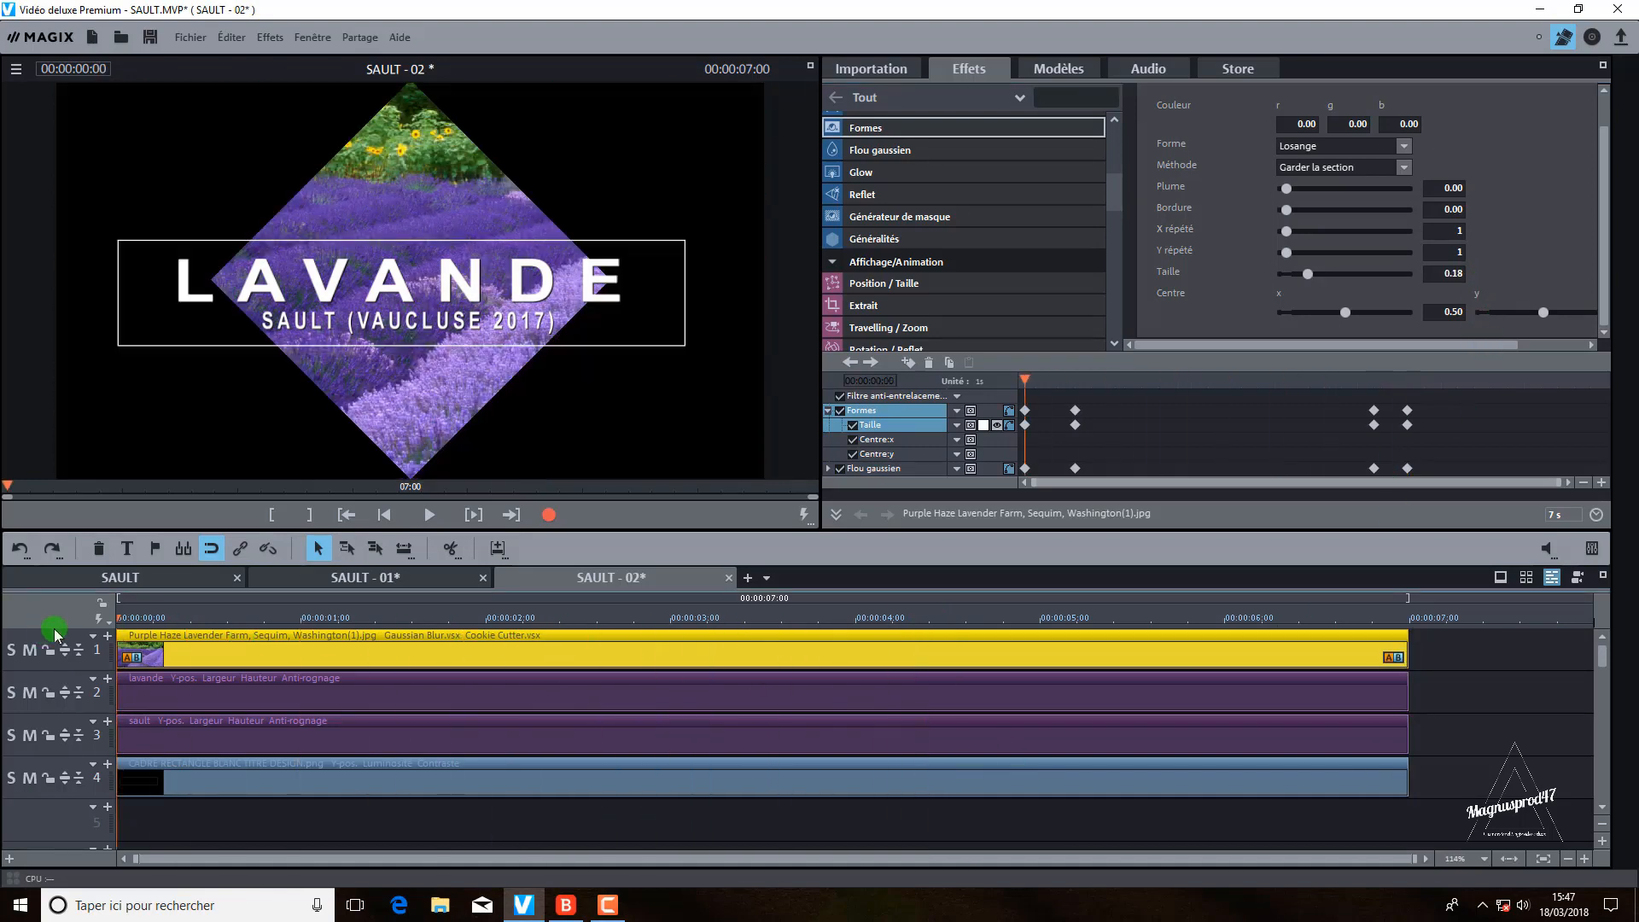
{"action": "left_click", "coordinate": [432, 516]}
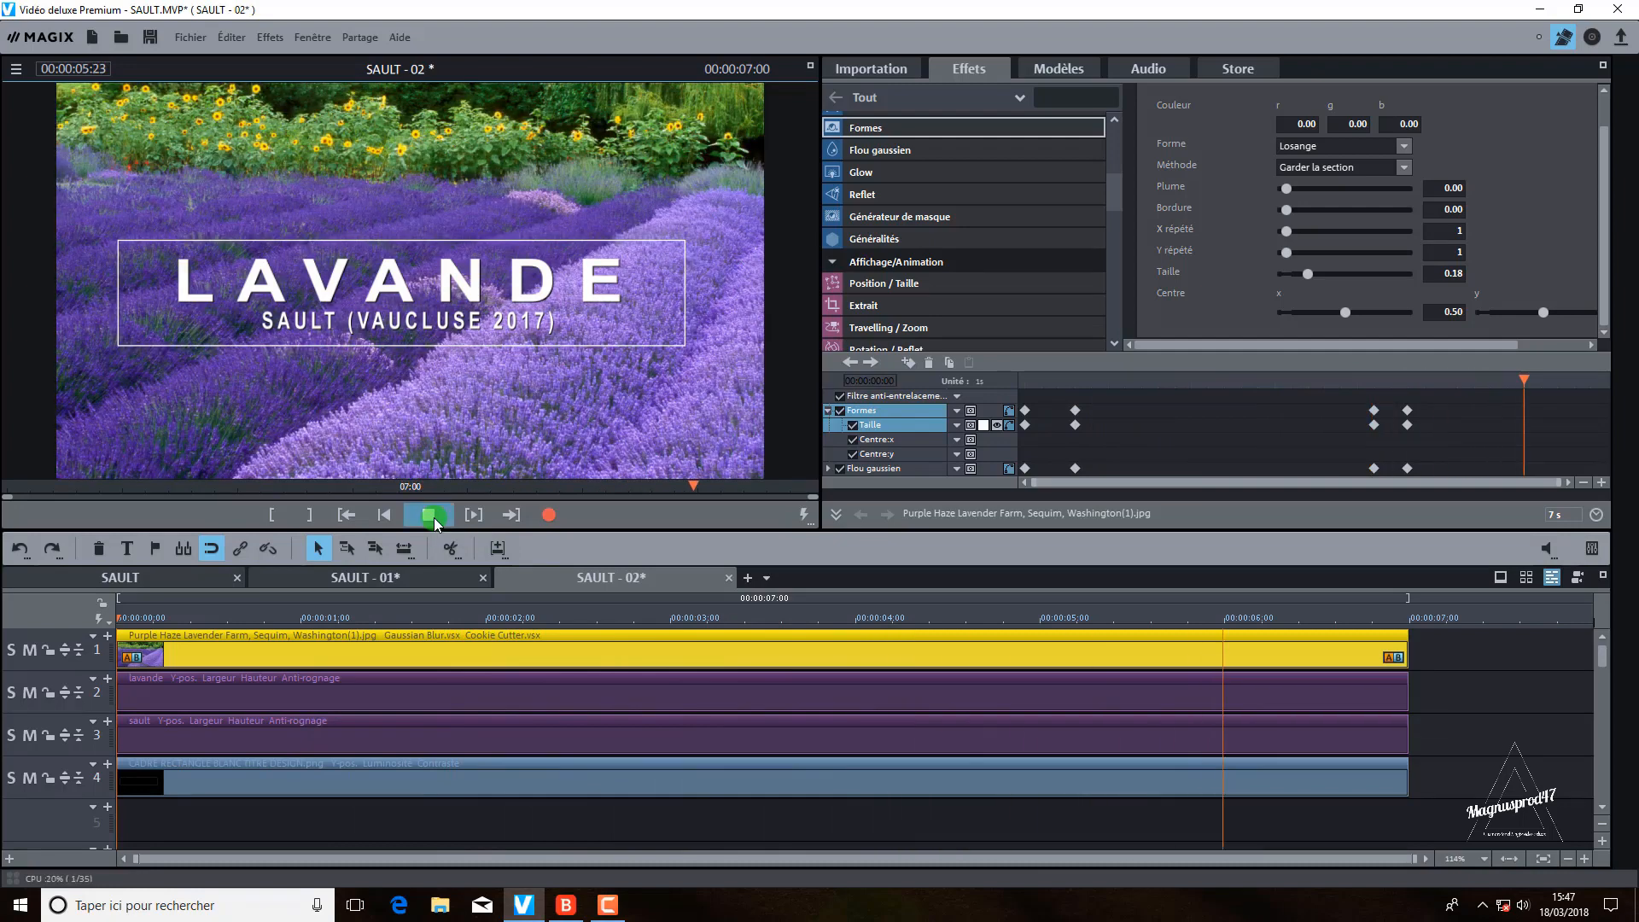
{"action": "left_click", "coordinate": [432, 515]}
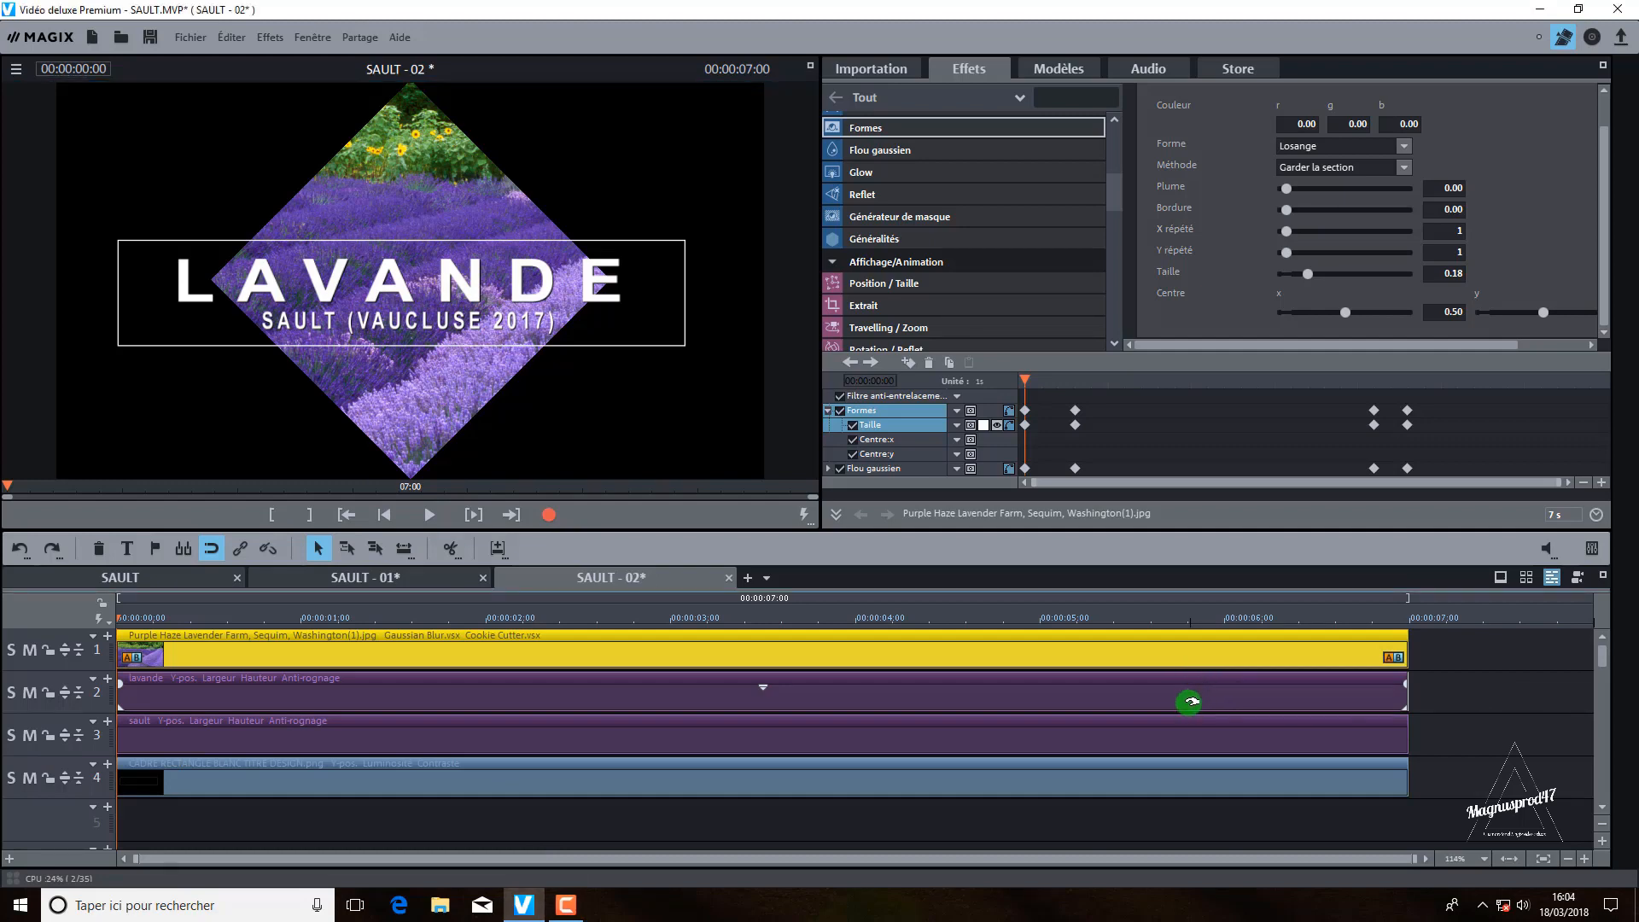
Step: Open the Position/Taille settings of the lavande title and display its values in percent
{"action": "left_click", "coordinate": [1190, 702]}
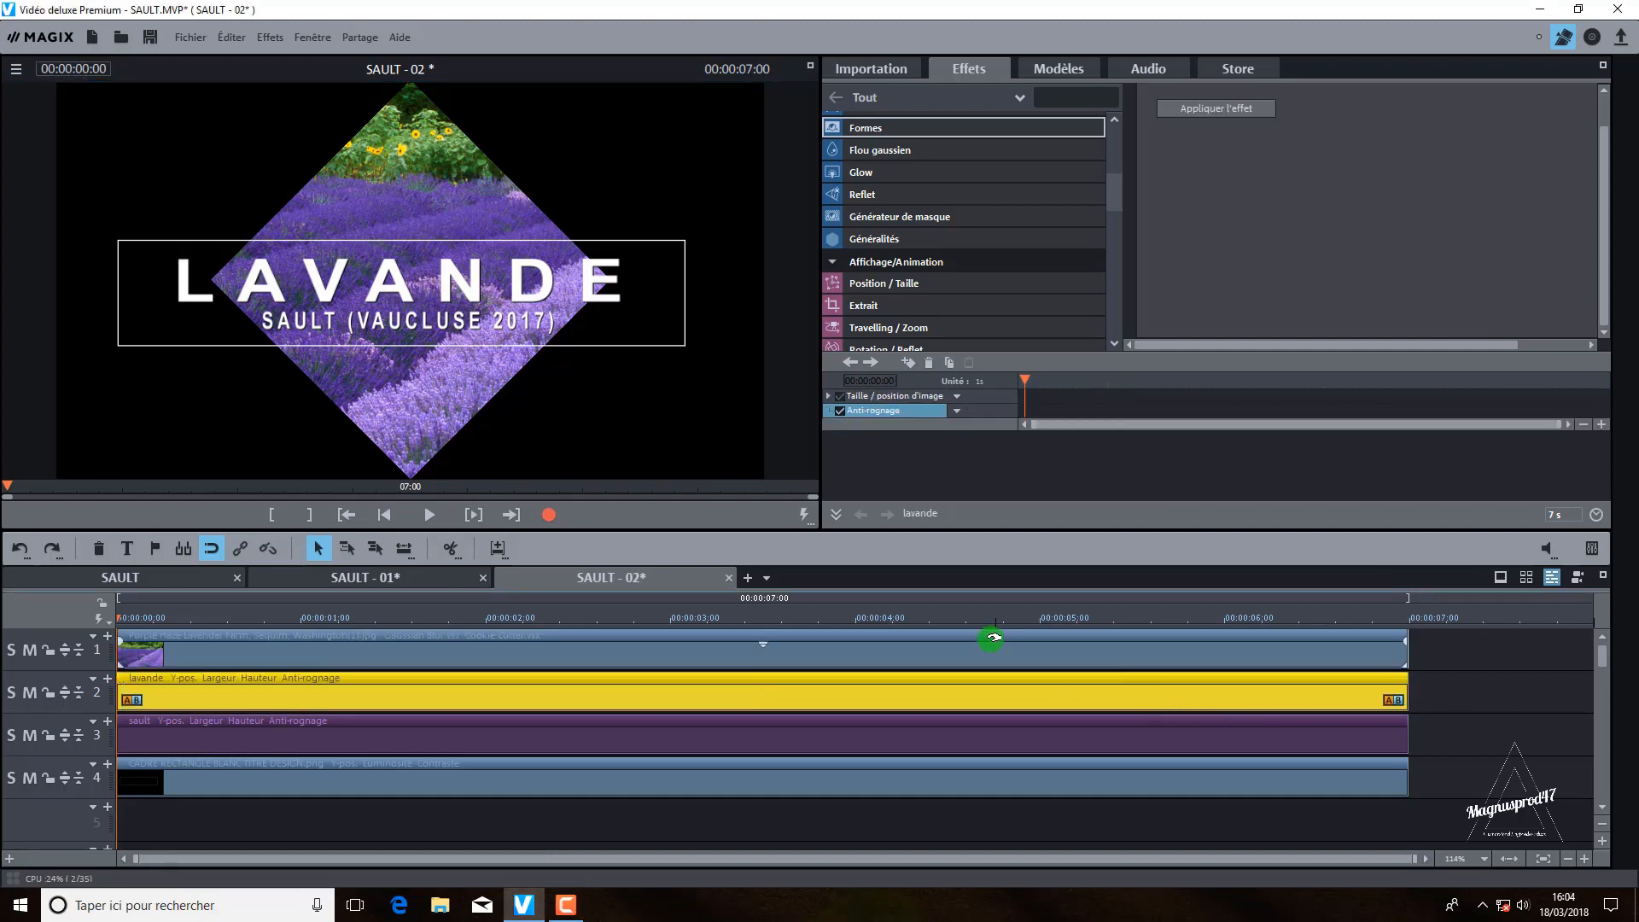
{"action": "left_click", "coordinate": [903, 397]}
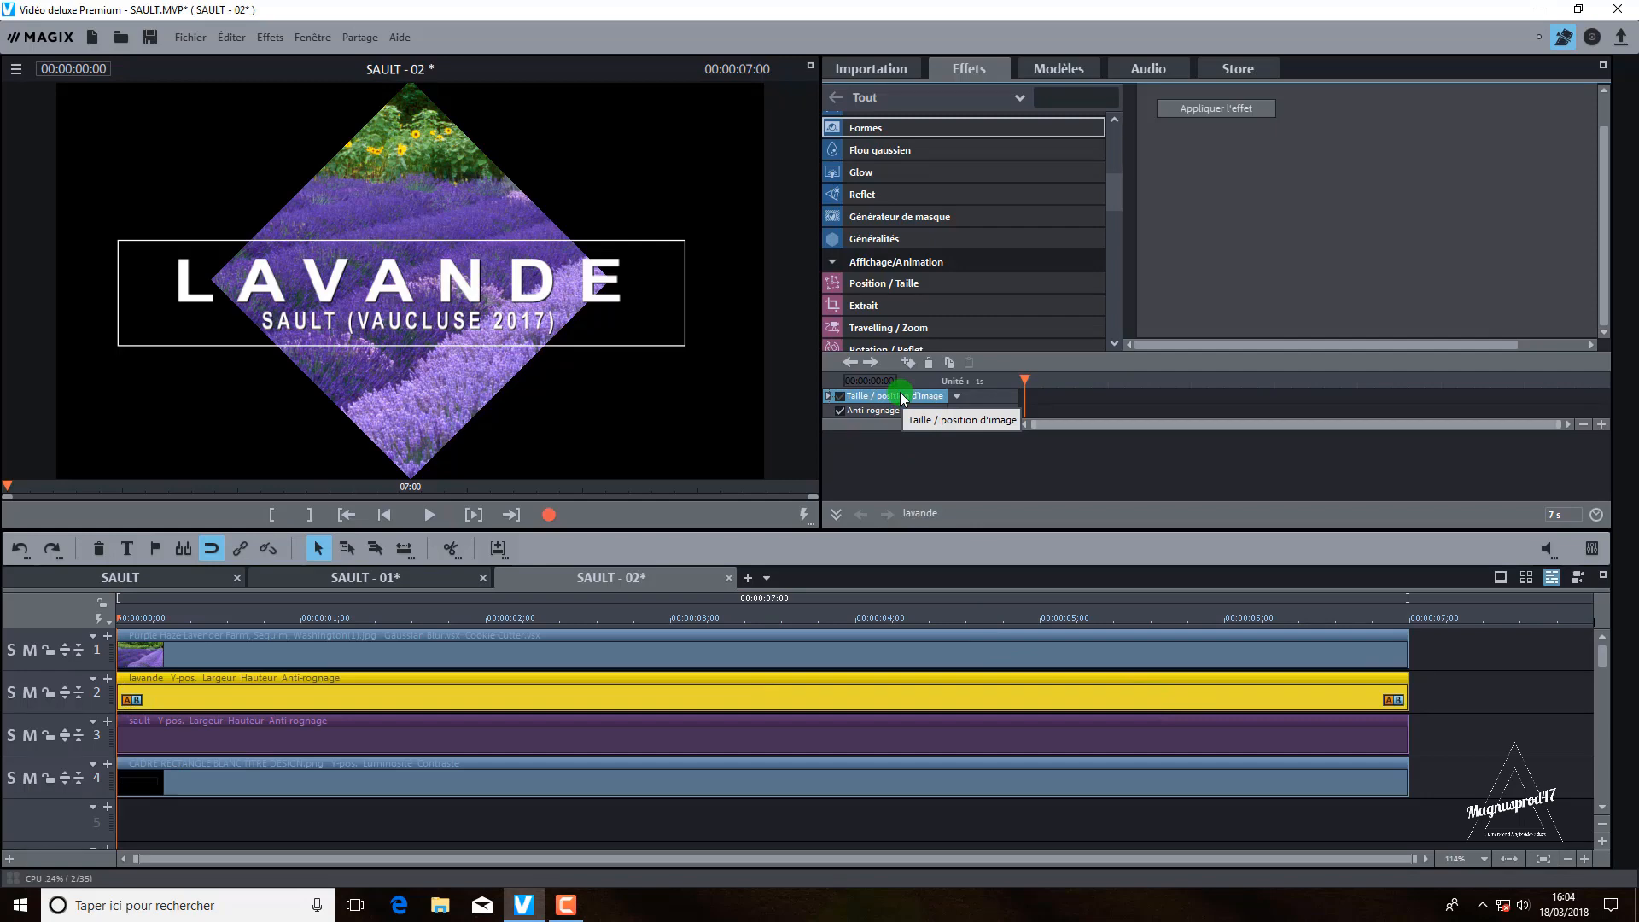
{"action": "left_click", "coordinate": [892, 283]}
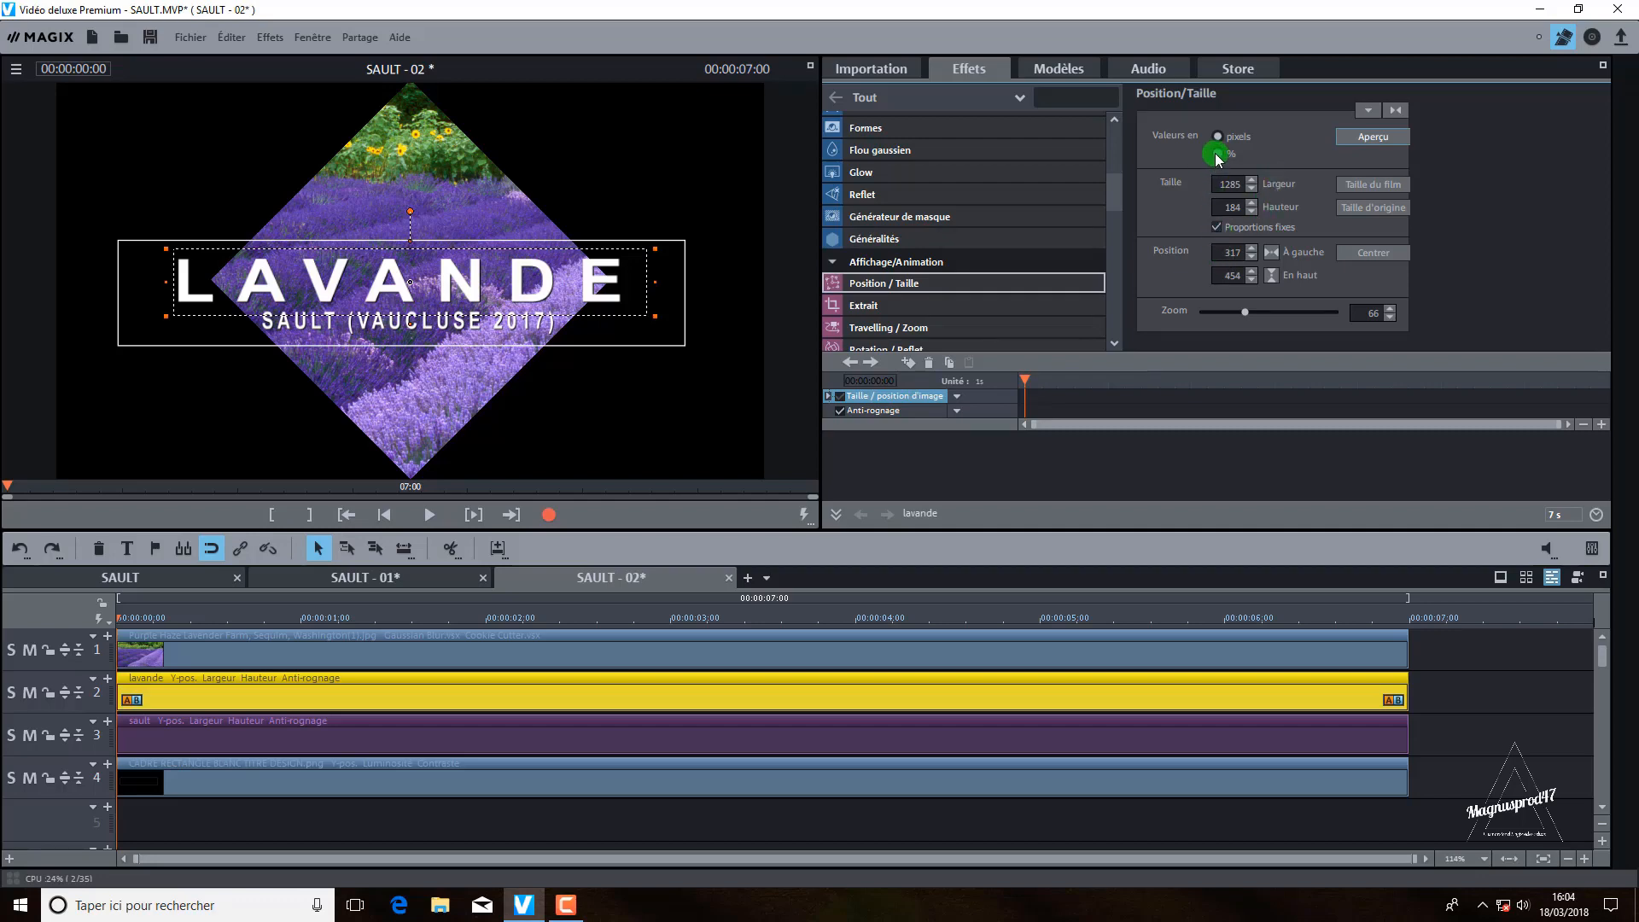
{"action": "left_click", "coordinate": [1217, 154]}
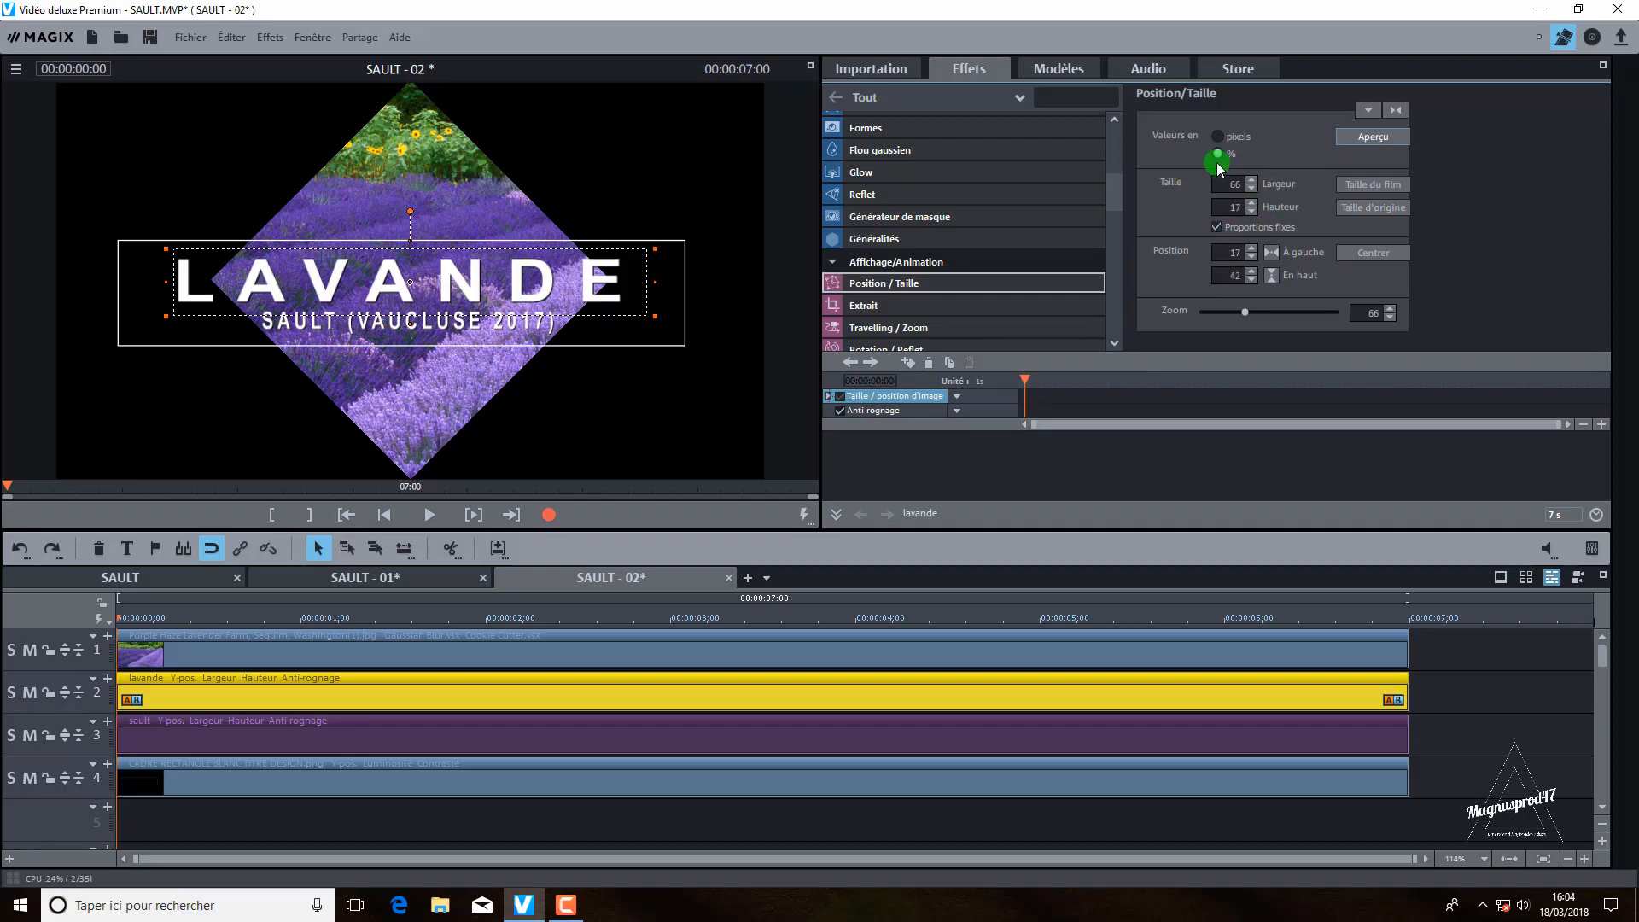
Step: Turn off fixed proportions for the lavande title and set its vertical position (En haut) to 100%
{"action": "left_click", "coordinate": [1217, 228]}
{"action": "left_click", "coordinate": [1233, 206]}
{"action": "left_click", "coordinate": [1228, 254]}
{"action": "left_click", "coordinate": [1232, 274]}
{"action": "type", "text": "100"}
{"action": "key", "text": "Return"}
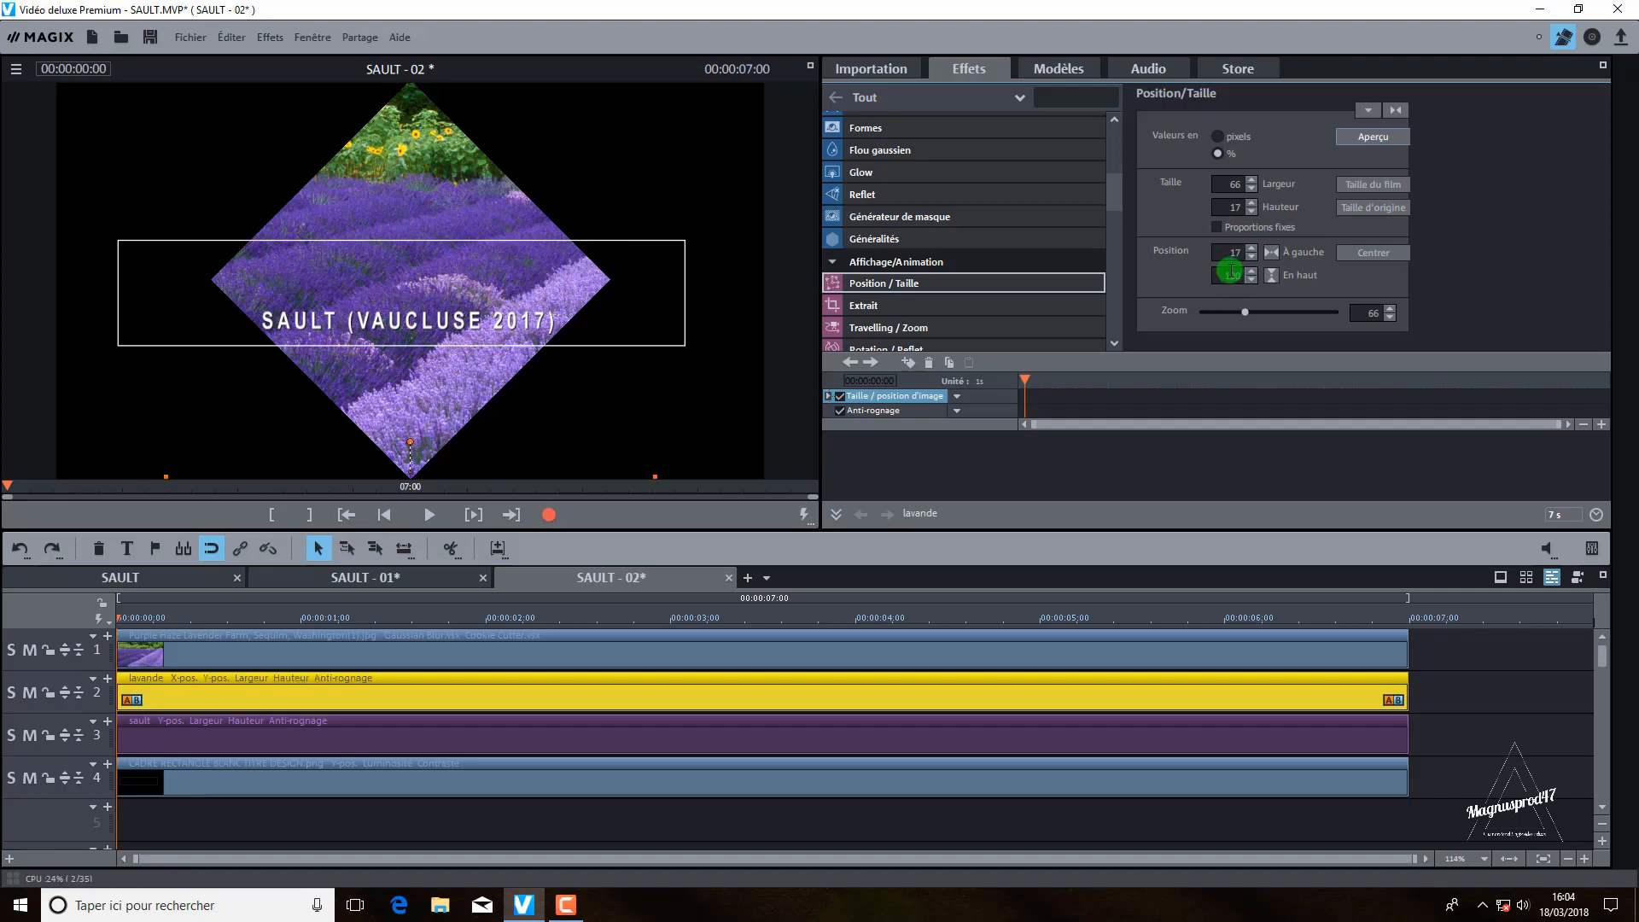
Step: Add a size and position keyframe for the lavande title at 00:00:00:00 and switch its curve mode
{"action": "left_click", "coordinate": [908, 365]}
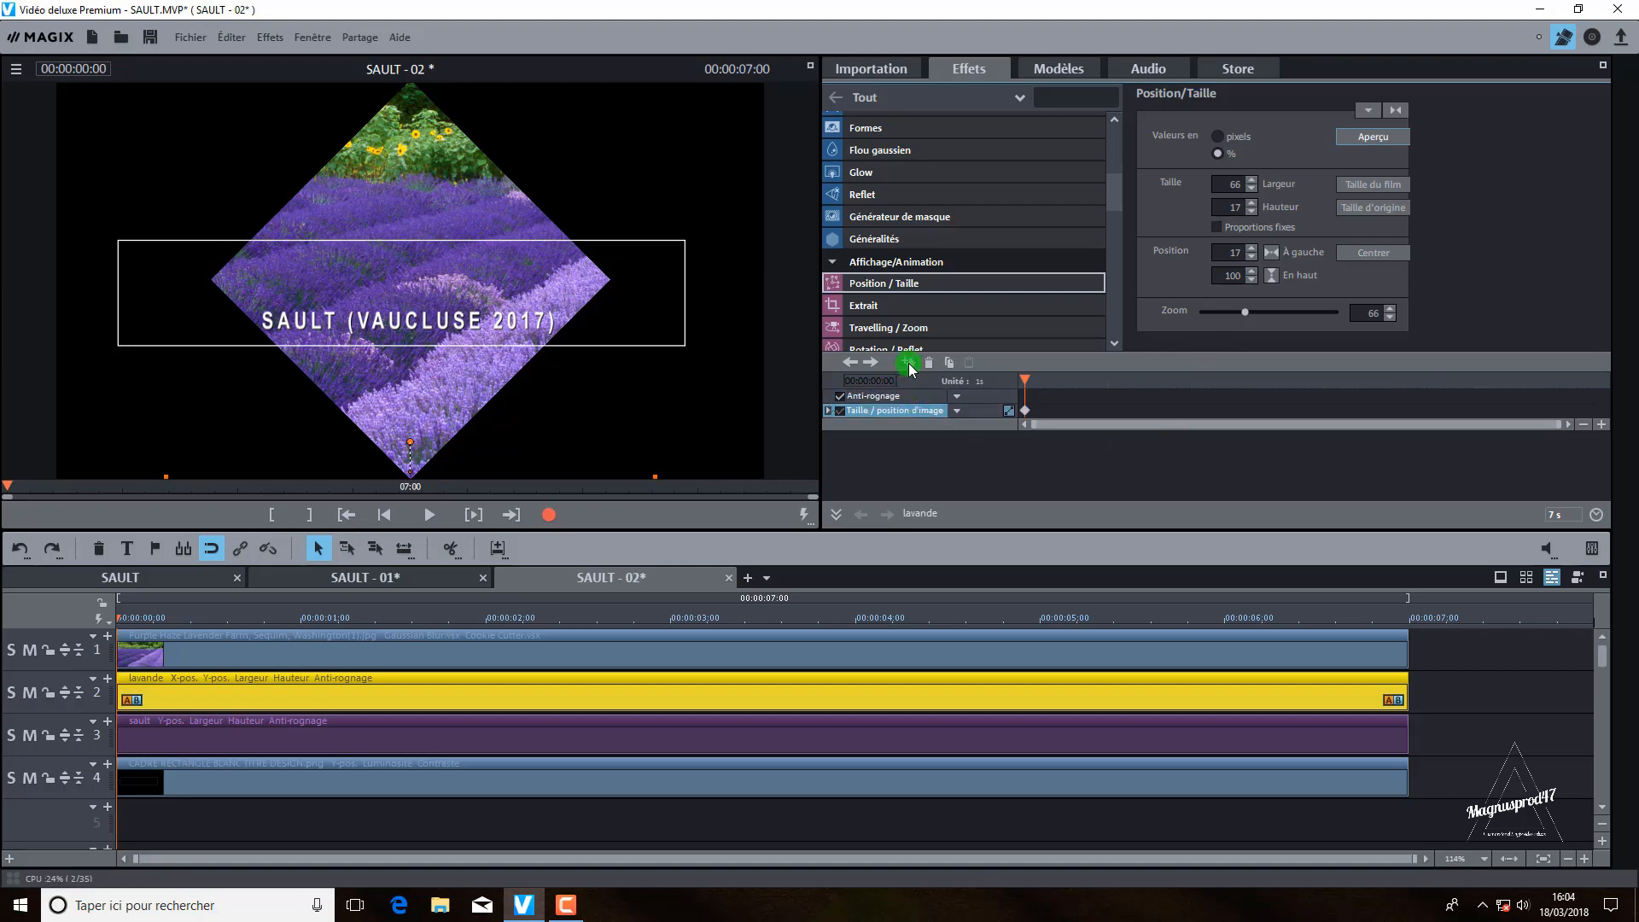
{"action": "left_click", "coordinate": [1010, 407]}
{"action": "left_click", "coordinate": [1009, 413]}
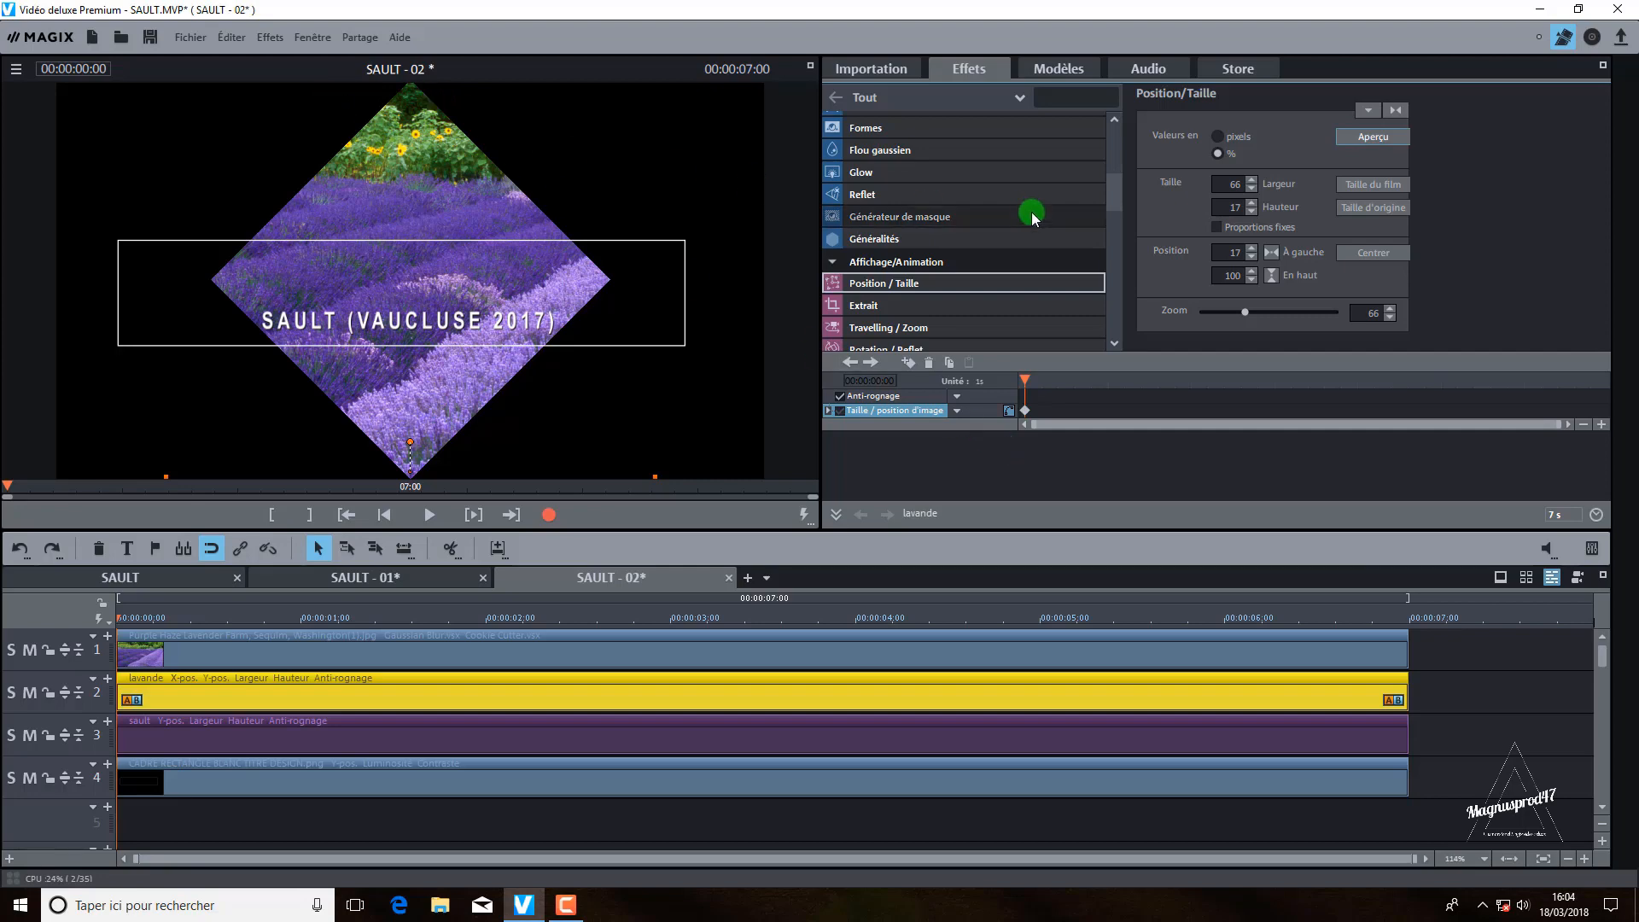
Step: At 00:00:01:00, set the lavande title's vertical position (En haut) to 42% as a keyframe
{"action": "left_click", "coordinate": [79, 66]}
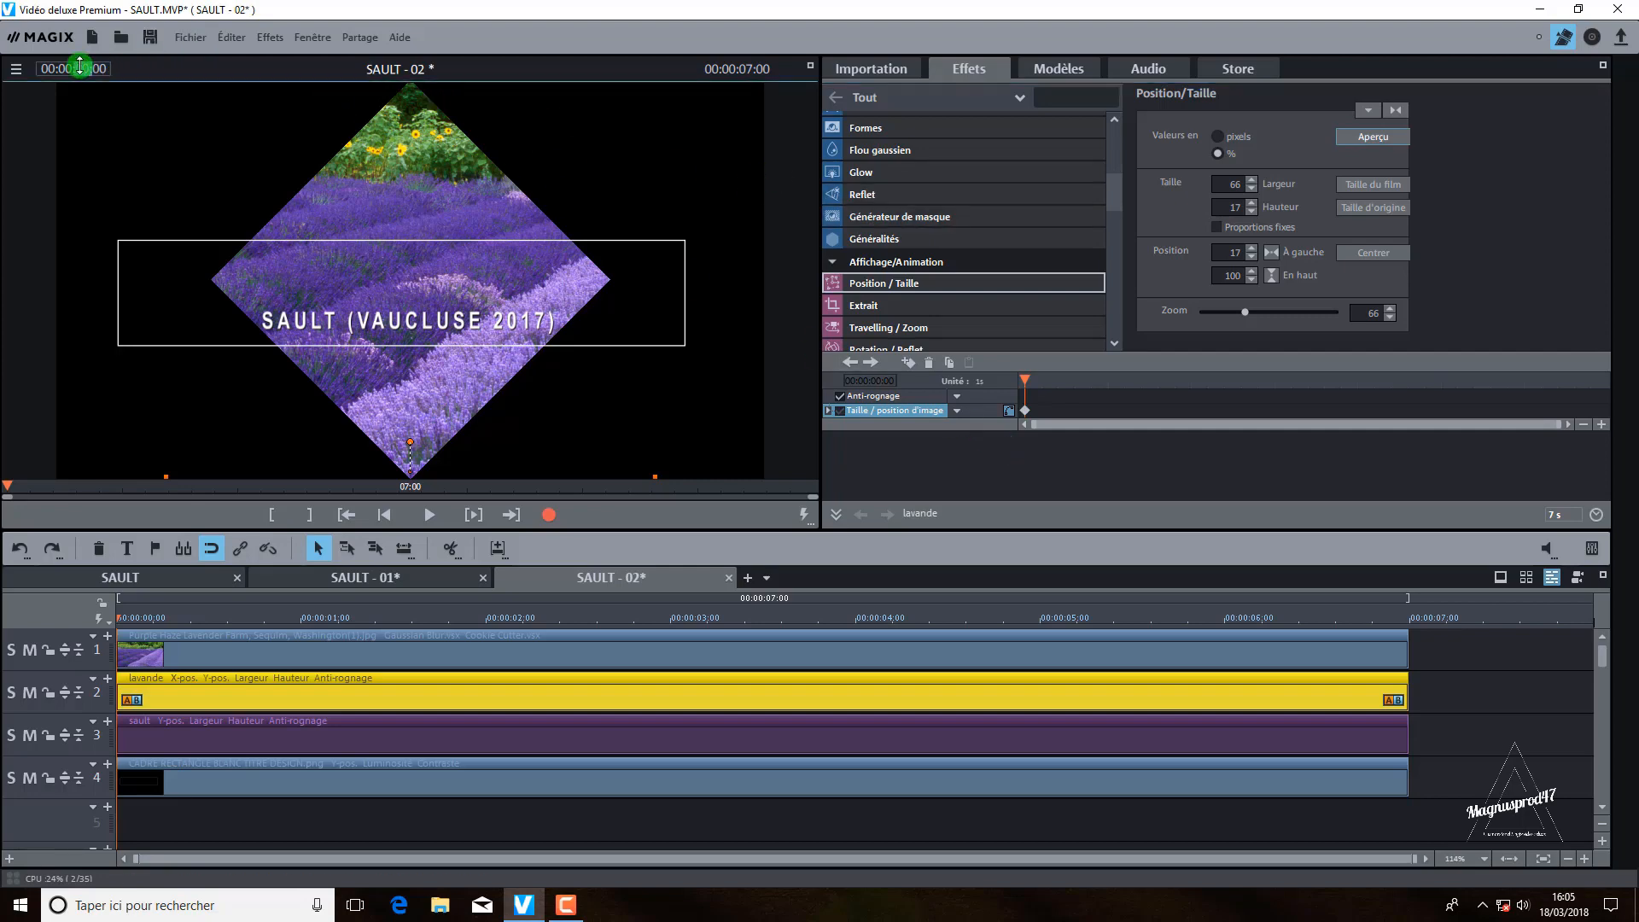
{"action": "scroll", "coordinate": [79, 65], "scroll_direction": "up", "scroll_amount": 1}
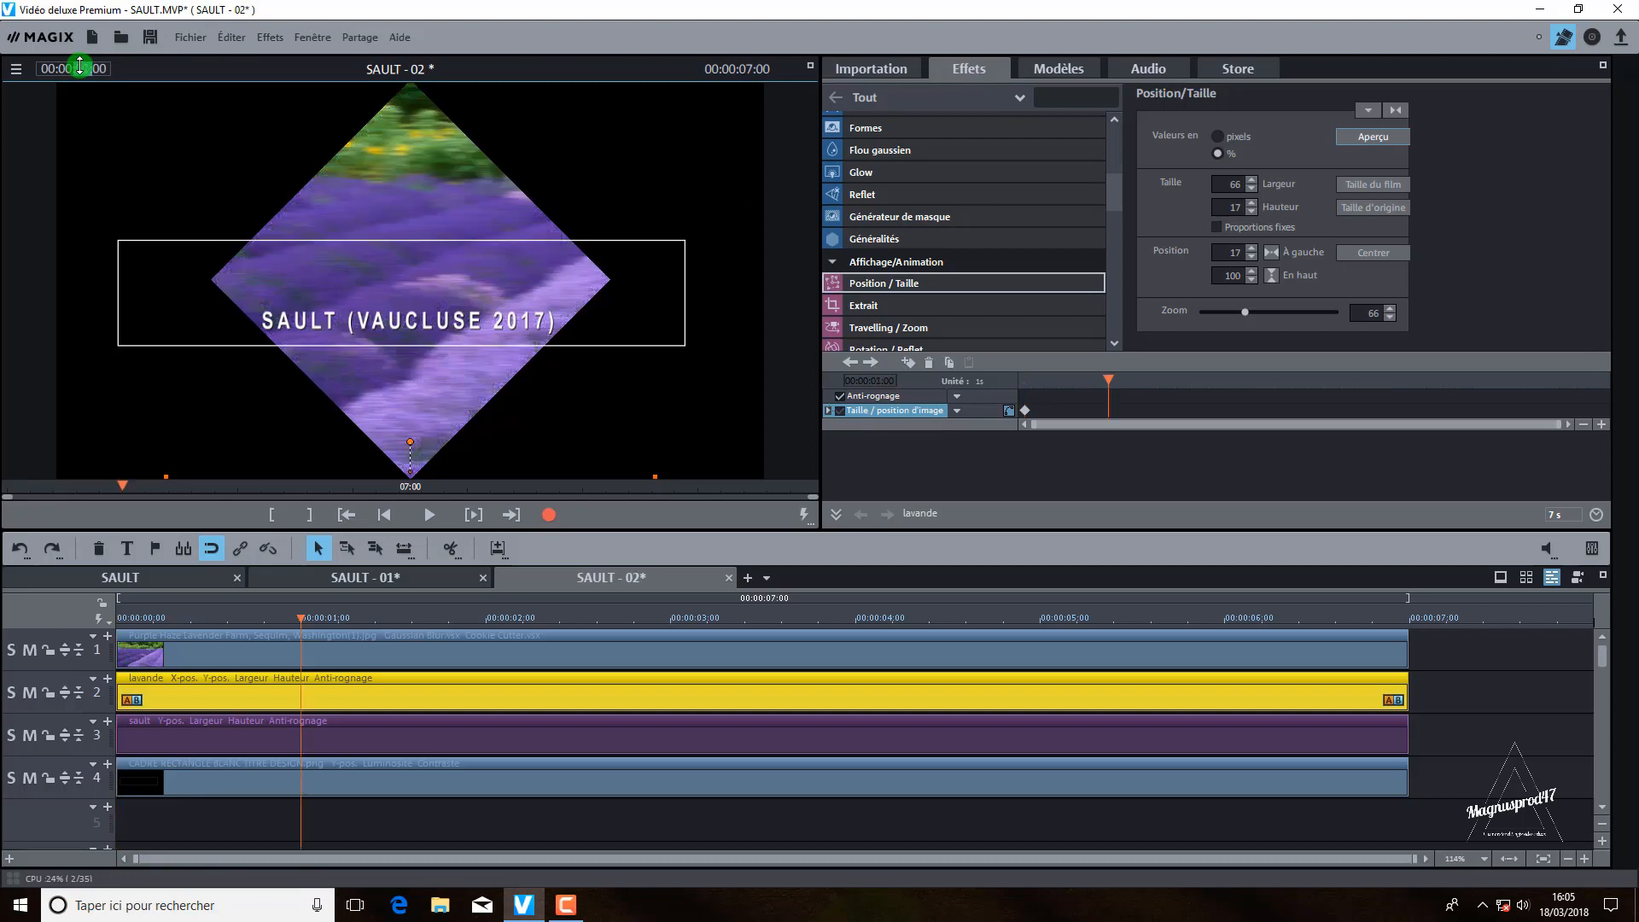
{"action": "scroll", "coordinate": [79, 66], "scroll_direction": "down", "scroll_amount": 1}
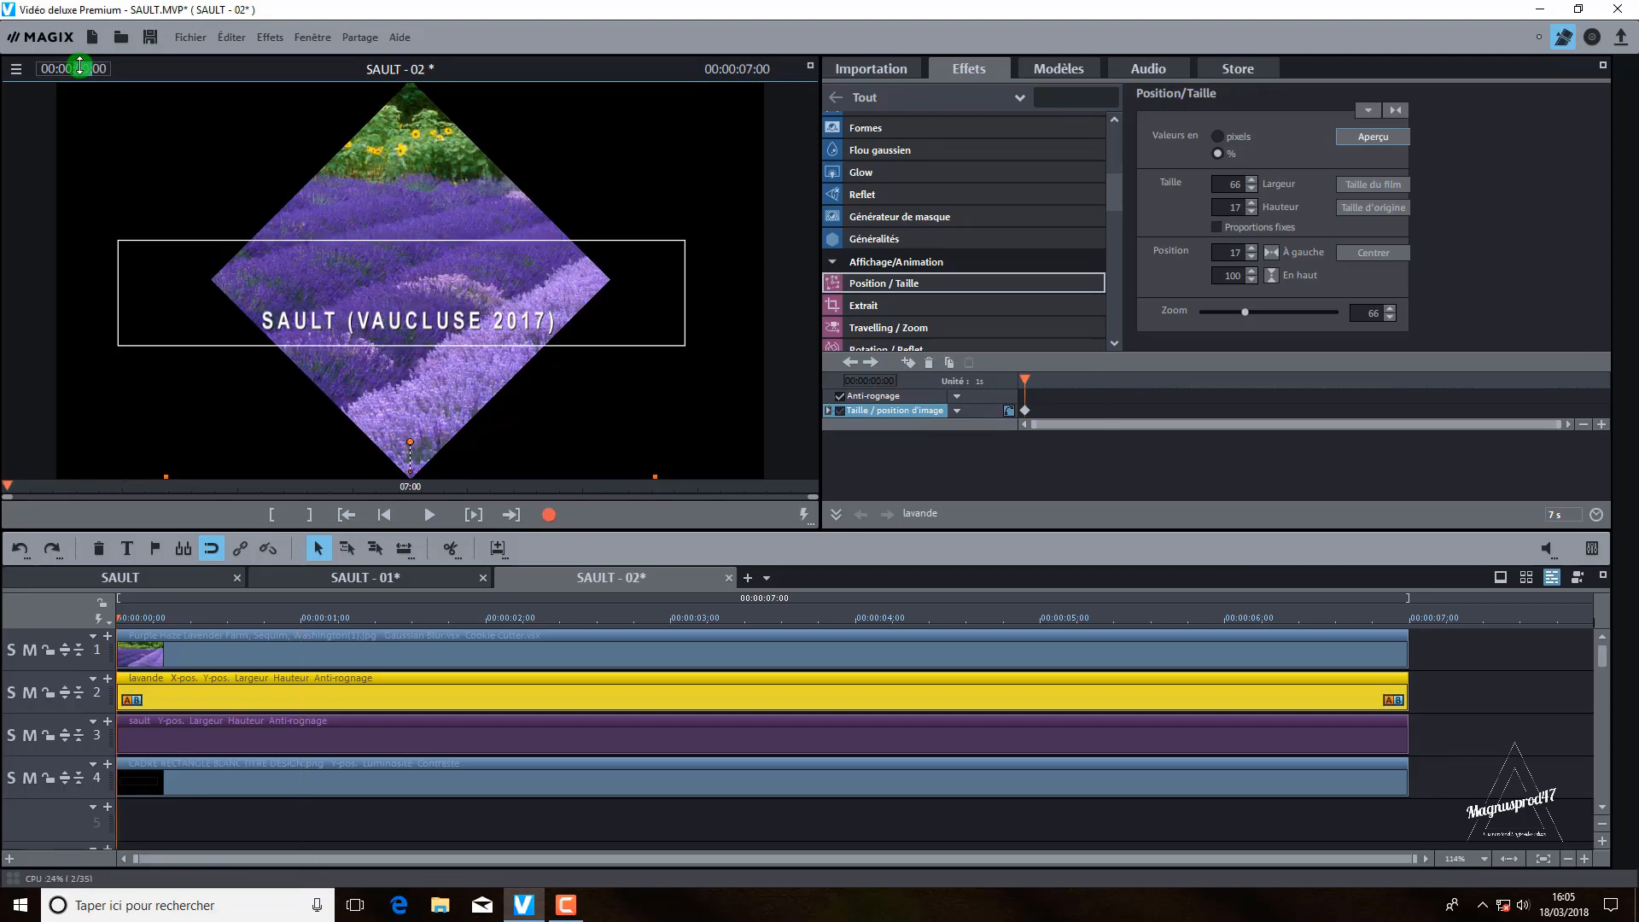
{"action": "scroll", "coordinate": [79, 66], "scroll_direction": "up", "scroll_amount": 1}
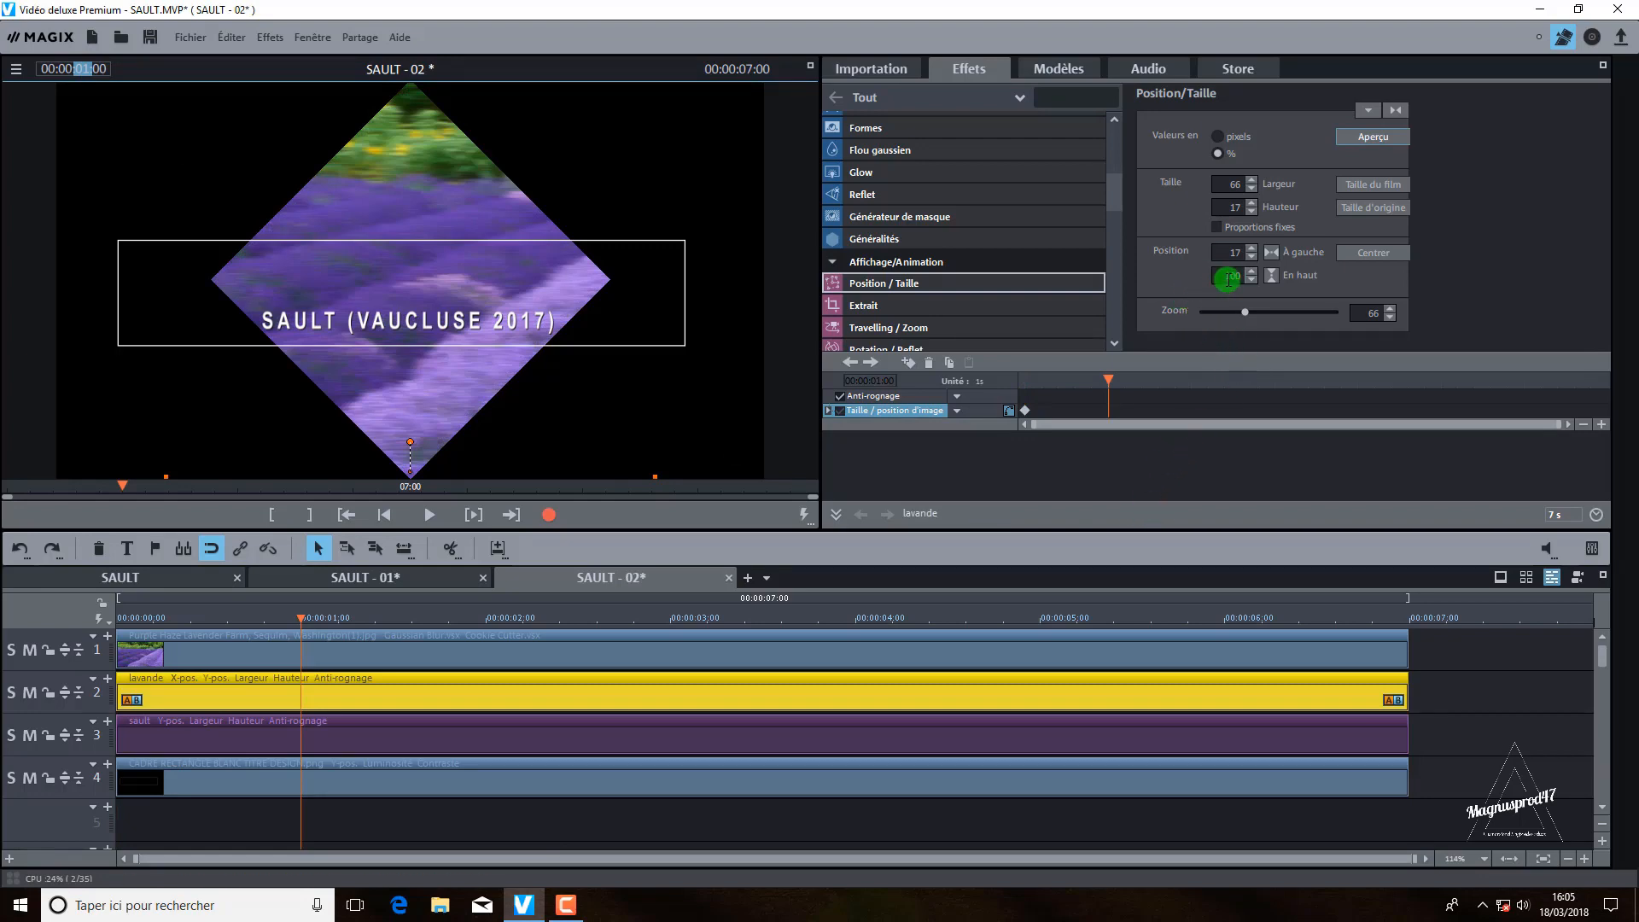
{"action": "double_click", "coordinate": [1227, 278]}
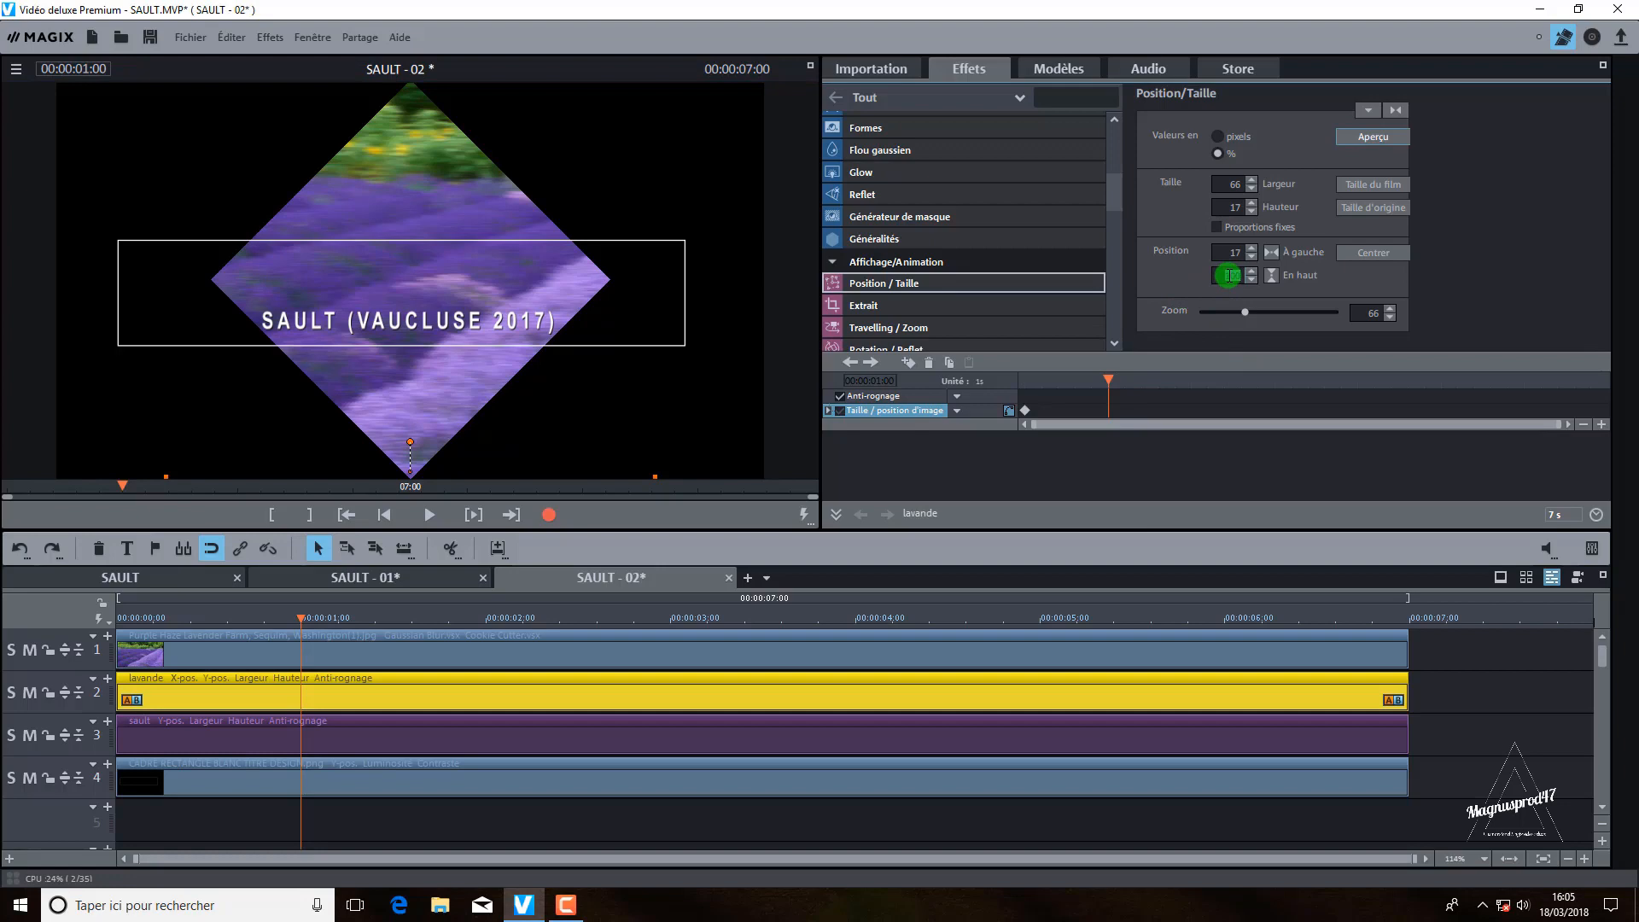
{"action": "type", "text": "42"}
{"action": "key", "text": "Return"}
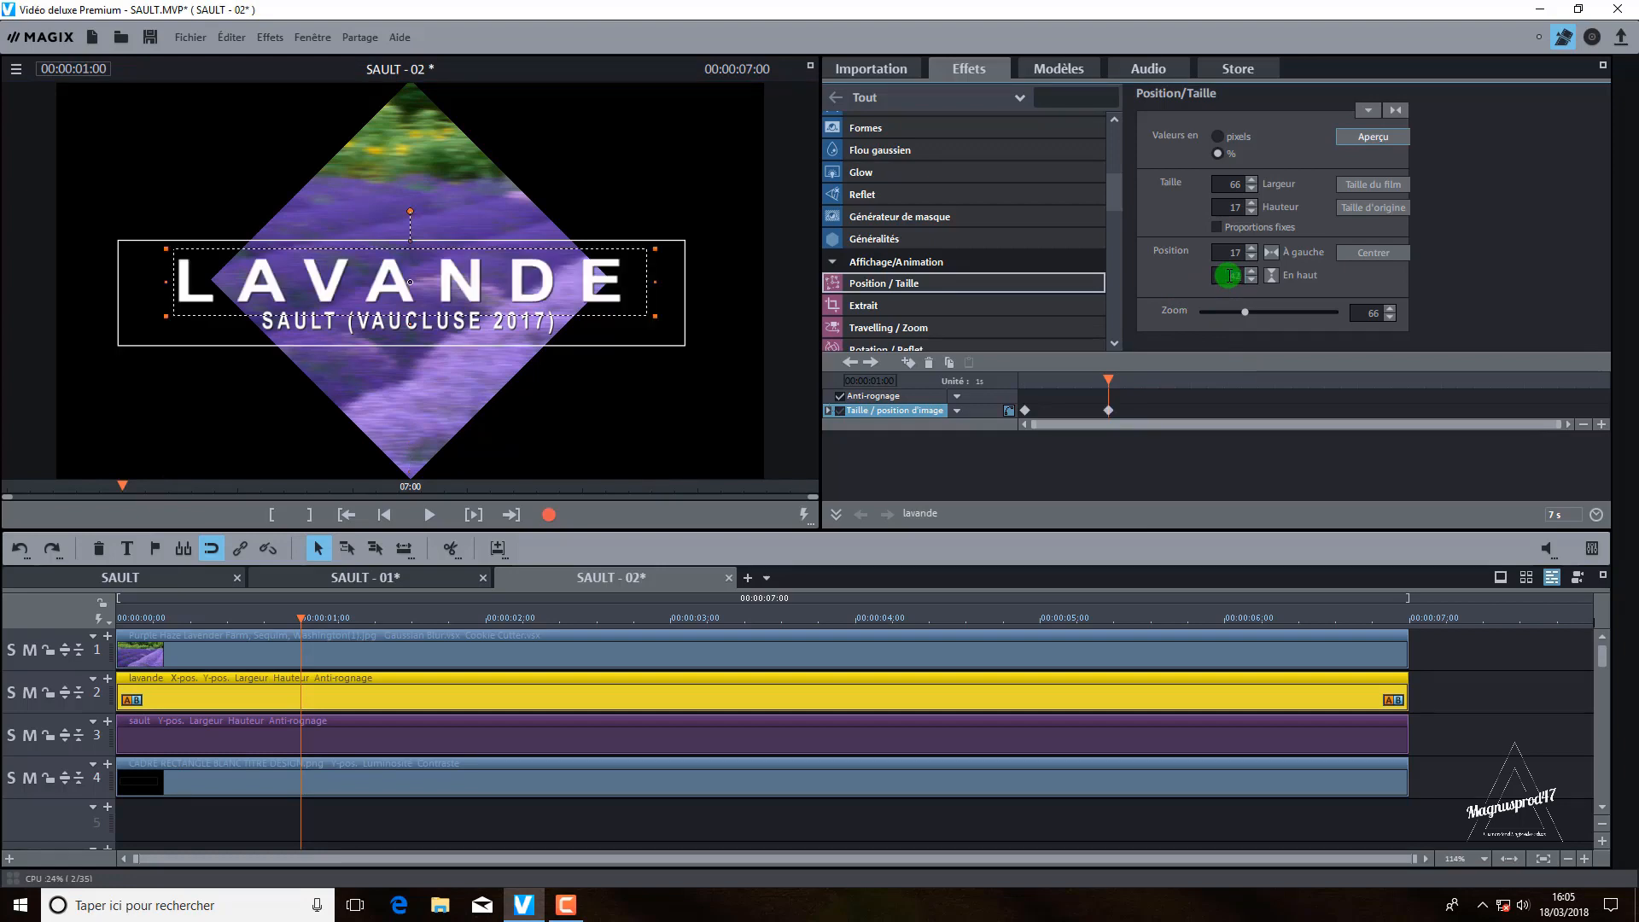
Step: Add a size and position keyframe for the lavande title at 00:00:03:00, keeping the current position
{"action": "left_click", "coordinate": [83, 69]}
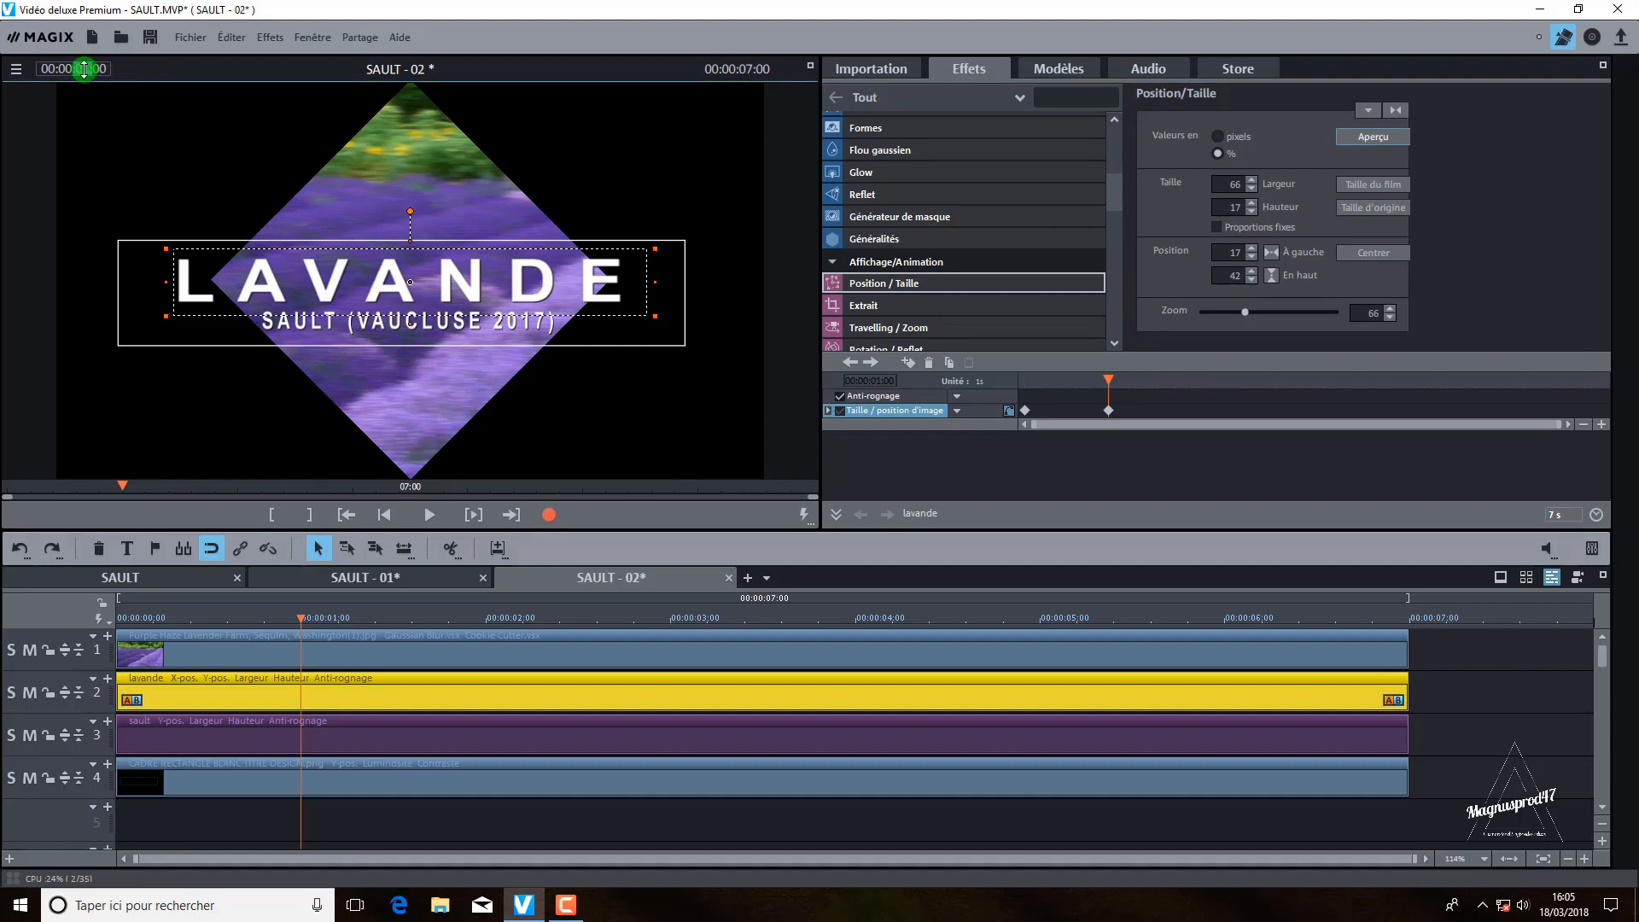
{"action": "scroll", "coordinate": [84, 69], "scroll_direction": "down", "scroll_amount": 1}
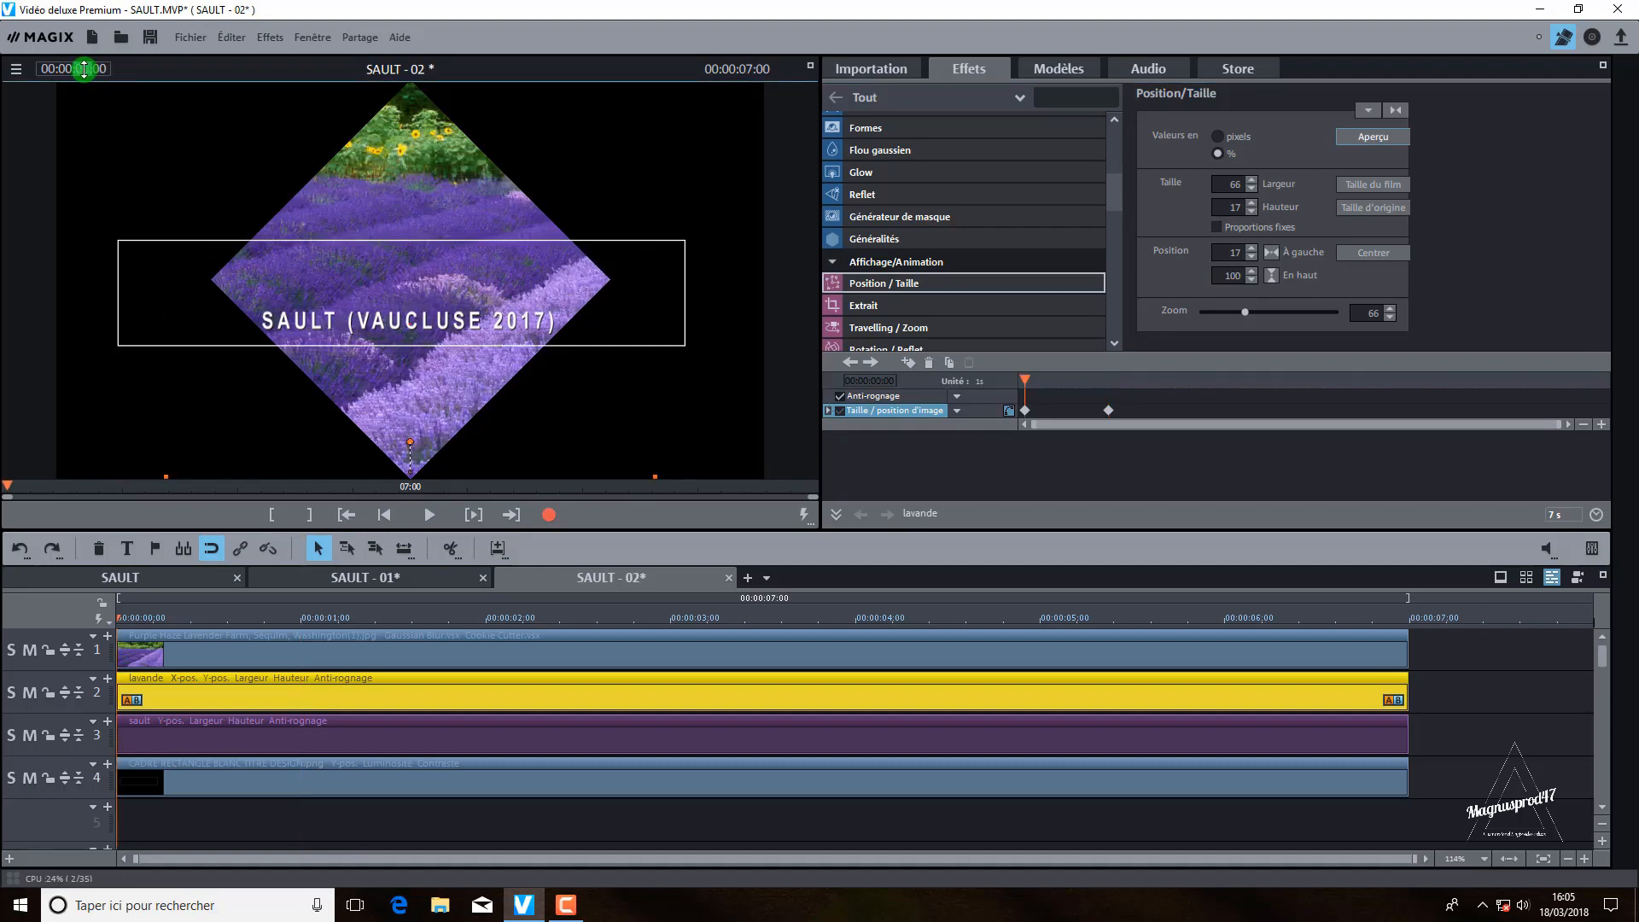
{"action": "scroll", "coordinate": [84, 69], "scroll_direction": "up", "scroll_amount": 3}
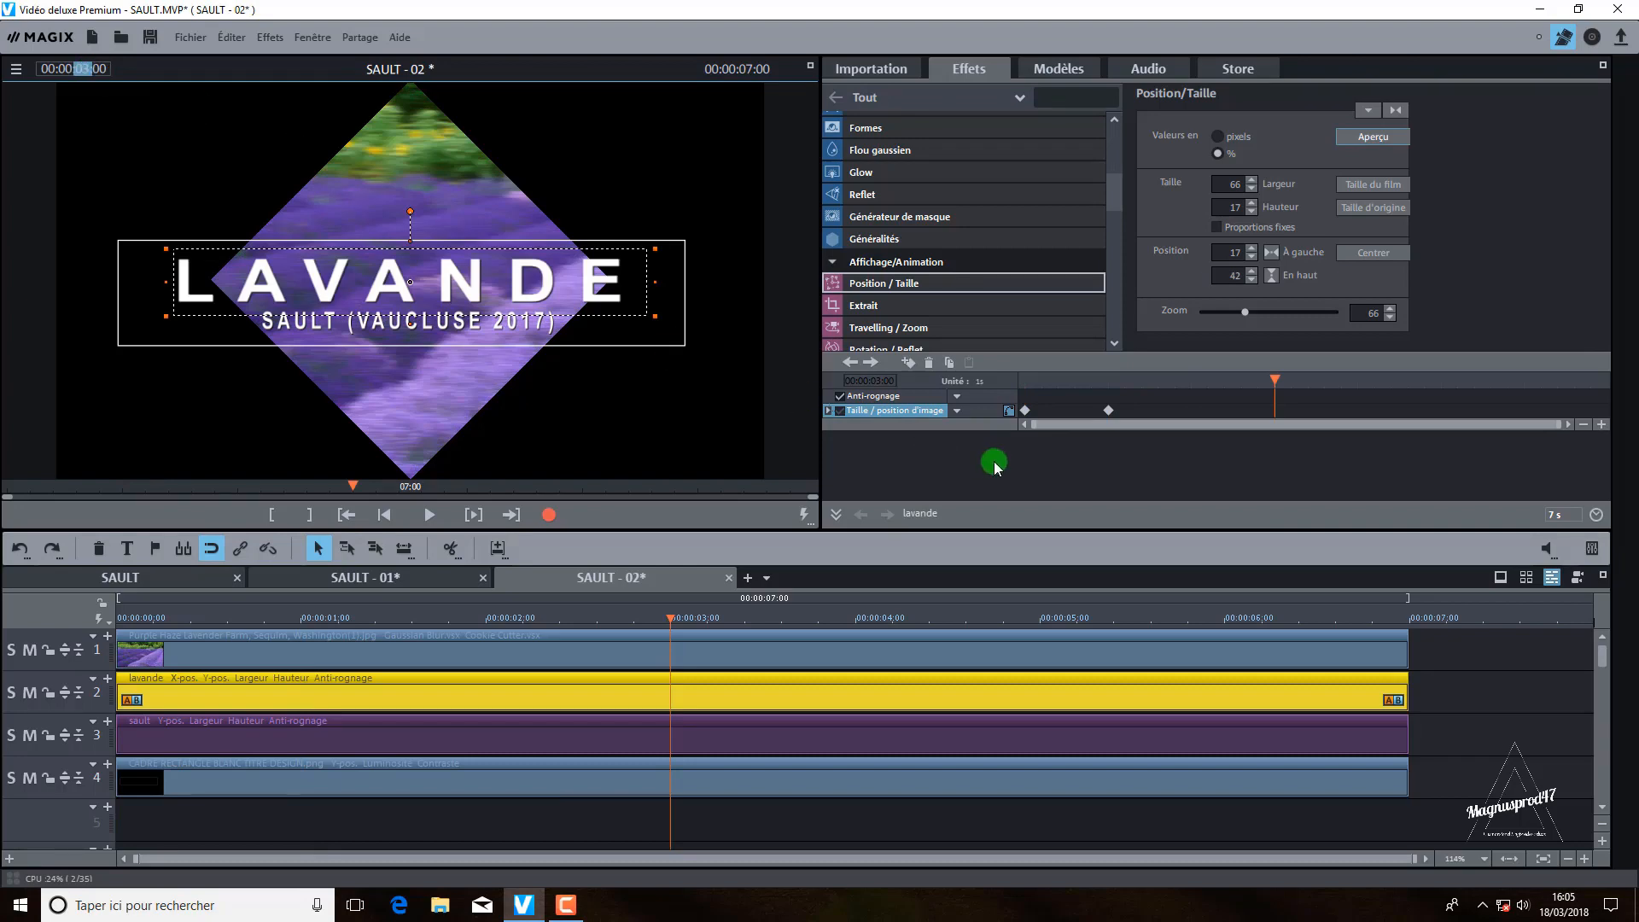
{"action": "left_click", "coordinate": [912, 369]}
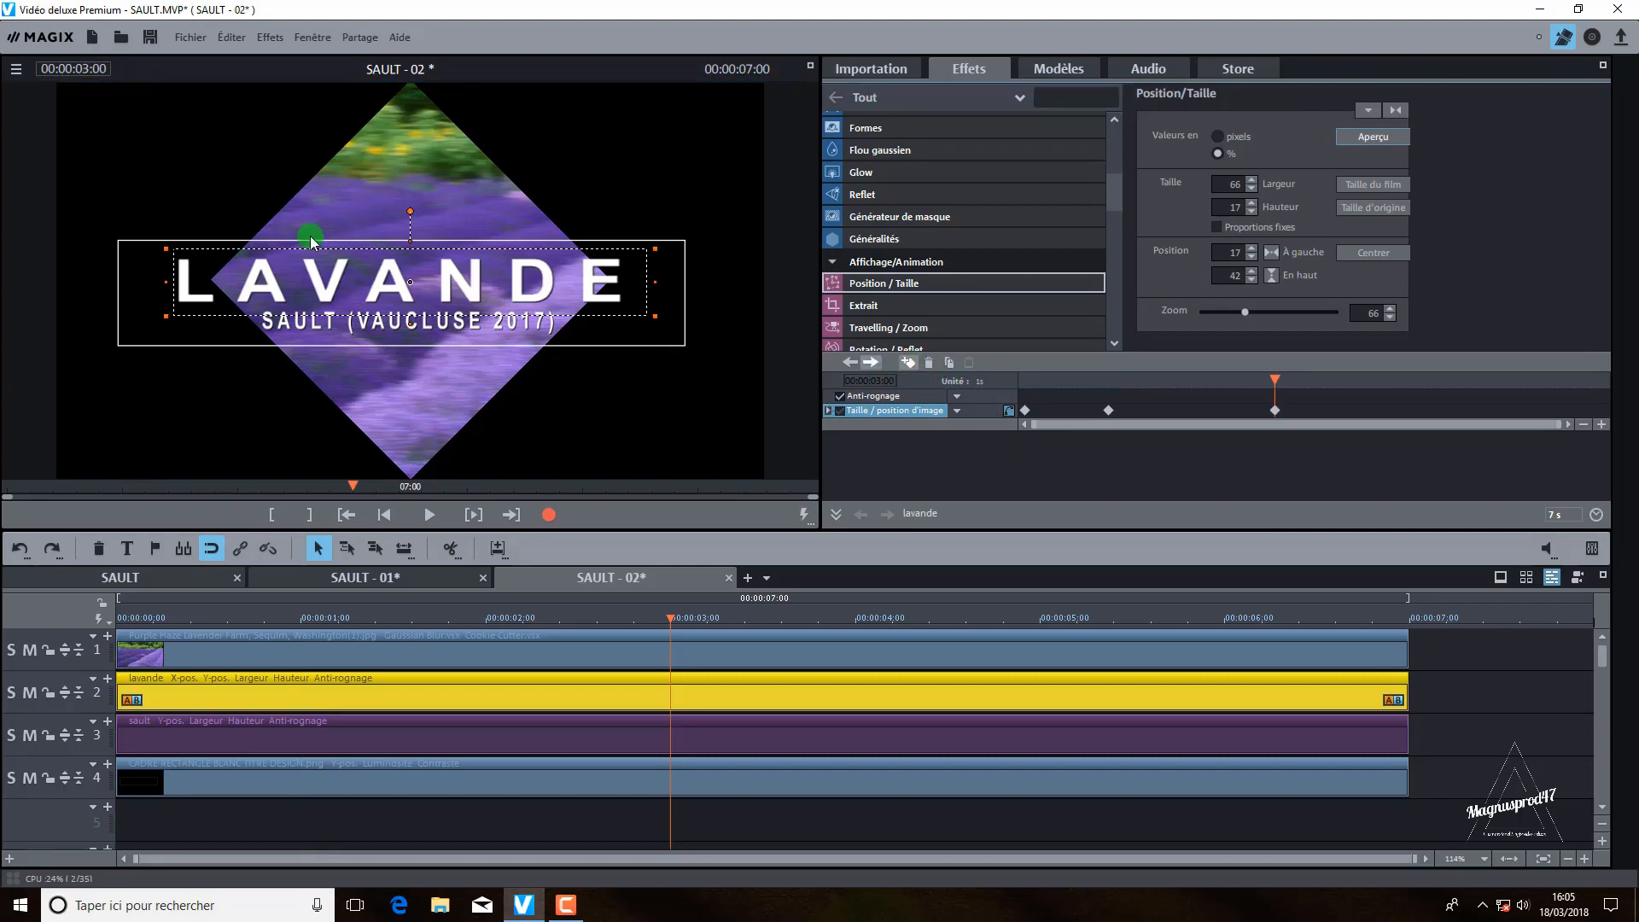
Step: At 00:00:04:10, set the lavande title's vertical position (En haut) to -21% as a keyframe
{"action": "left_click", "coordinate": [81, 70]}
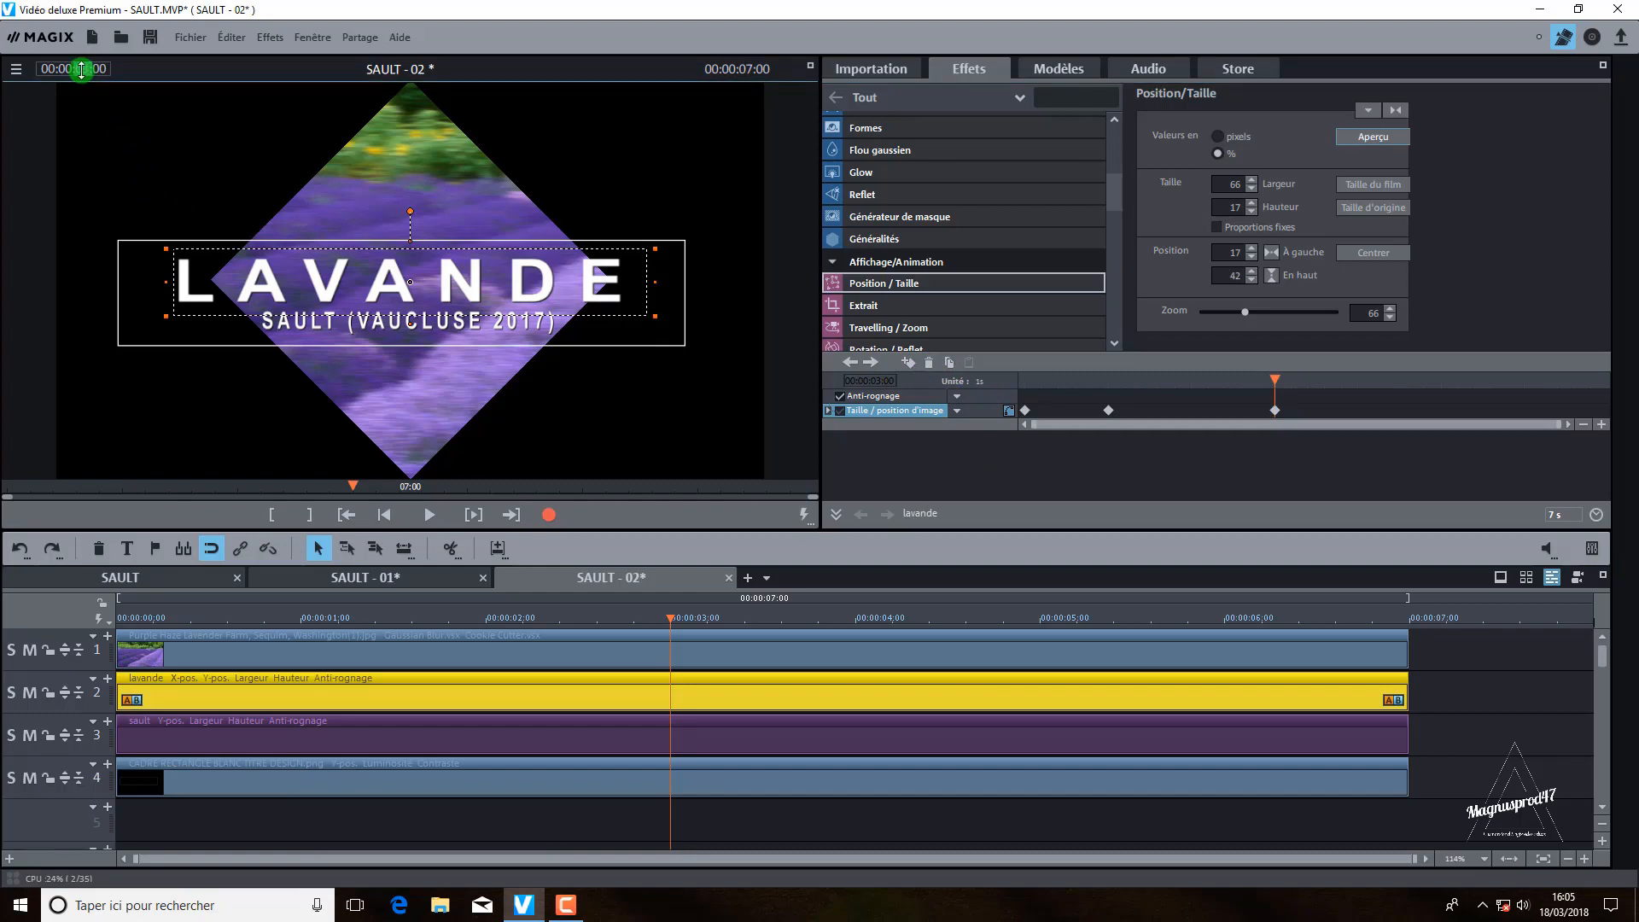
{"action": "scroll", "coordinate": [81, 70], "scroll_direction": "up", "scroll_amount": 1}
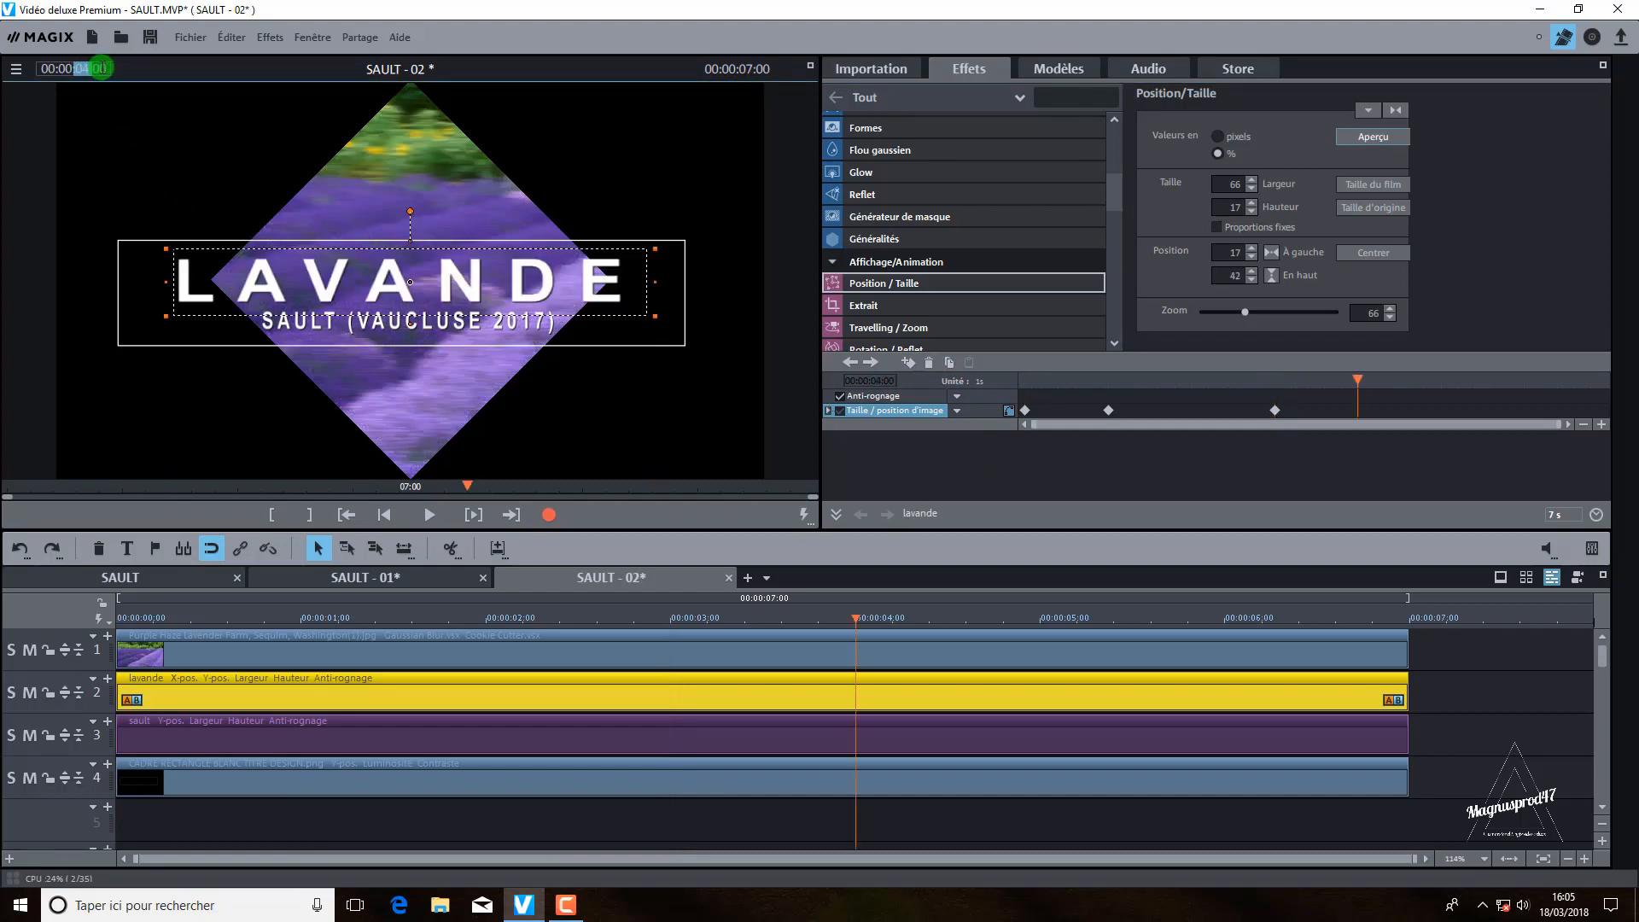
{"action": "scroll", "coordinate": [100, 68], "scroll_direction": "up", "scroll_amount": 10}
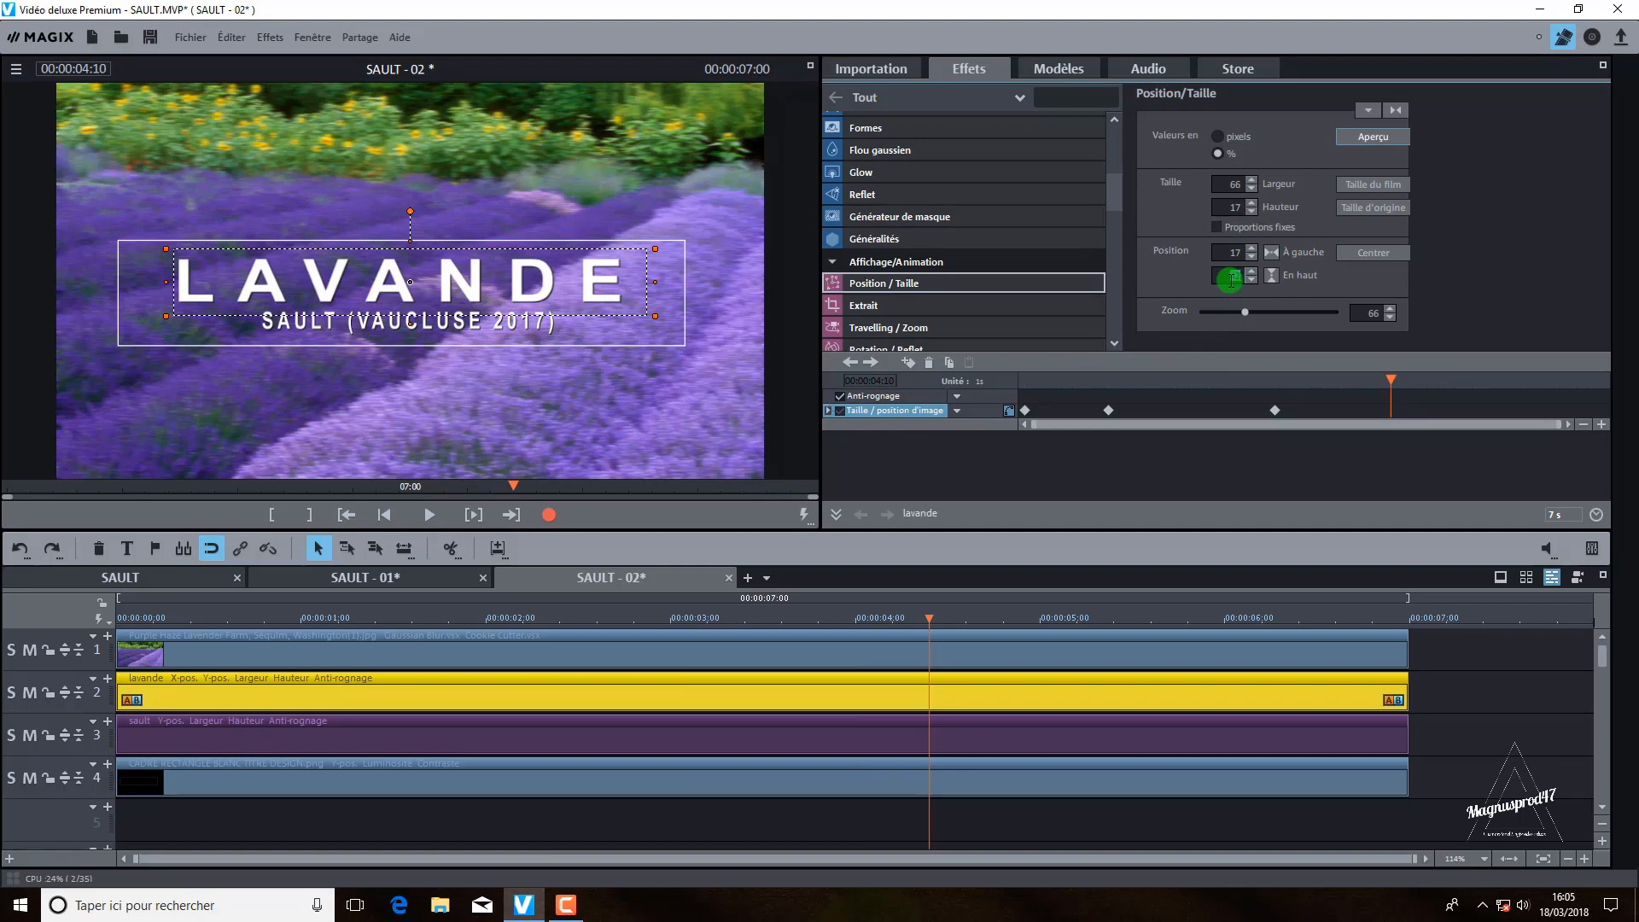
{"action": "key", "text": "BackSpace"}
{"action": "key", "text": "Return"}
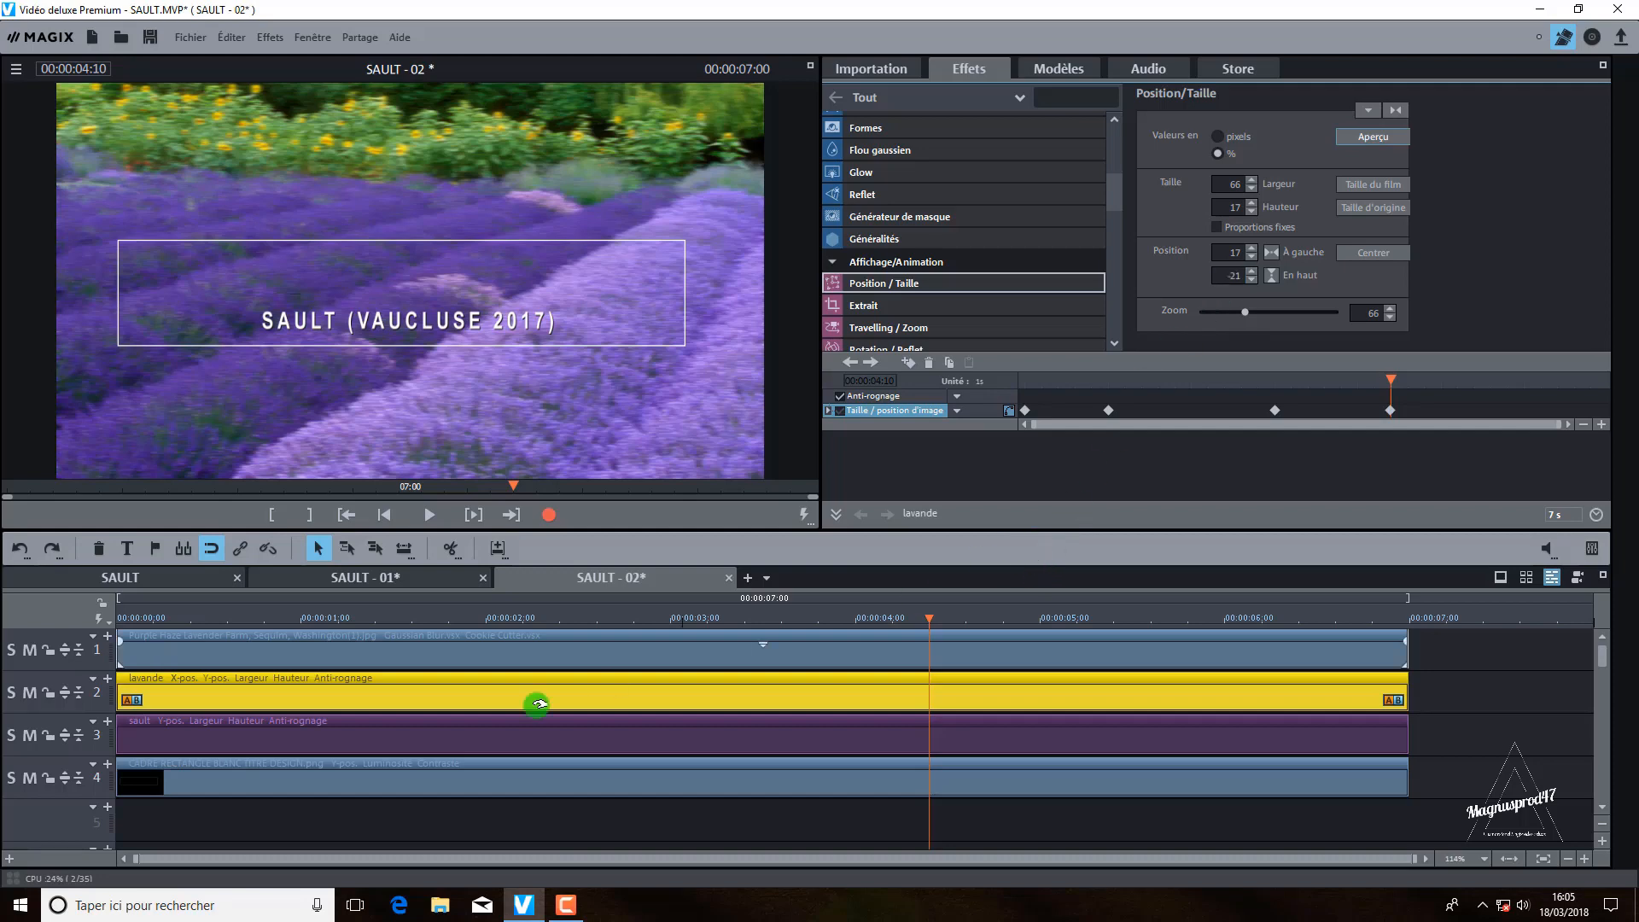
Step: Select the sault title and, at 00:00:00:05, set its vertical position (En haut) to 102%
{"action": "left_click", "coordinate": [420, 739]}
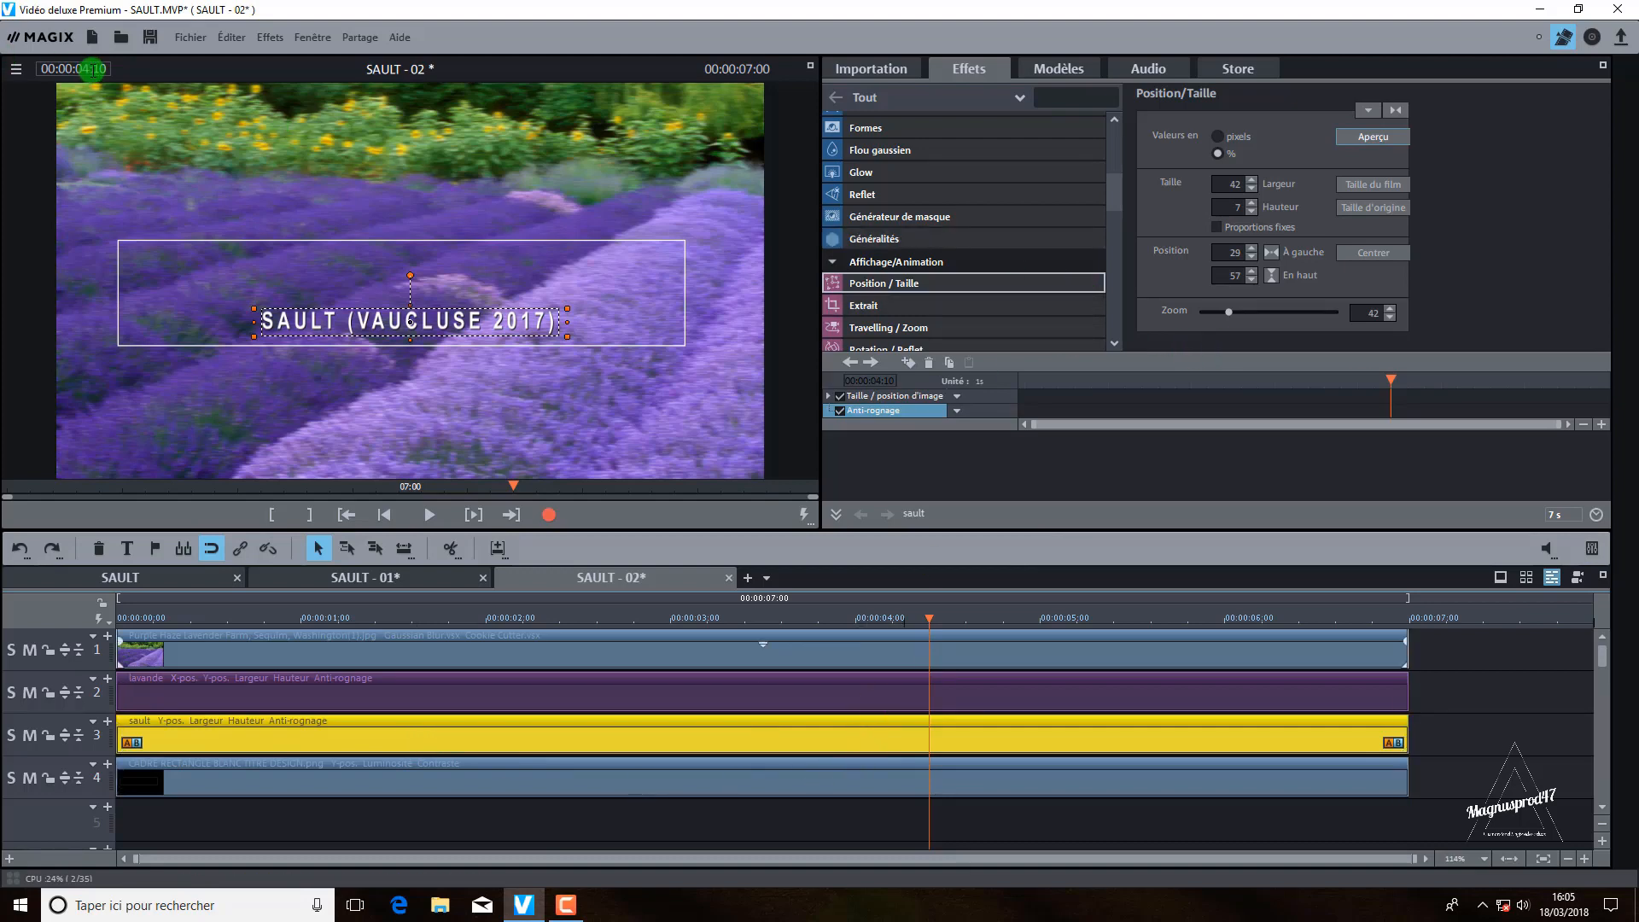
{"action": "left_click_drag", "start_coordinate": [1391, 380], "coordinate": [945, 423]}
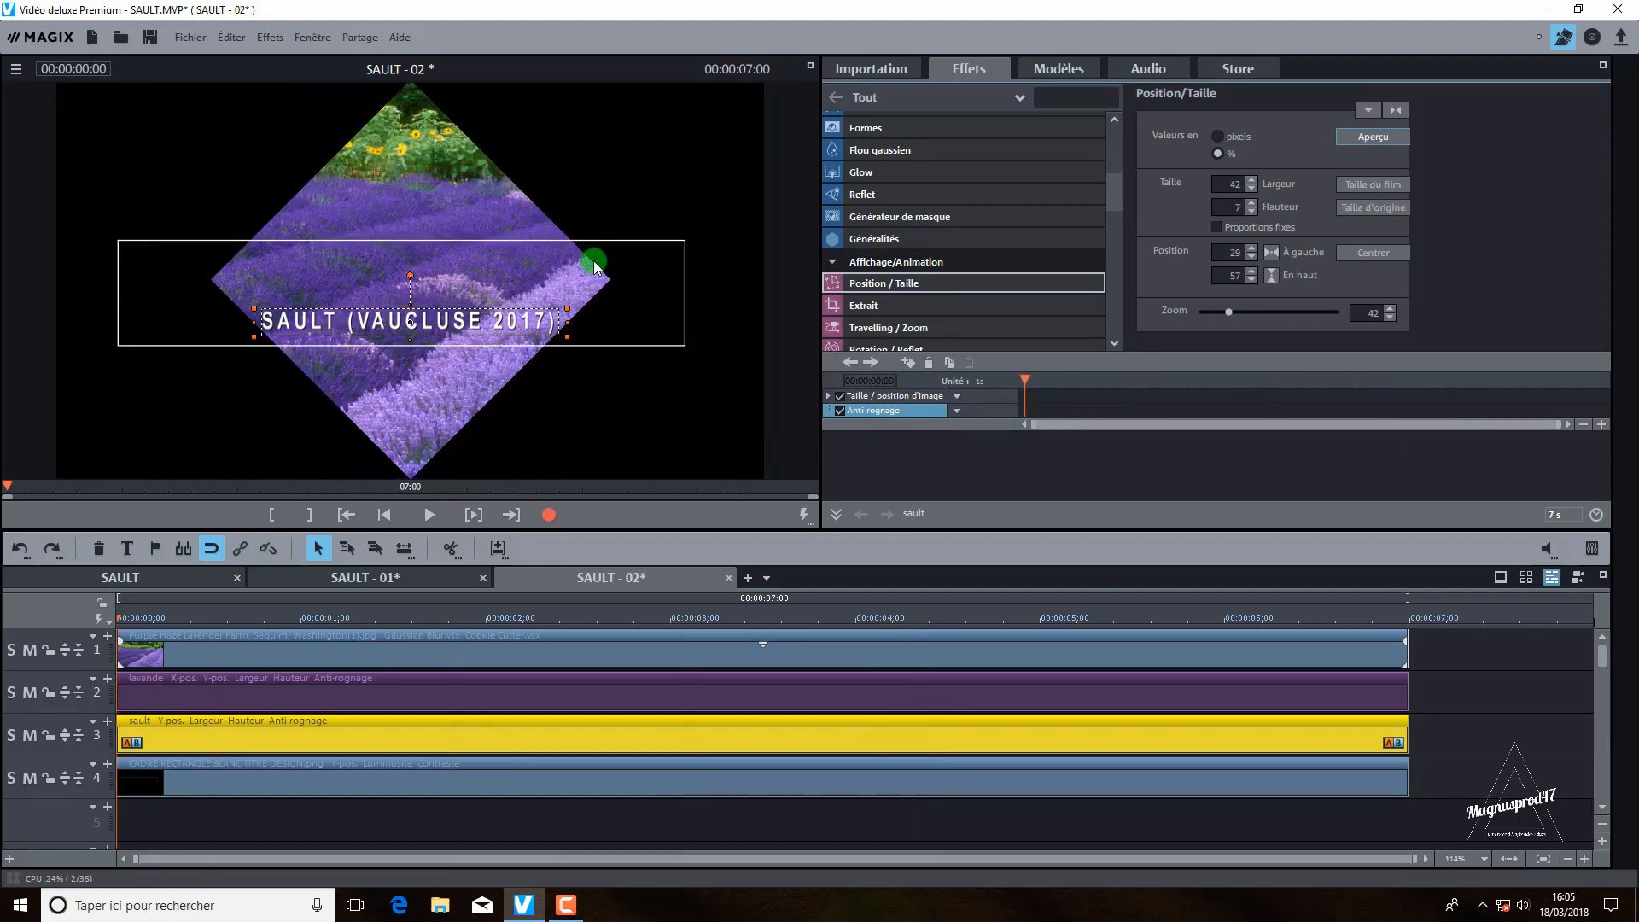
{"action": "left_click", "coordinate": [99, 68]}
{"action": "type", "text": "5"}
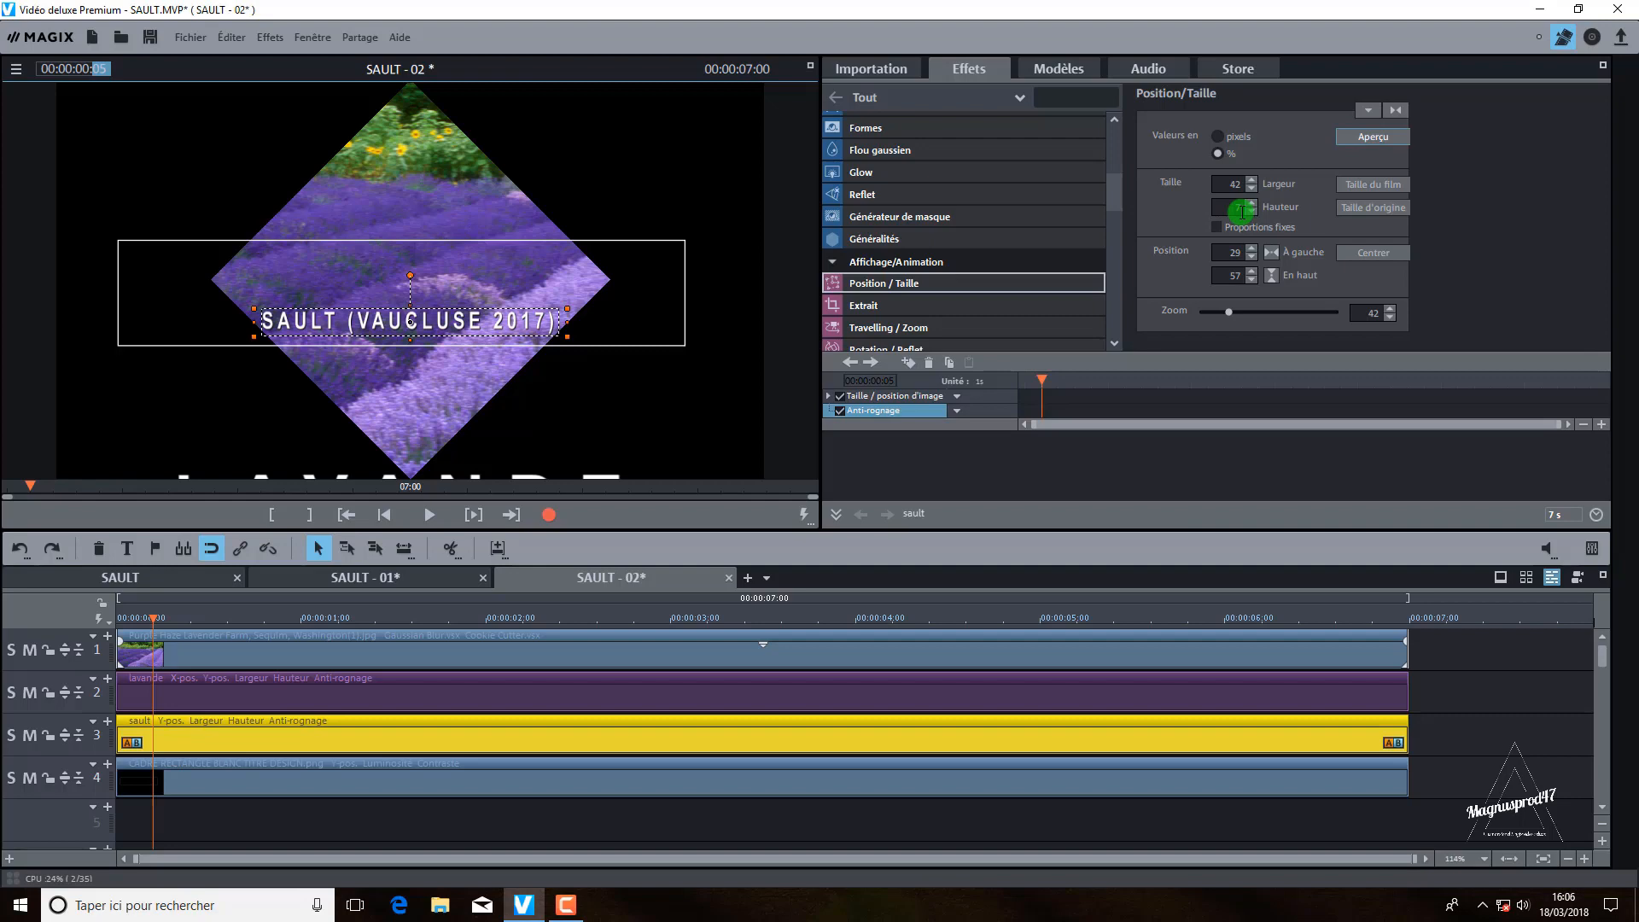
{"action": "left_click", "coordinate": [1231, 276]}
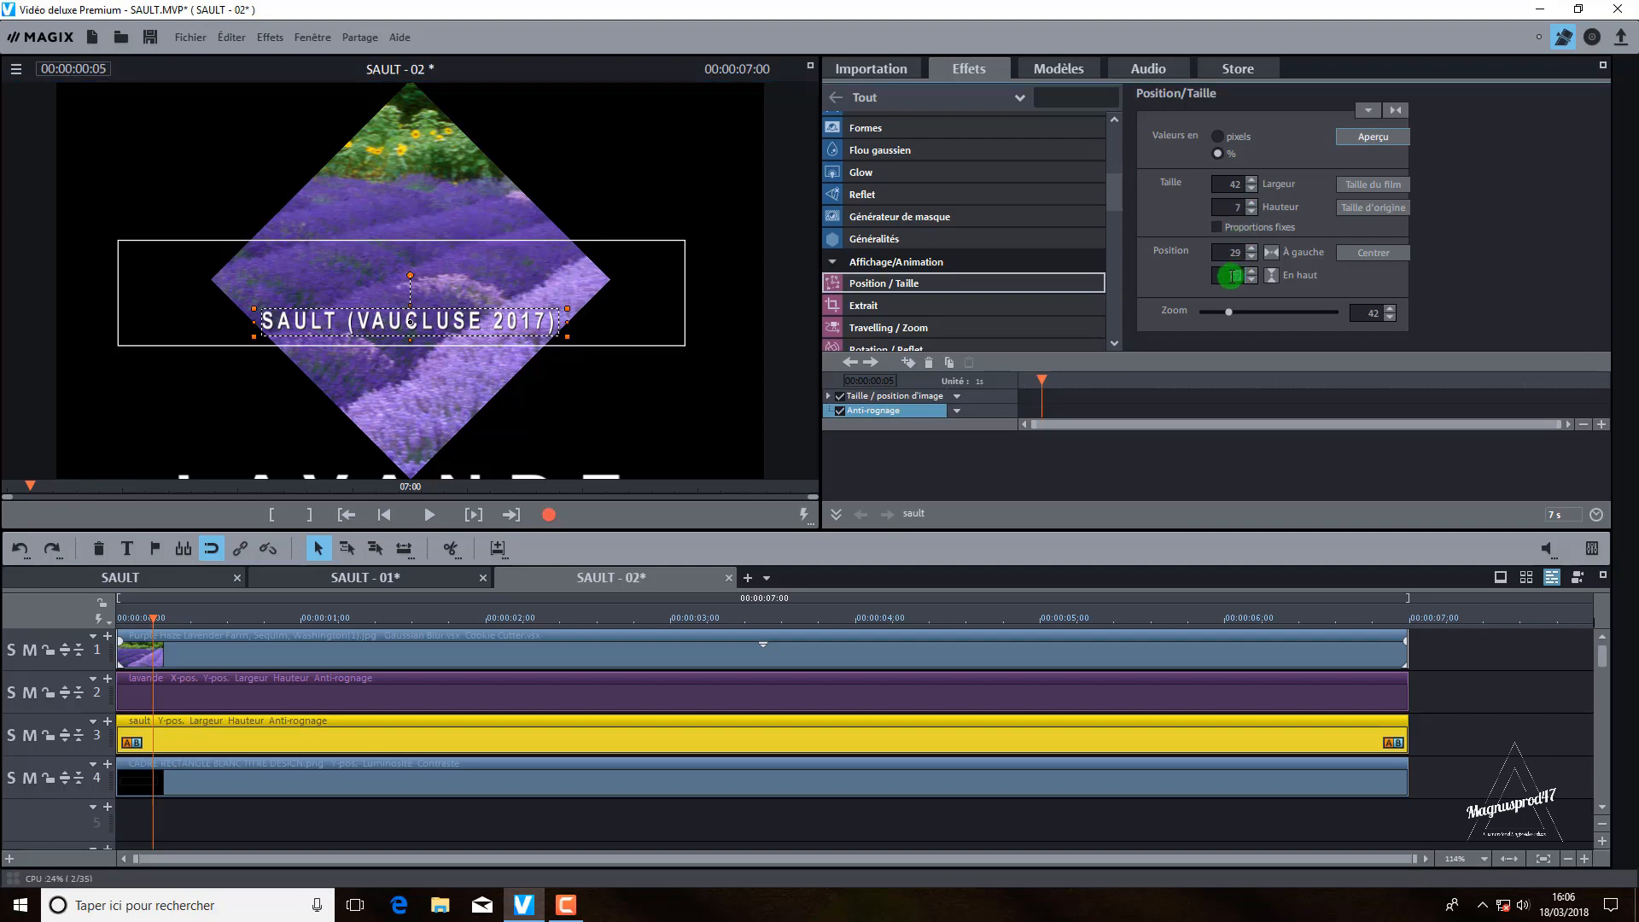
{"action": "type", "text": "1"}
{"action": "type", "text": "12"}
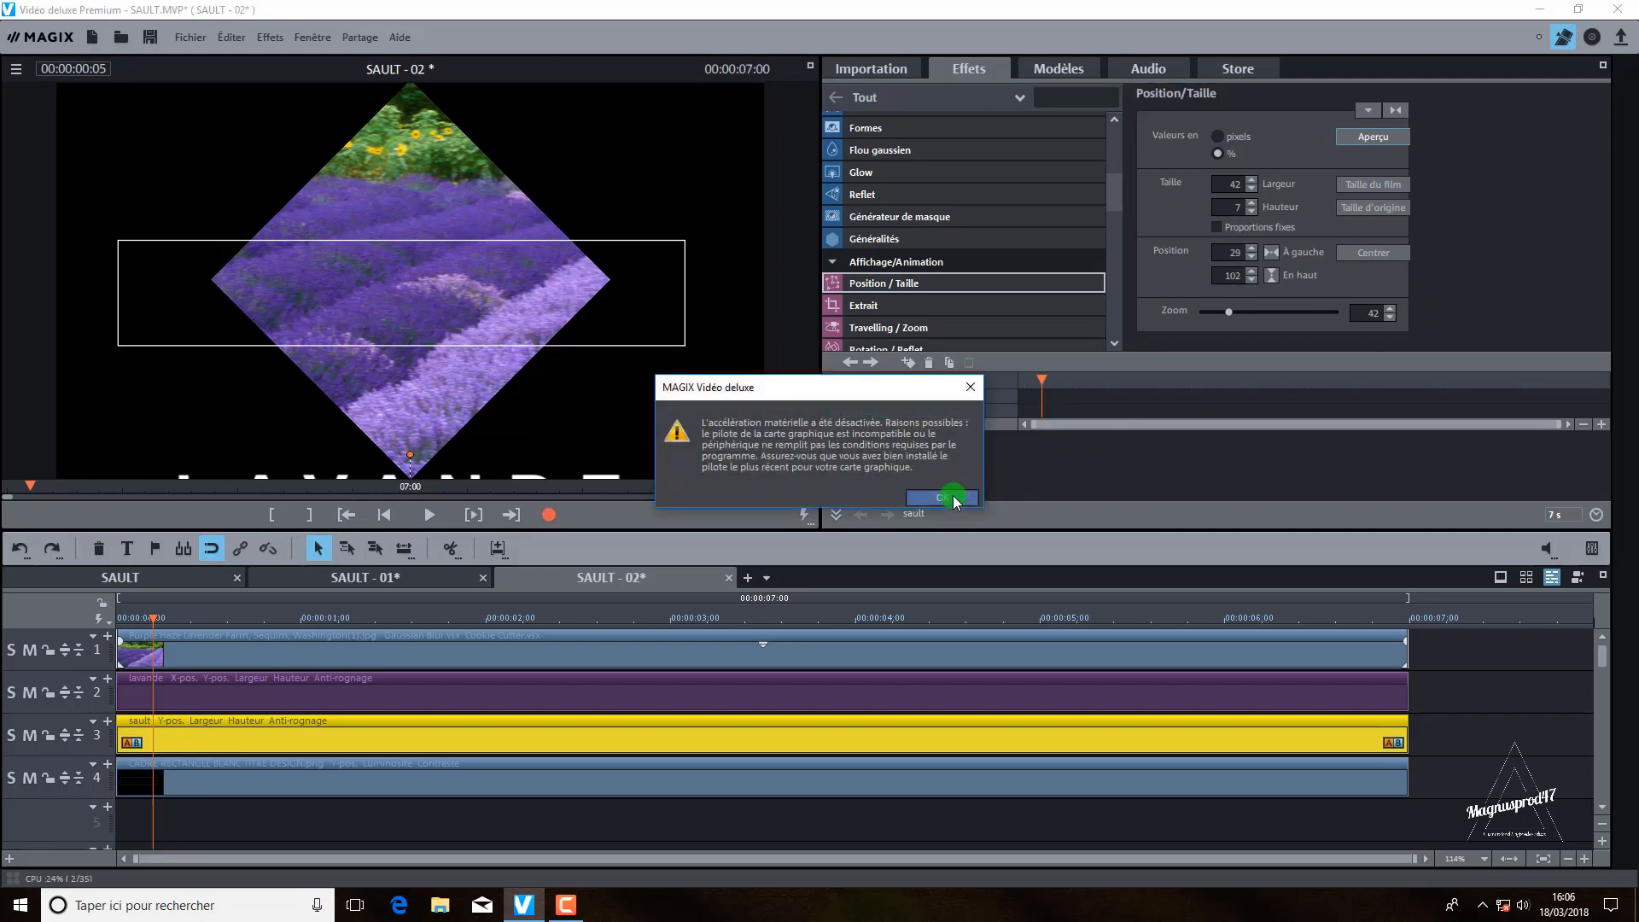
{"action": "left_click", "coordinate": [953, 495]}
Step: Add a size and position keyframe for the sault title at 00:00:00:05 and switch its curve mode
{"action": "left_click", "coordinate": [842, 743]}
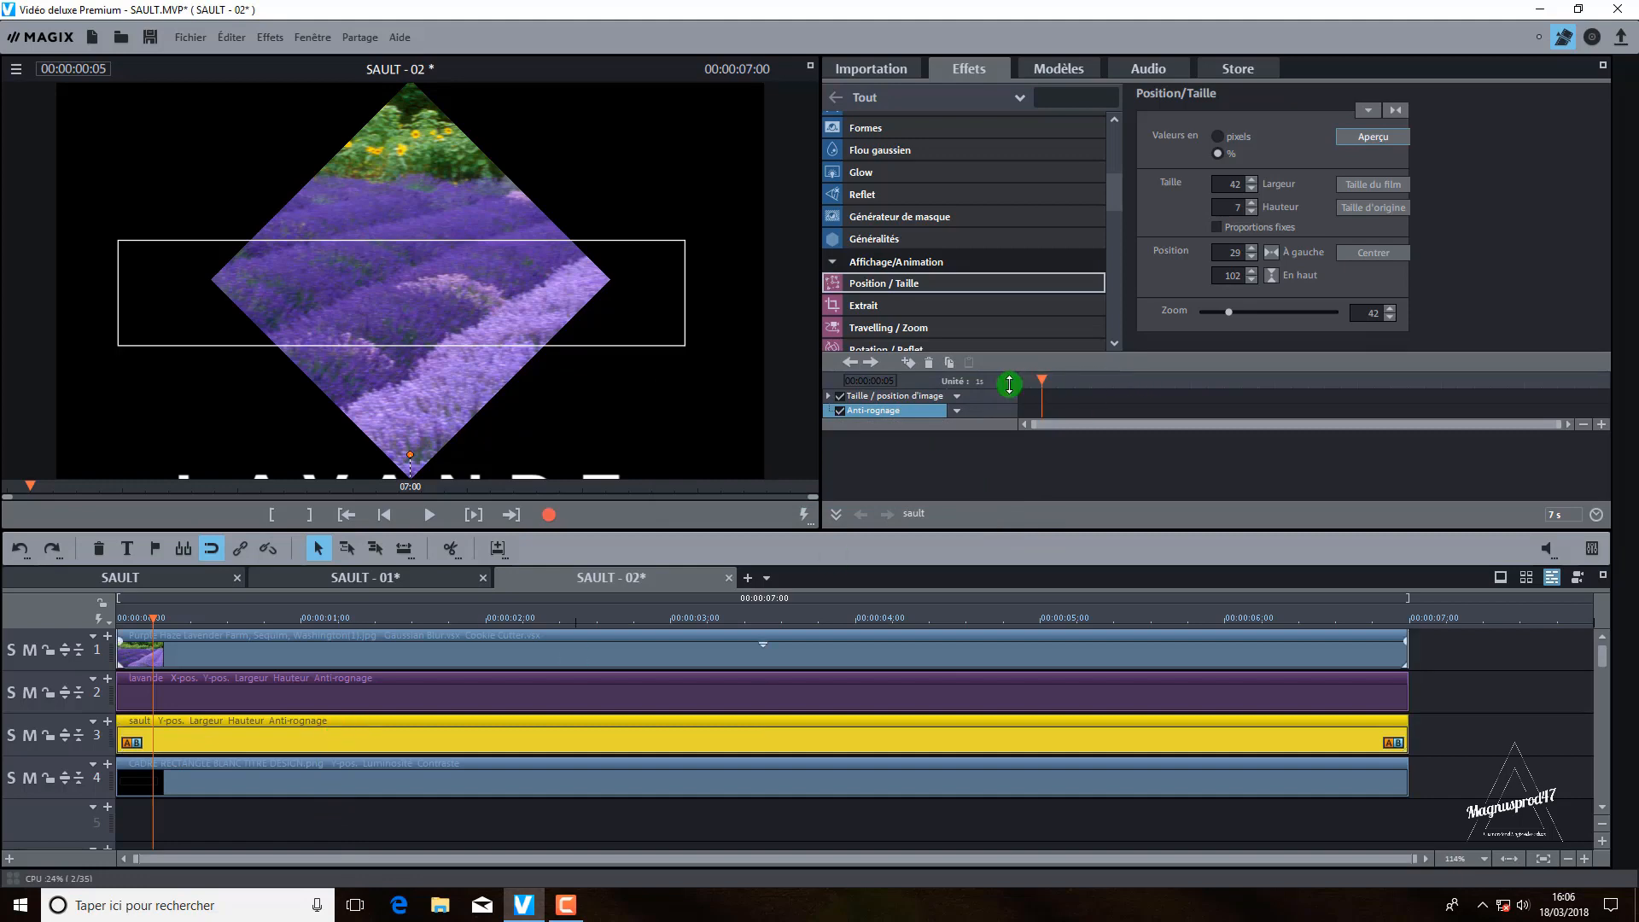
{"action": "left_click", "coordinate": [913, 369]}
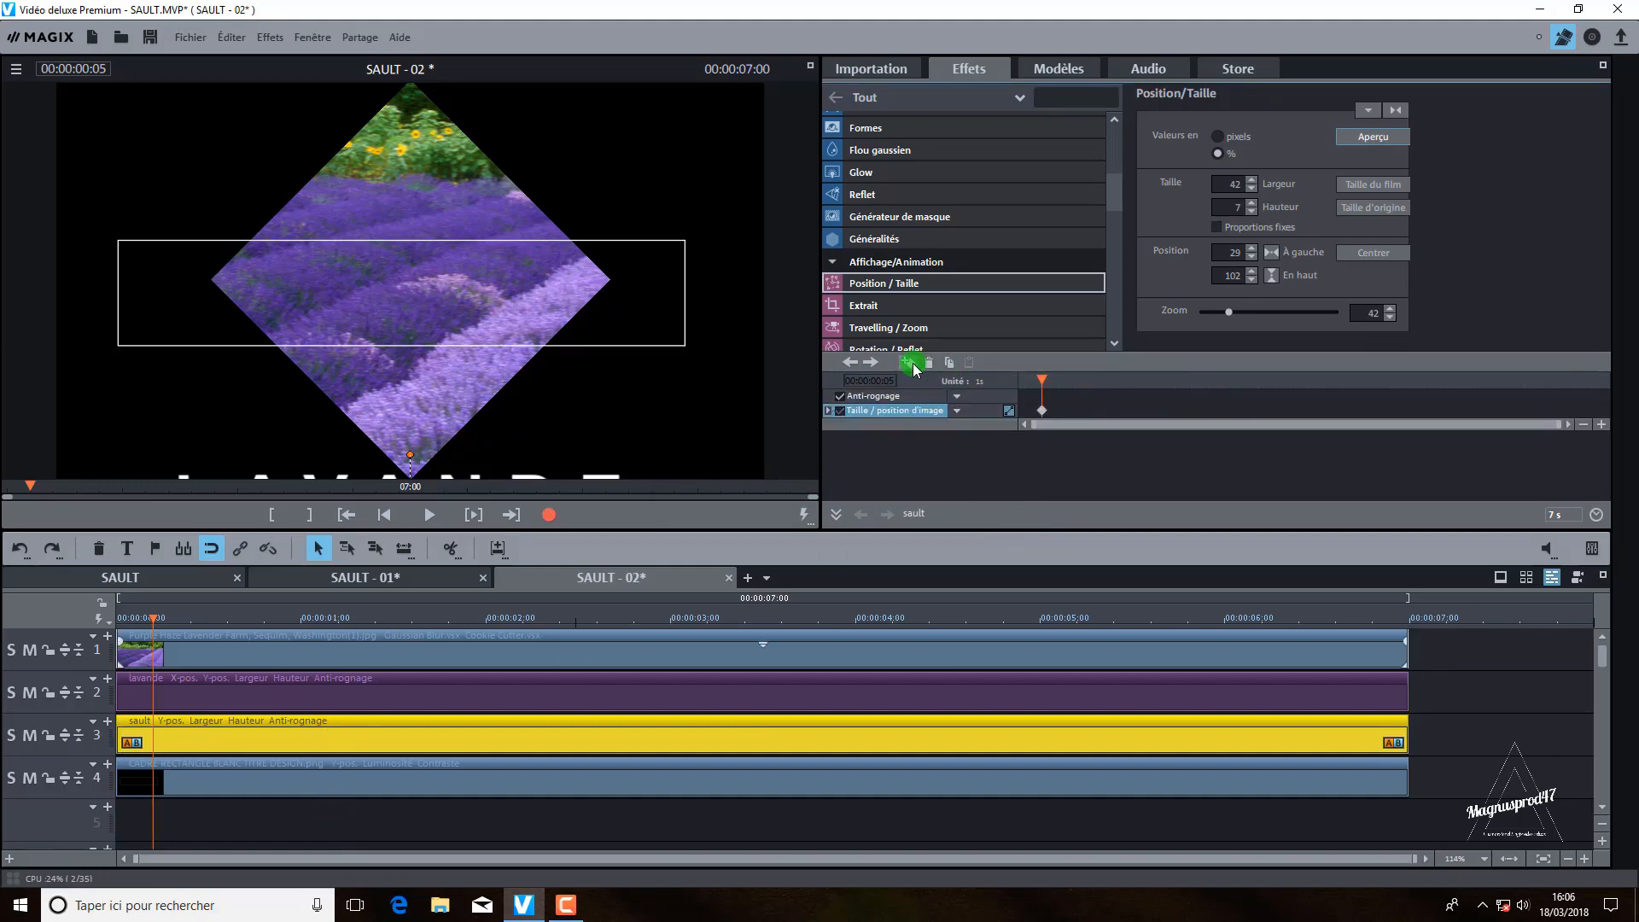
{"action": "left_click", "coordinate": [1016, 411]}
Step: At 00:00:01:05, set the sault title's vertical position (En haut) to 57% as a keyframe
{"action": "left_click", "coordinate": [85, 71]}
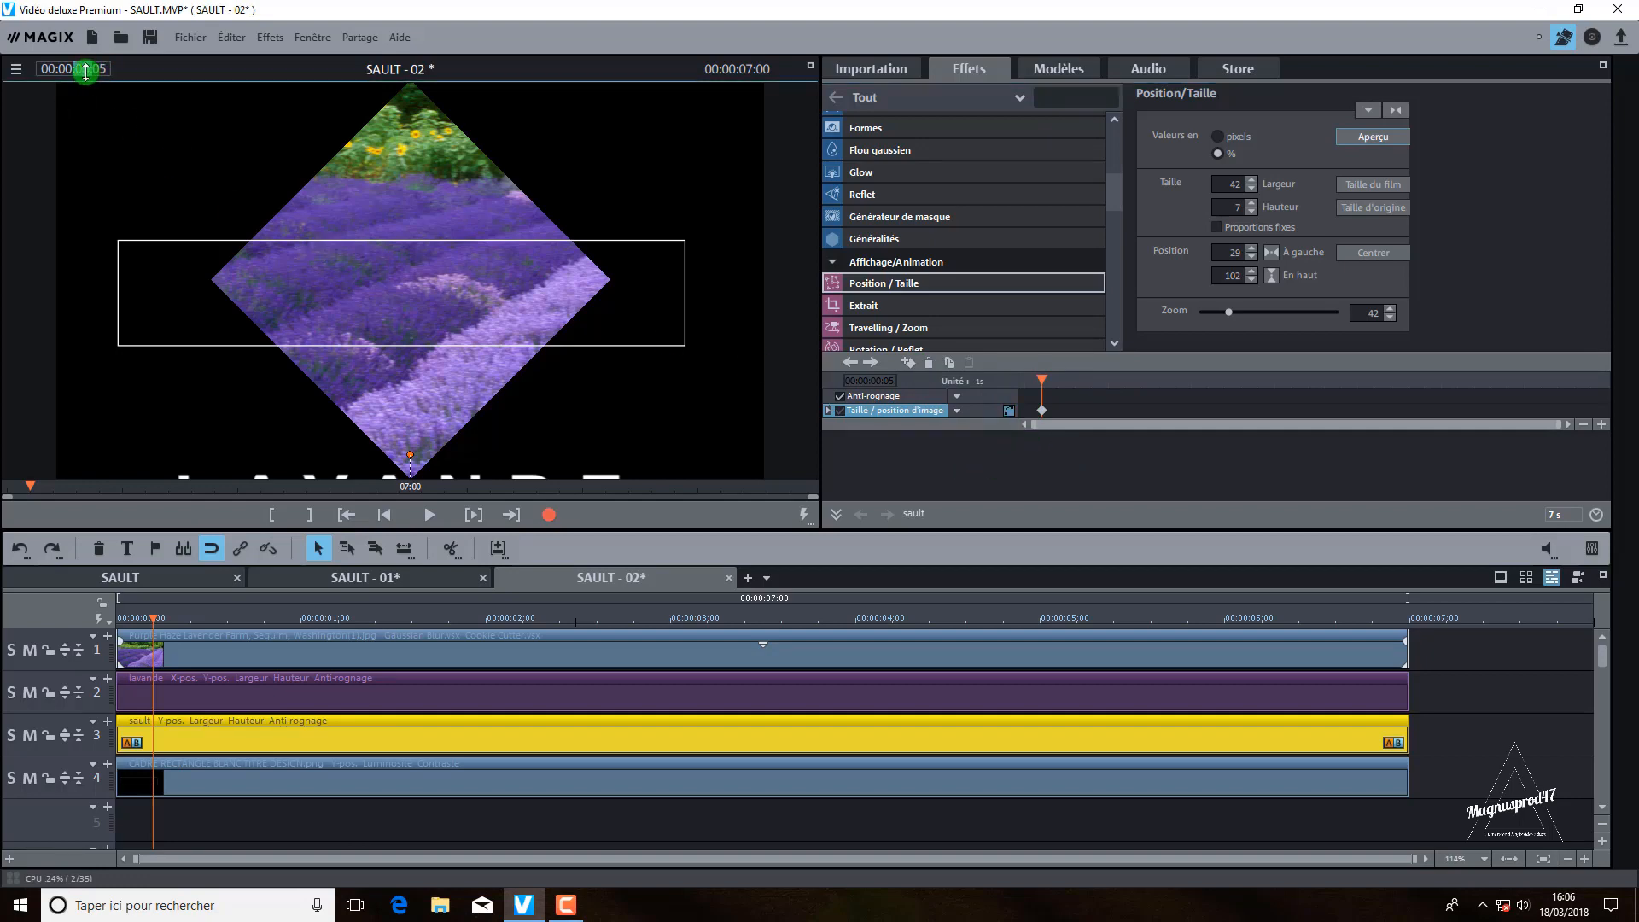
{"action": "scroll", "coordinate": [85, 71], "scroll_direction": "up", "scroll_amount": 1}
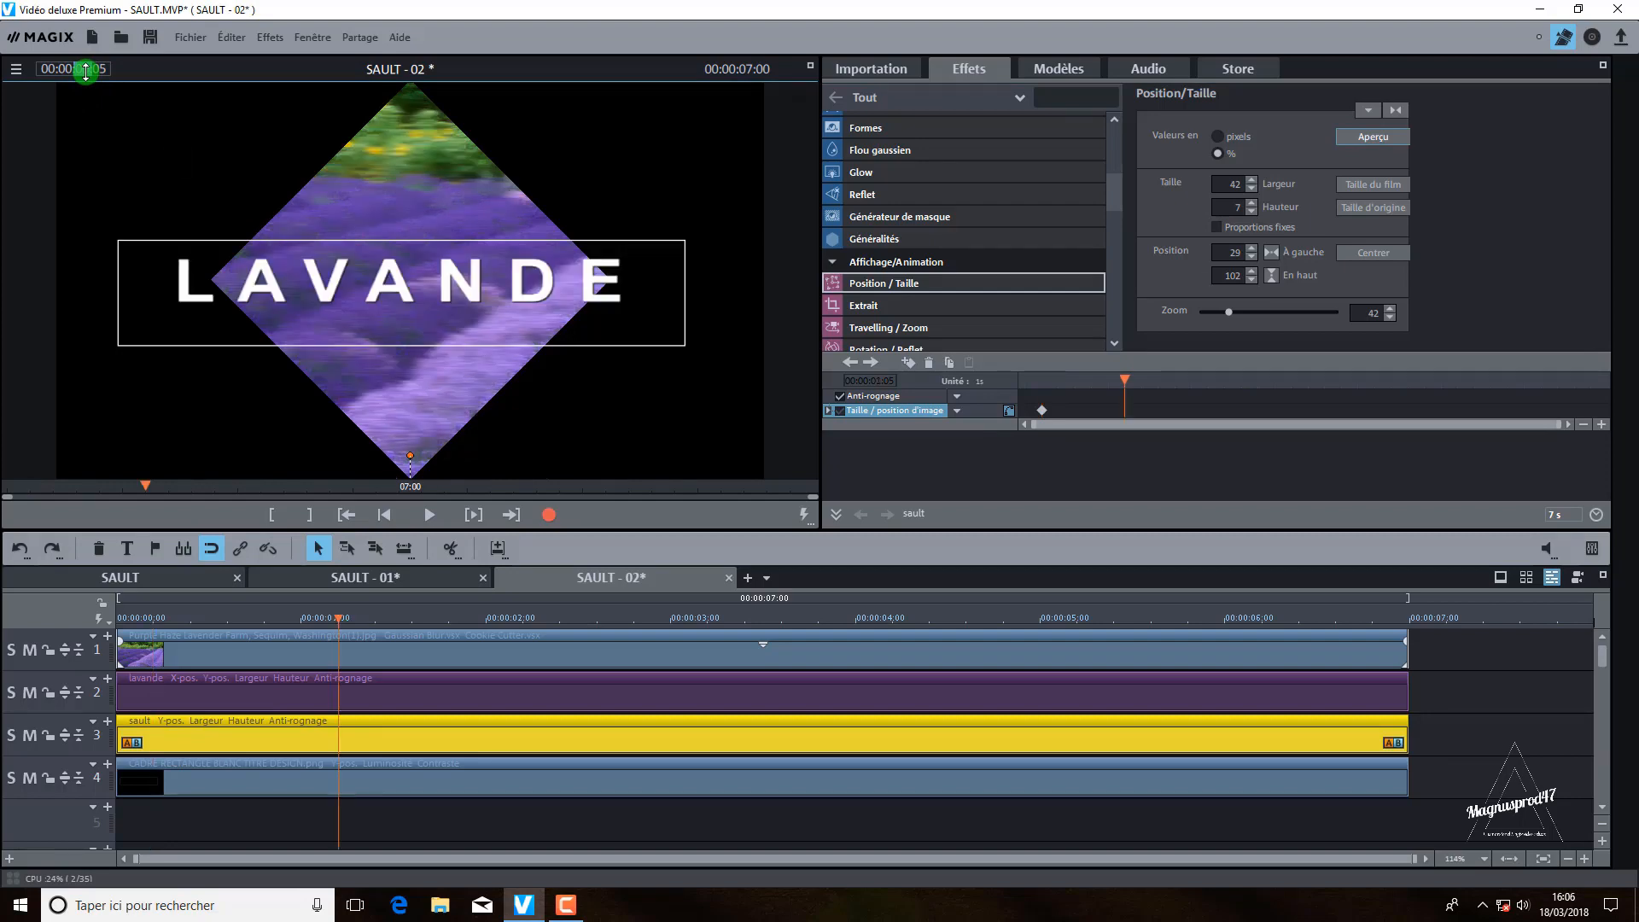
{"action": "double_click", "coordinate": [1230, 276]}
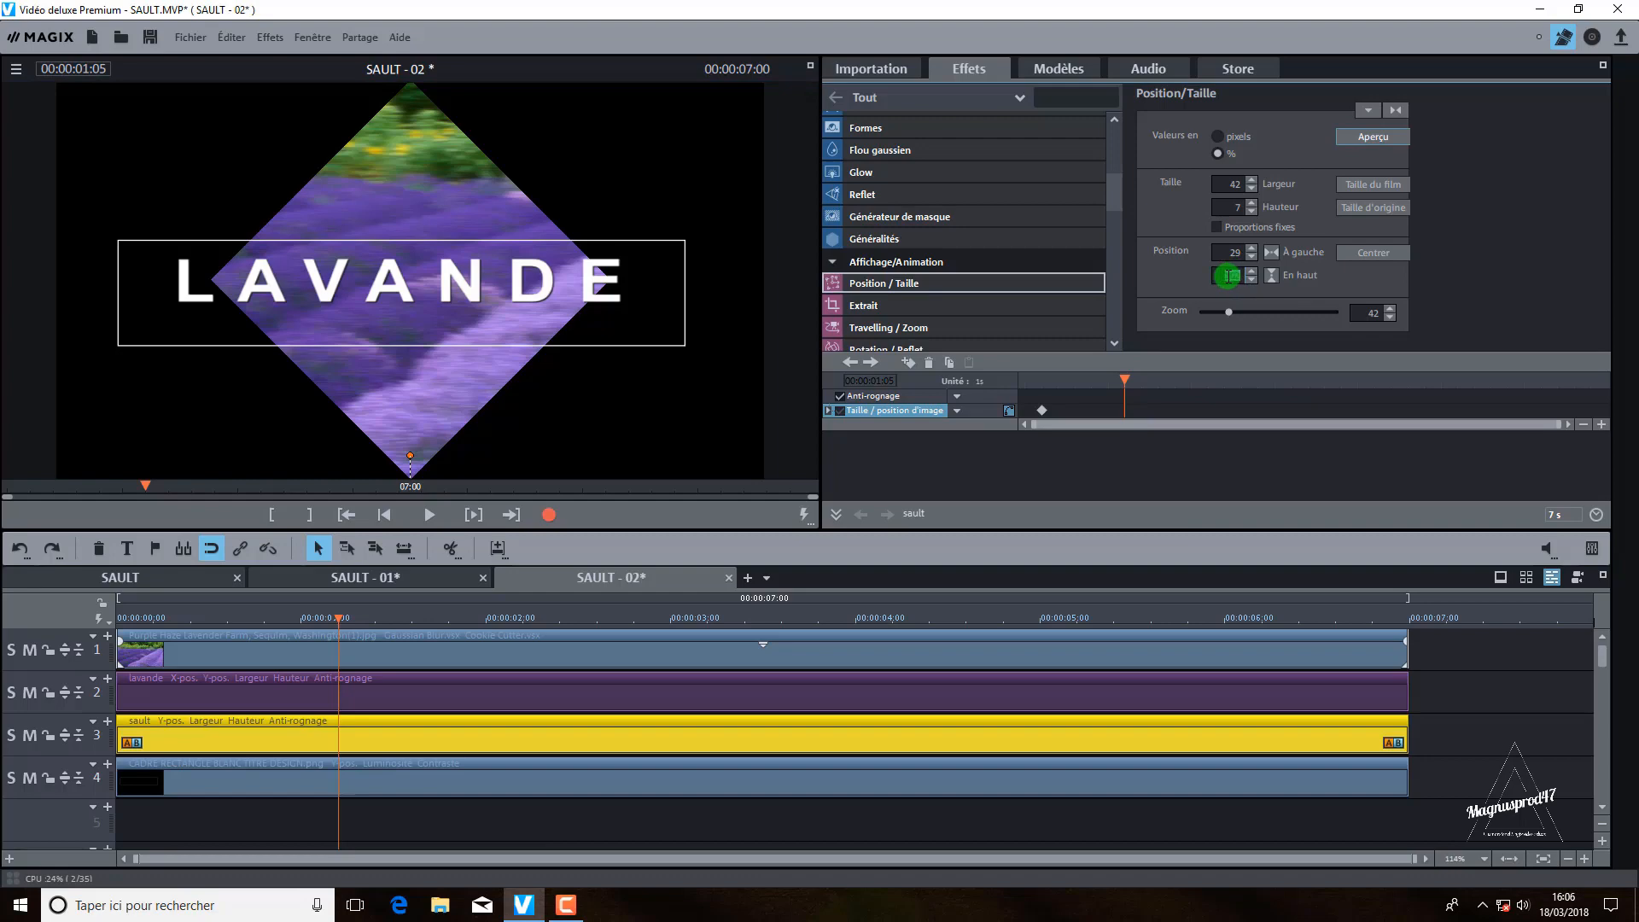
{"action": "type", "text": "57"}
{"action": "key", "text": "Return"}
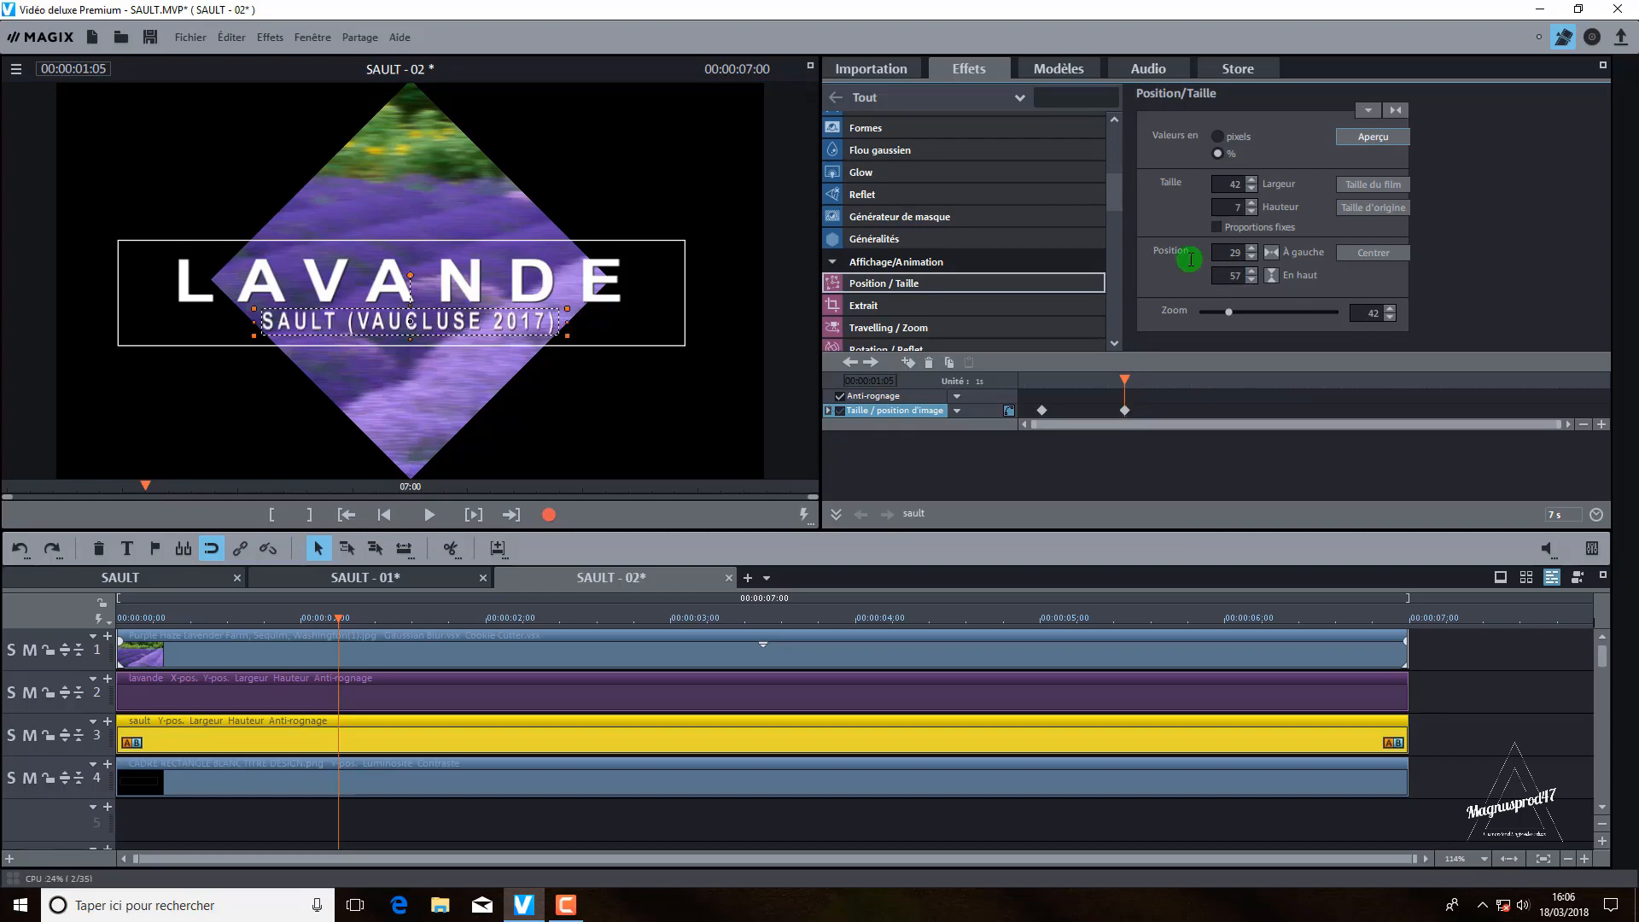
Step: Add a size and position keyframe for the sault title at 00:00:03:05, keeping the current position
{"action": "left_click", "coordinate": [81, 69]}
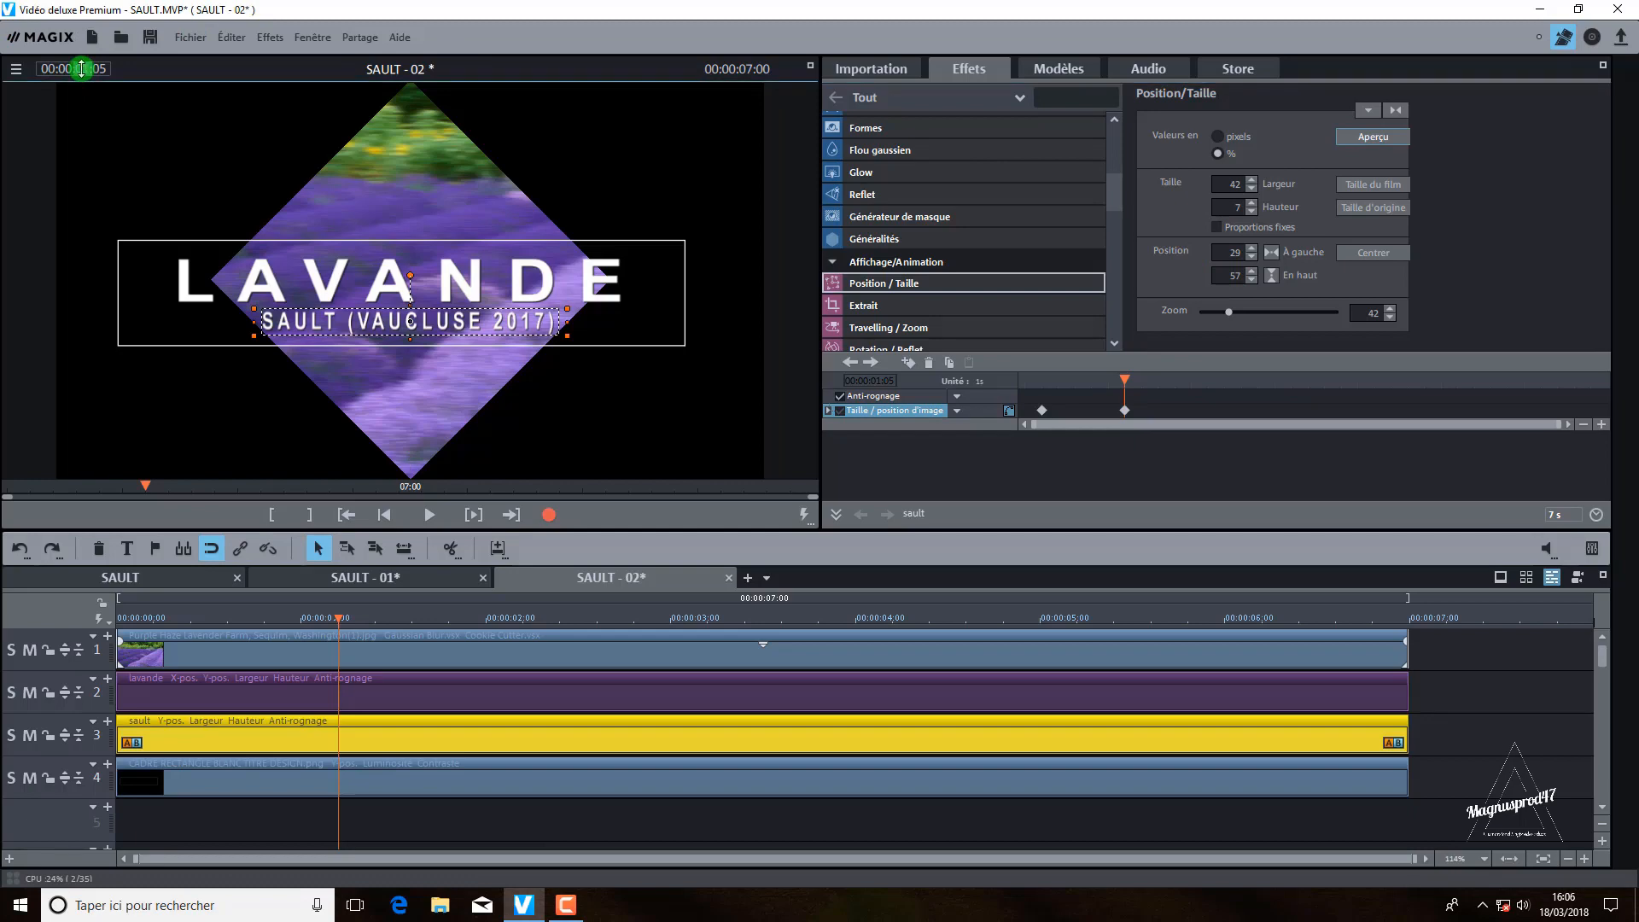
{"action": "scroll", "coordinate": [81, 69], "scroll_direction": "up", "scroll_amount": 2}
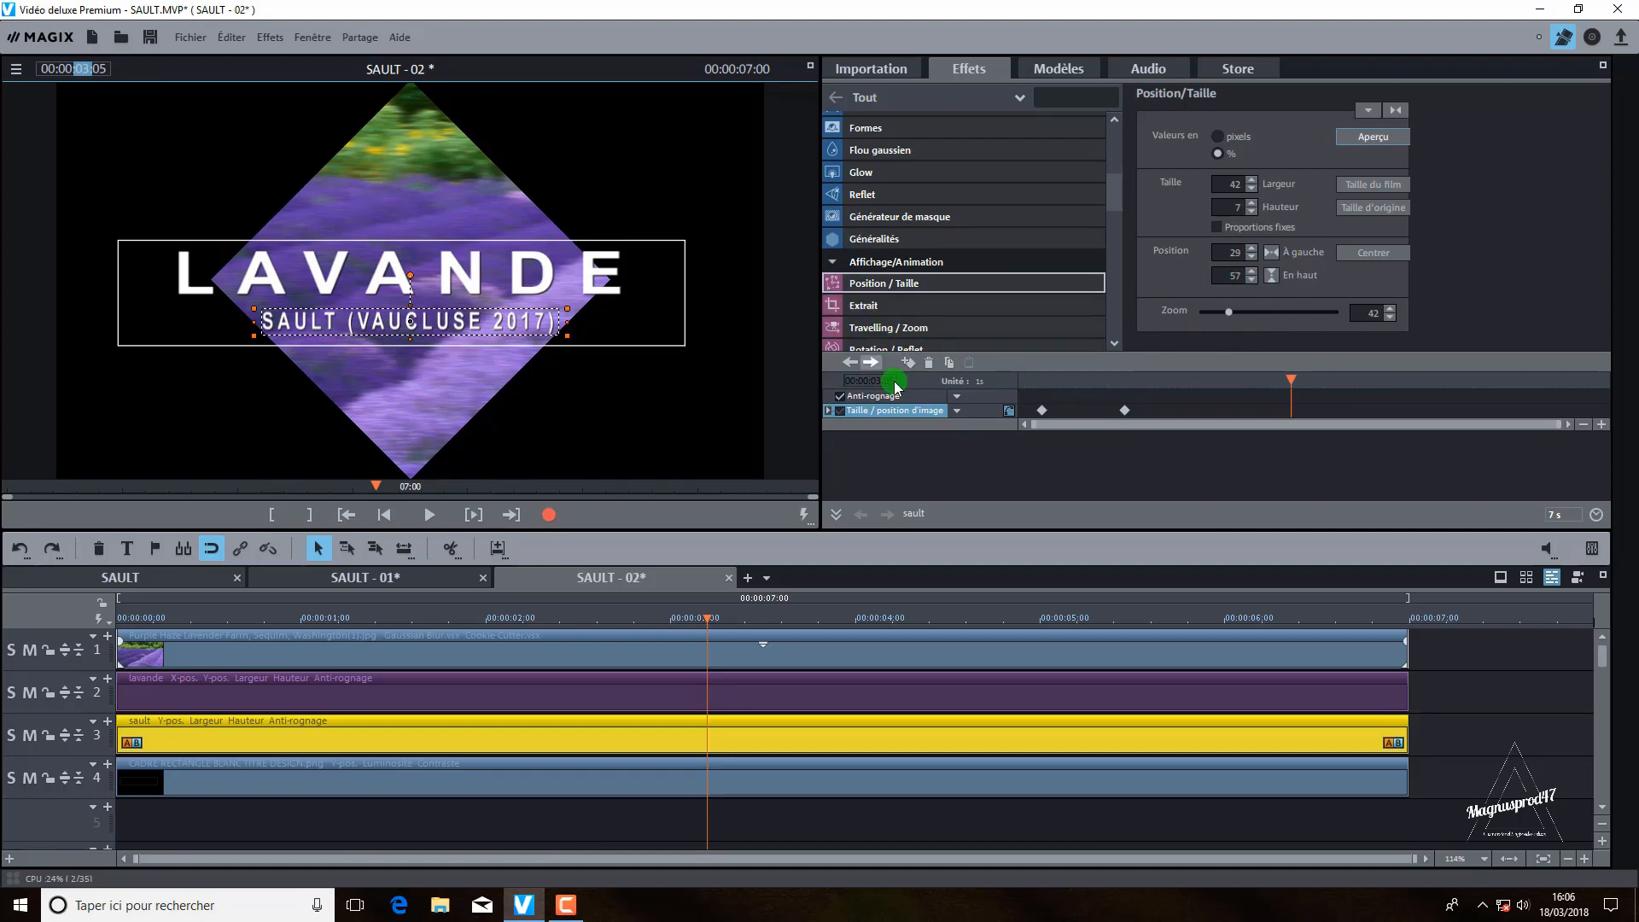
{"action": "left_click", "coordinate": [910, 364]}
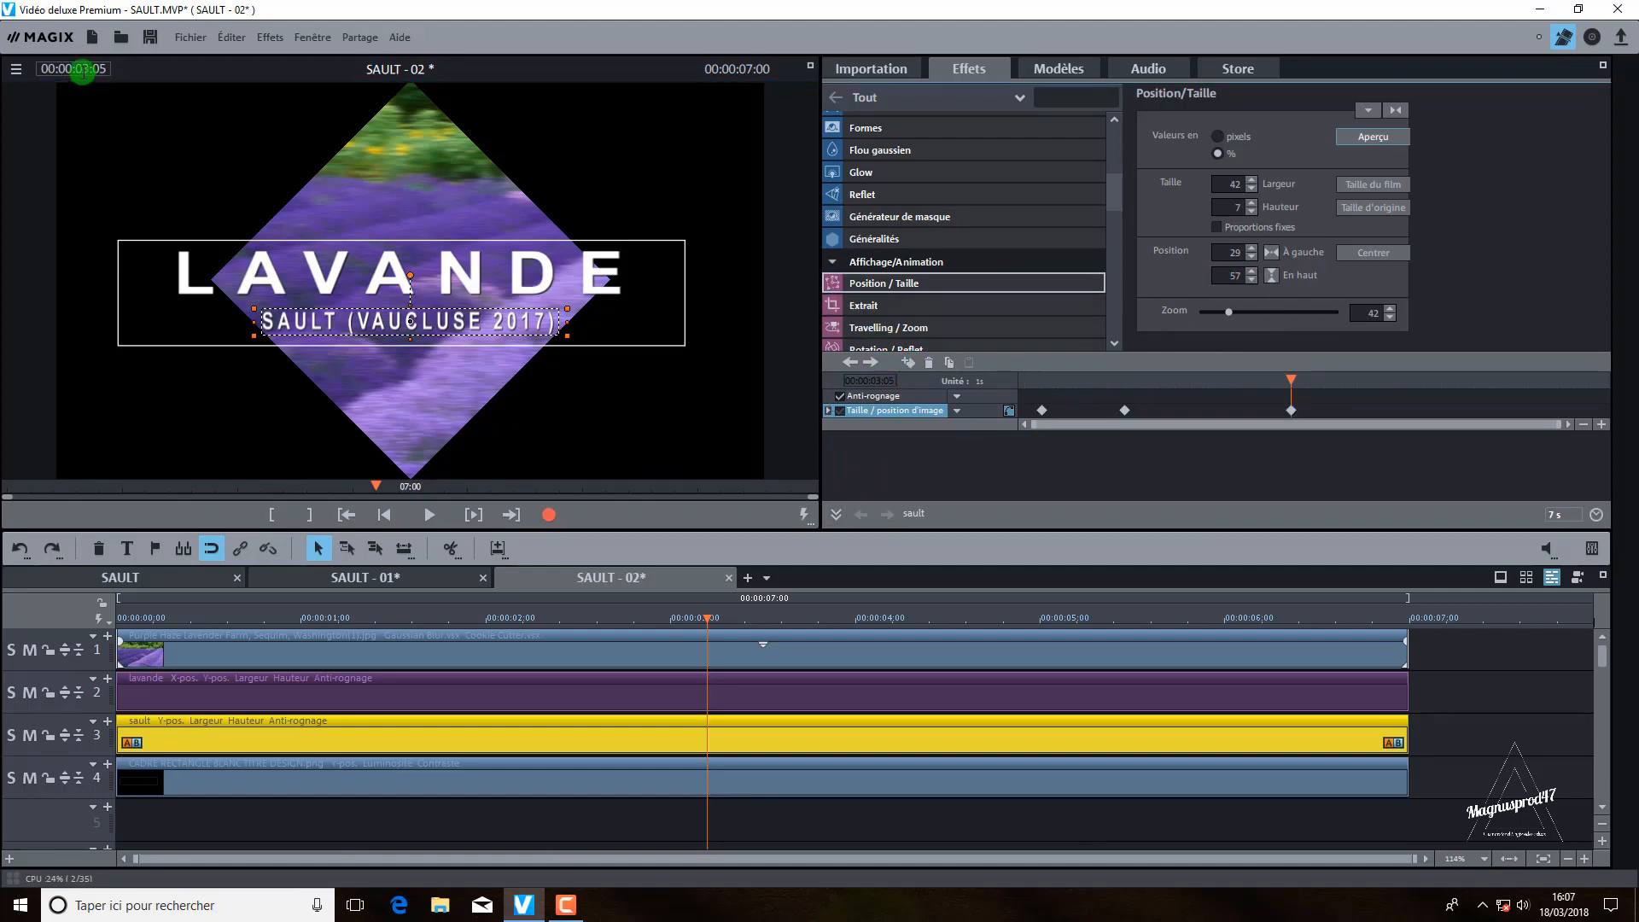
Step: At 00:00:04:15, change the sault title's vertical position (En haut) to move it out of the frame as a keyframe
{"action": "left_click_drag", "start_coordinate": [81, 71], "coordinate": [95, 68]}
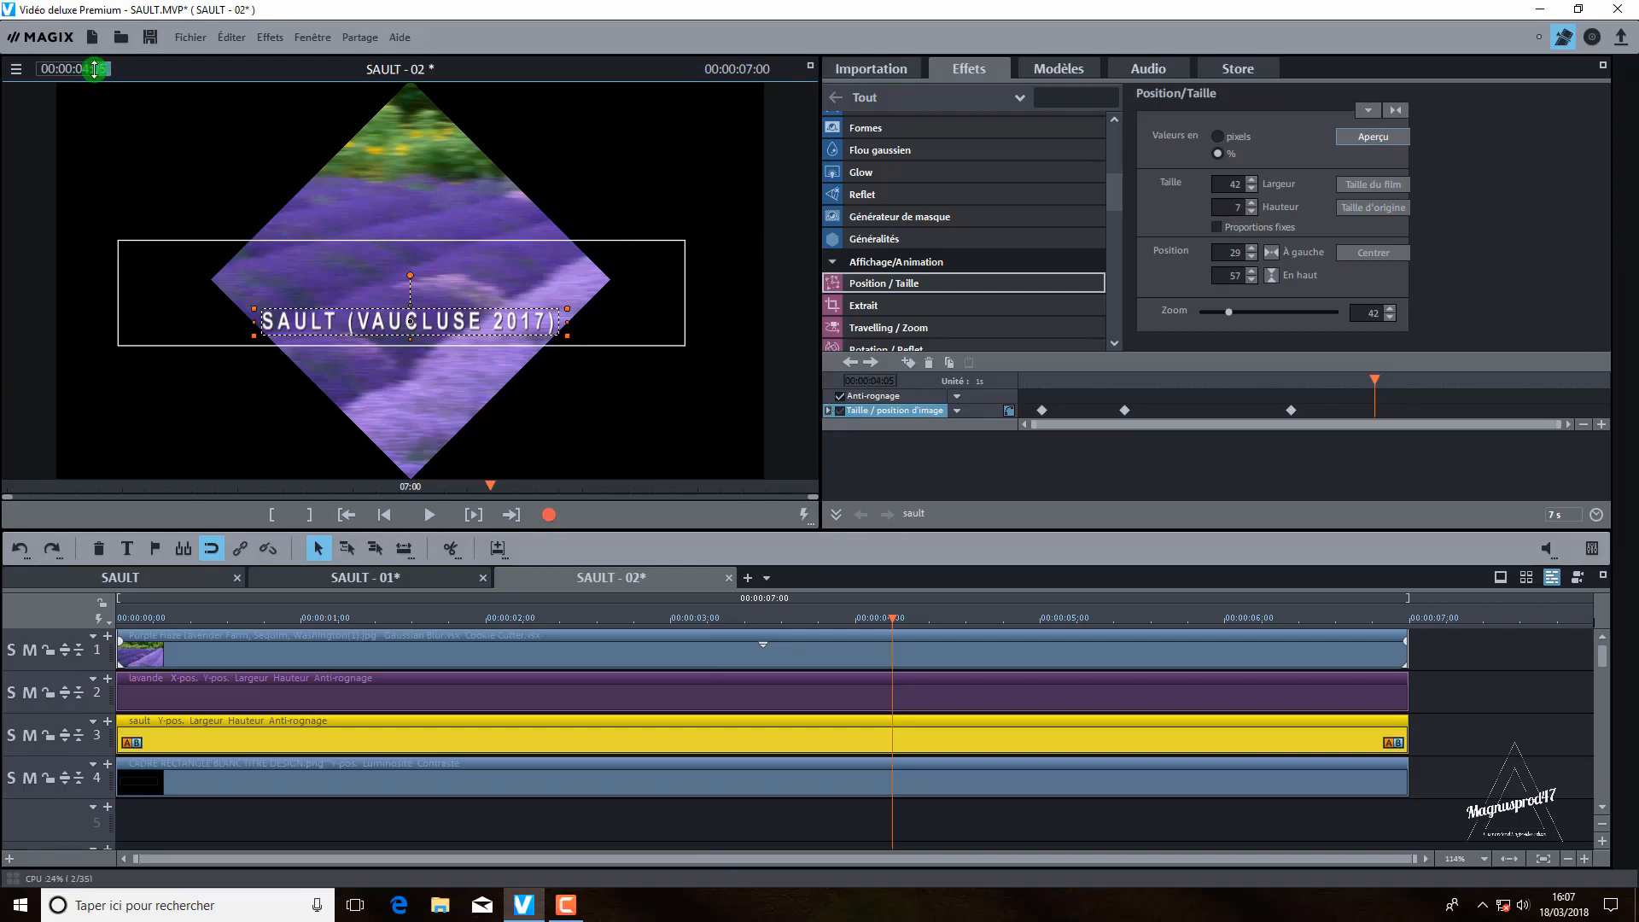
{"action": "scroll", "coordinate": [94, 68], "scroll_direction": "down", "scroll_amount": 4}
{"action": "scroll", "coordinate": [94, 68], "scroll_direction": "up", "scroll_amount": 14}
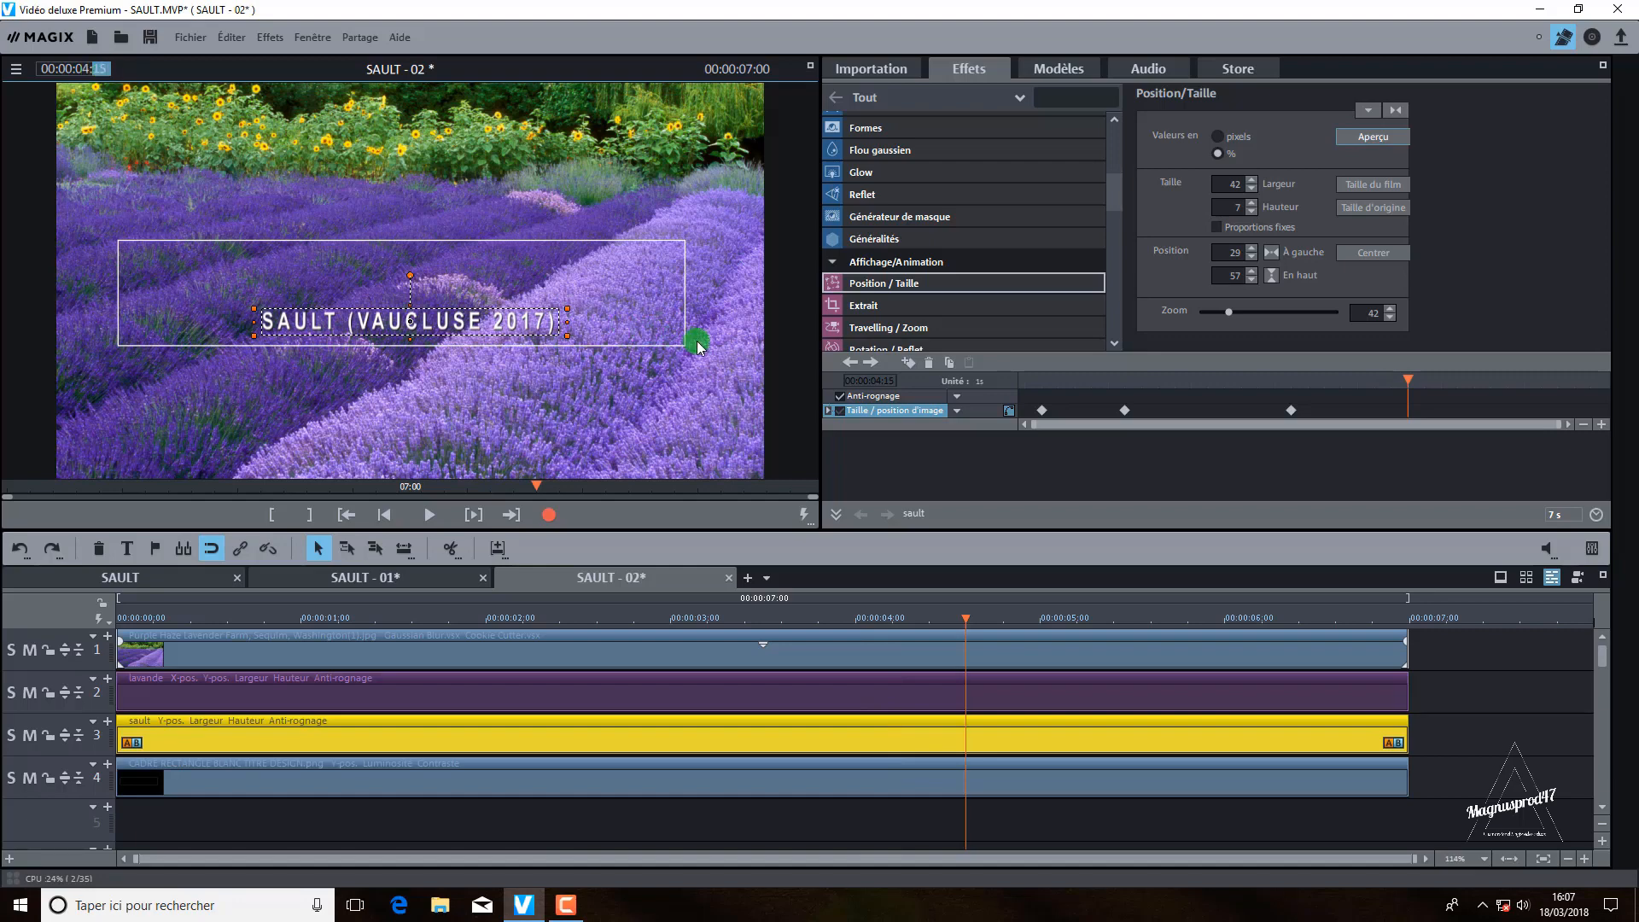
{"action": "double_click", "coordinate": [1230, 274]}
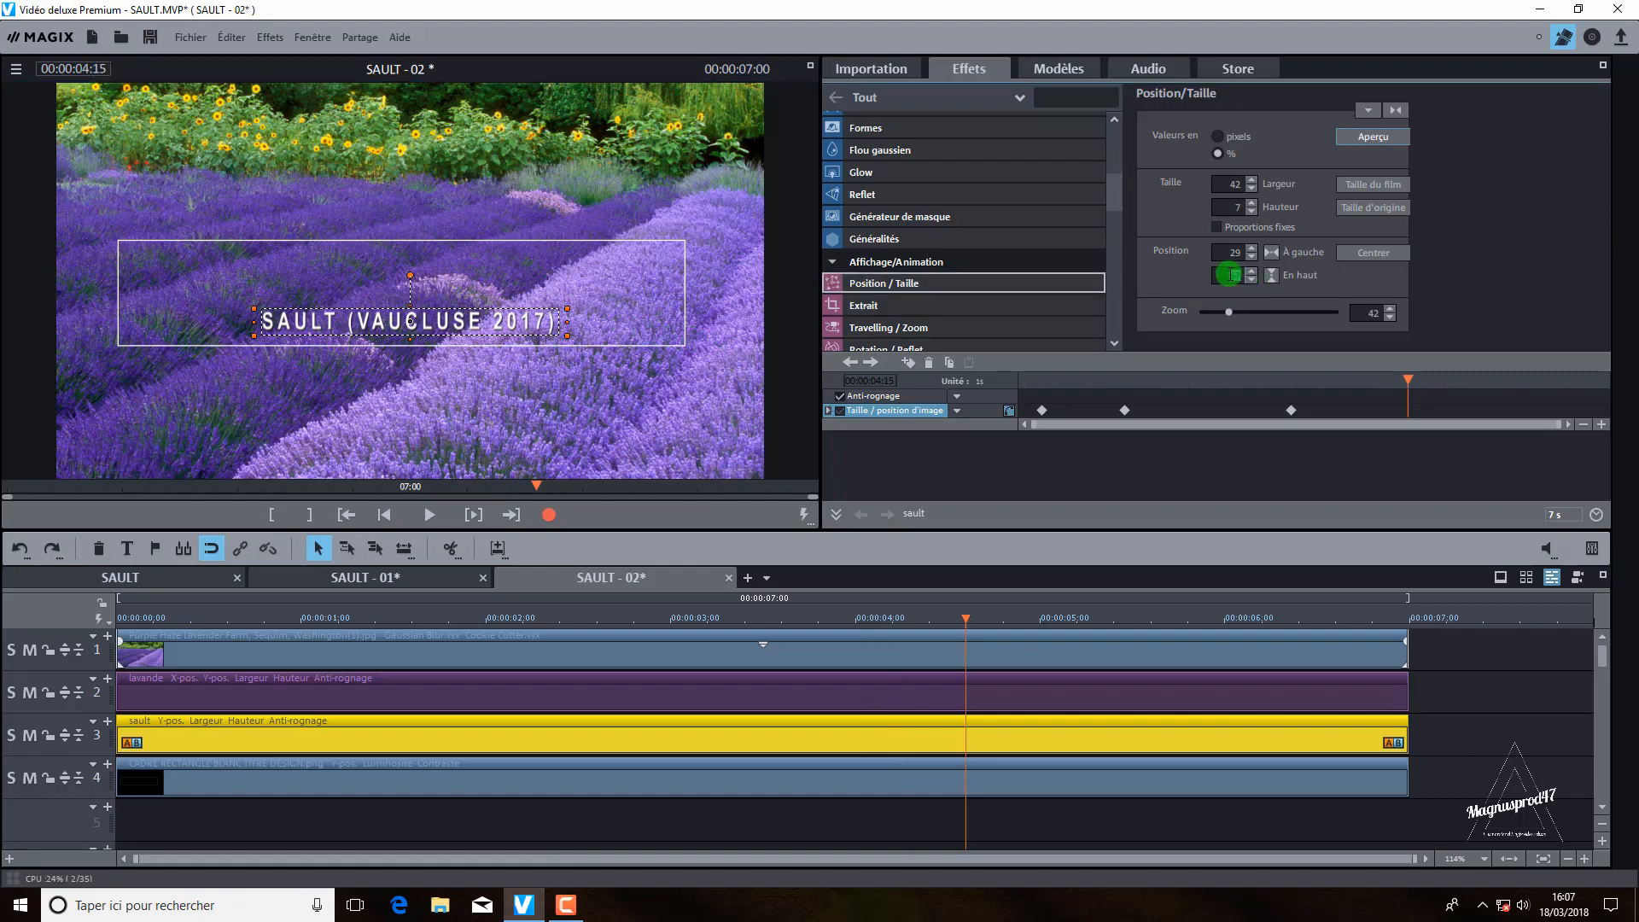
{"action": "type", "text": "16"}
{"action": "key", "text": "Return"}
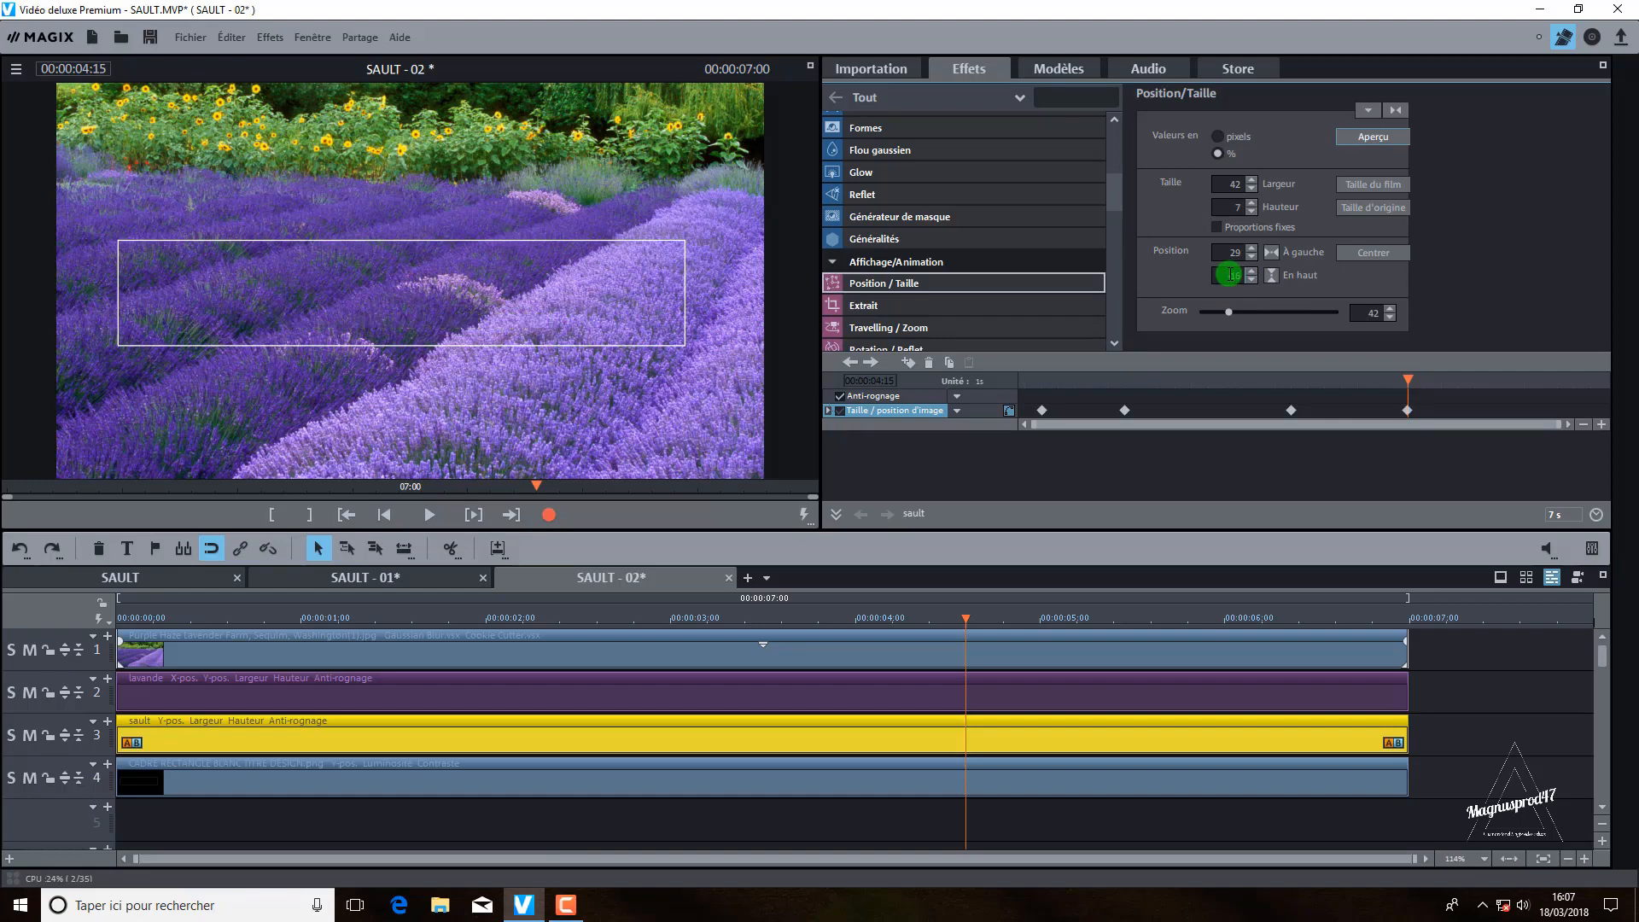
Step: Add a size and position keyframe for the white rectangle image at 00:00:00:08 with its vertical position (En haut) at 100%
{"action": "left_click", "coordinate": [893, 785]}
{"action": "left_click_drag", "start_coordinate": [966, 620], "coordinate": [99, 629]}
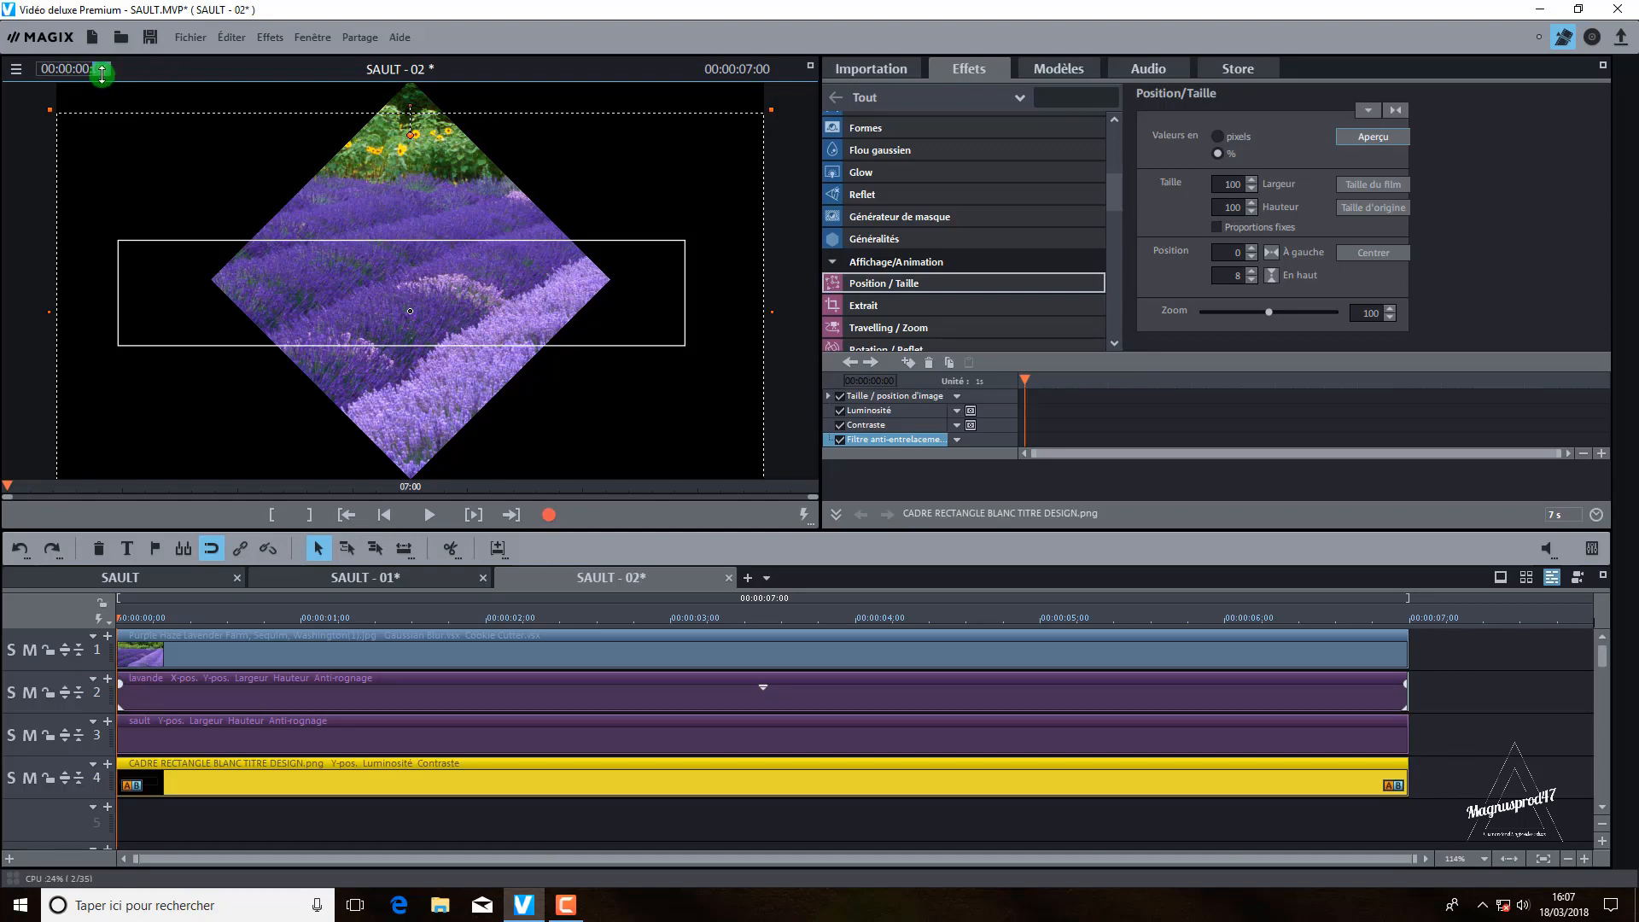
{"action": "key", "text": "space"}
{"action": "left_click", "coordinate": [101, 74]}
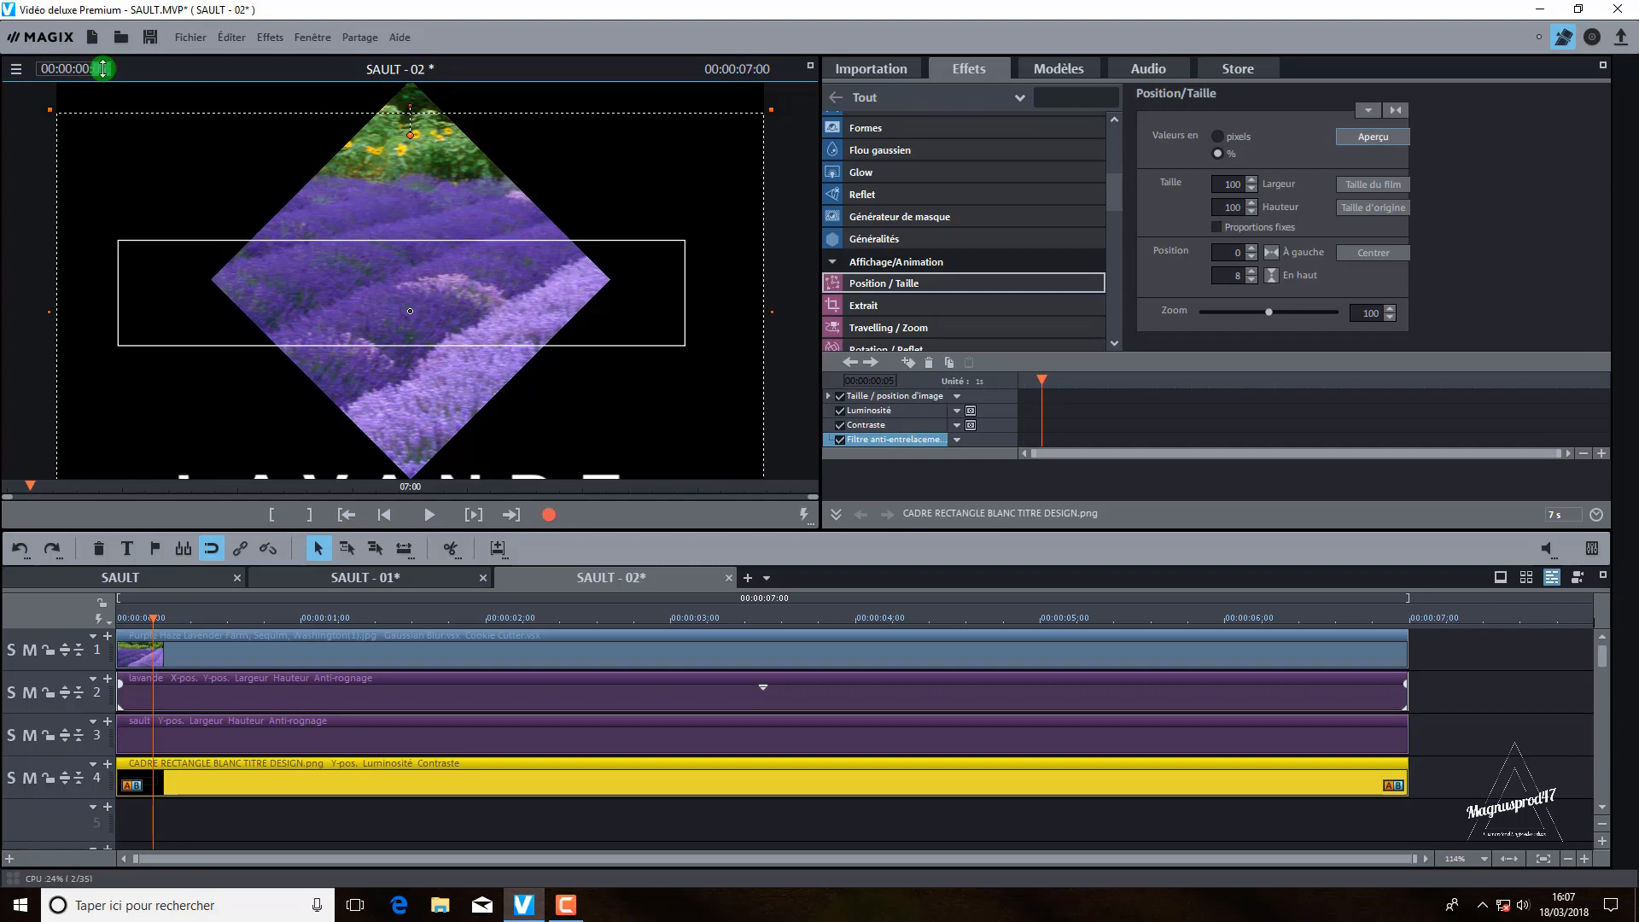
{"action": "scroll", "coordinate": [103, 69], "scroll_direction": "up", "scroll_amount": 3}
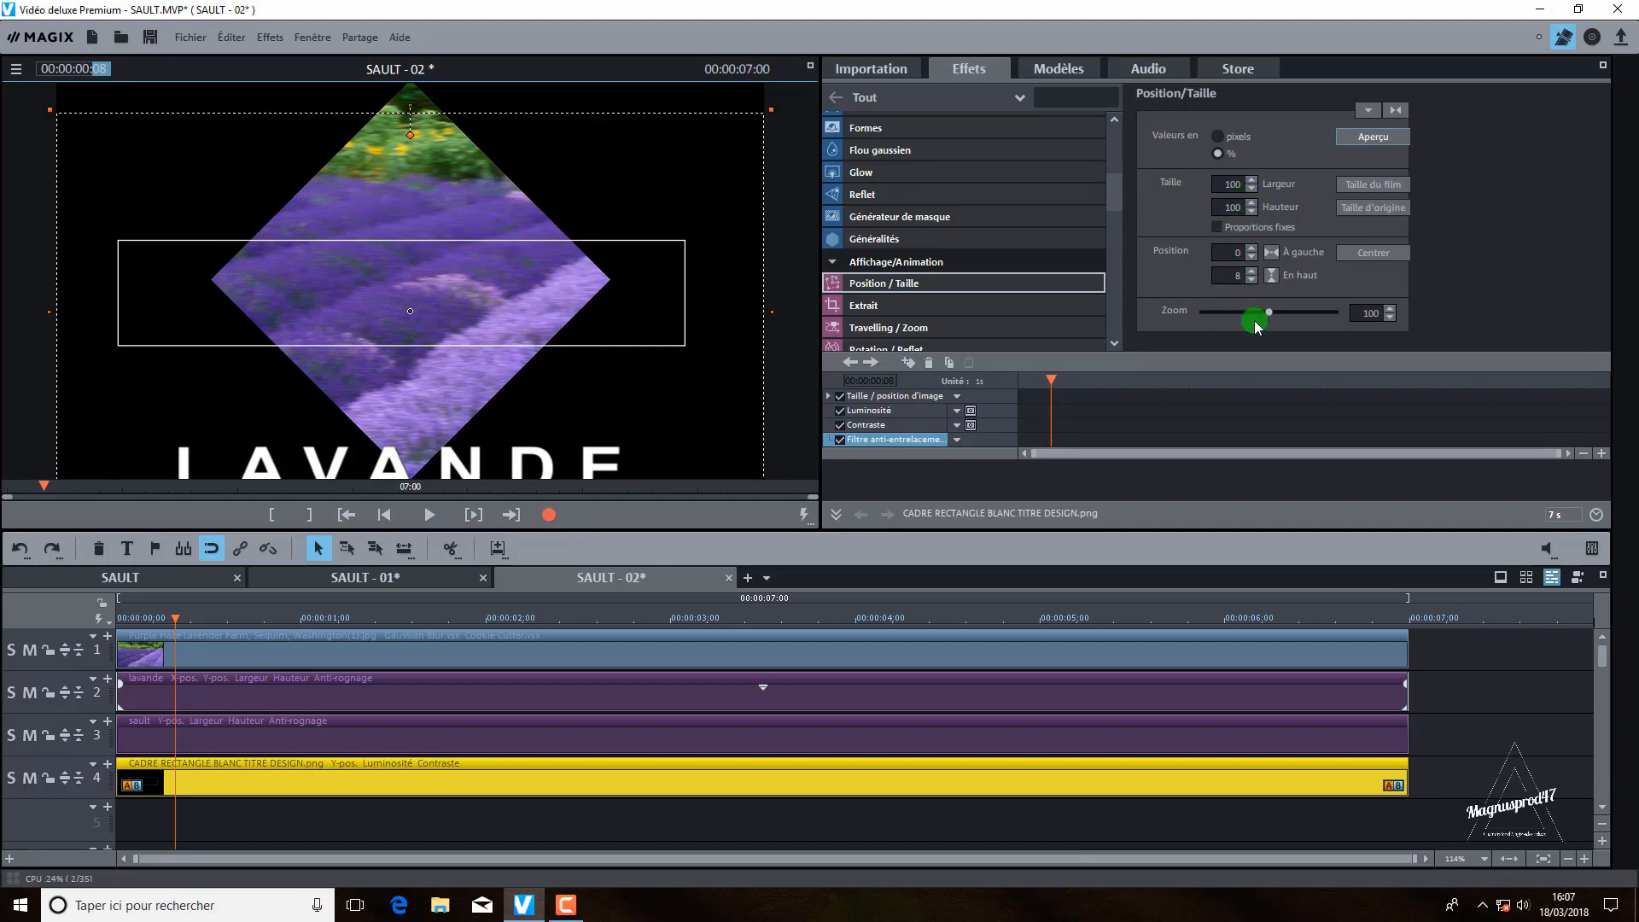
{"action": "left_click", "coordinate": [1238, 276]}
{"action": "type", "text": "10"}
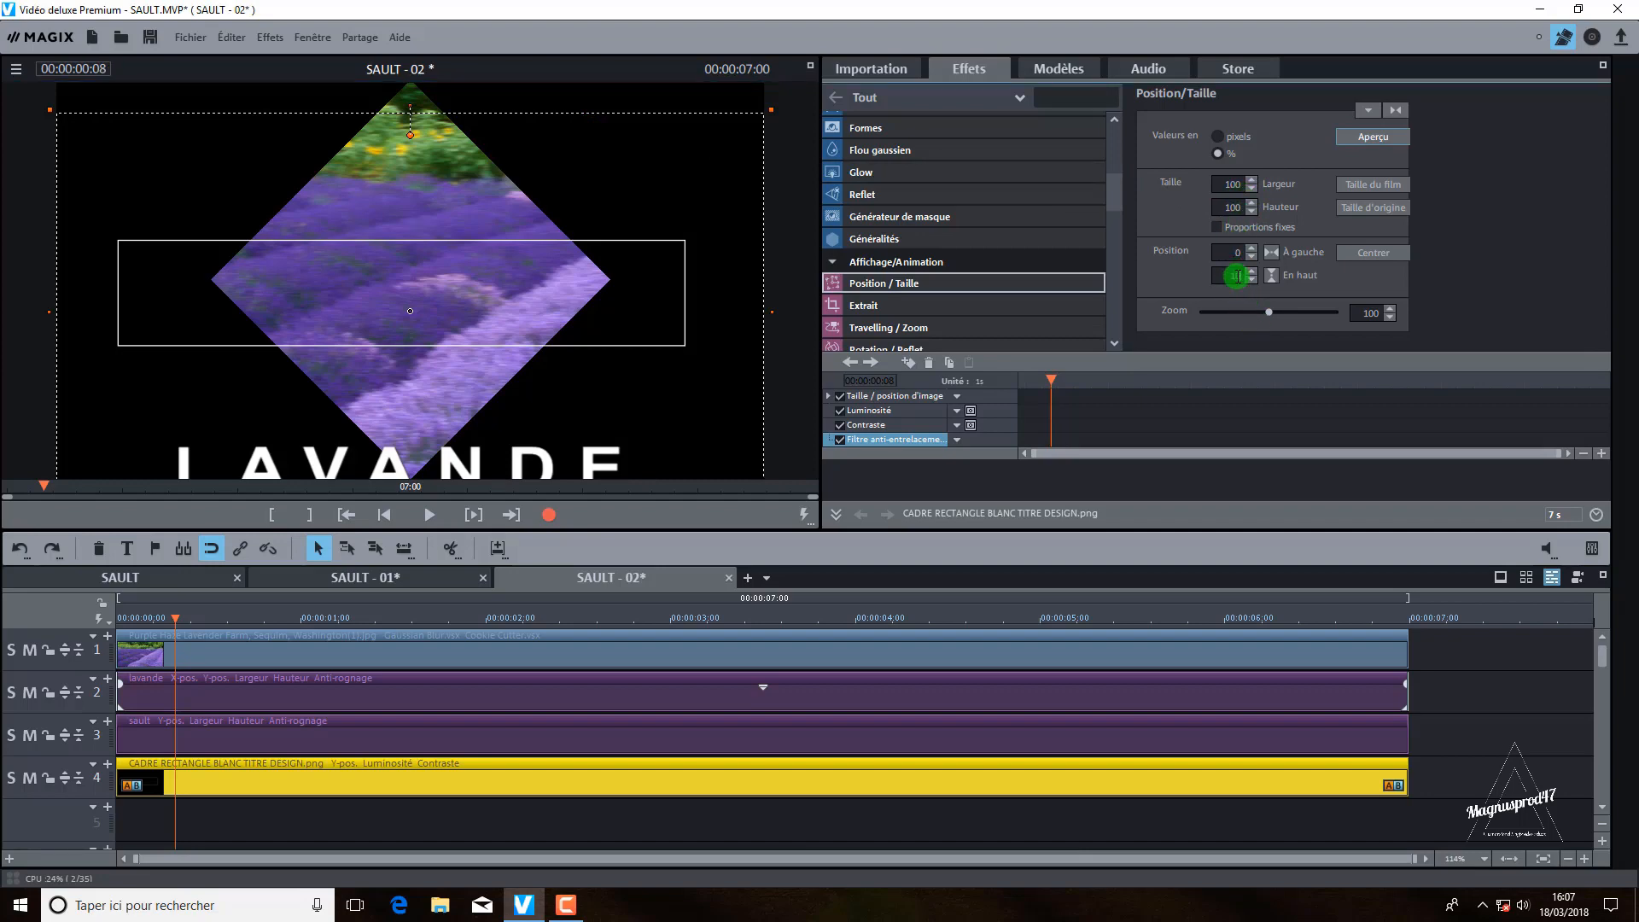
{"action": "type", "text": "0"}
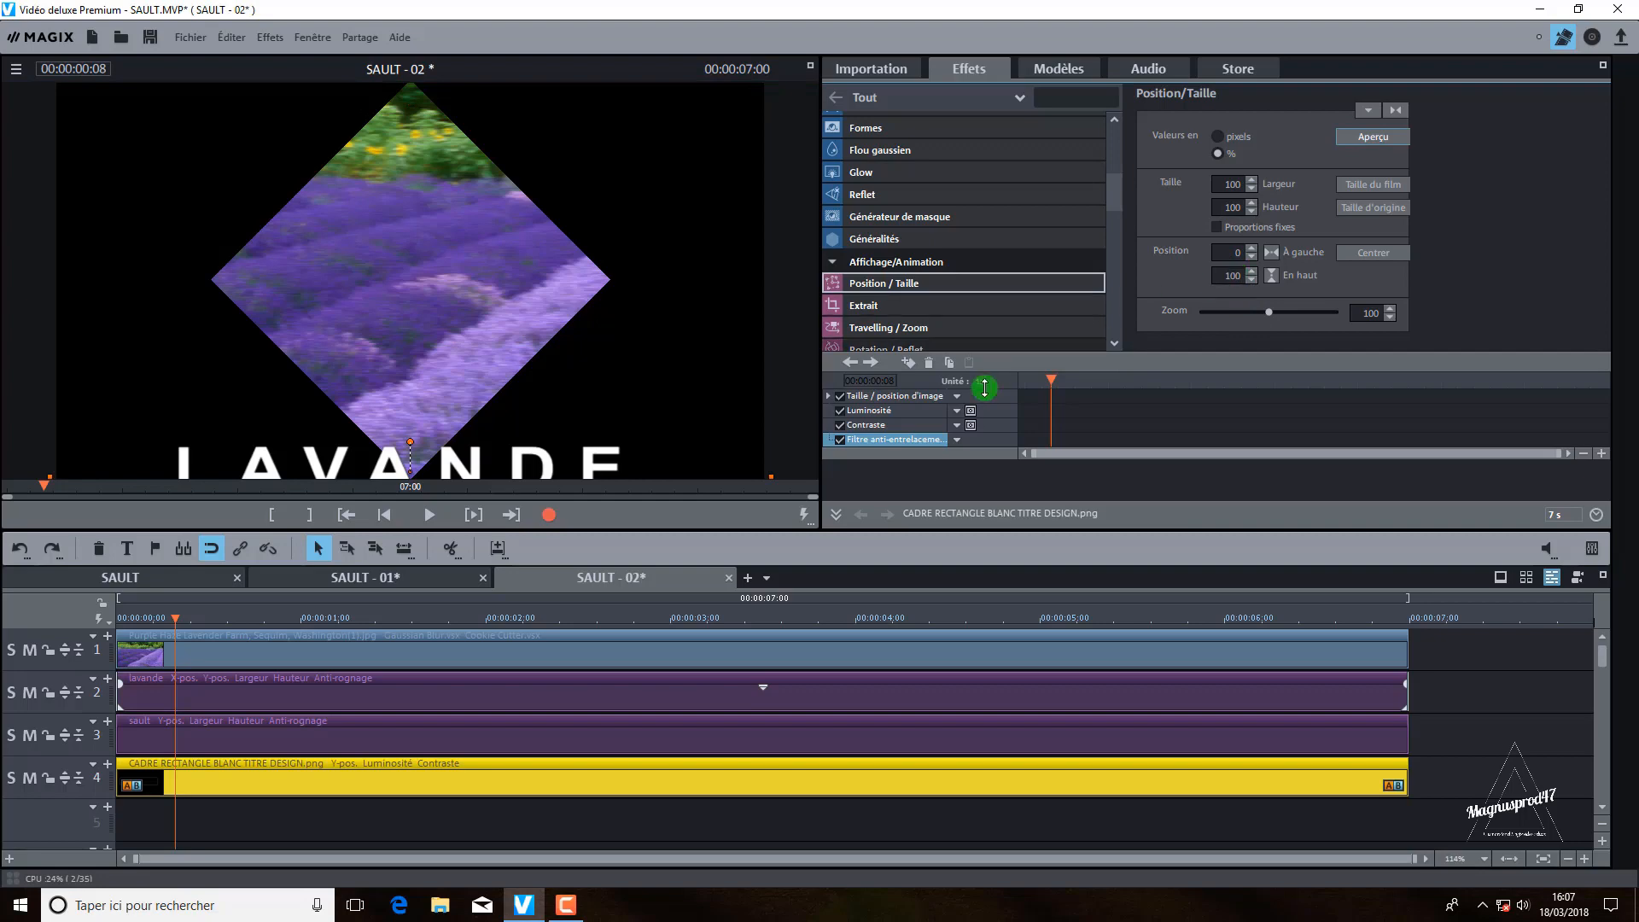
{"action": "left_click", "coordinate": [909, 362]}
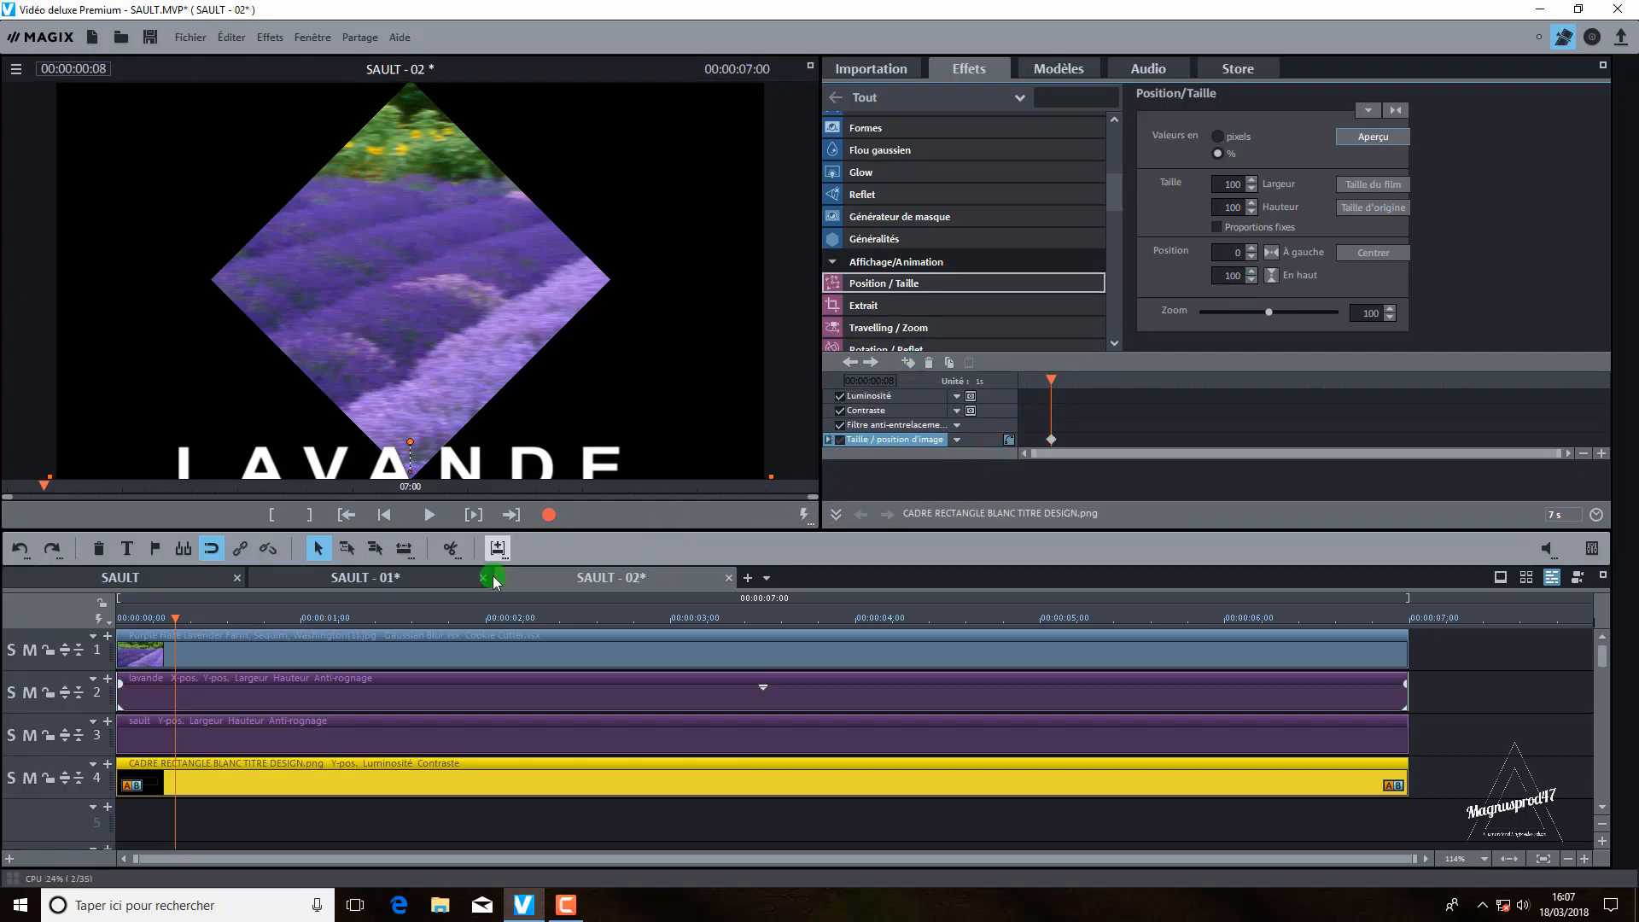
Step: At 00:00:01:05, set the white rectangle image's vertical position (En haut) to 8% as a keyframe
{"action": "left_click", "coordinate": [83, 72]}
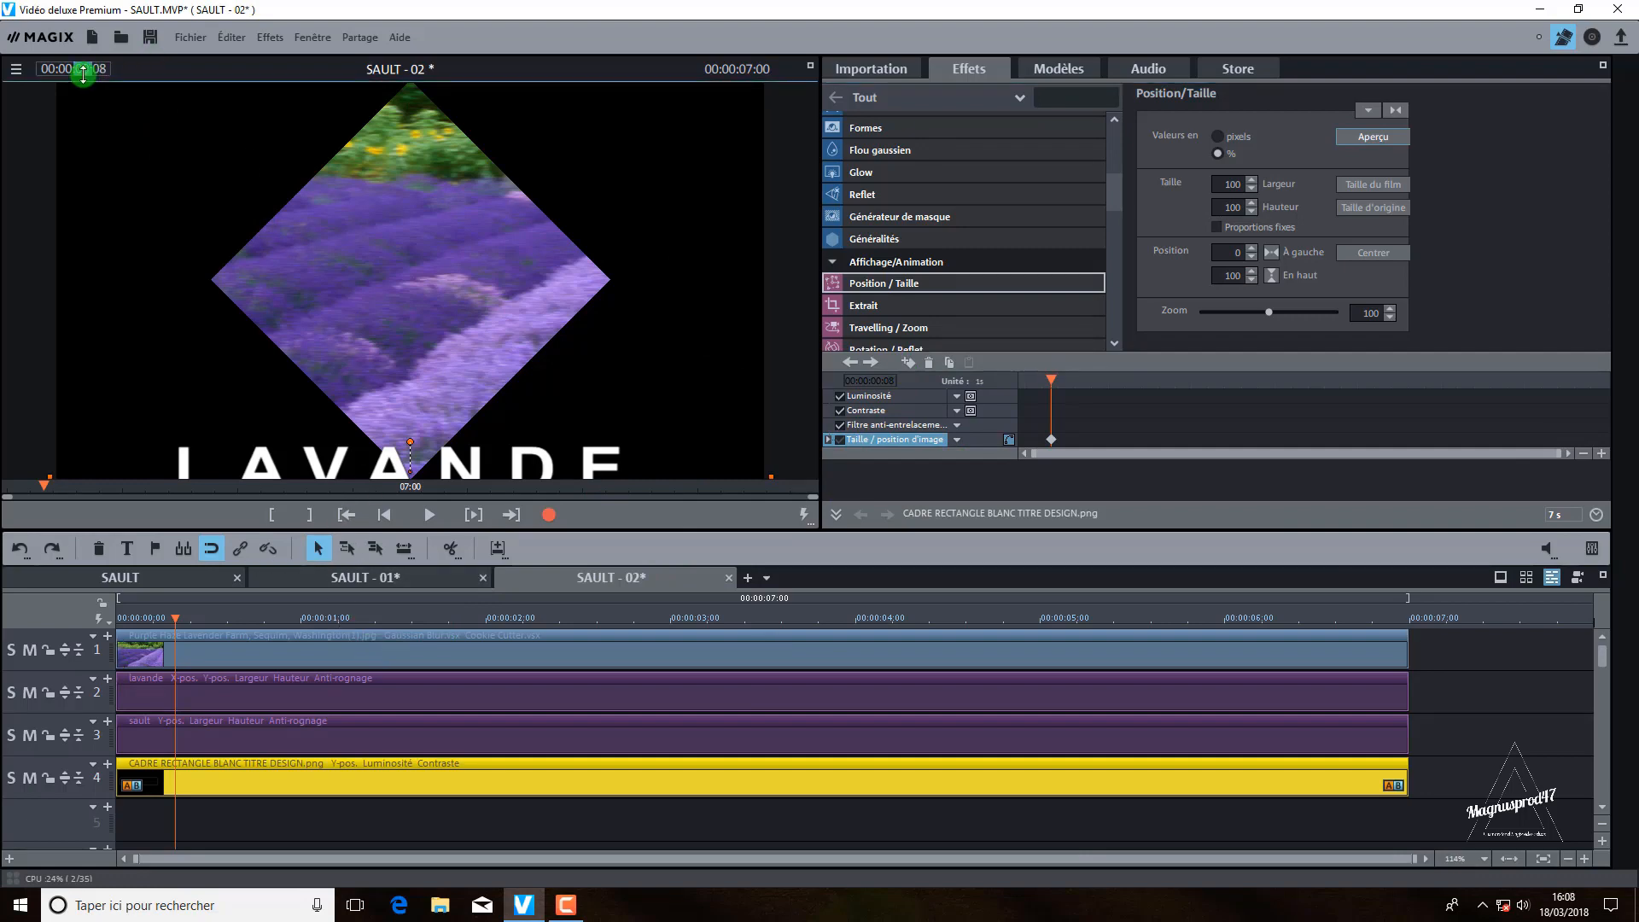
{"action": "scroll", "coordinate": [83, 73], "scroll_direction": "up", "scroll_amount": 1}
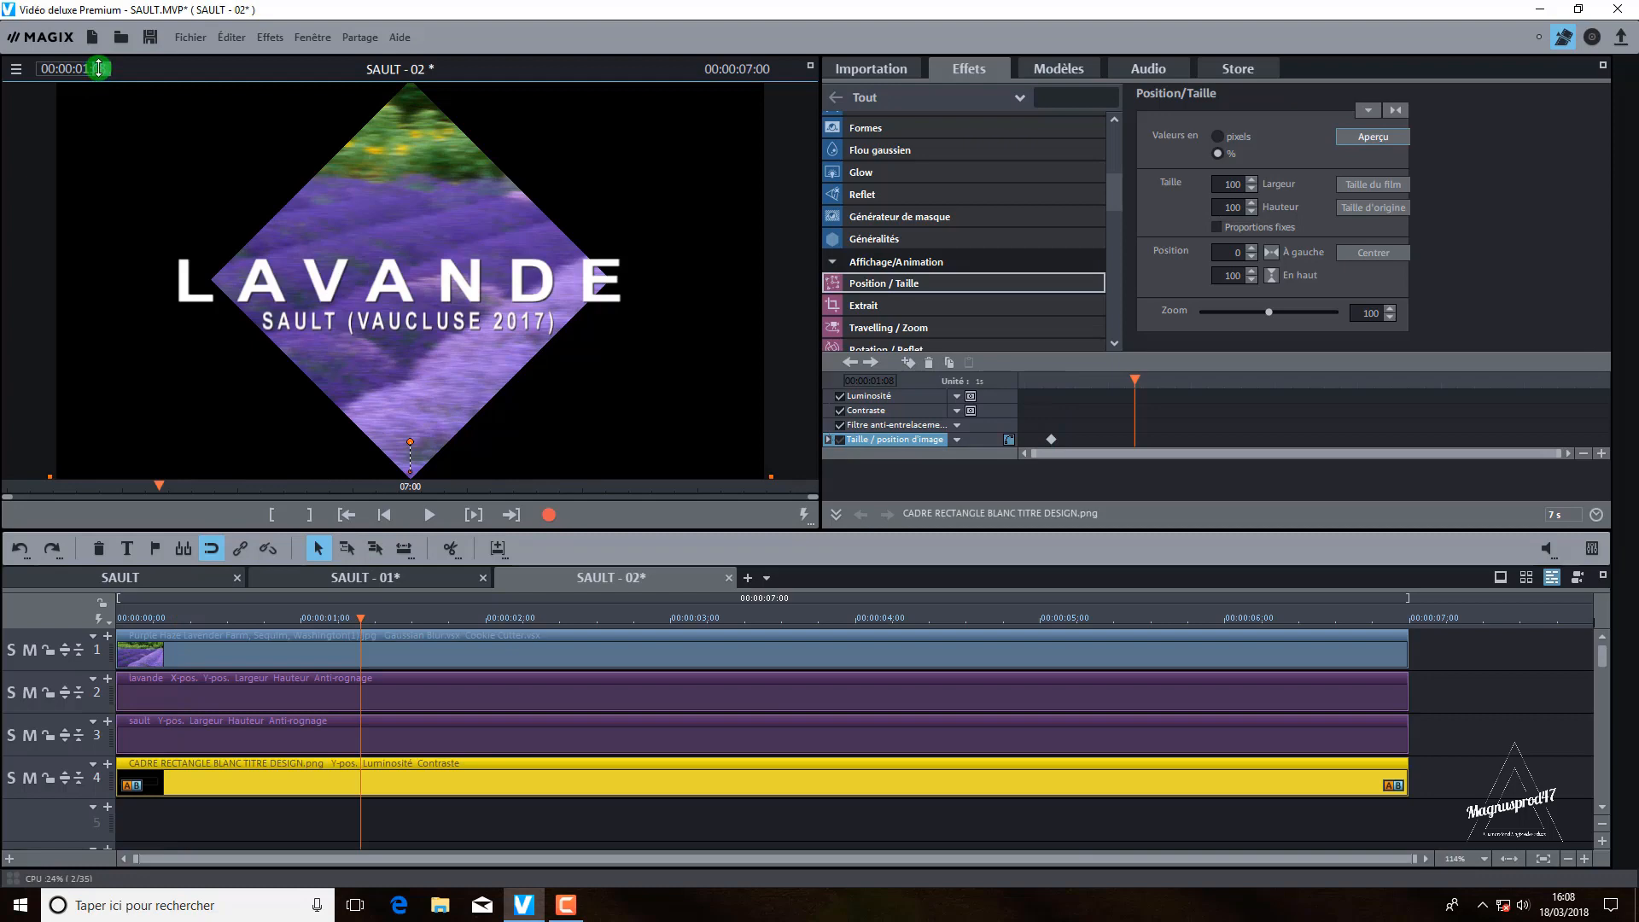
{"action": "scroll", "coordinate": [98, 68], "scroll_direction": "down", "scroll_amount": 3}
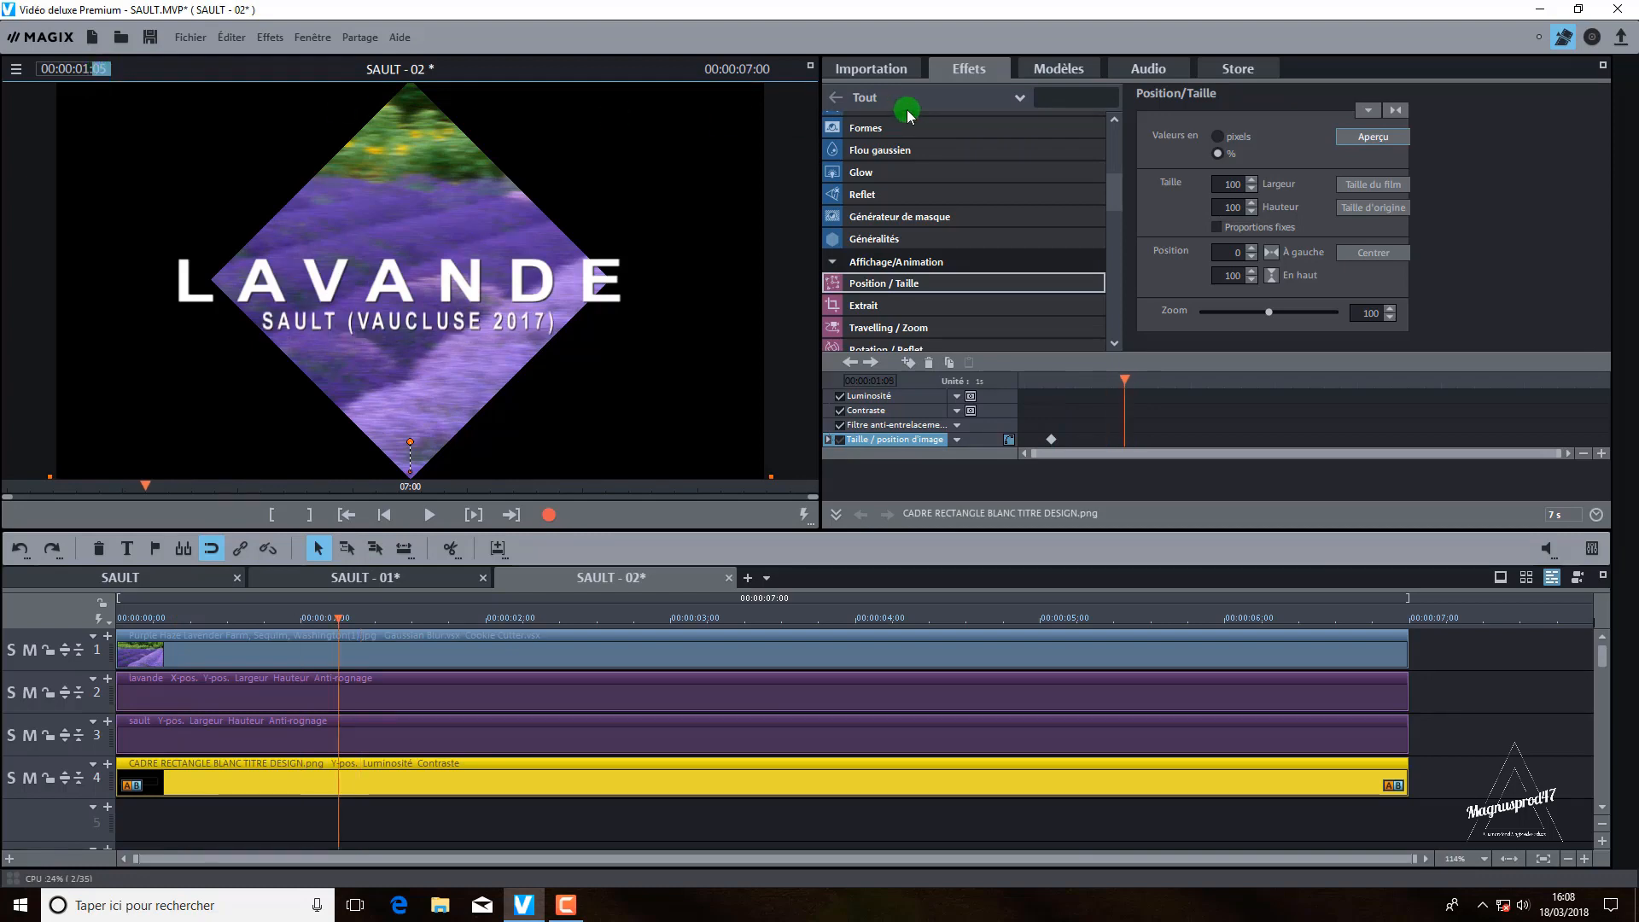
{"action": "left_click", "coordinate": [1224, 273]}
{"action": "type", "text": "8"}
{"action": "key", "text": "Return"}
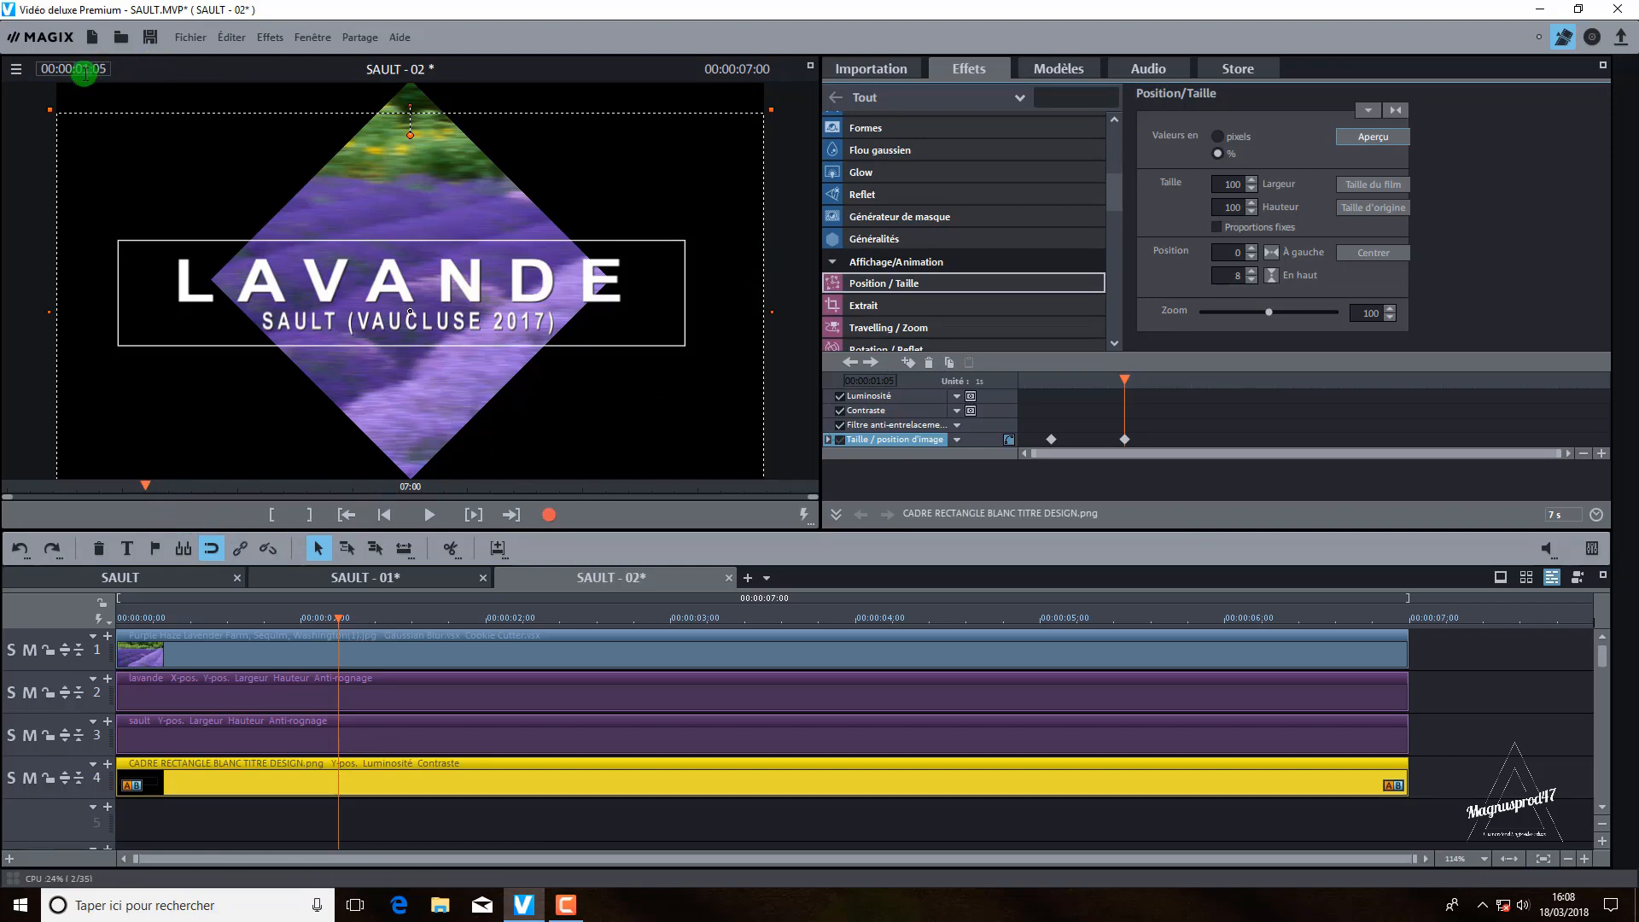
Step: Add a size and position keyframe for the white rectangle image at 00:00:03:05, keeping the current position
{"action": "left_click", "coordinate": [83, 72]}
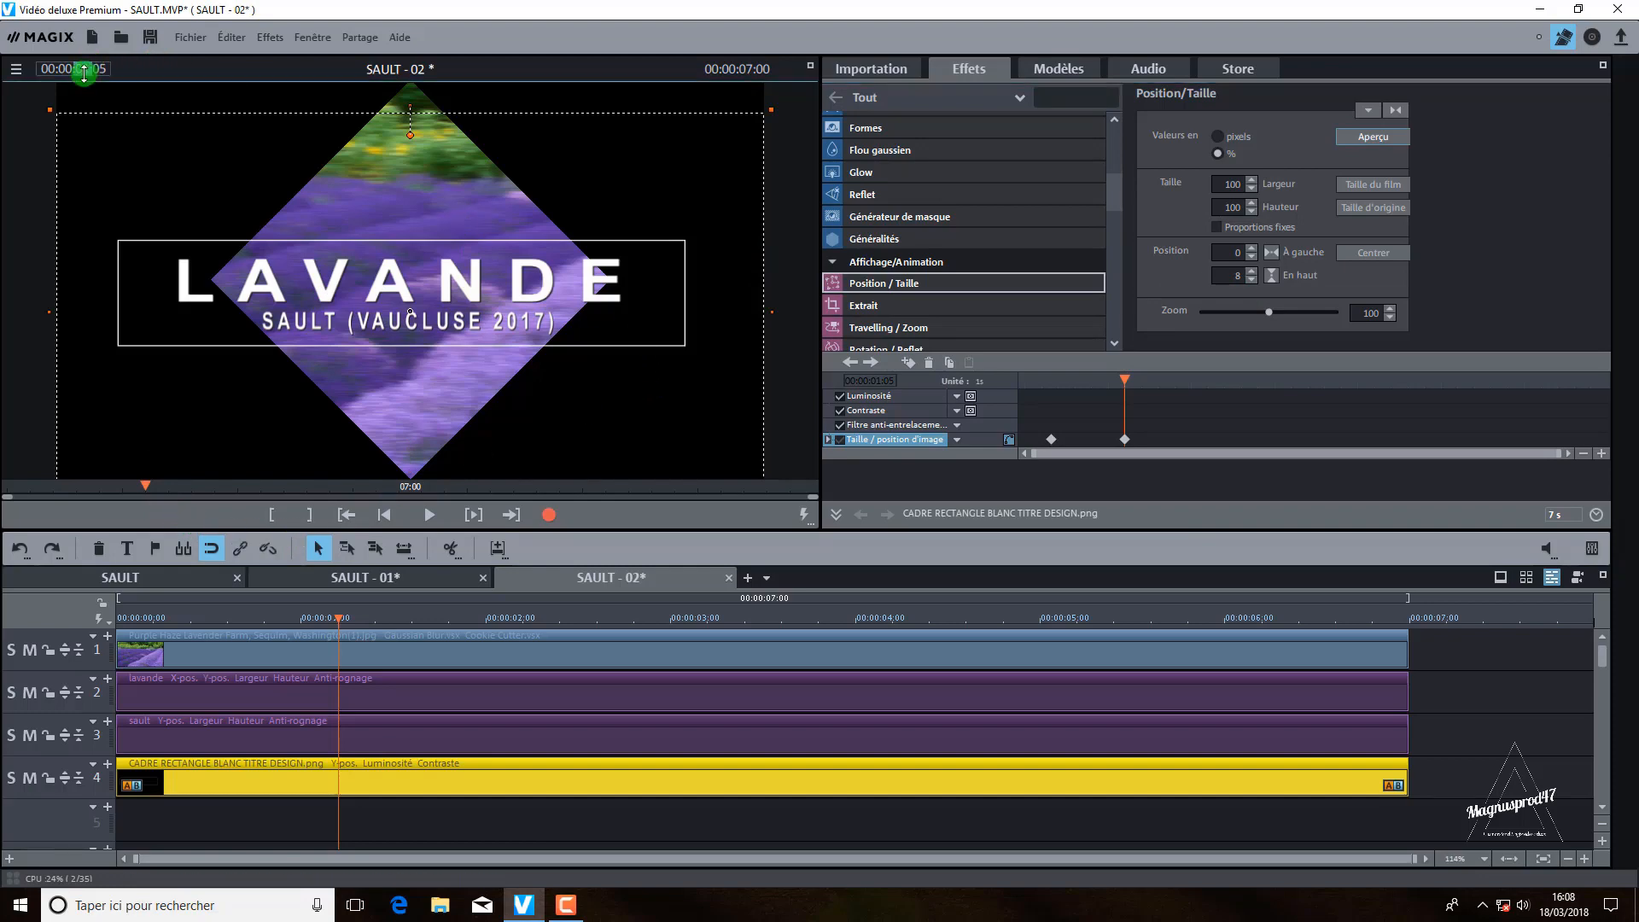
{"action": "type", "text": "03"}
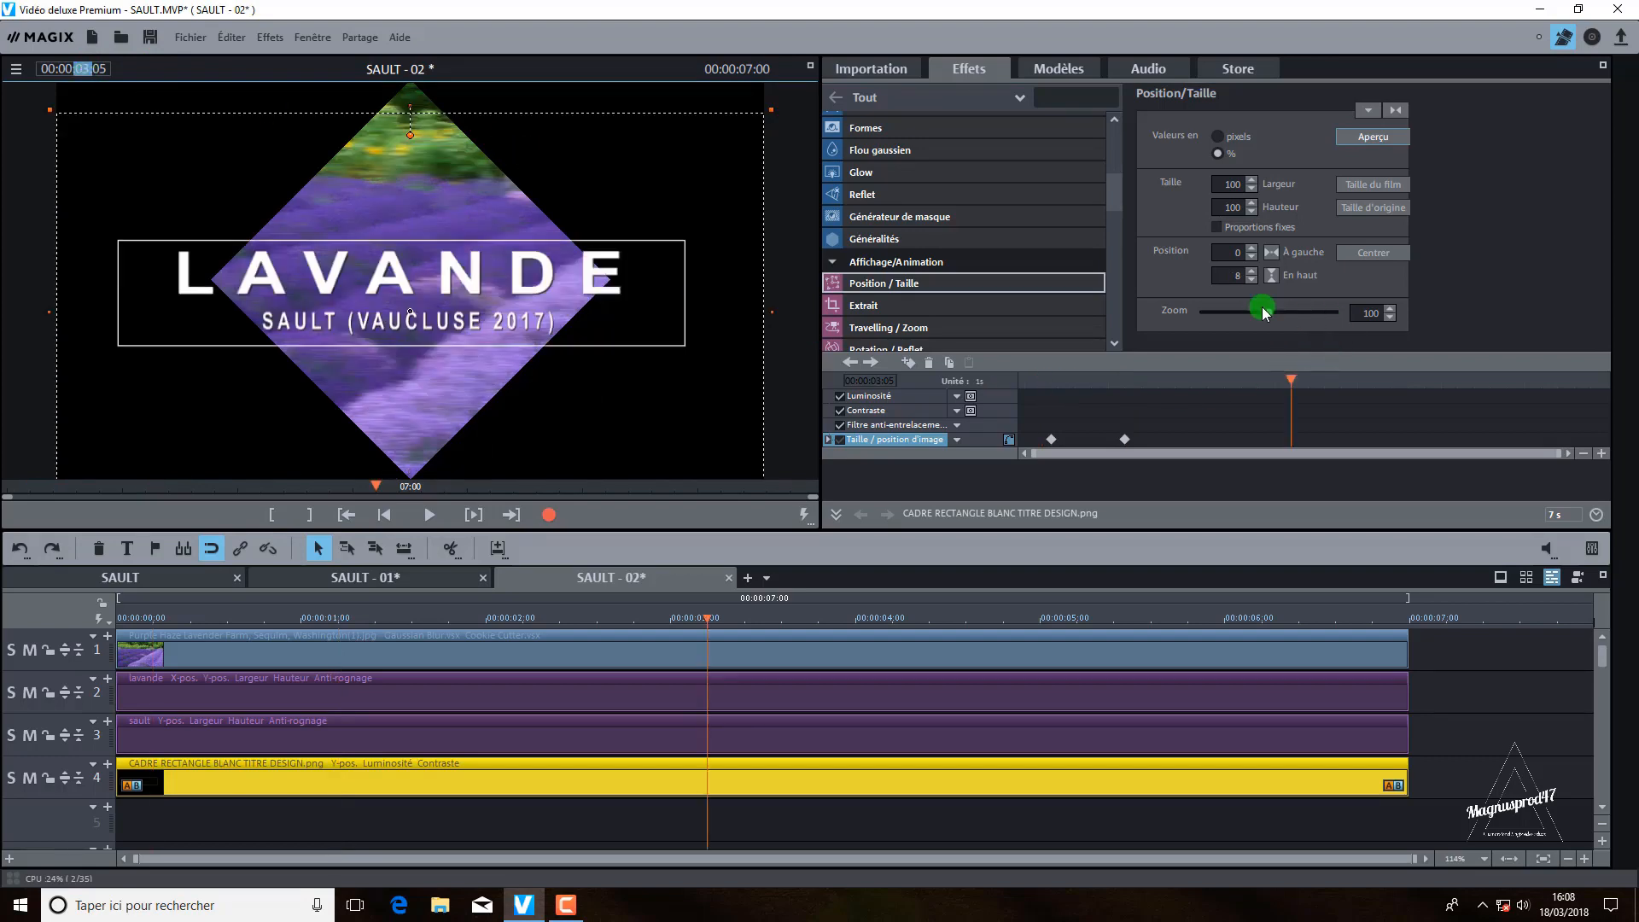
{"action": "left_click", "coordinate": [909, 364]}
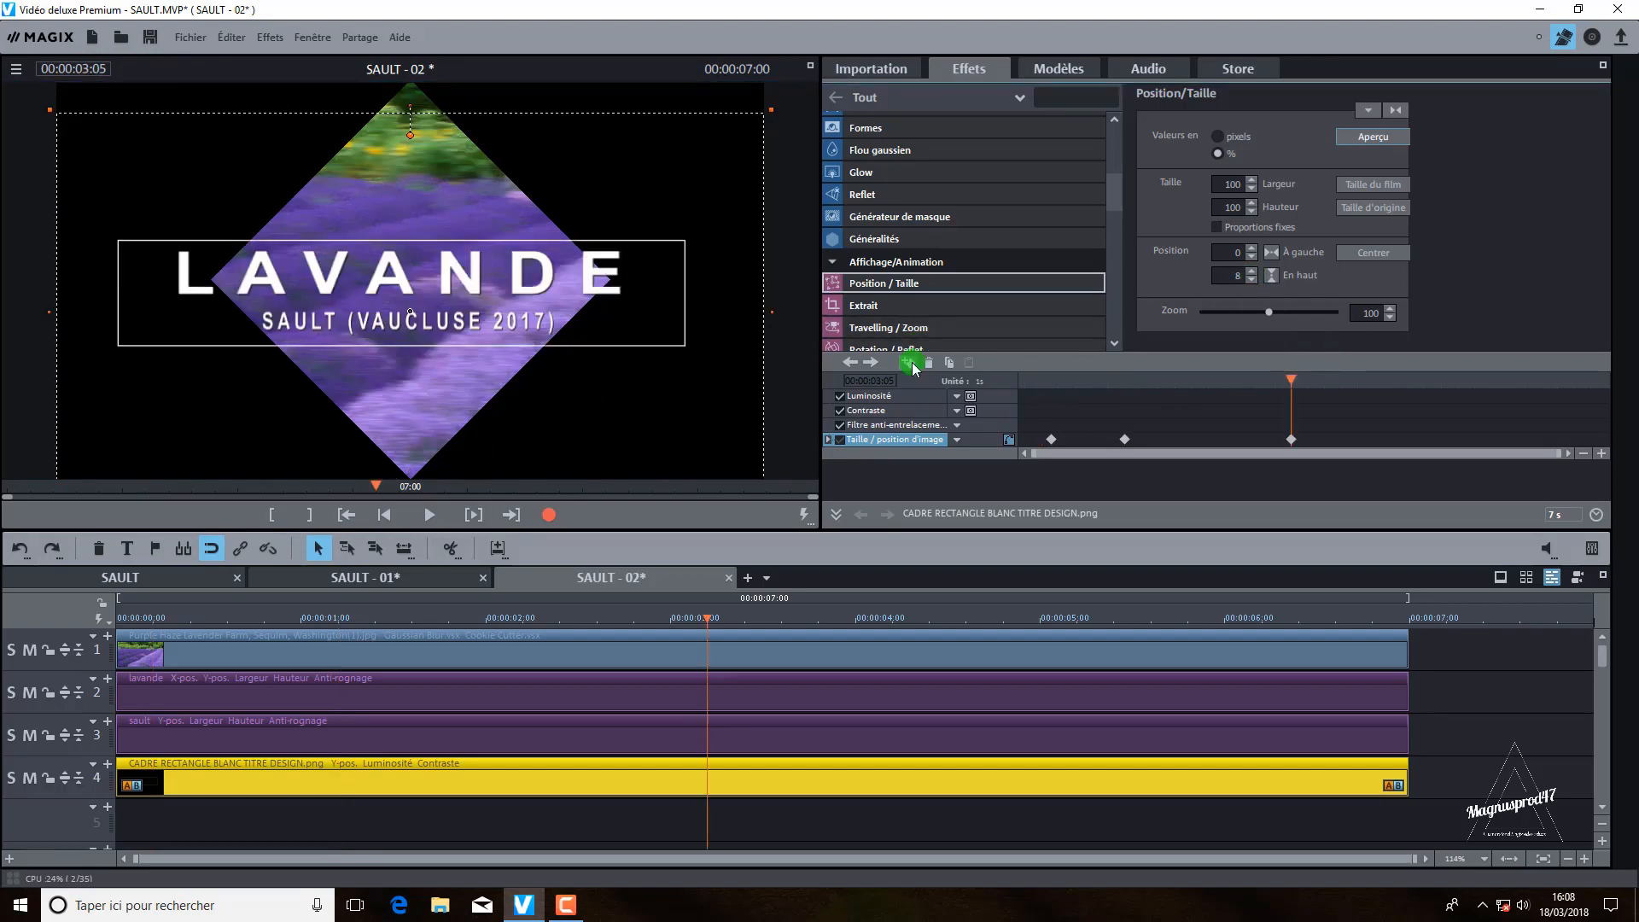
Step: At 00:00:04:15, set the white rectangle image's vertical position (En haut) to -74% as a keyframe
{"action": "left_click", "coordinate": [84, 69]}
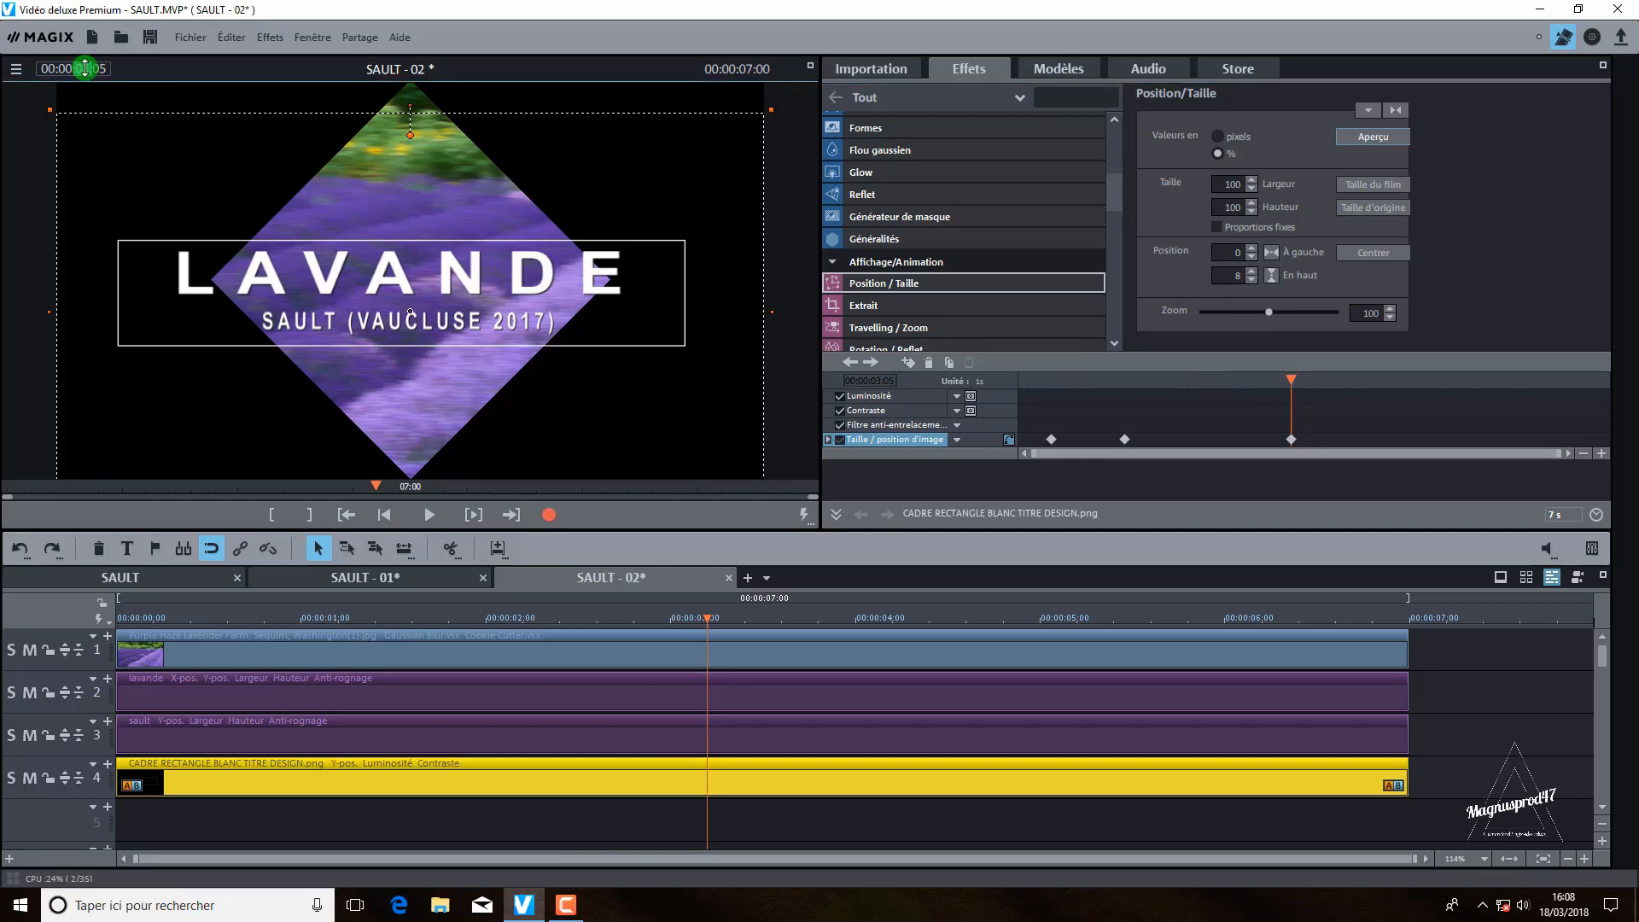
{"action": "scroll", "coordinate": [84, 68], "scroll_direction": "down", "scroll_amount": 3}
{"action": "scroll", "coordinate": [84, 68], "scroll_direction": "up", "scroll_amount": 4}
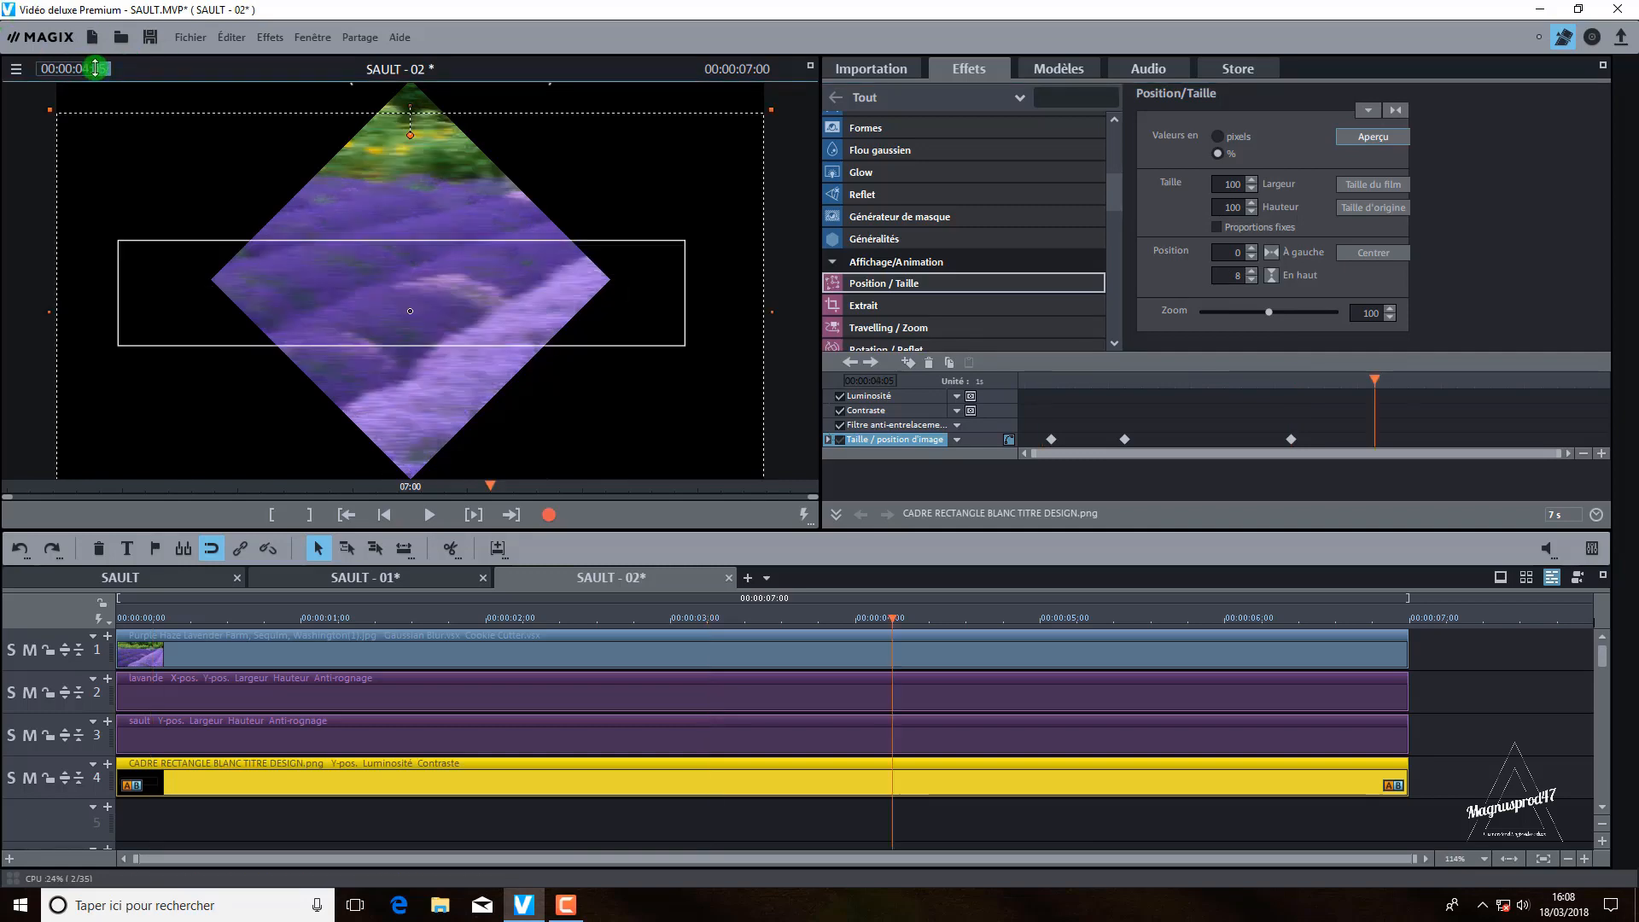
{"action": "scroll", "coordinate": [95, 69], "scroll_direction": "up", "scroll_amount": 10}
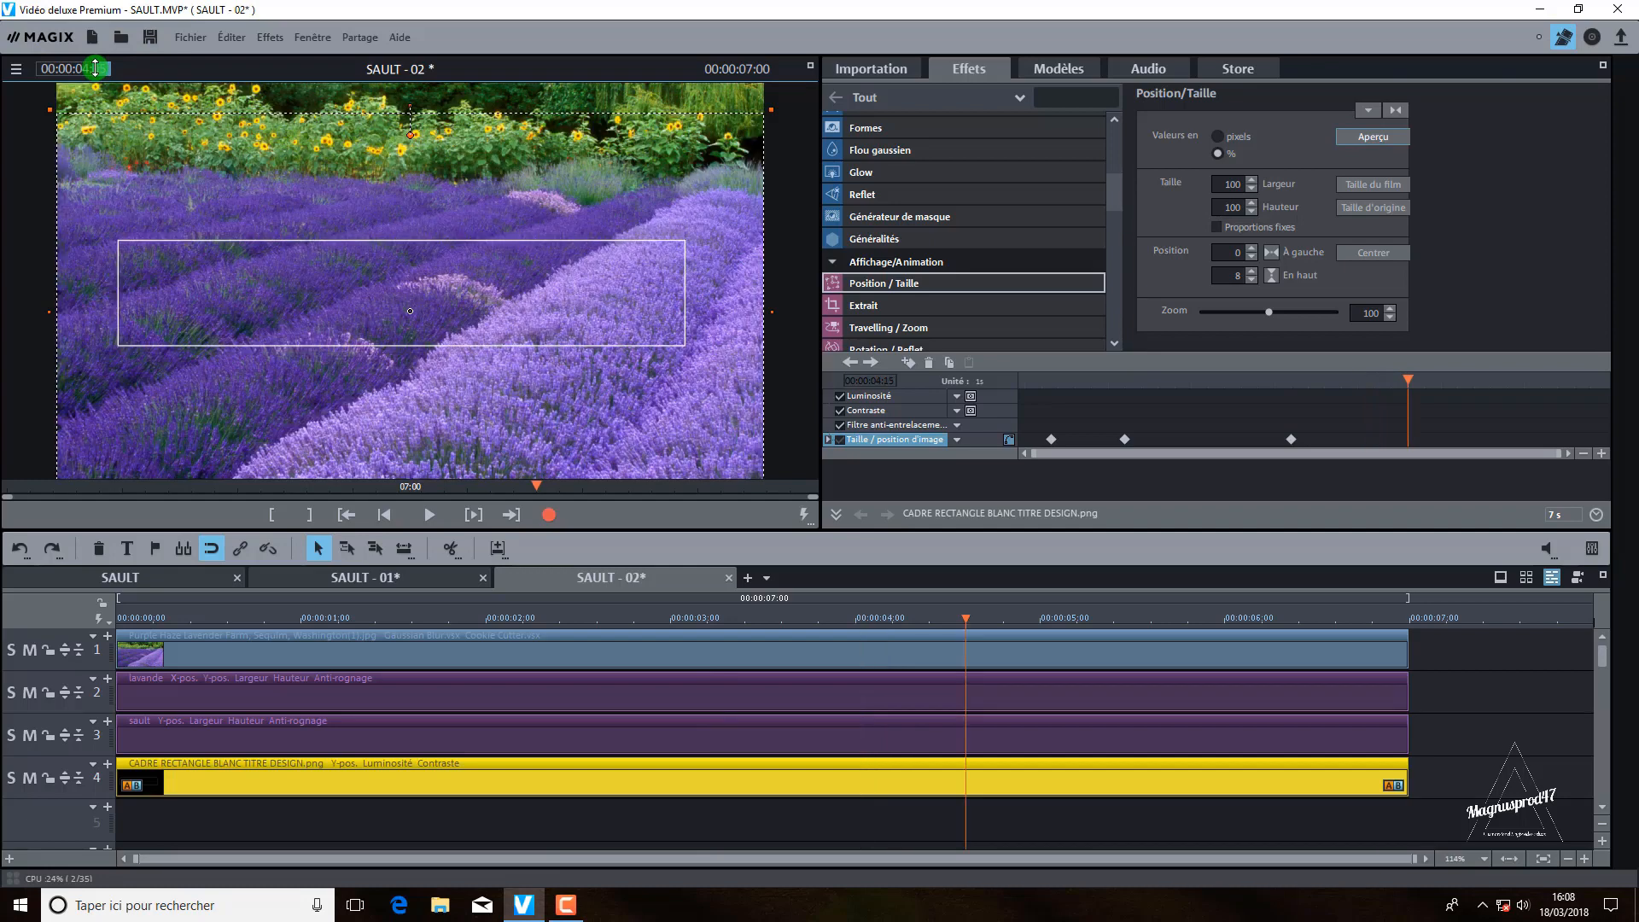
{"action": "left_click", "coordinate": [1230, 279]}
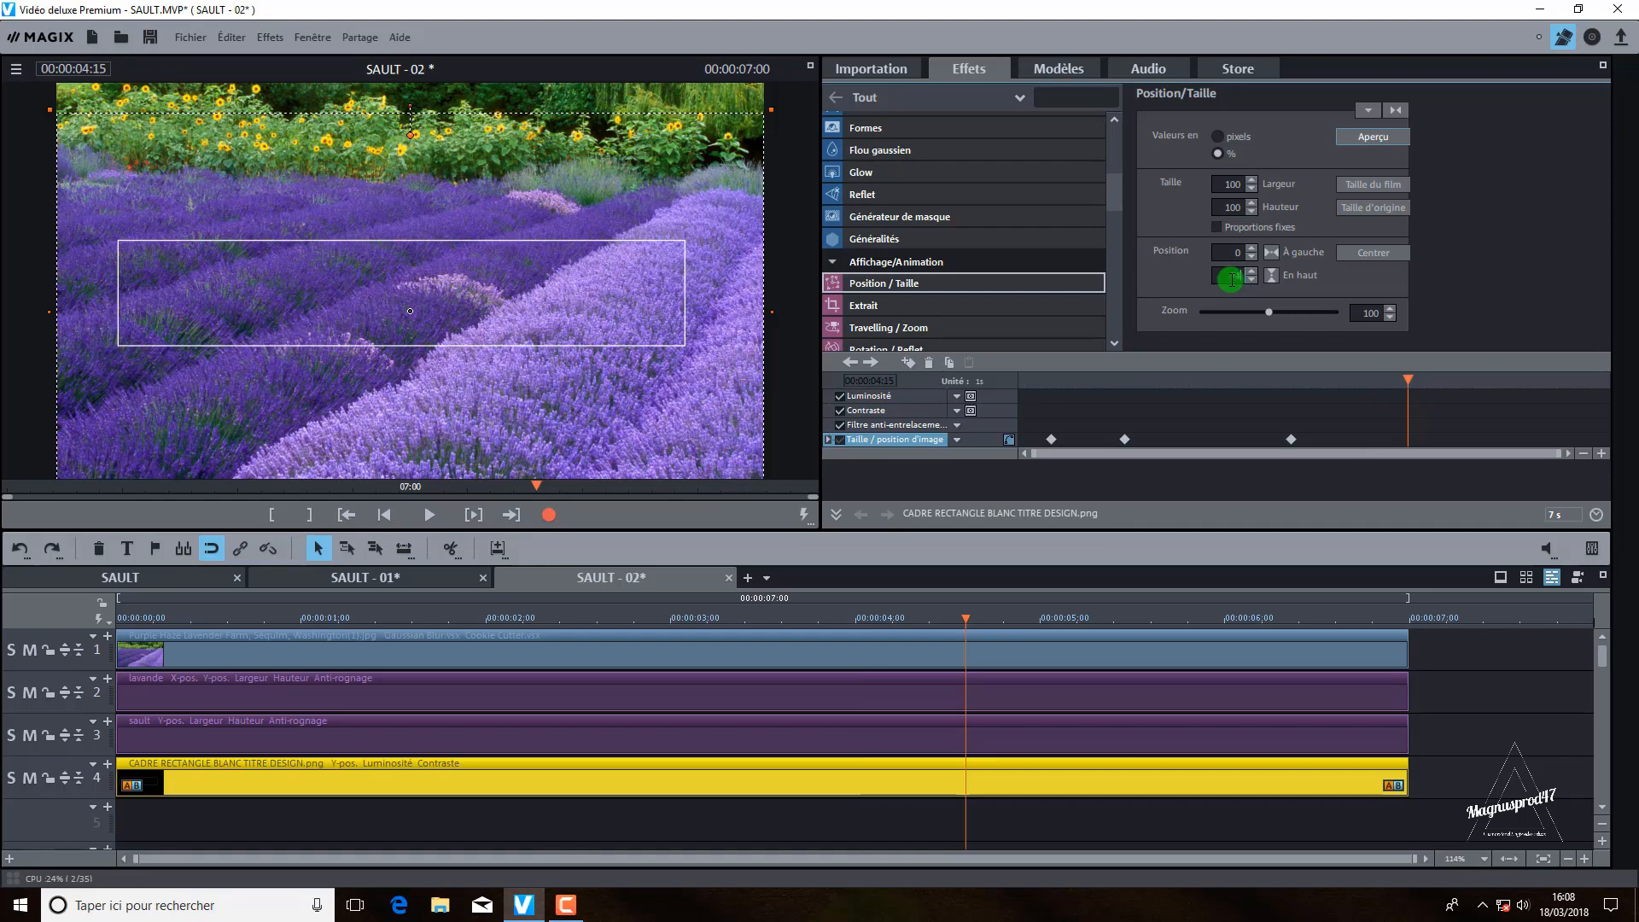
{"action": "key", "text": "Return"}
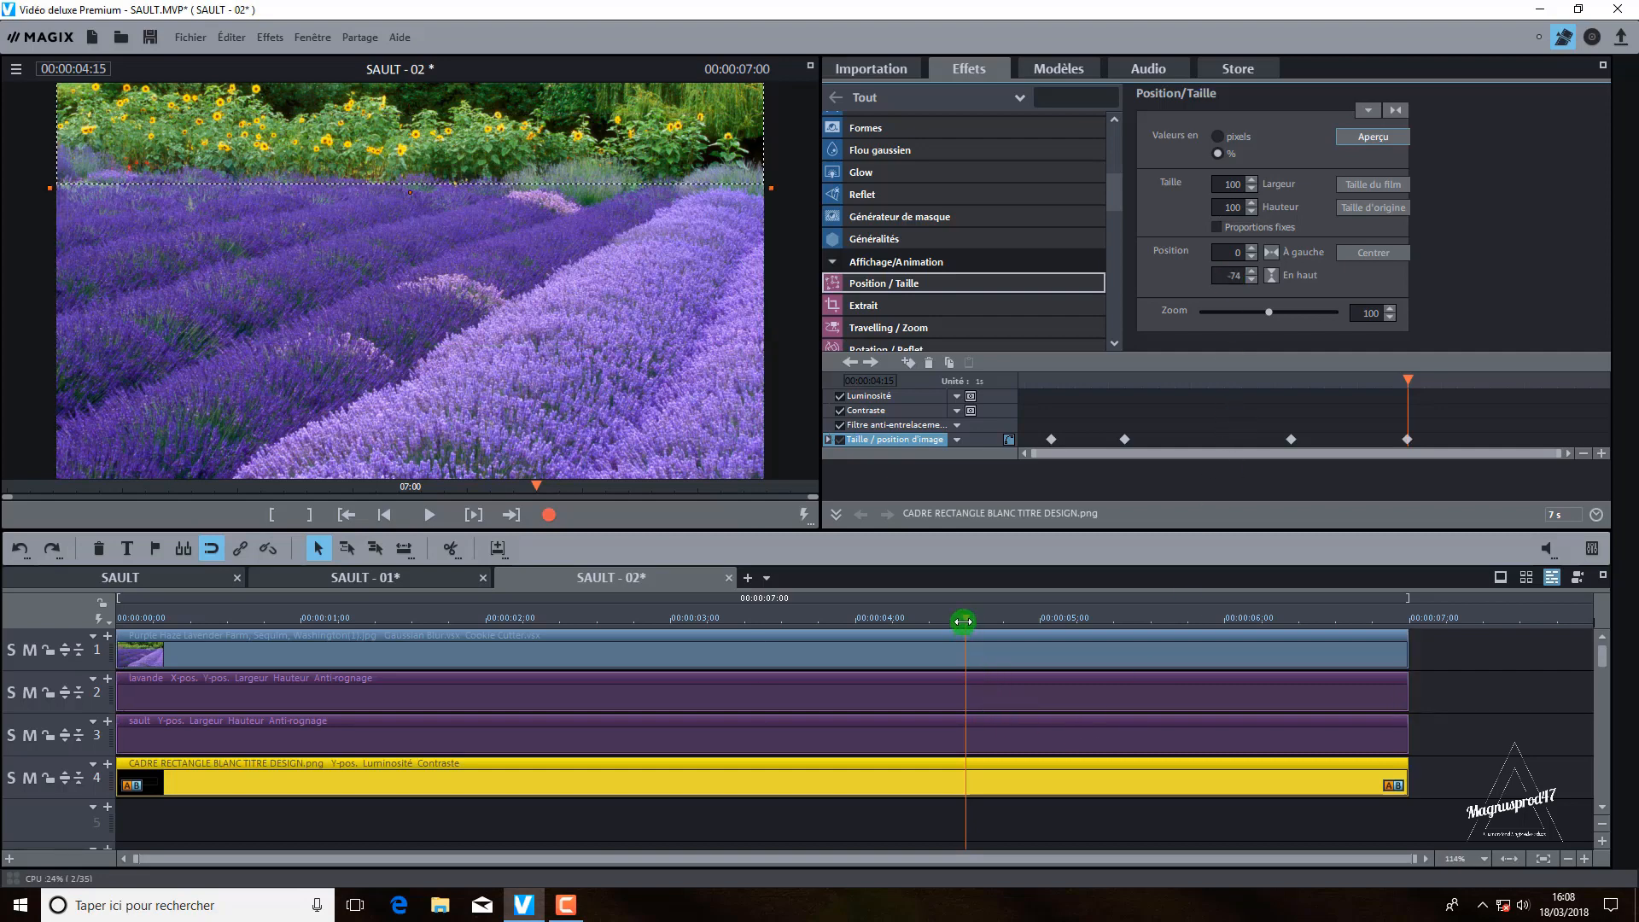
Step: Play the whole title animation from the start in the enlarged preview, then restore the normal layout
{"action": "left_click_drag", "start_coordinate": [963, 622], "coordinate": [4, 715]}
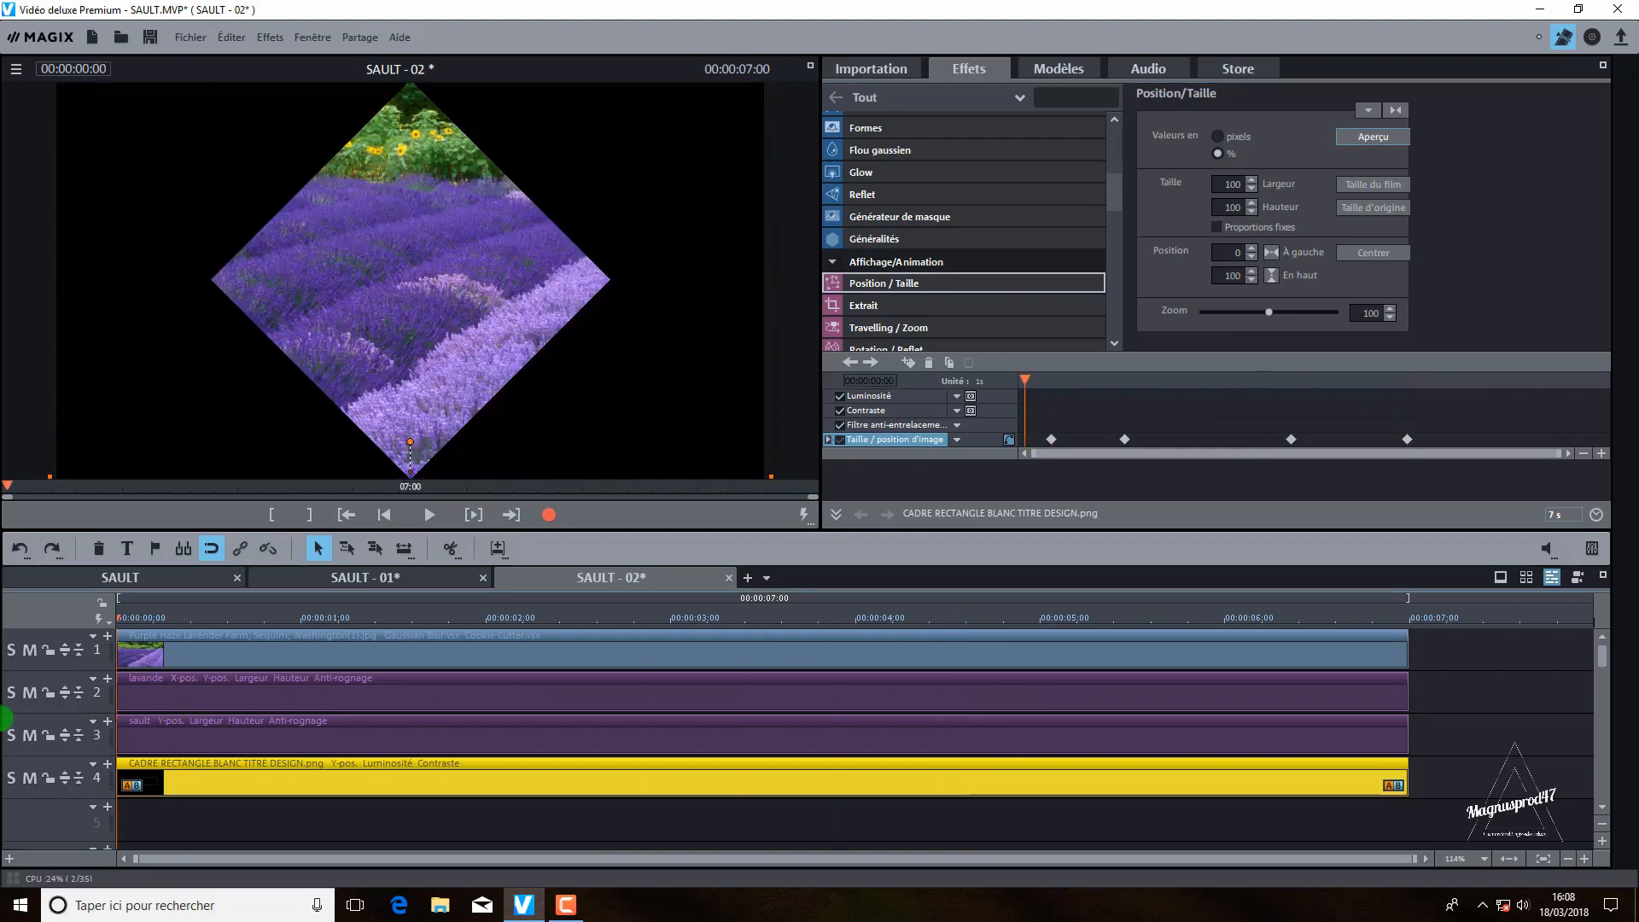
{"action": "left_click", "coordinate": [810, 66]}
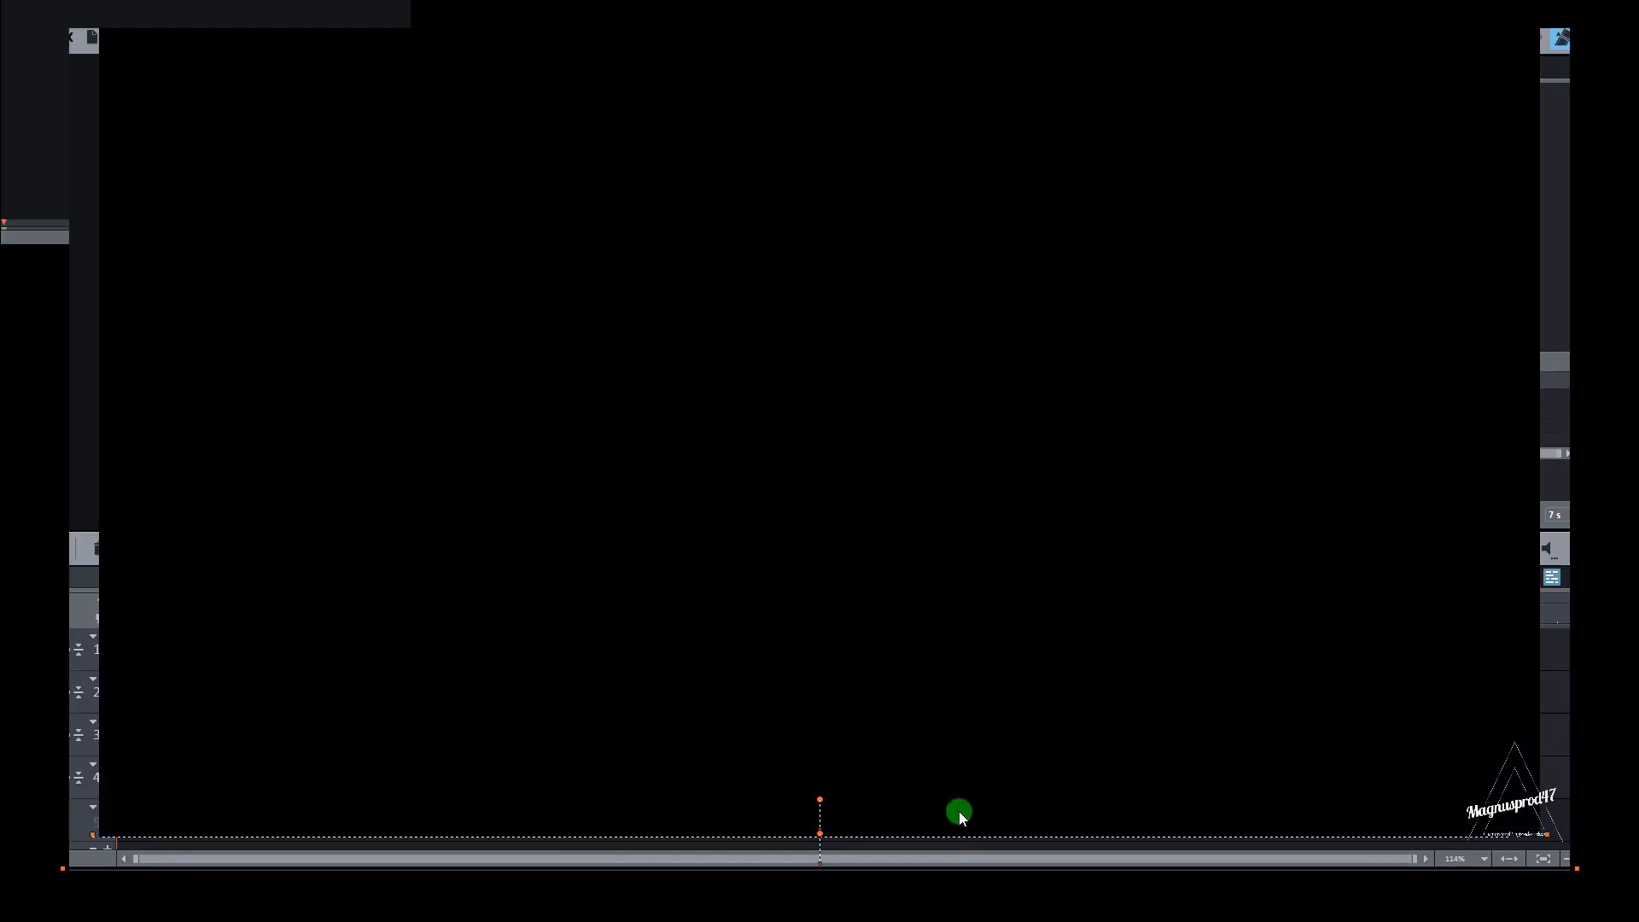
{"action": "left_click", "coordinate": [837, 905]}
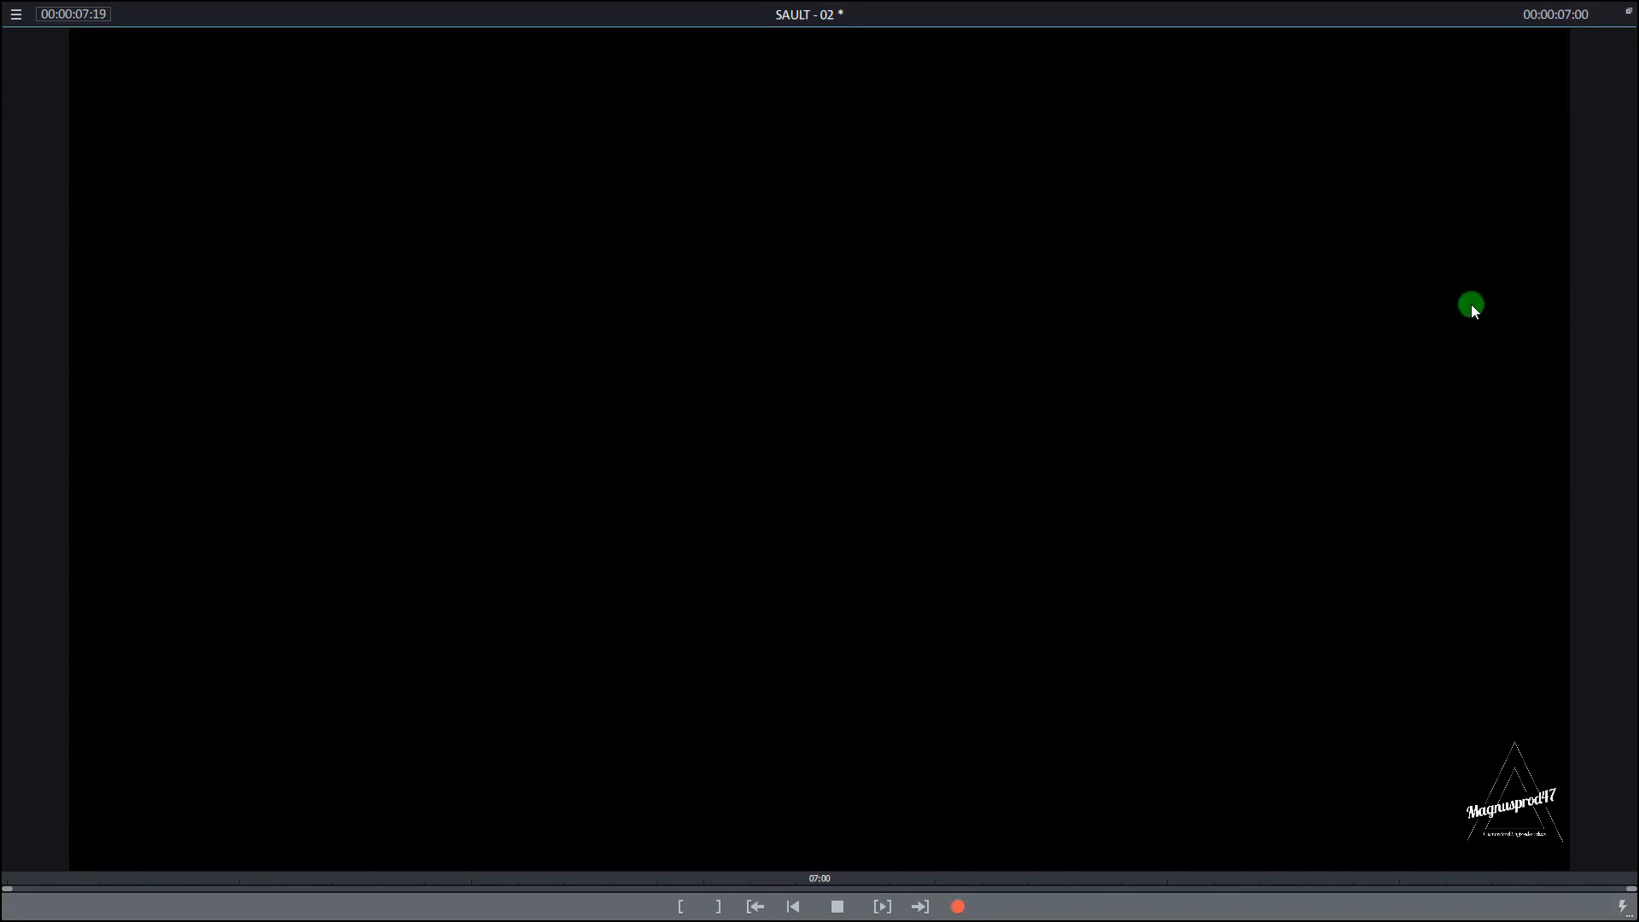
{"action": "left_click", "coordinate": [1629, 12]}
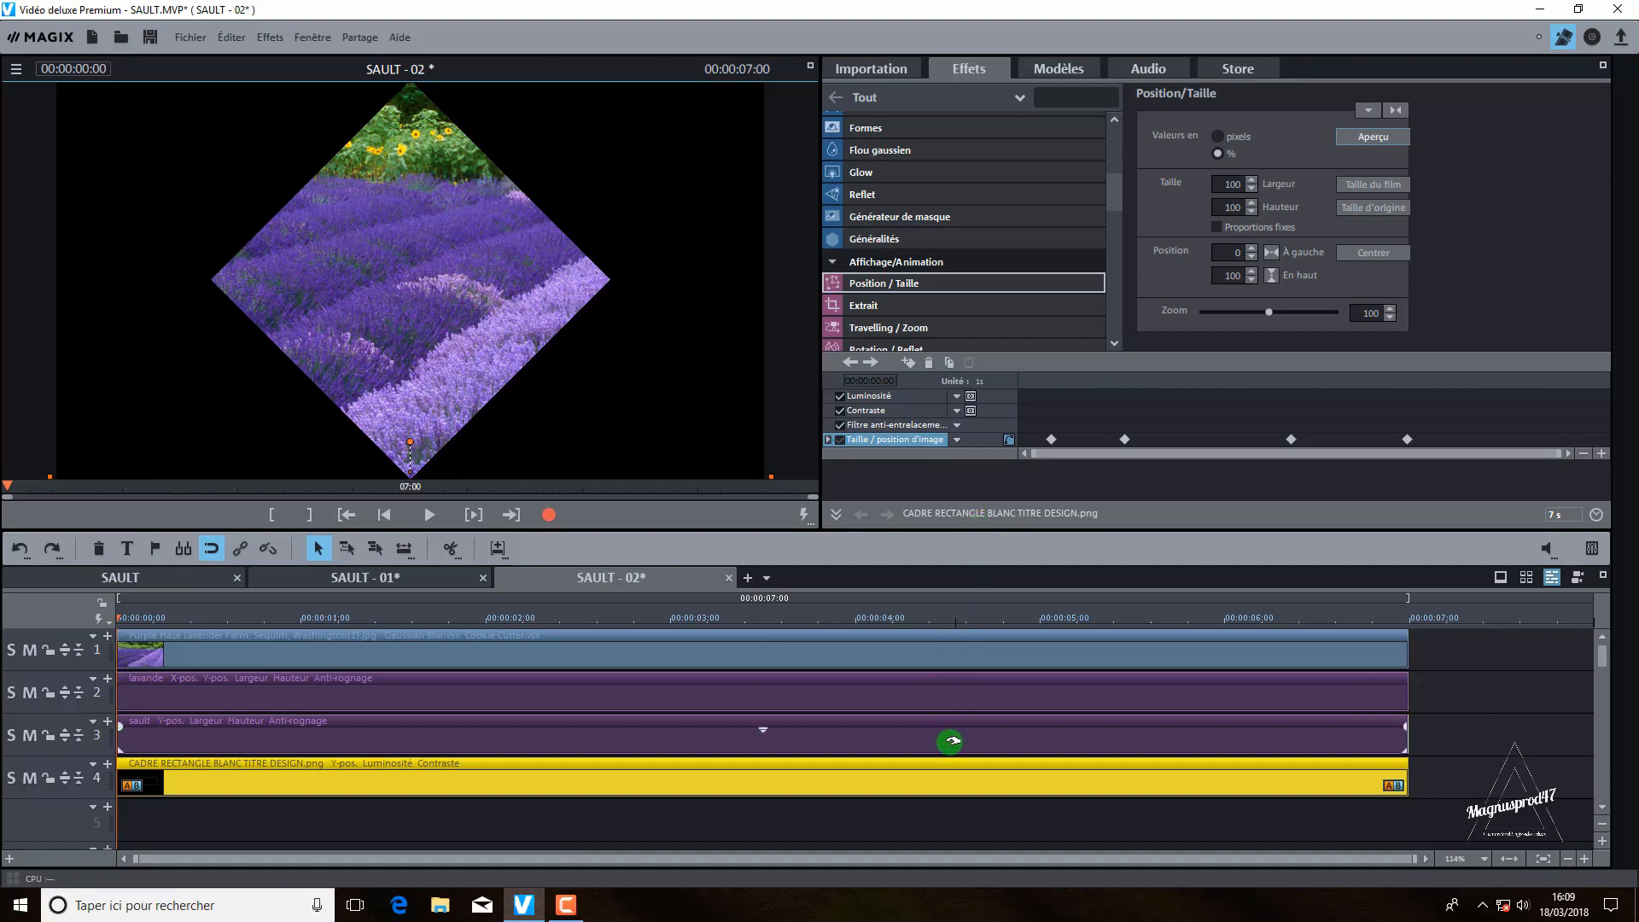
Step: Save the lavande title, sault title and white rectangle image together as a title special effect named texte design rectangle
{"action": "left_click", "coordinate": [950, 707]}
{"action": "left_click", "coordinate": [954, 732]}
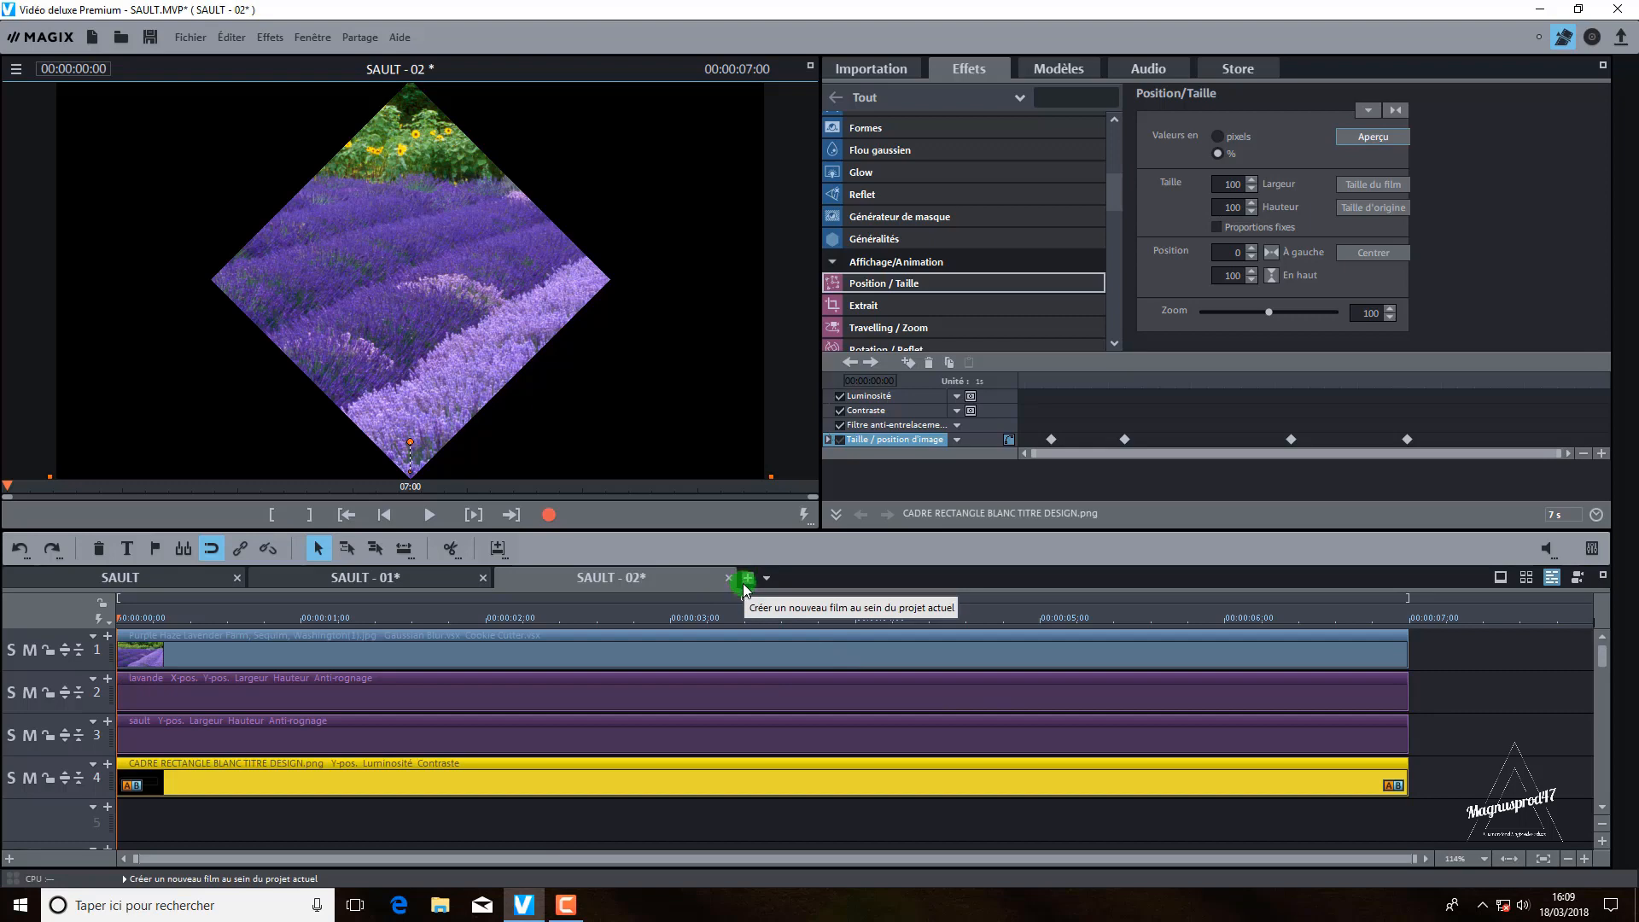
{"action": "left_click_drag", "start_coordinate": [1438, 687], "coordinate": [1110, 794]}
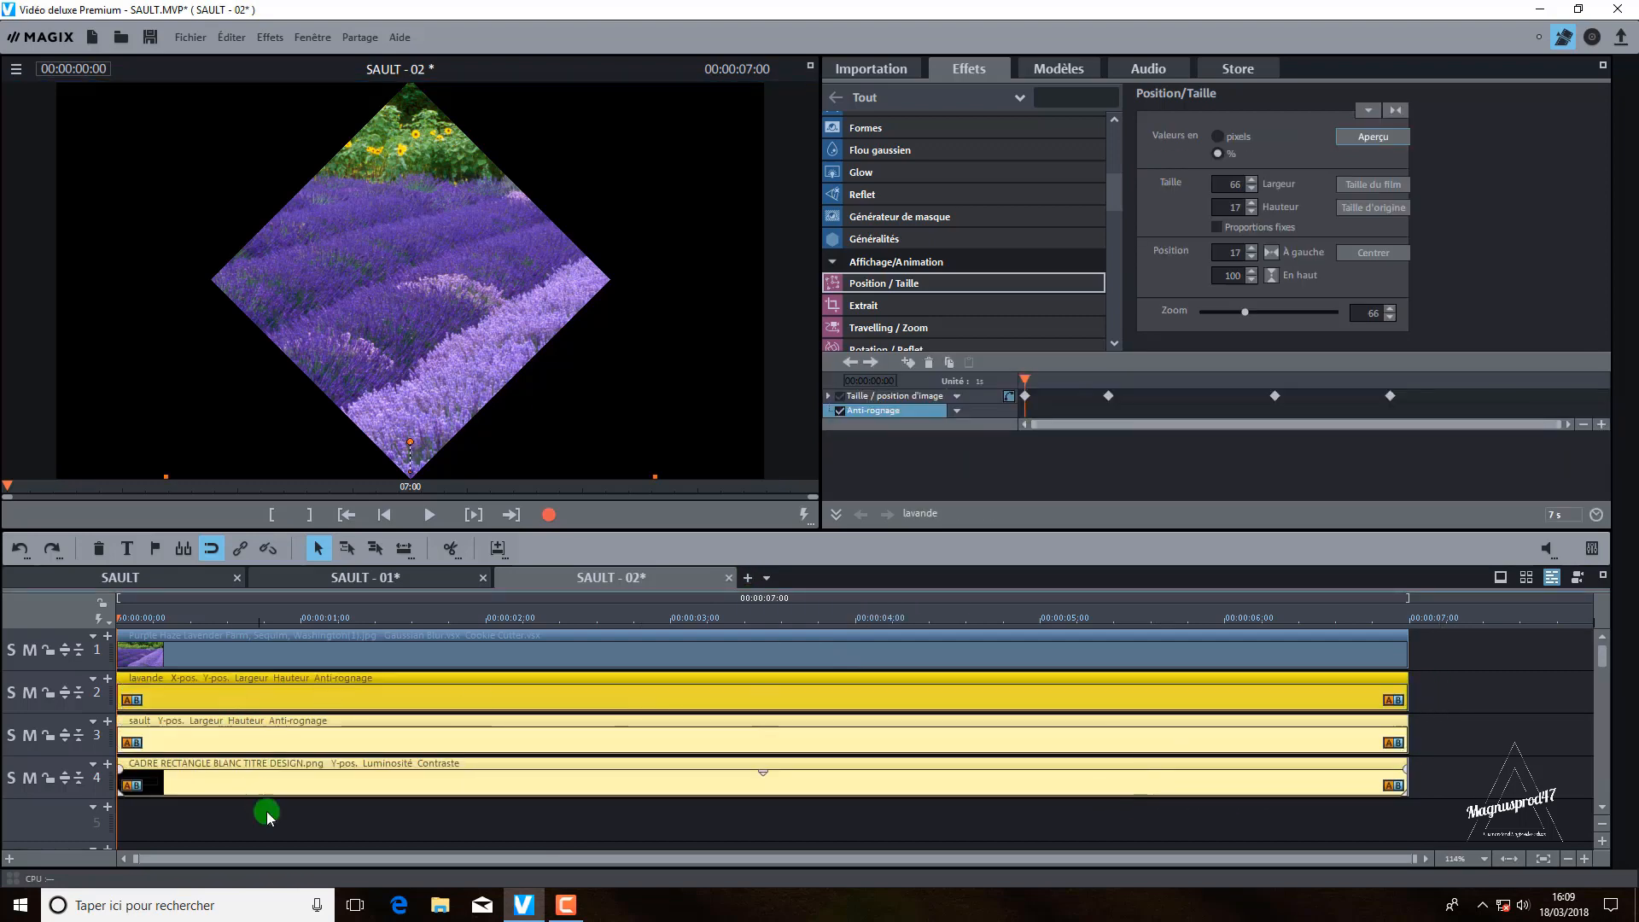
{"action": "right_click", "coordinate": [332, 693]}
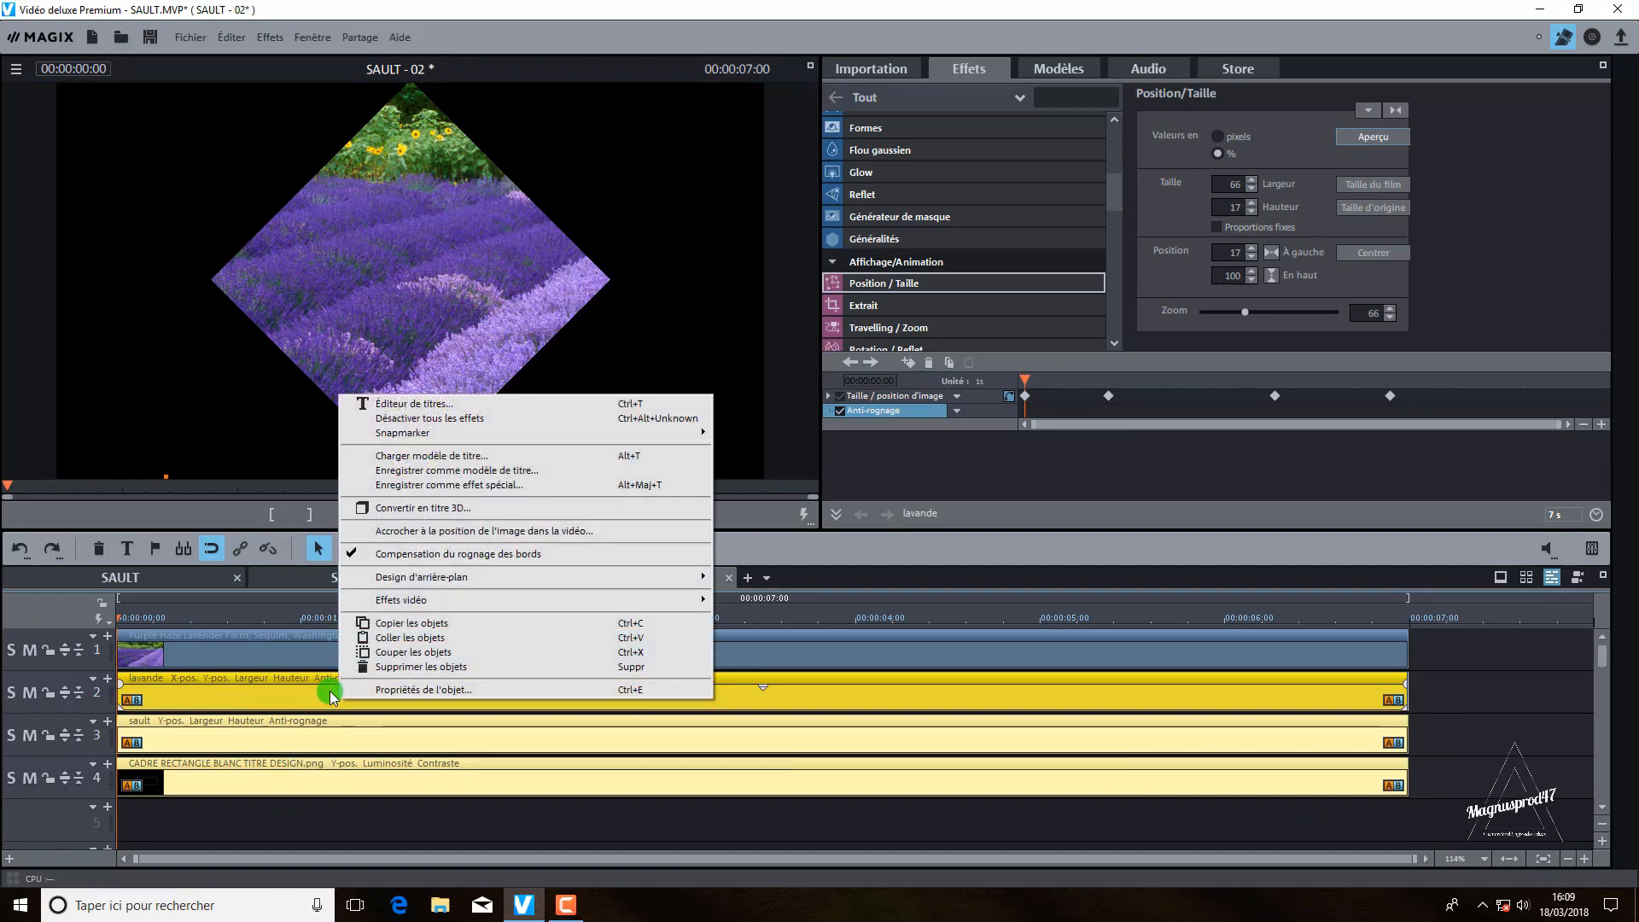
{"action": "left_click", "coordinate": [500, 484]}
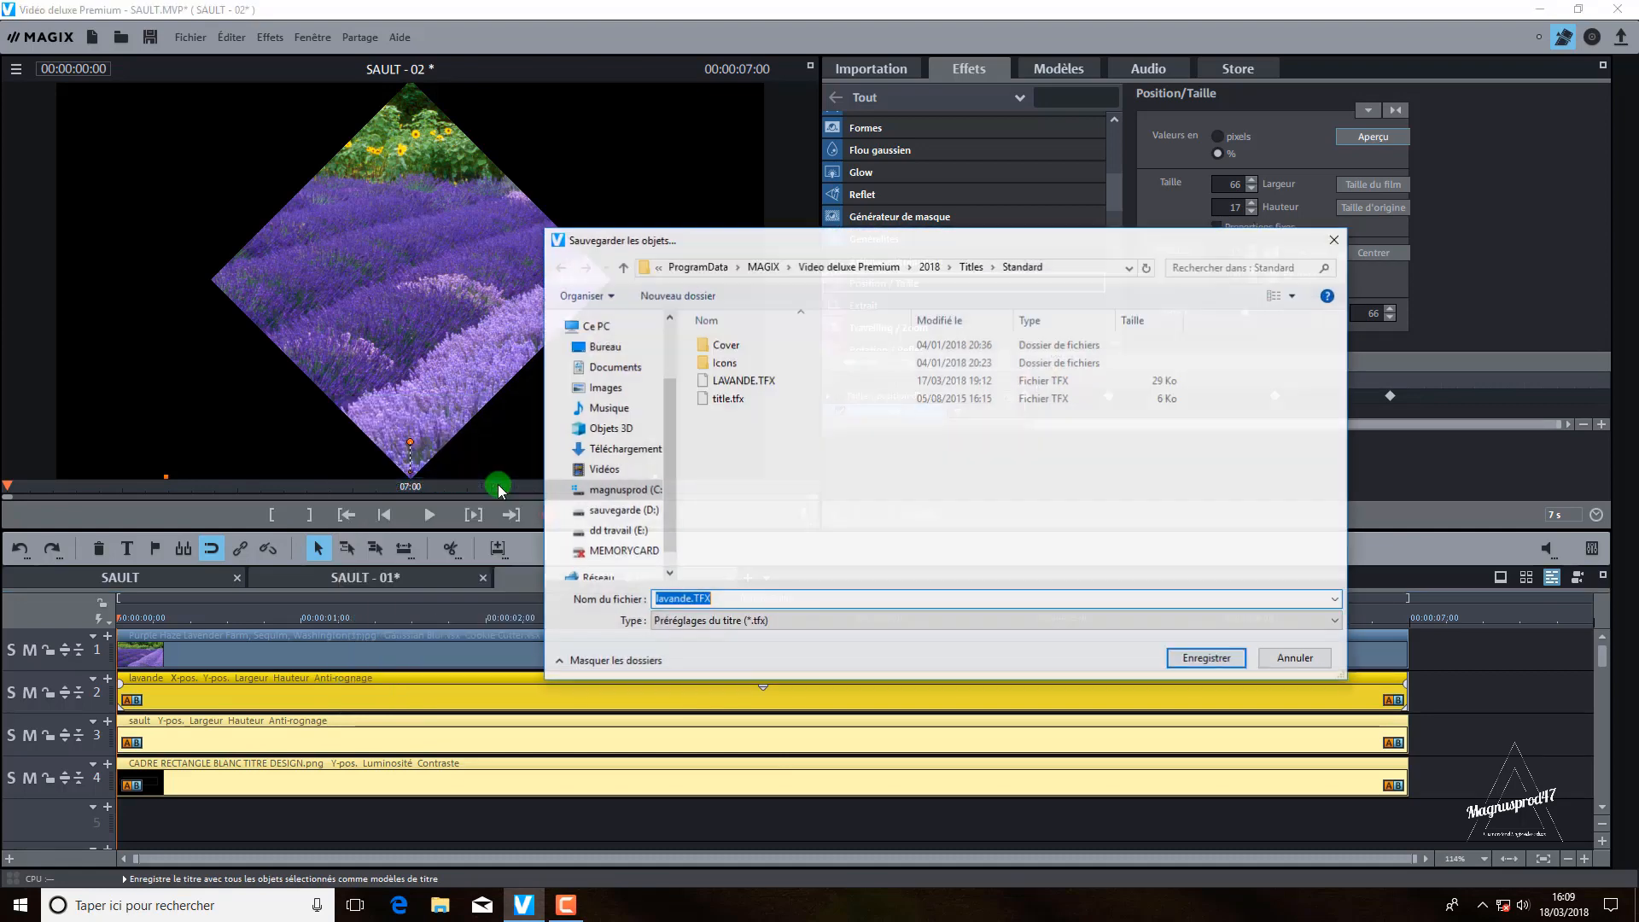
{"action": "left_click", "coordinate": [726, 388]}
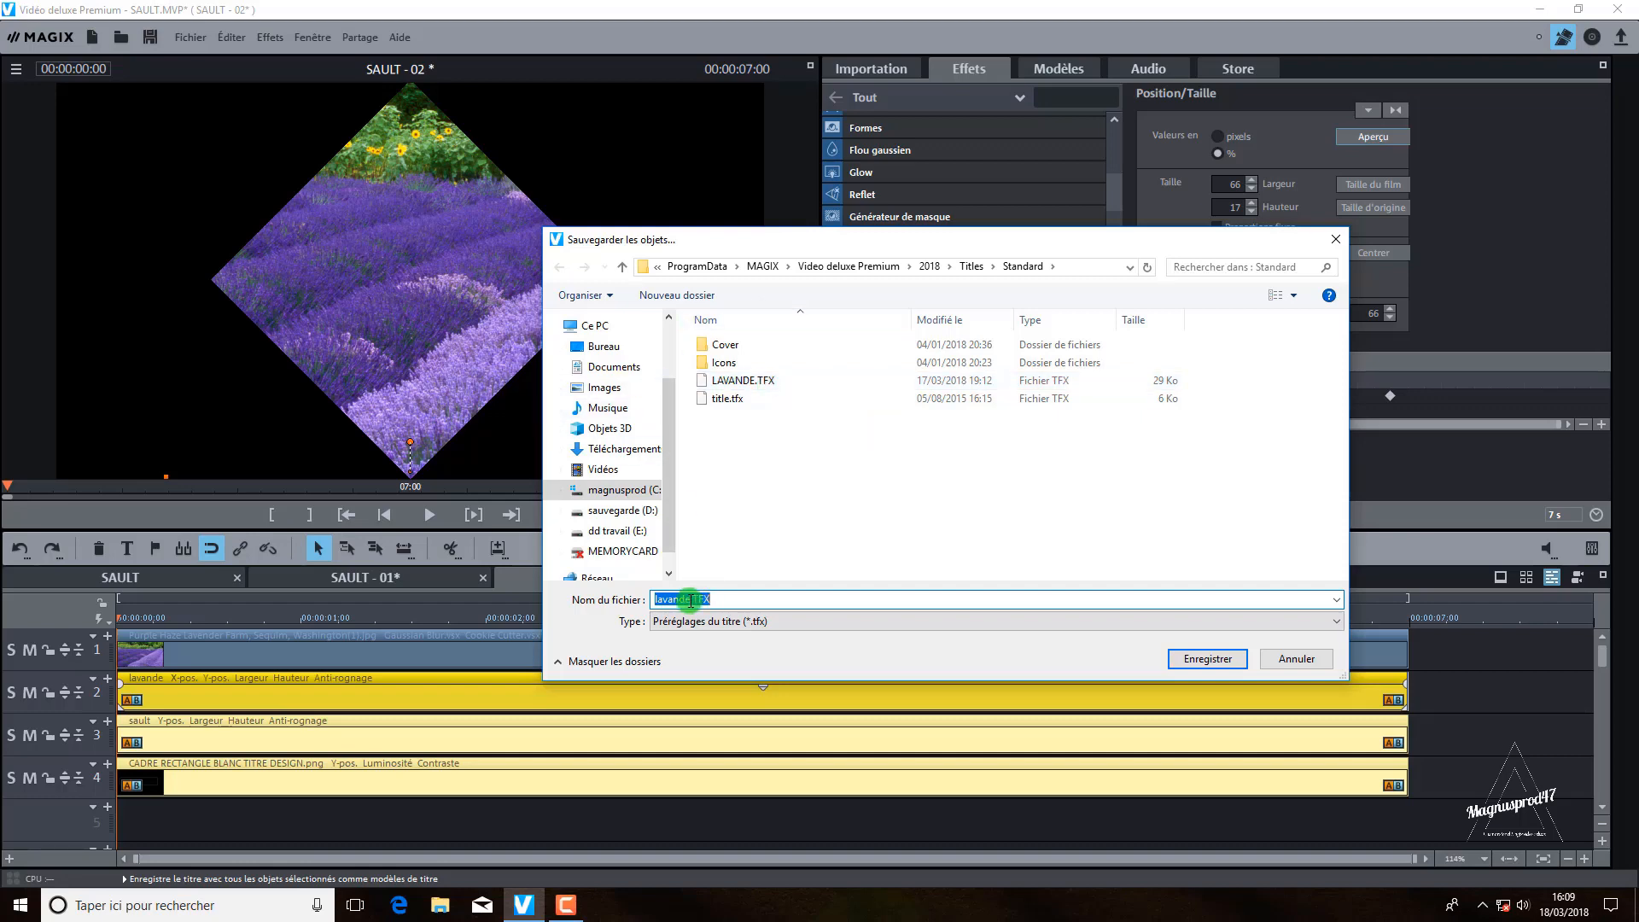
{"action": "double_click", "coordinate": [662, 602]}
{"action": "left_click", "coordinate": [1208, 662]}
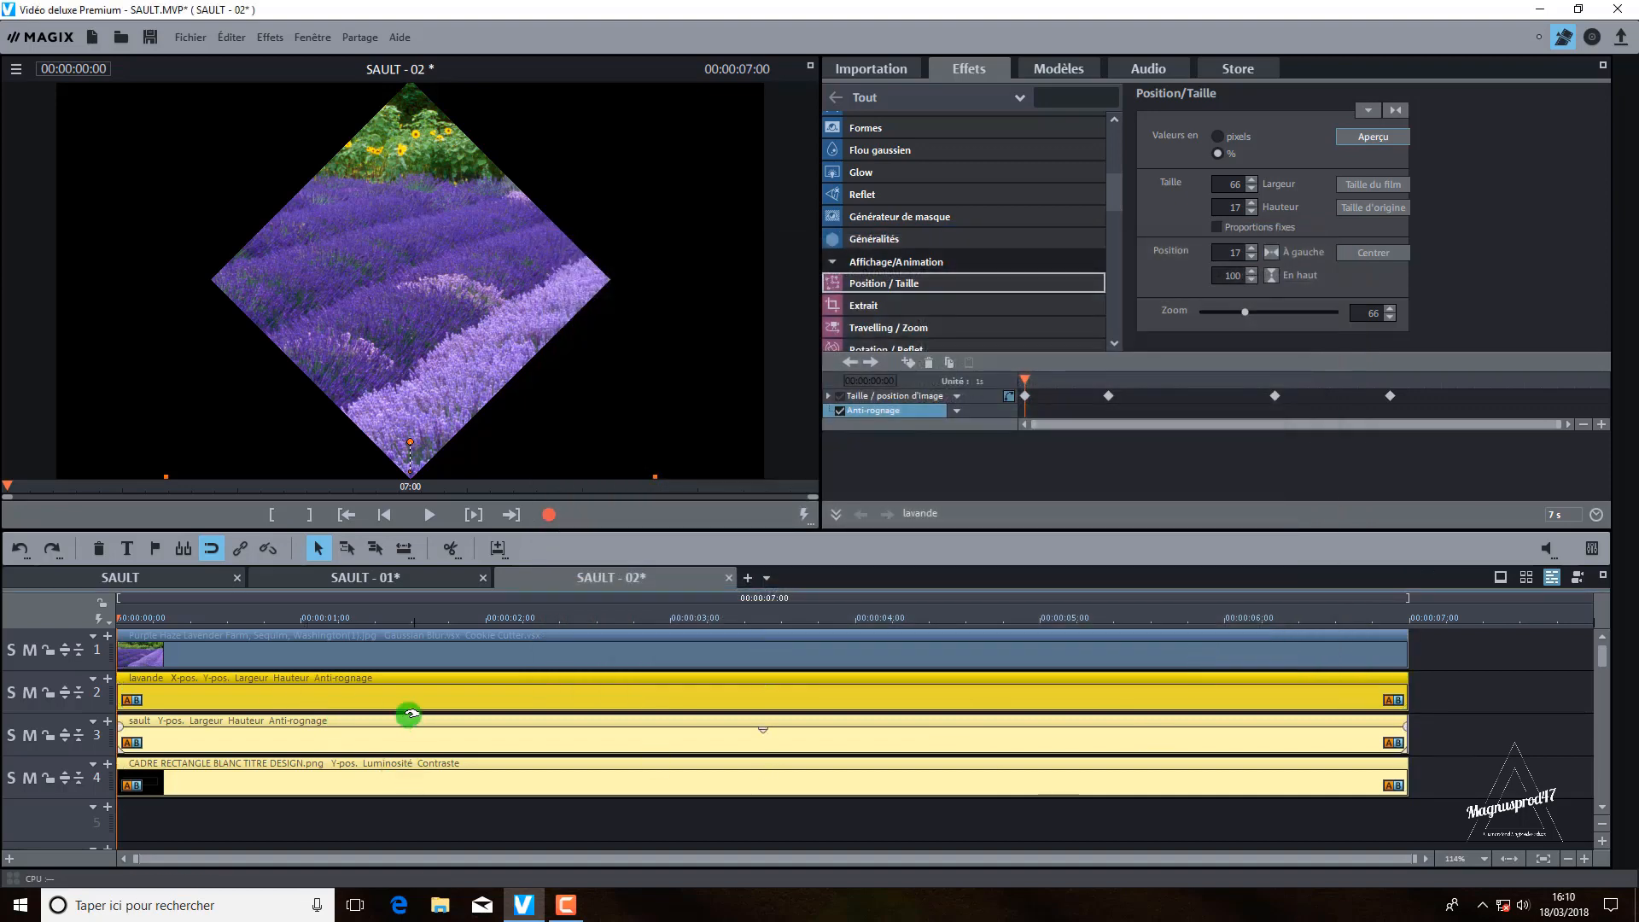
Step: Create a new film in the project and place the les maldives fond ecran-1920x1080 image from Downloads at the start of track 1
{"action": "left_click", "coordinate": [748, 579]}
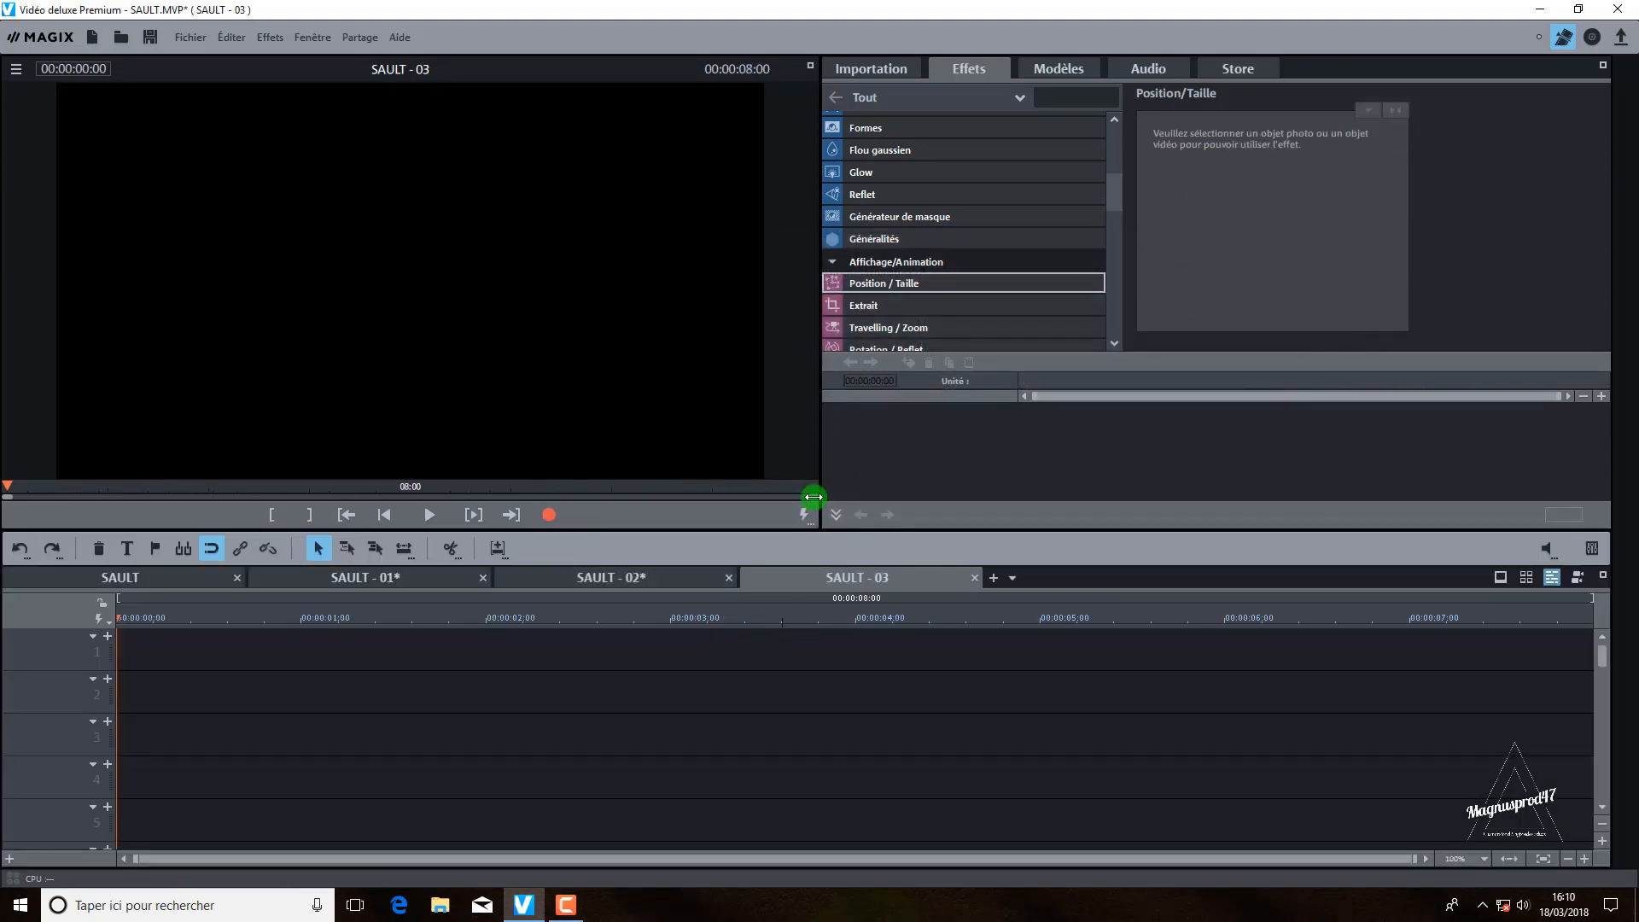
{"action": "left_click", "coordinate": [872, 70]}
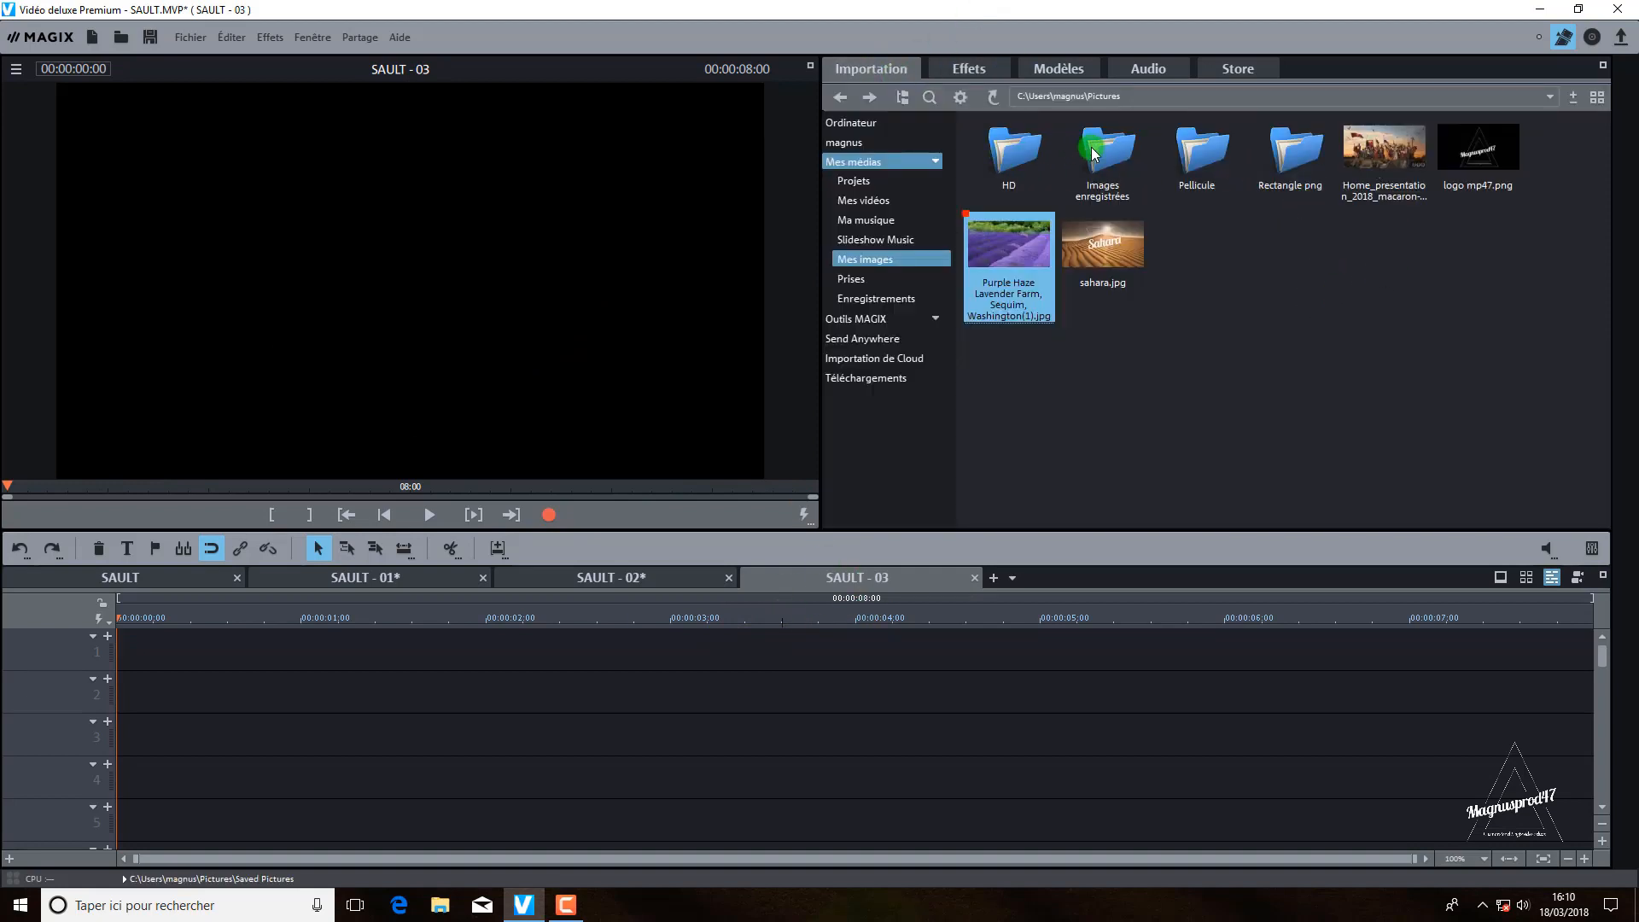
{"action": "mouse_move", "coordinate": [1385, 141]}
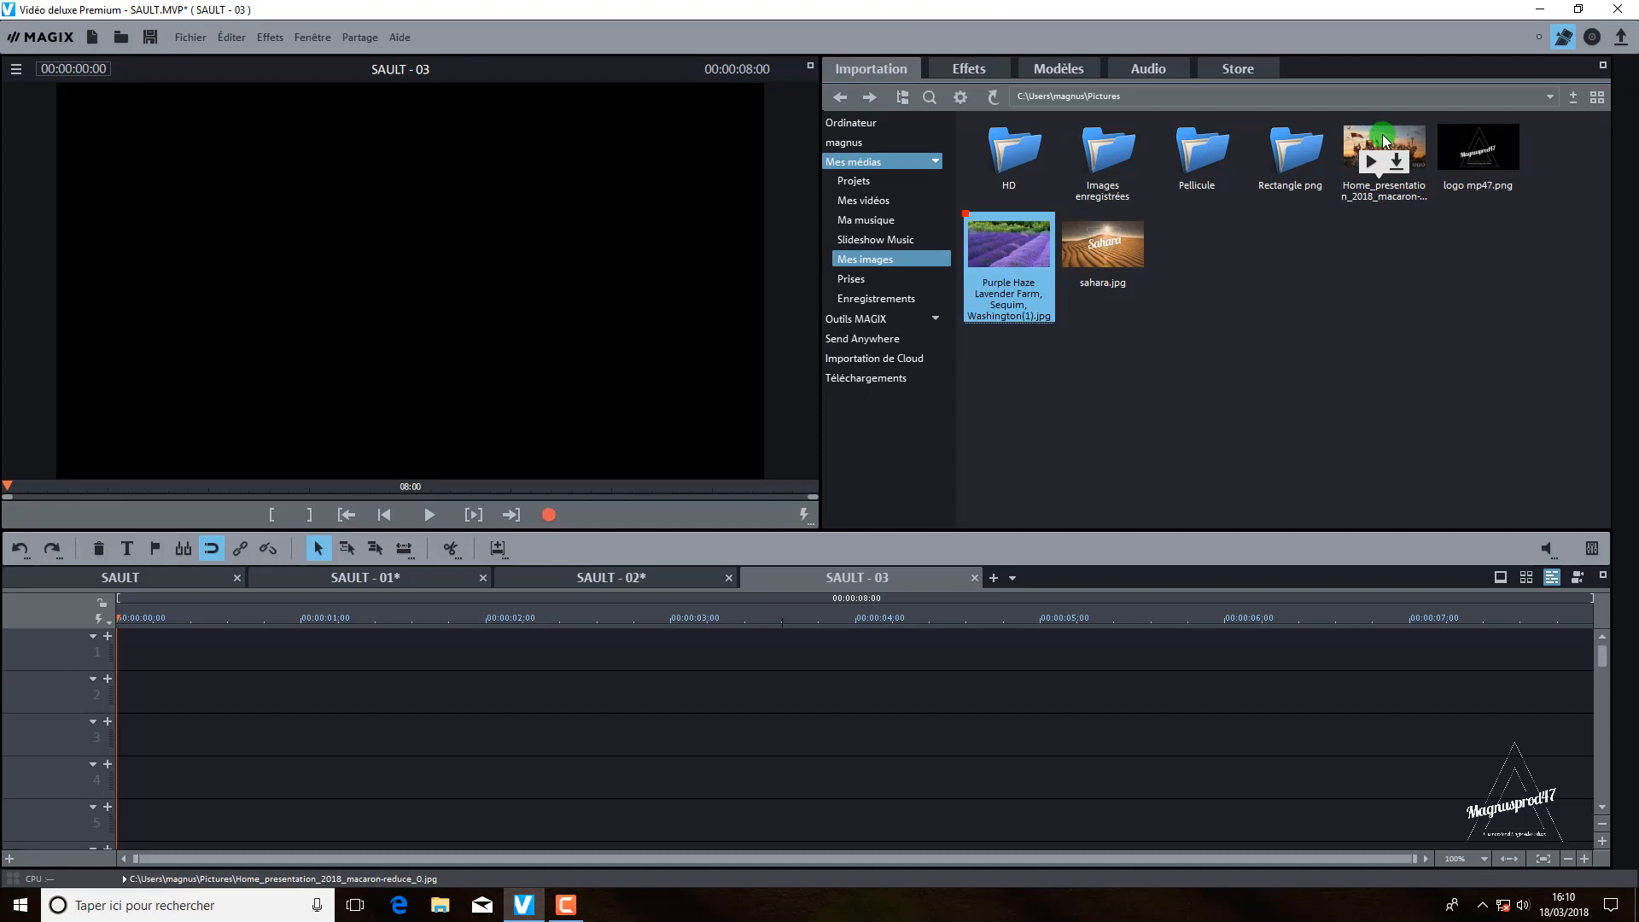
{"action": "left_click", "coordinate": [846, 145]}
{"action": "left_click", "coordinate": [1004, 297]}
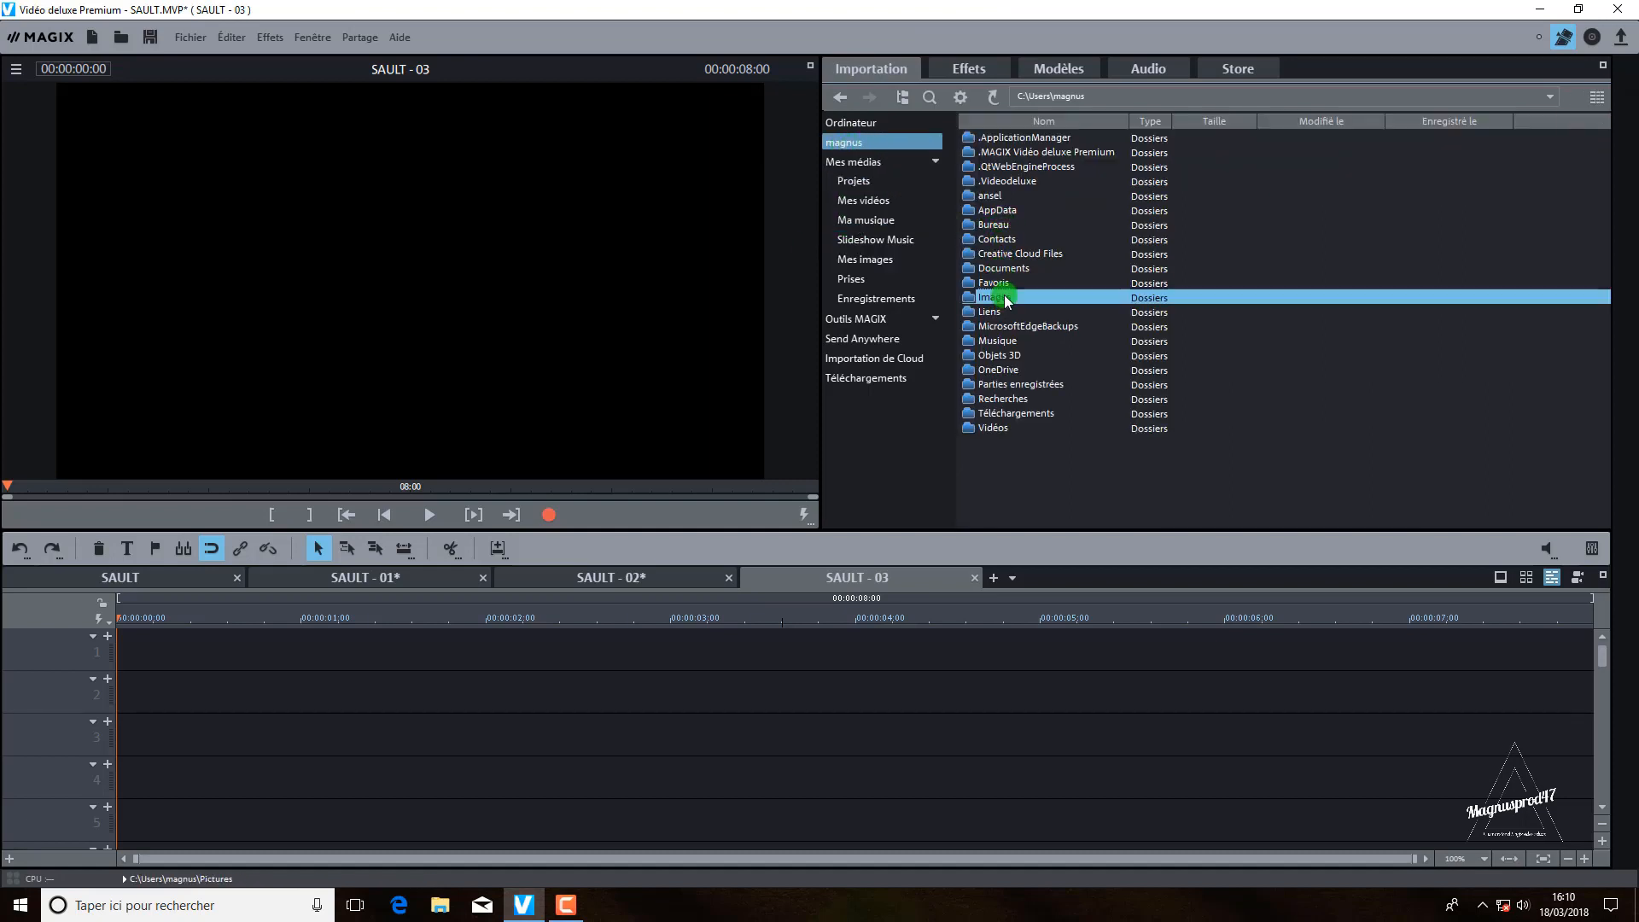
{"action": "double_click", "coordinate": [1006, 225]}
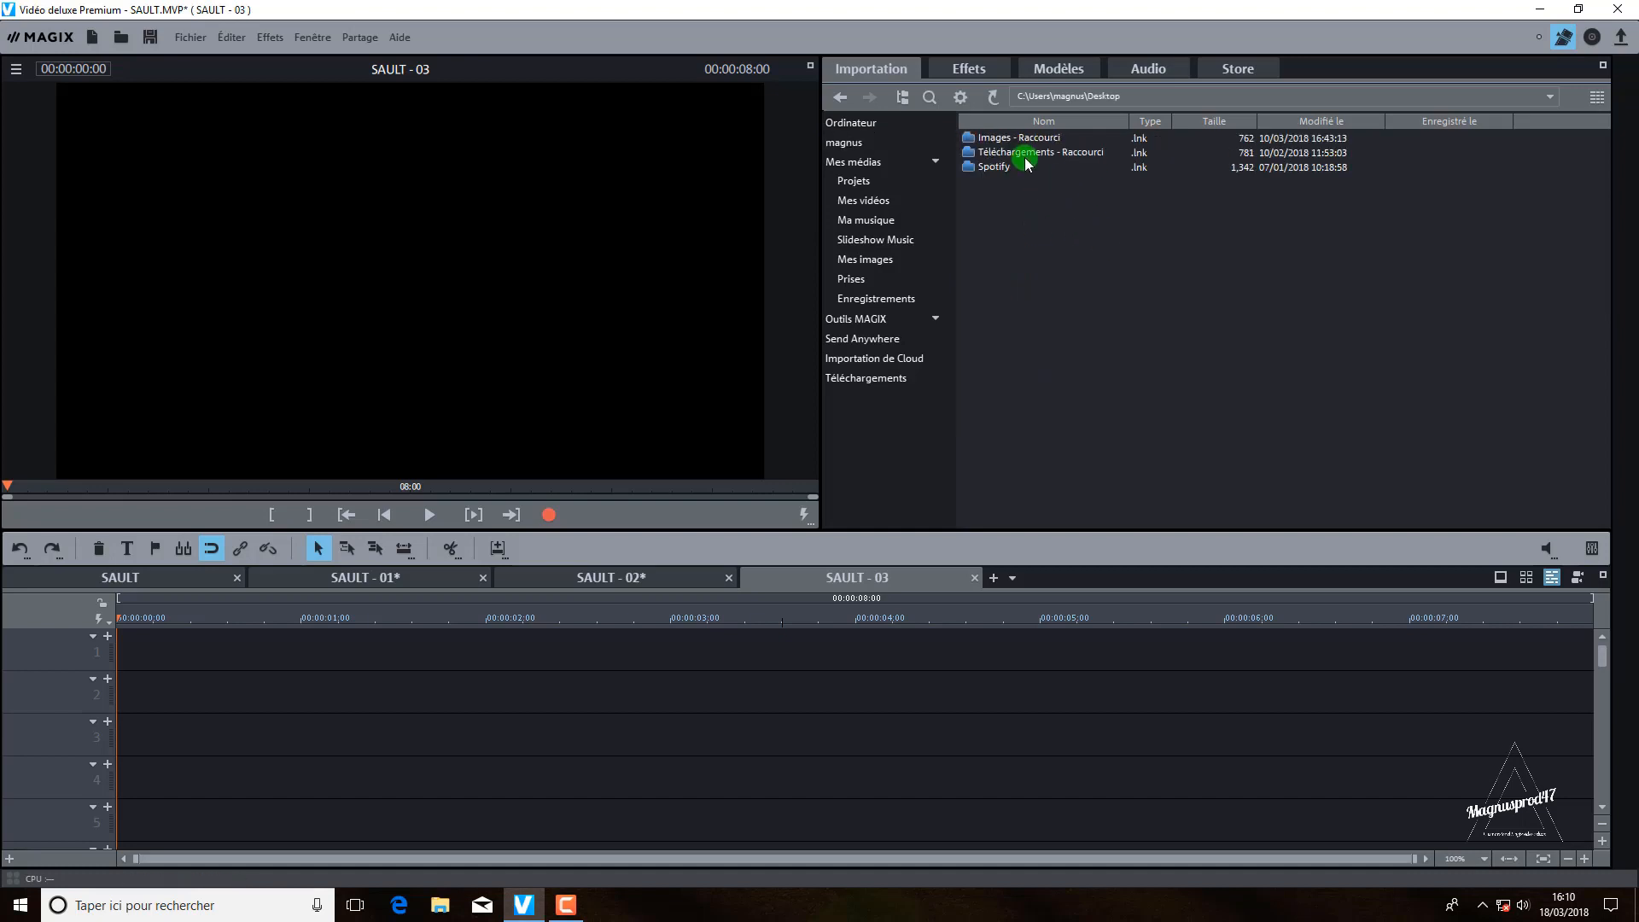
{"action": "left_click", "coordinate": [1025, 153]}
{"action": "double_click", "coordinate": [1024, 154]}
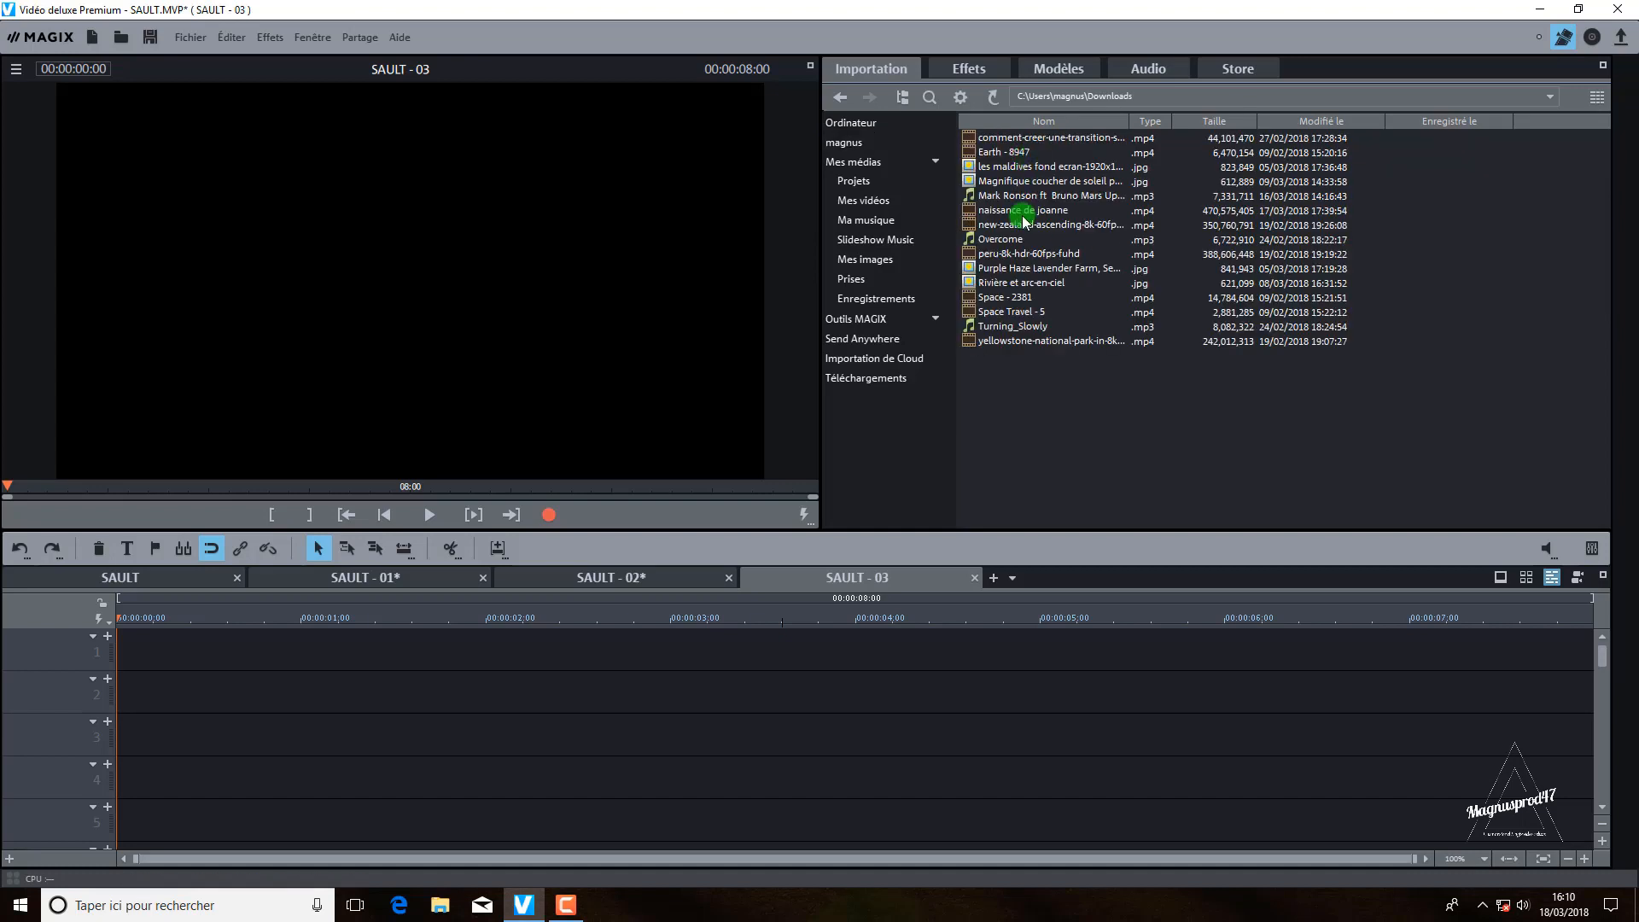
{"action": "left_click", "coordinate": [1024, 167]}
{"action": "left_click_drag", "start_coordinate": [1025, 178], "coordinate": [162, 667]}
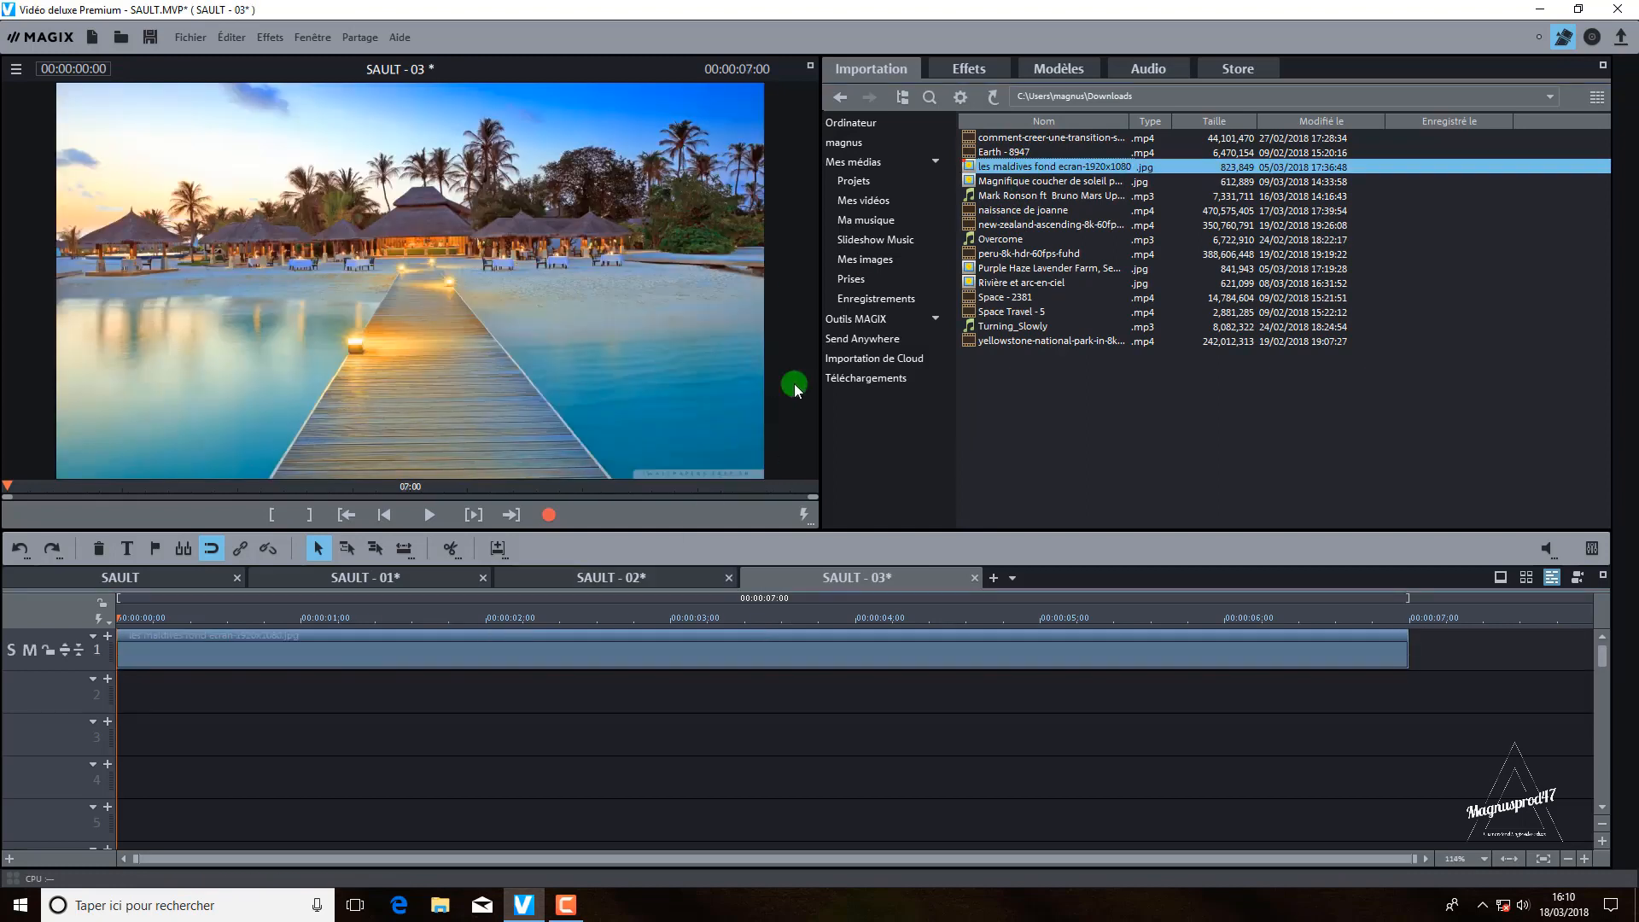
Step: Load the title template texte design rectangle.TFX through the title editing settings (Édition de titres) with the Maldives image selected
{"action": "left_click", "coordinate": [862, 637]}
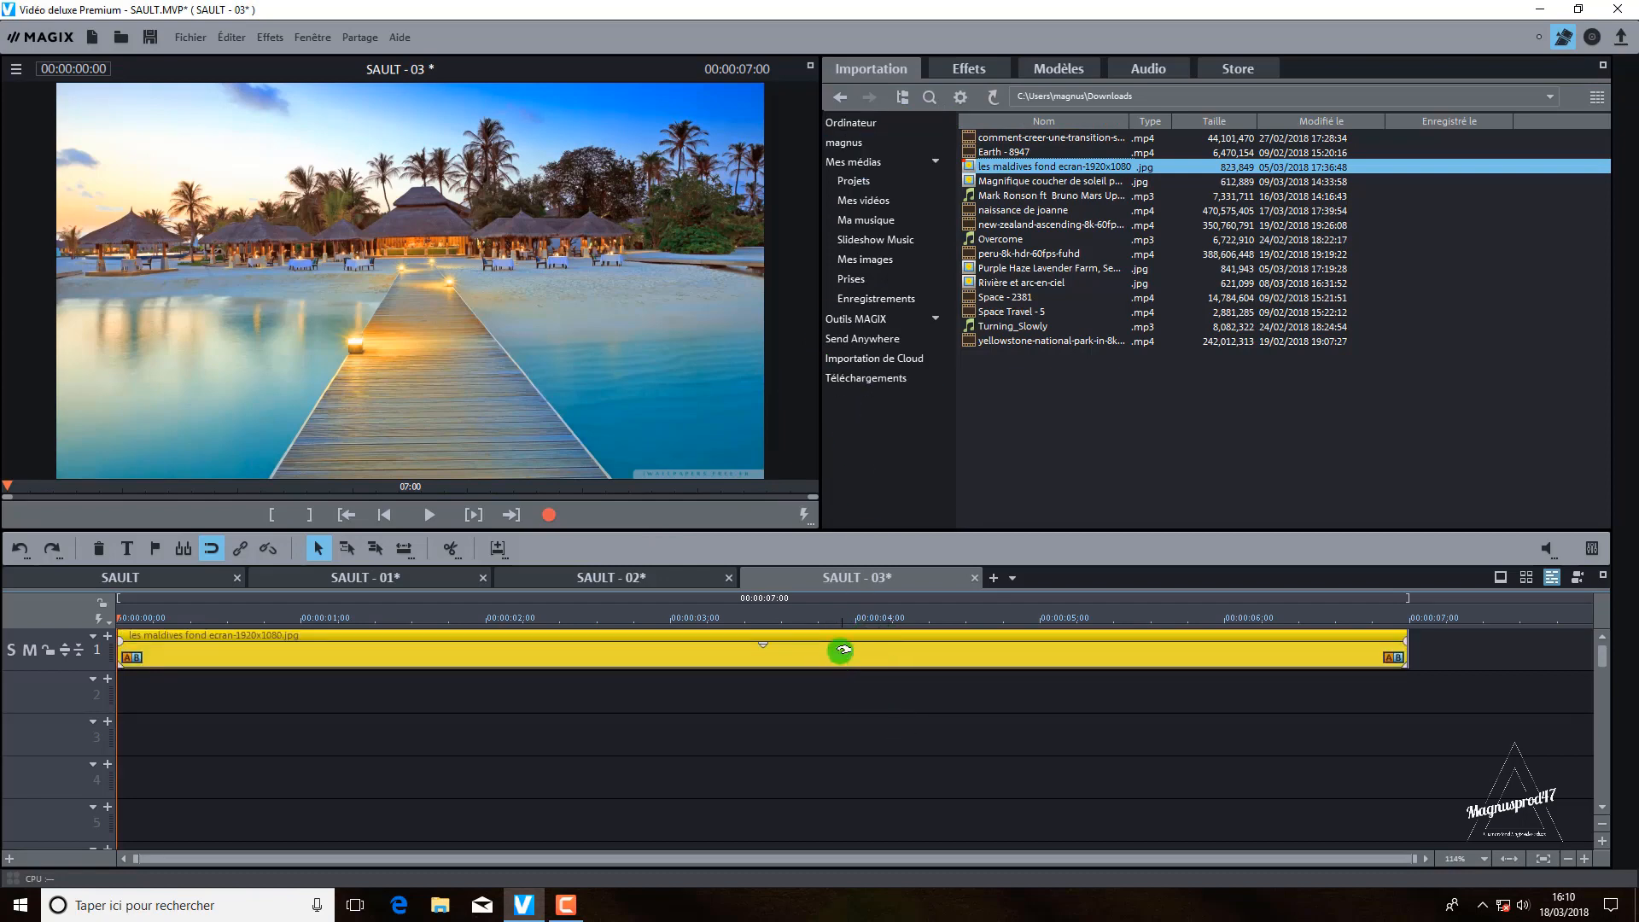
{"action": "left_click", "coordinate": [969, 69]}
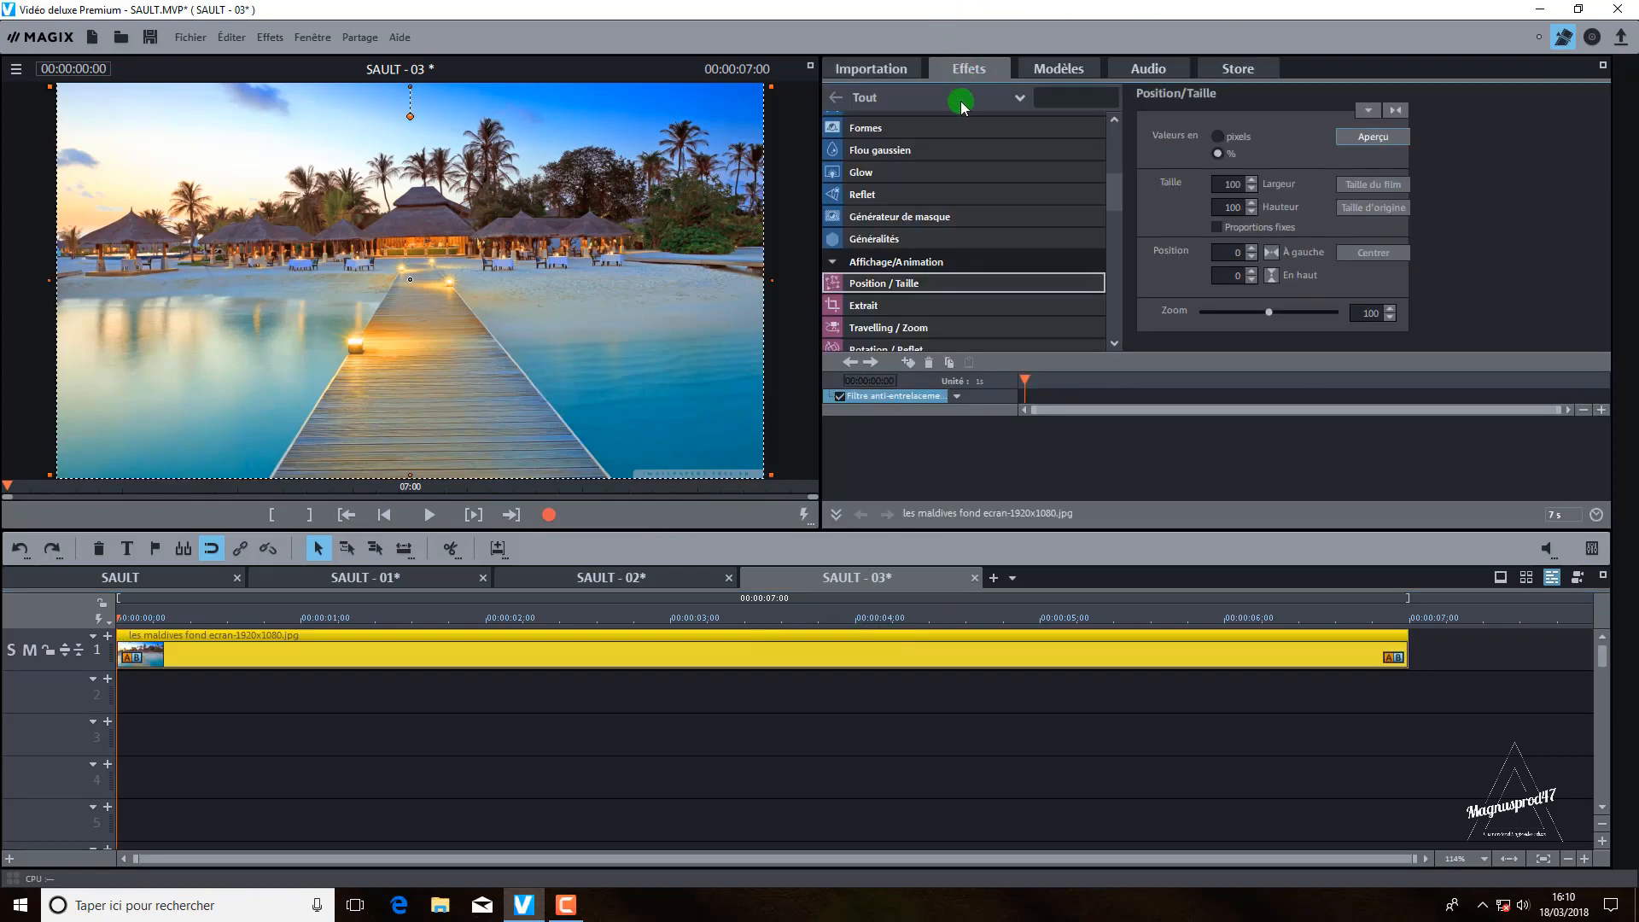
{"action": "left_click", "coordinate": [833, 261]}
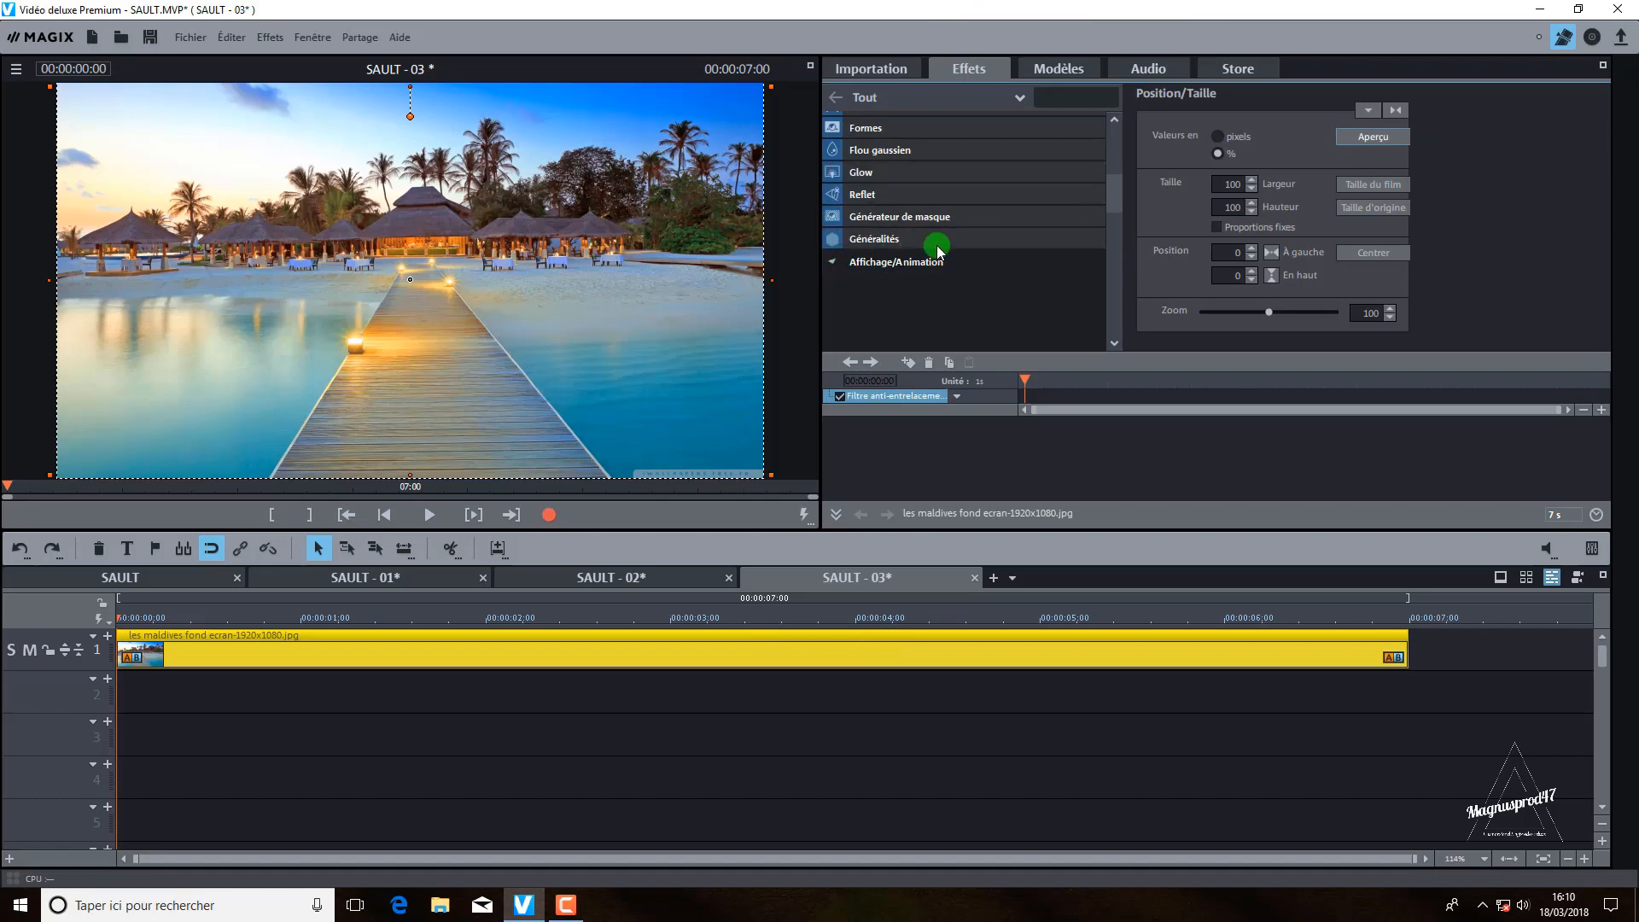
{"action": "left_click_drag", "start_coordinate": [1106, 203], "coordinate": [1112, 140]}
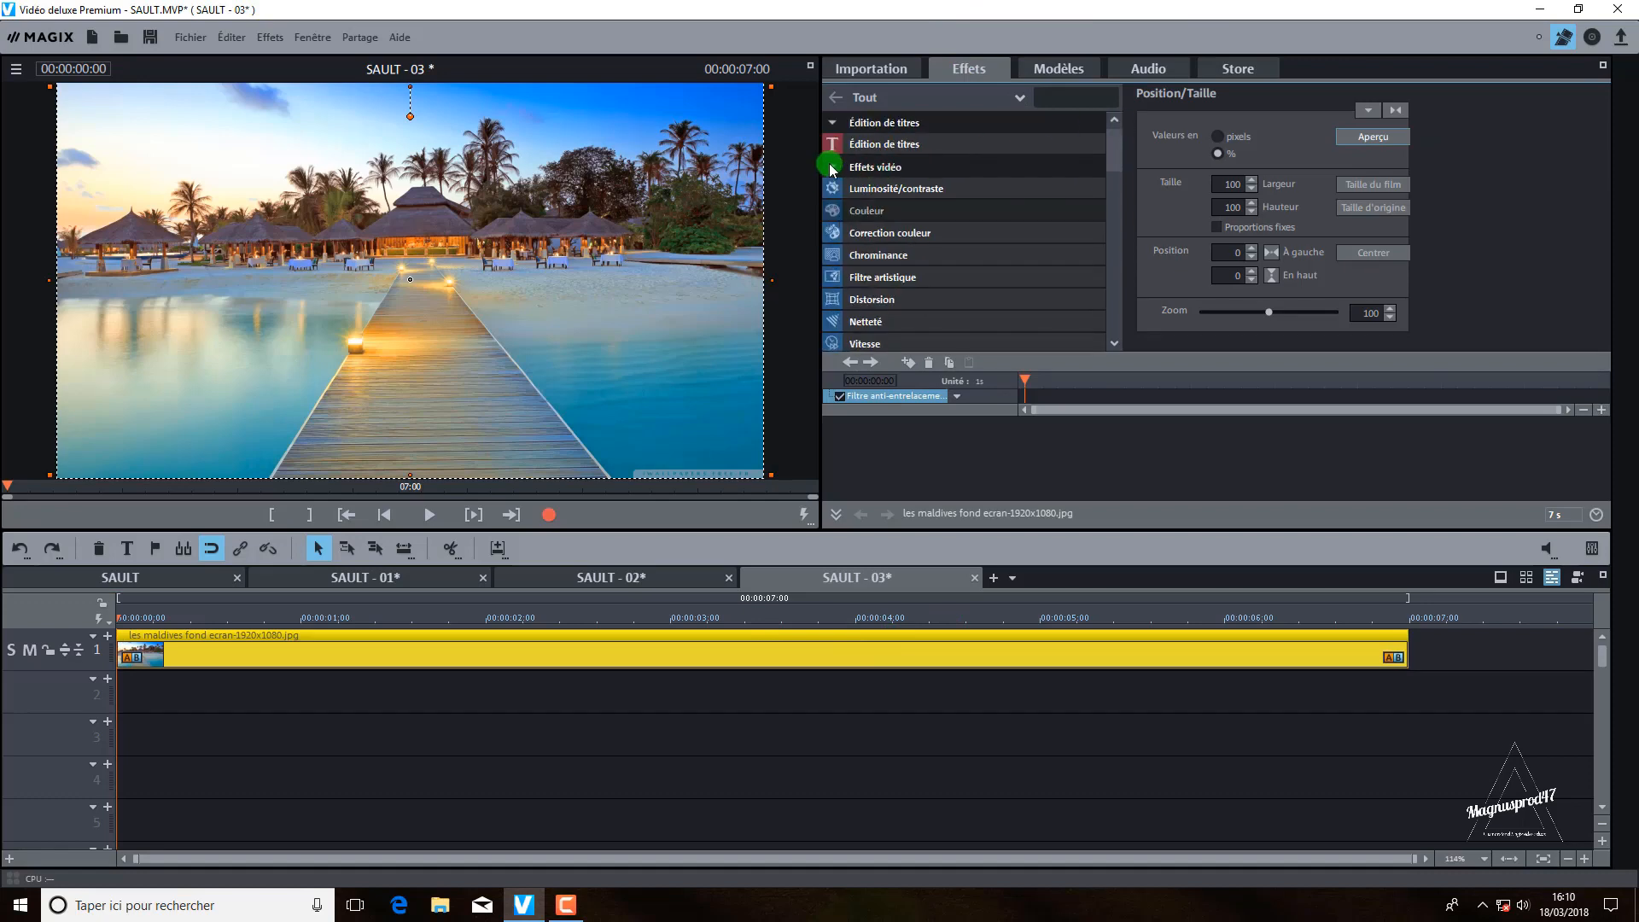
{"action": "left_click", "coordinate": [832, 167]}
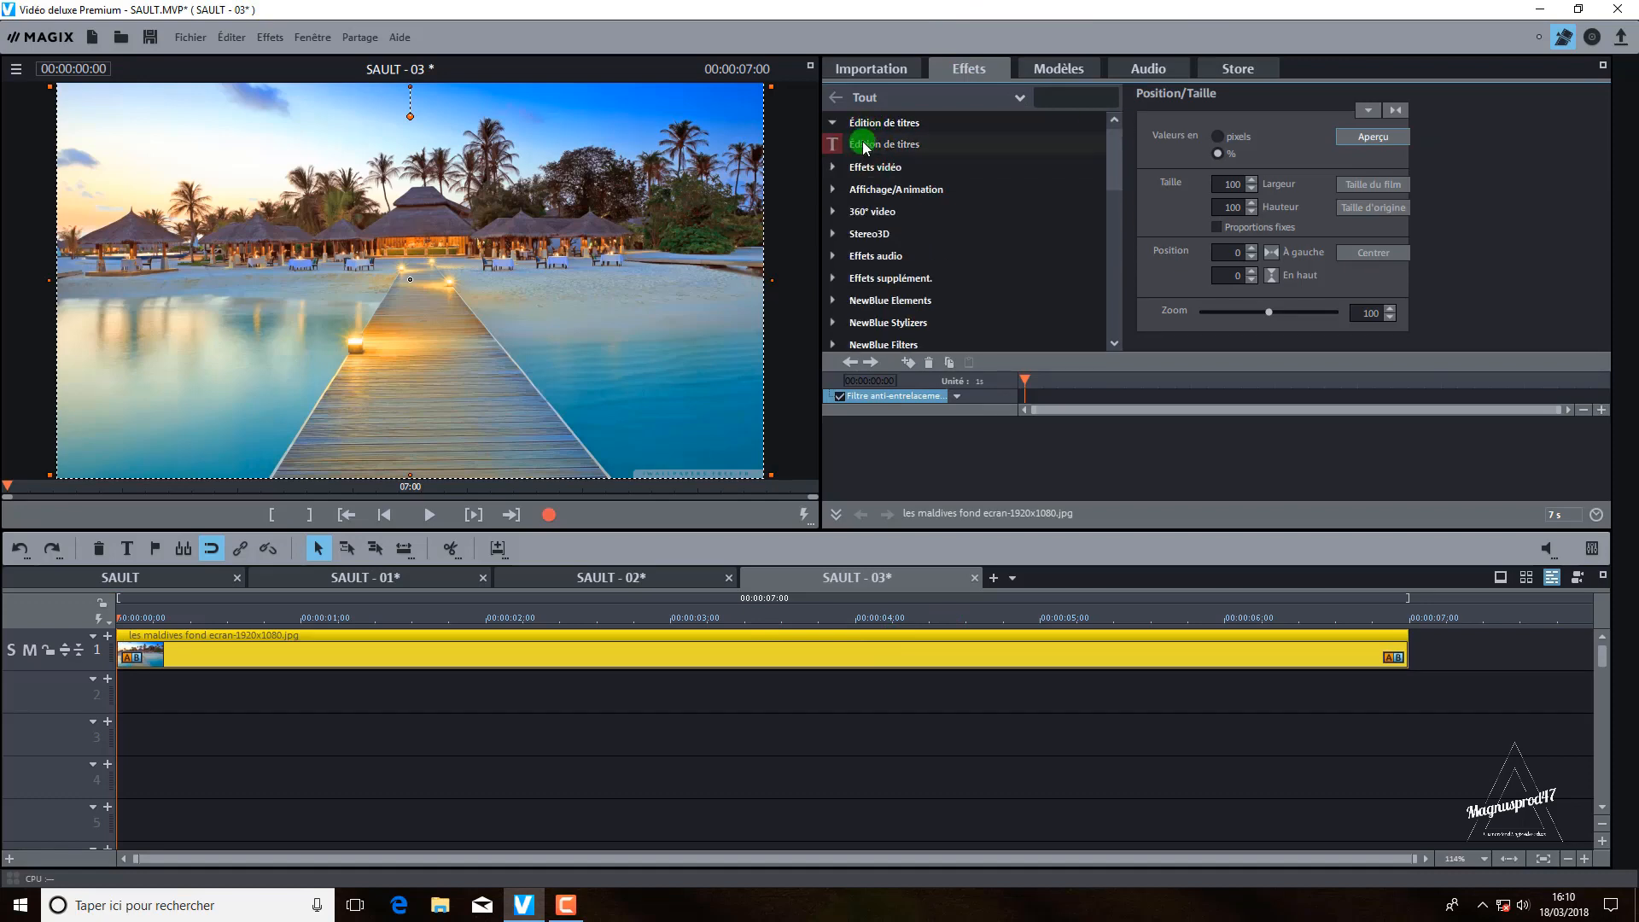
{"action": "left_click", "coordinate": [864, 145]}
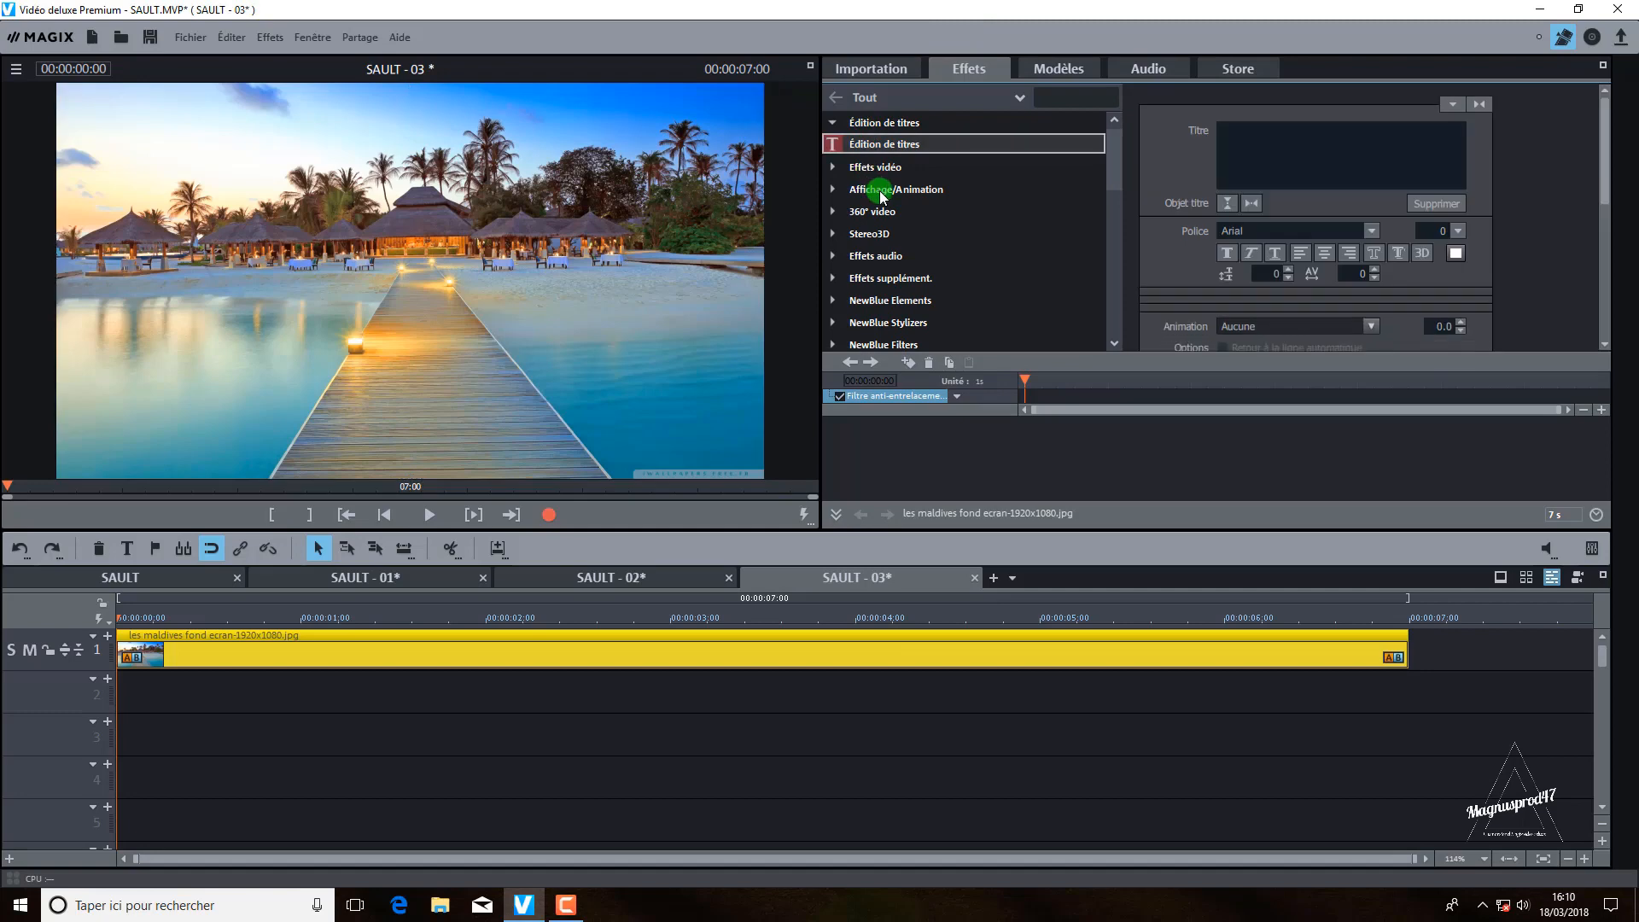
{"action": "left_click", "coordinate": [1453, 105]}
{"action": "left_click", "coordinate": [1453, 106]}
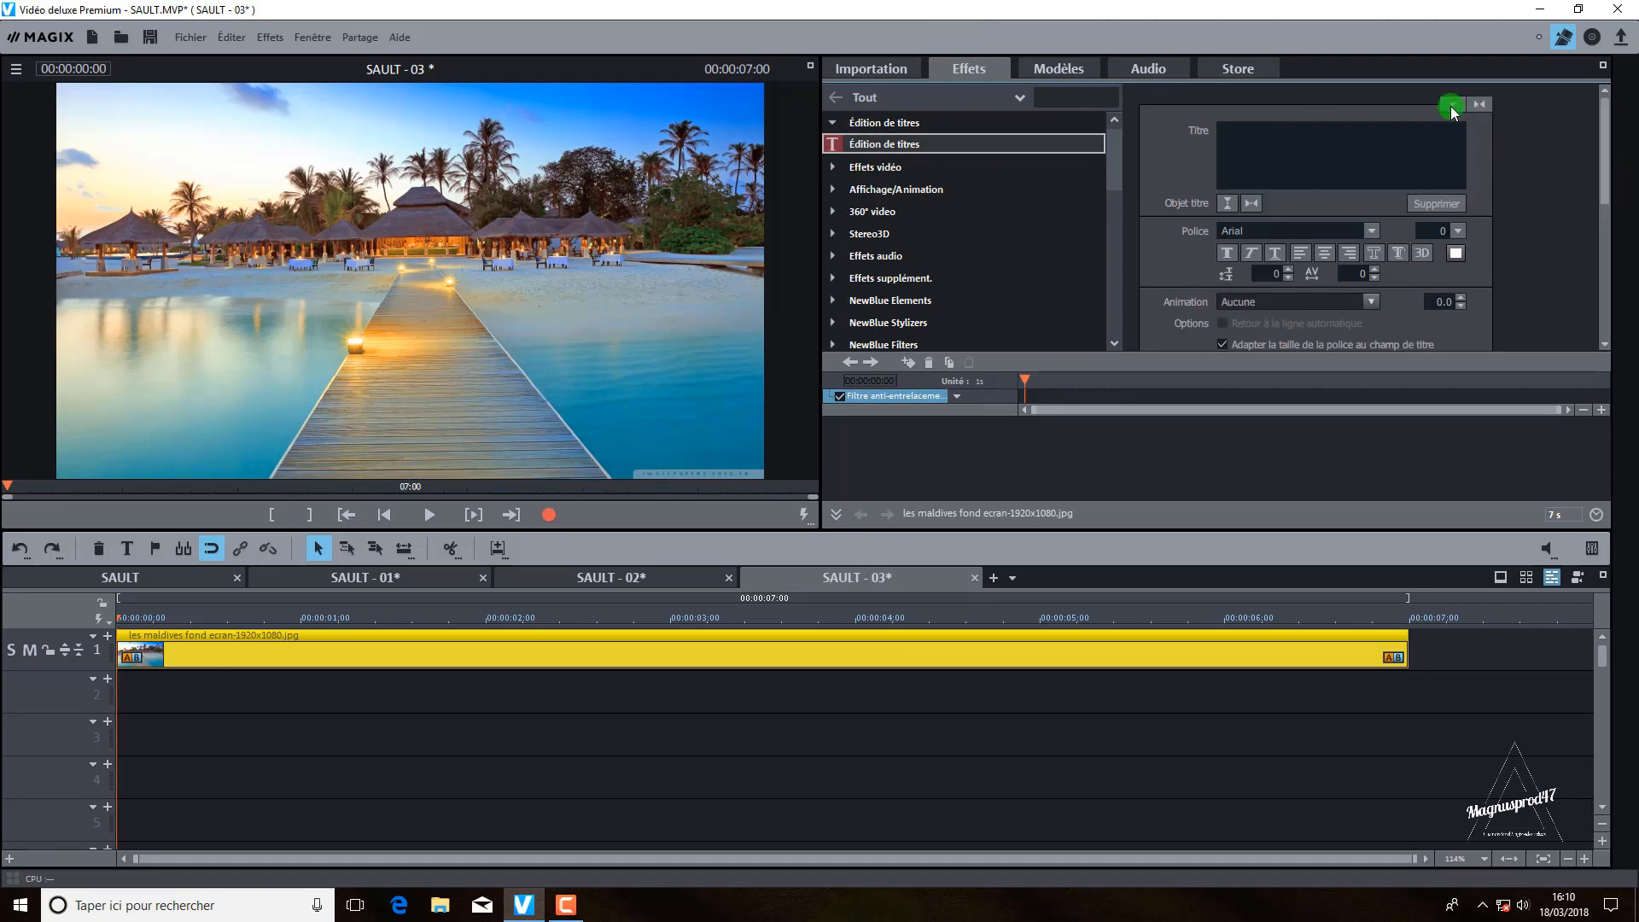
{"action": "left_click", "coordinate": [1453, 105]}
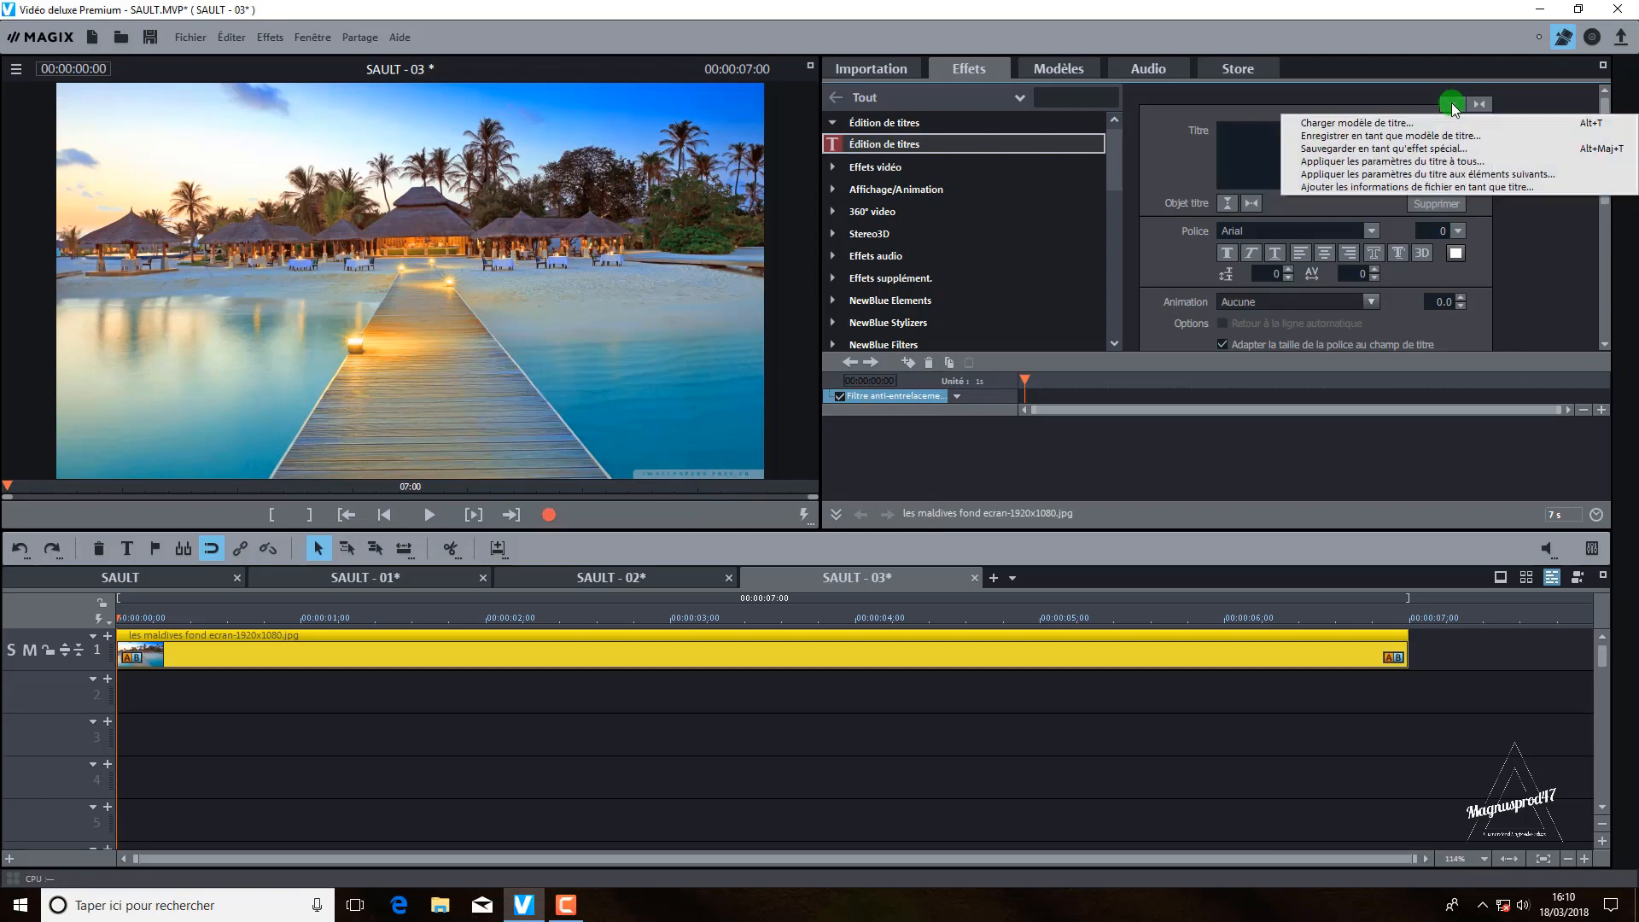
{"action": "left_click", "coordinate": [1396, 125]}
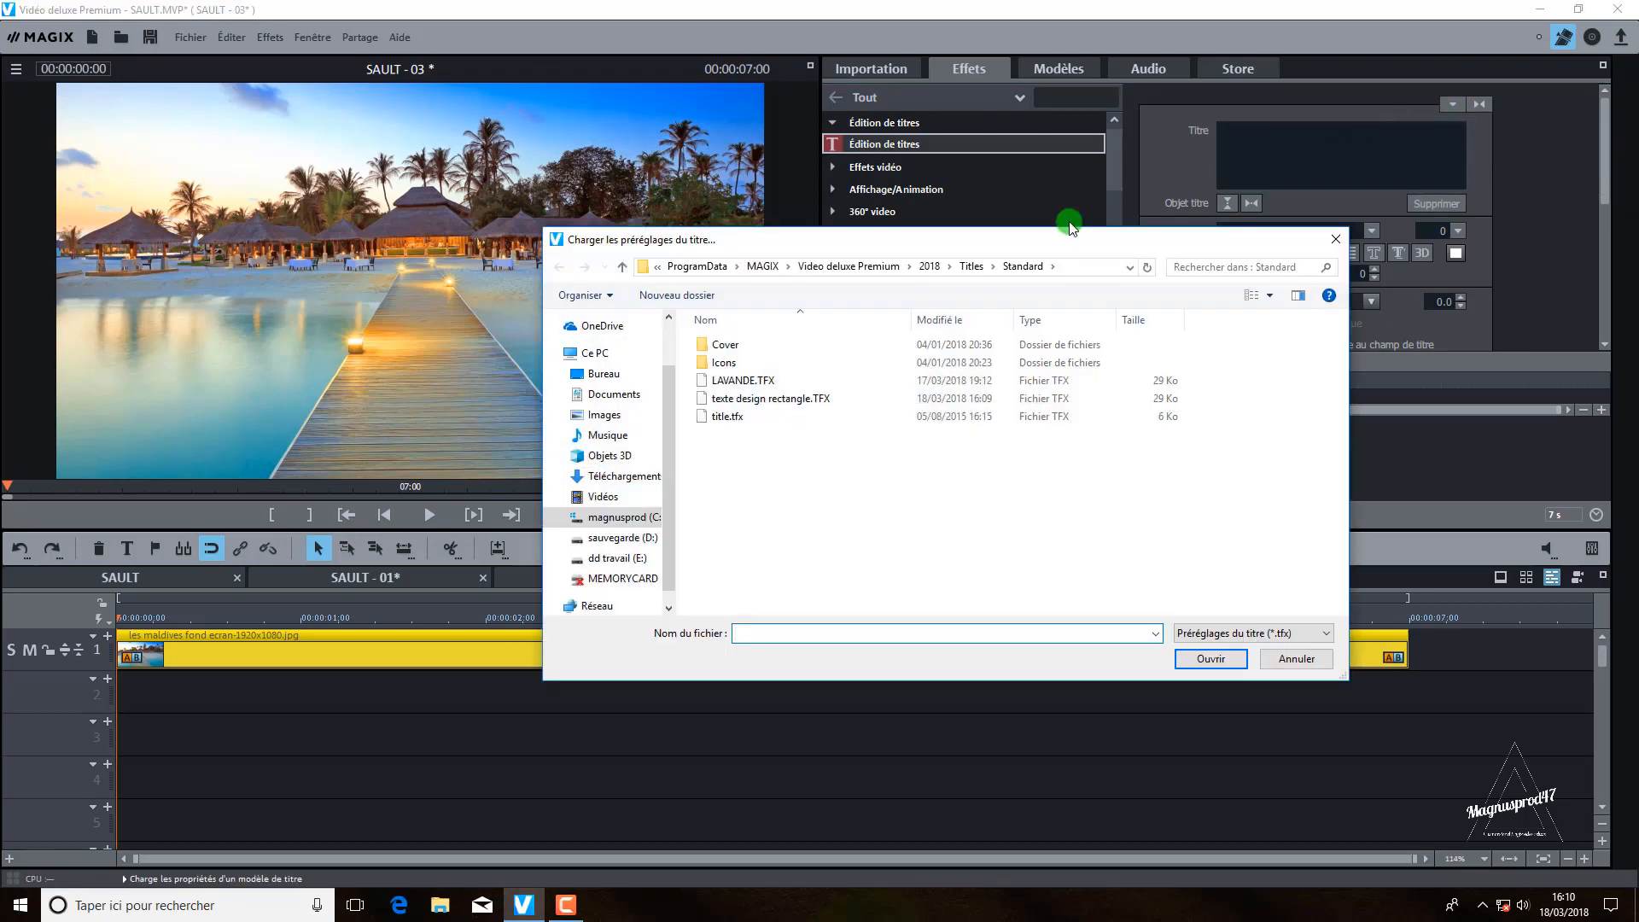
{"action": "left_click", "coordinate": [794, 401]}
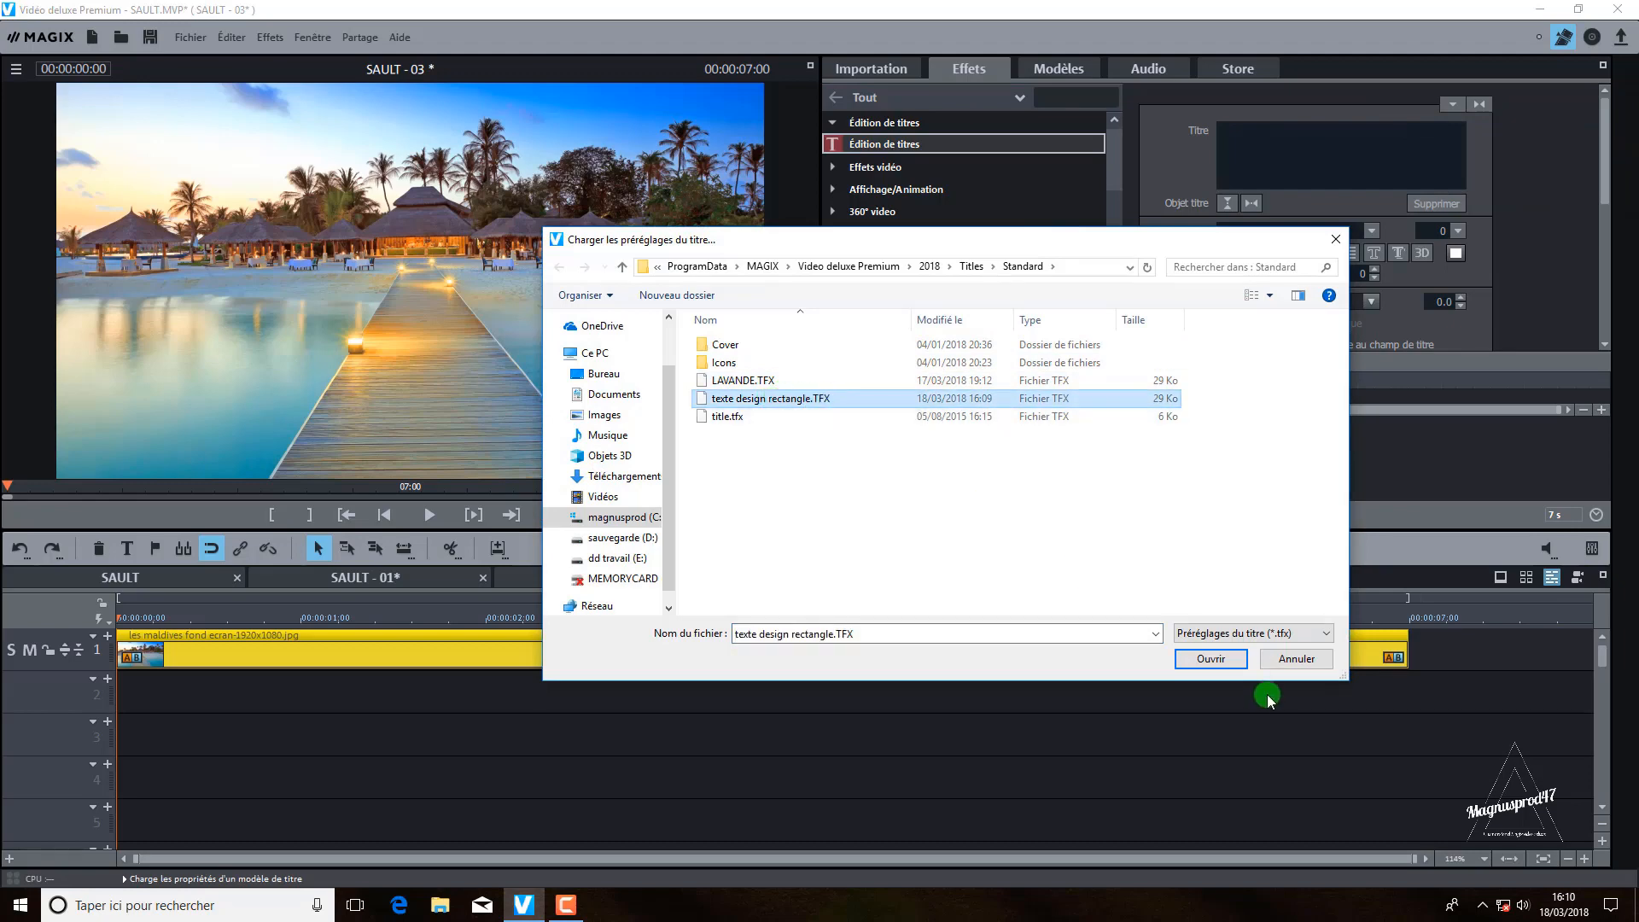
{"action": "left_click", "coordinate": [1209, 659]}
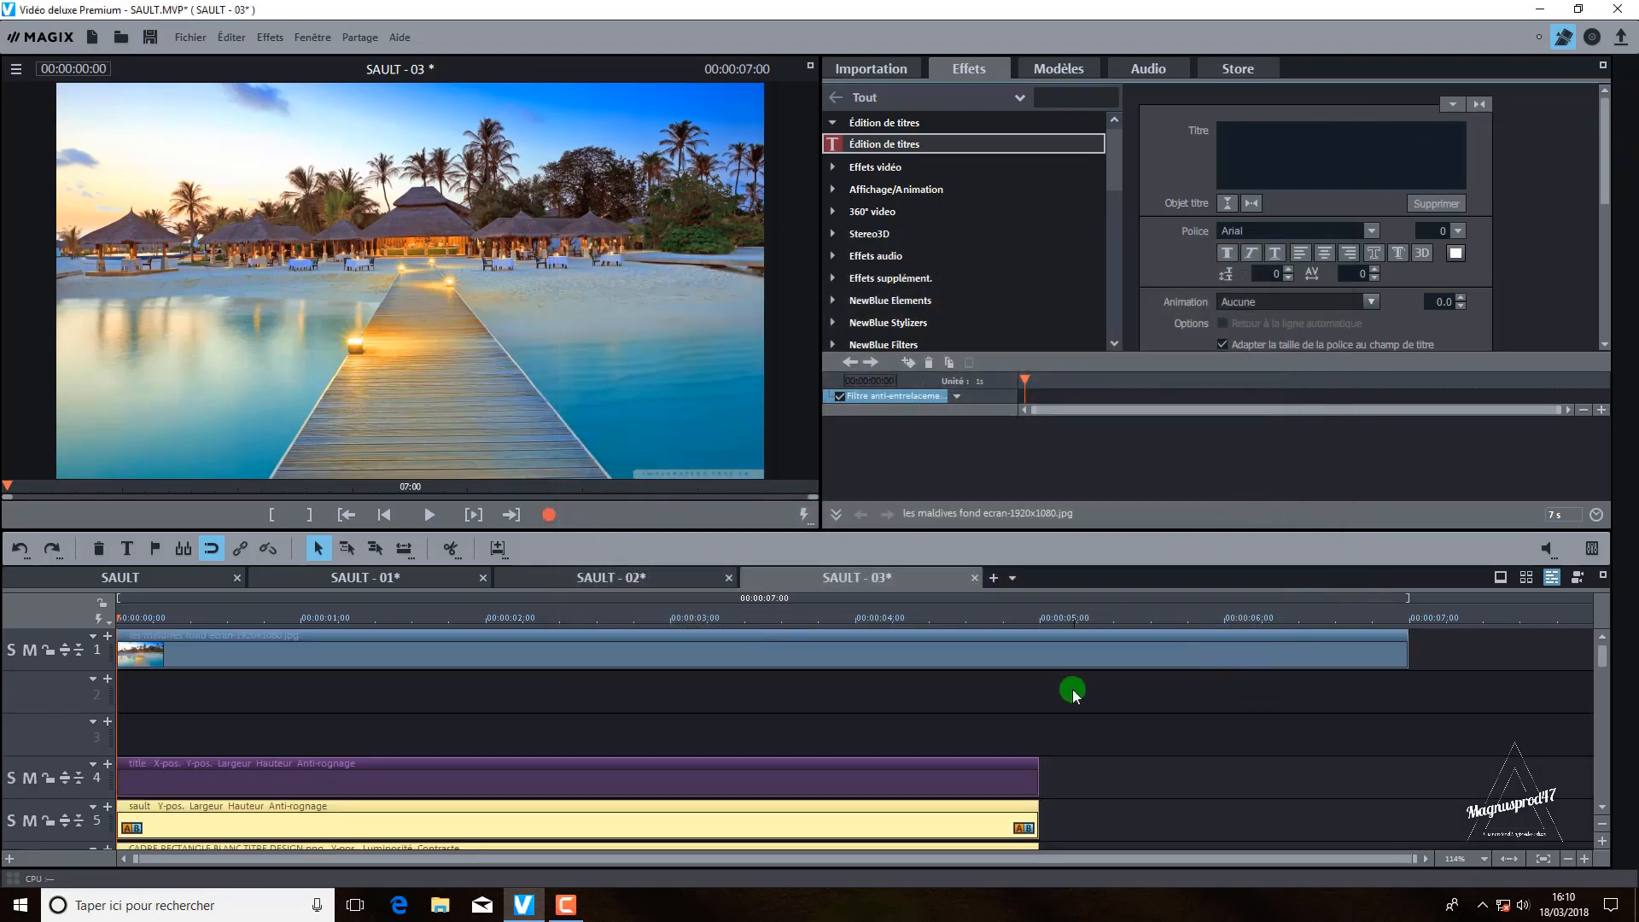
Step: Move the loaded title, sault subtitle and white rectangle objects together up to tracks 2, 3 and 4
{"action": "left_click", "coordinate": [1601, 813]}
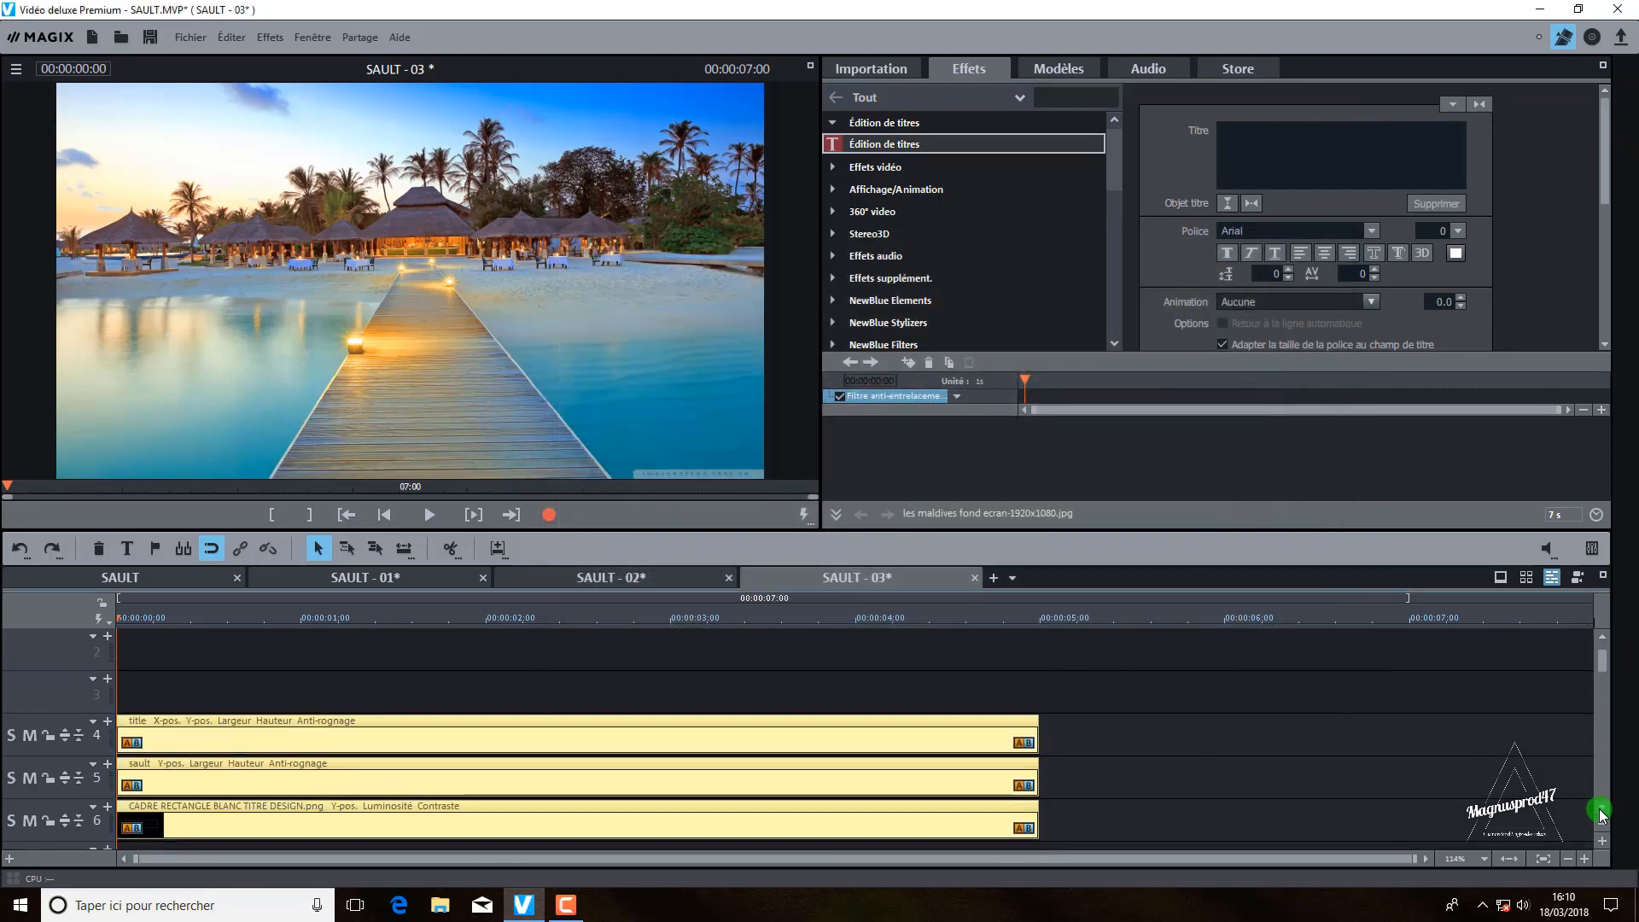
{"action": "left_click", "coordinate": [1062, 733]}
{"action": "left_click_drag", "start_coordinate": [972, 725], "coordinate": [969, 657]}
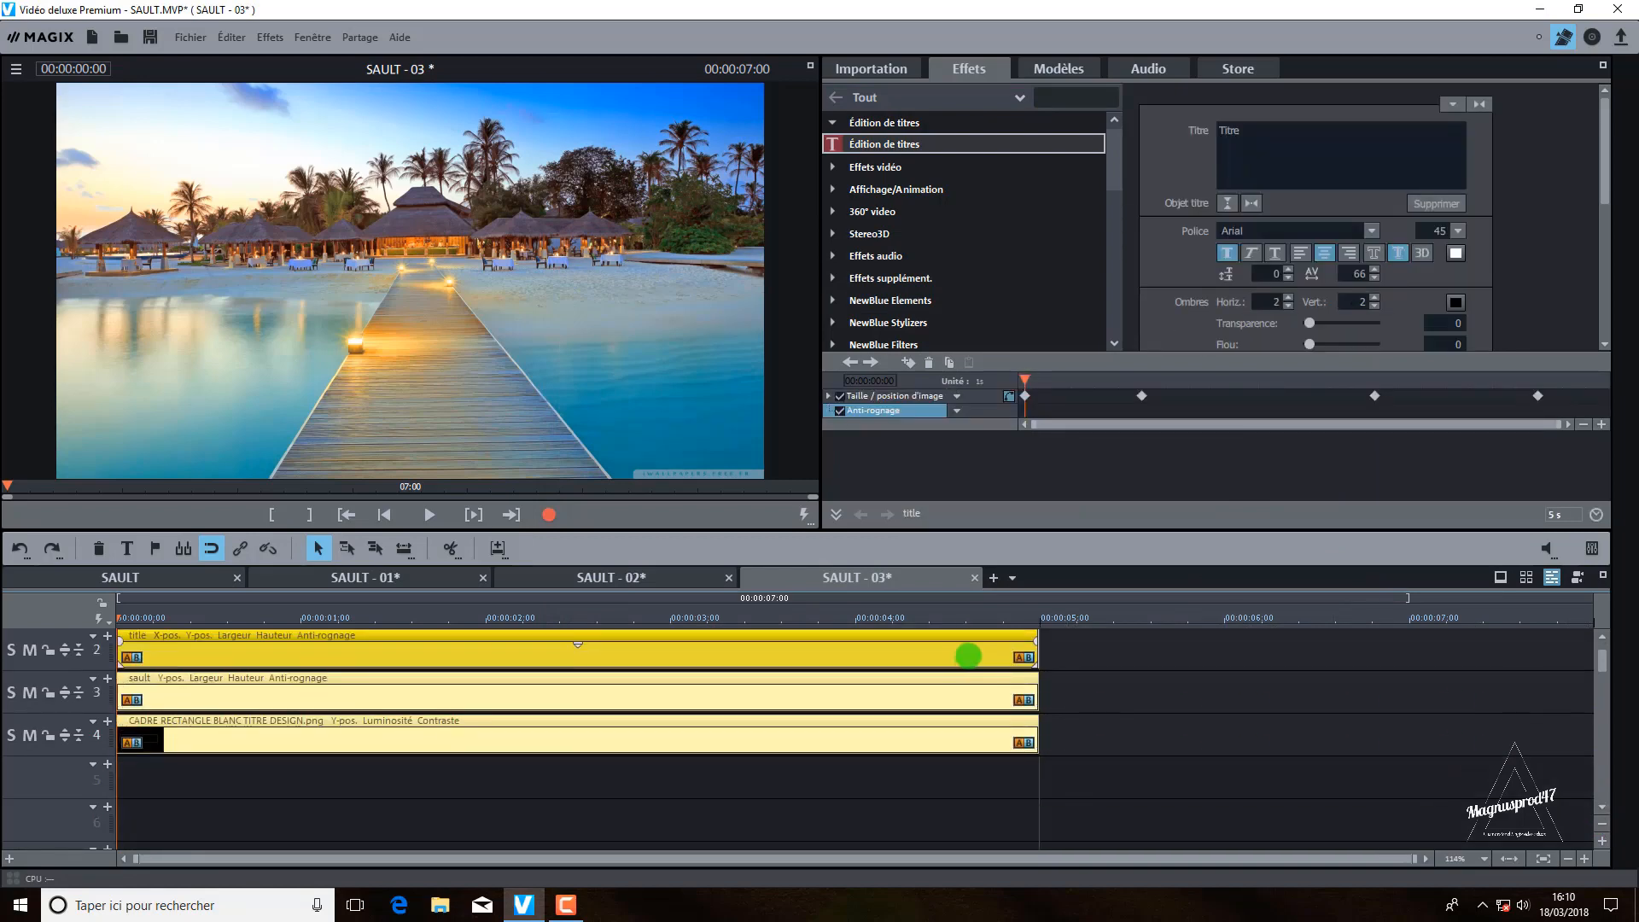
Step: Move the playhead to 00:00:01:11 and replace the placeholder text of the title object on track 2 with "les maldives"
{"action": "left_click", "coordinate": [1600, 639]}
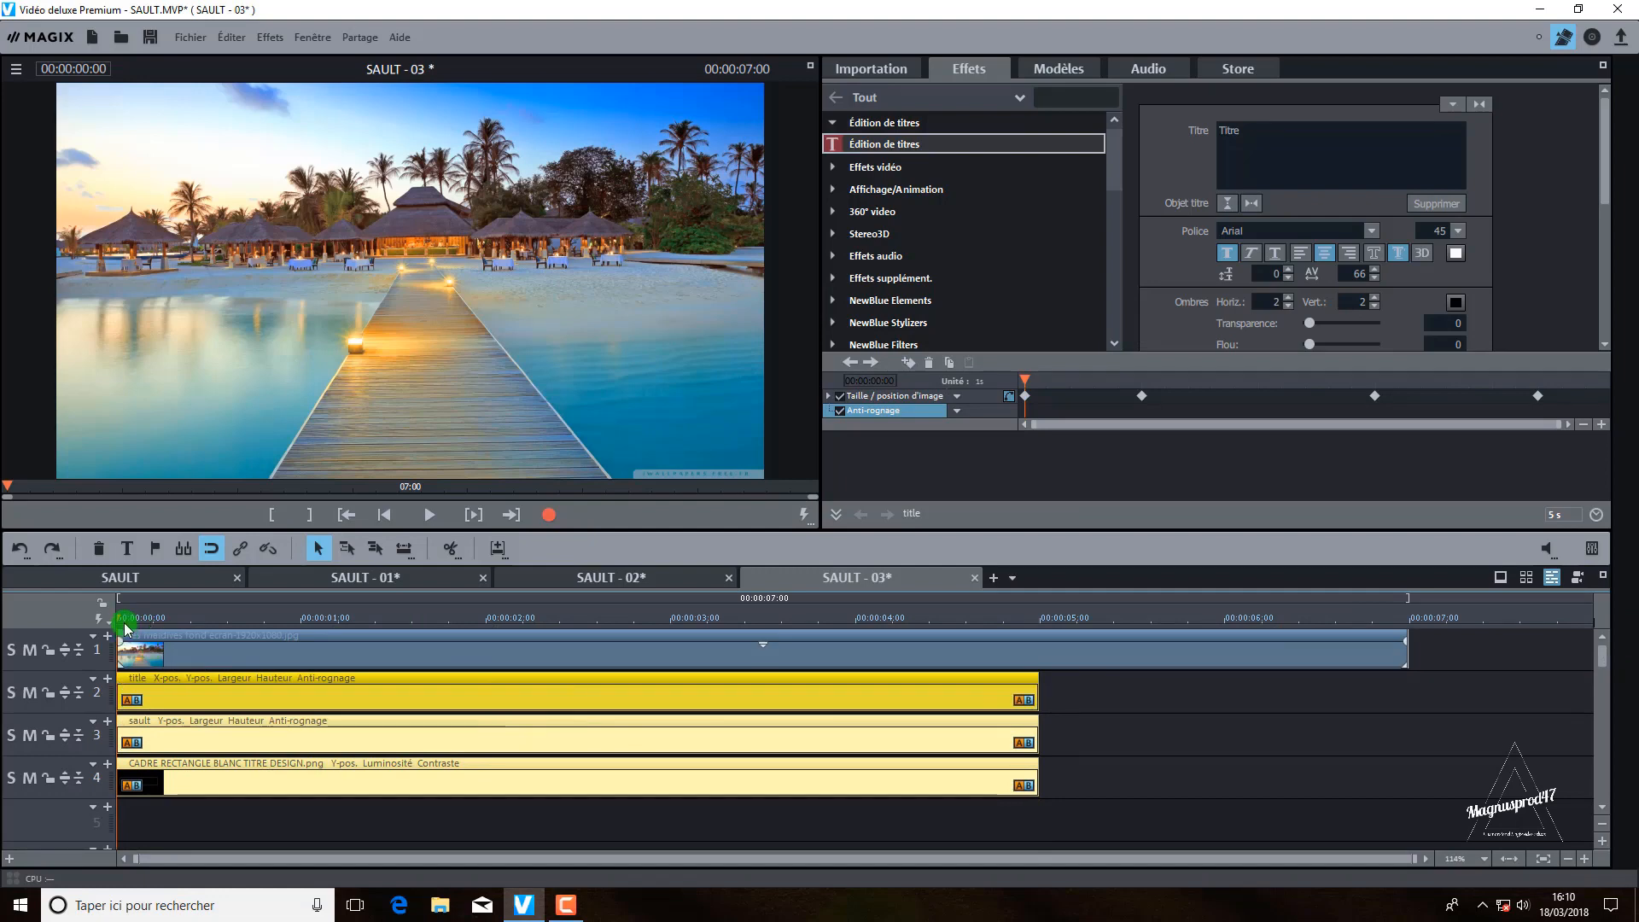
{"action": "left_click_drag", "start_coordinate": [116, 622], "coordinate": [382, 620]}
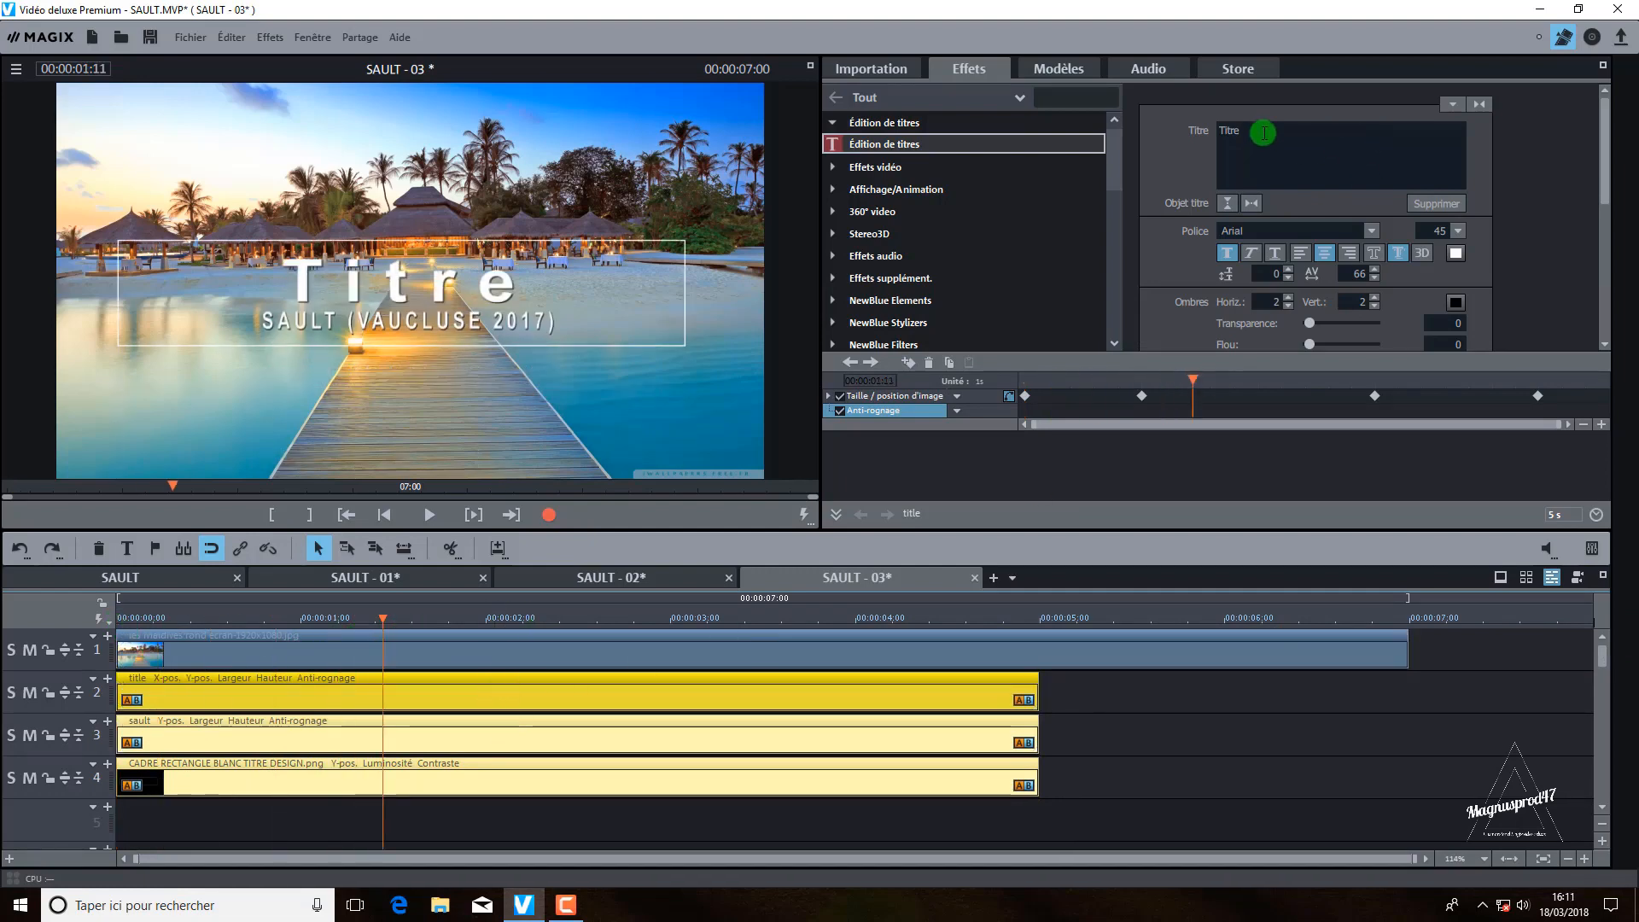
{"action": "left_click_drag", "start_coordinate": [1264, 132], "coordinate": [1216, 137]}
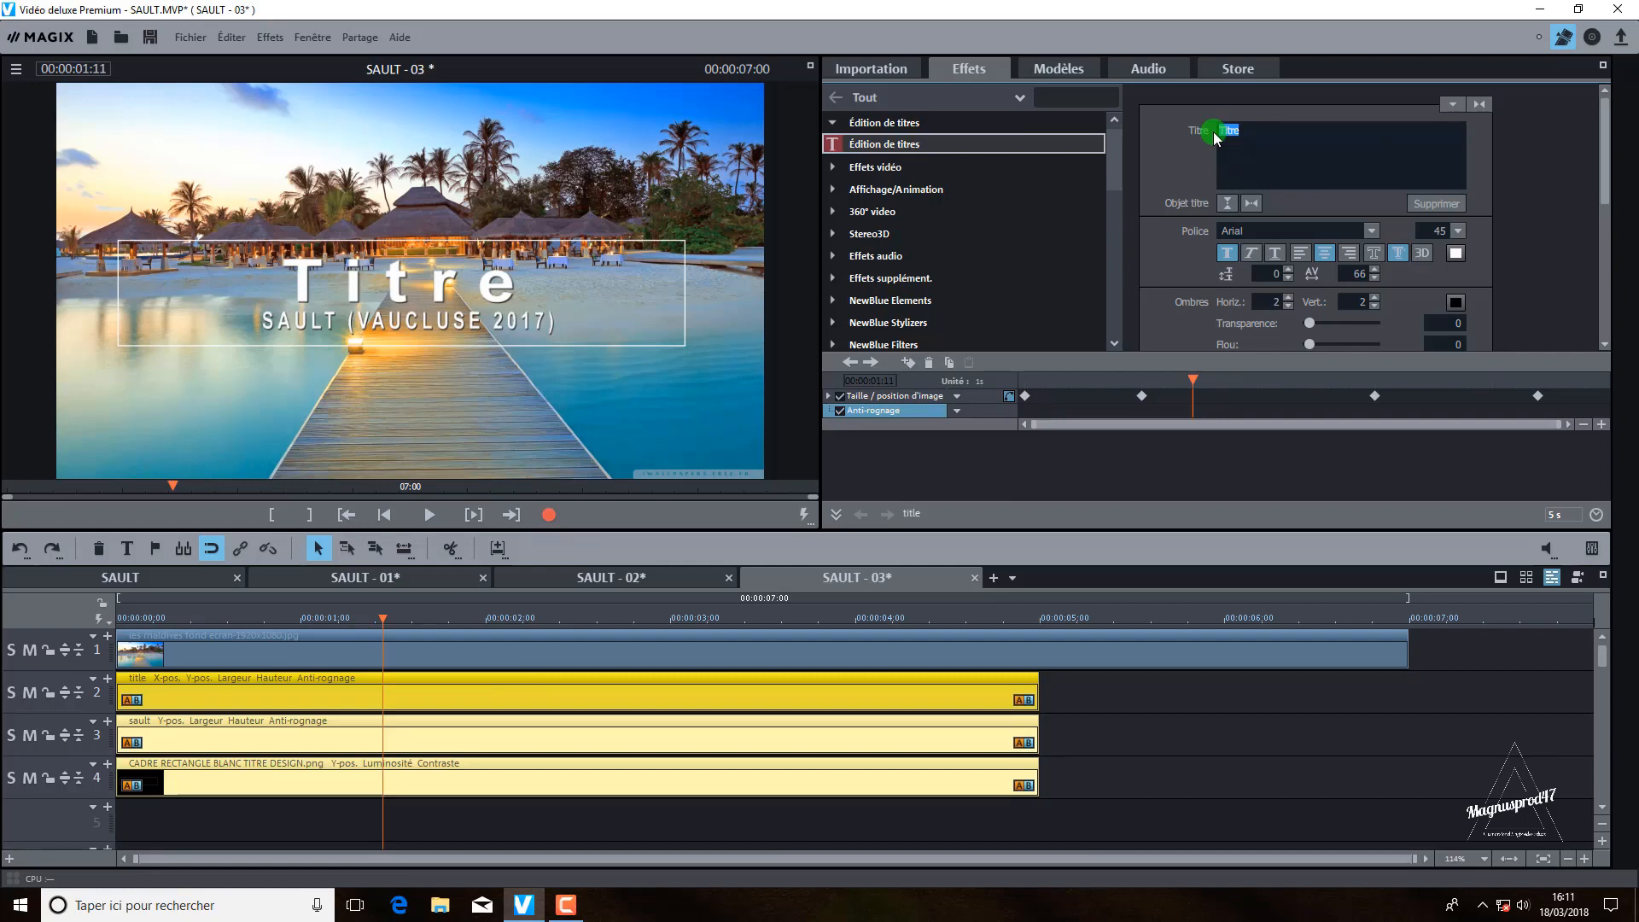
{"action": "type", "text": "les"}
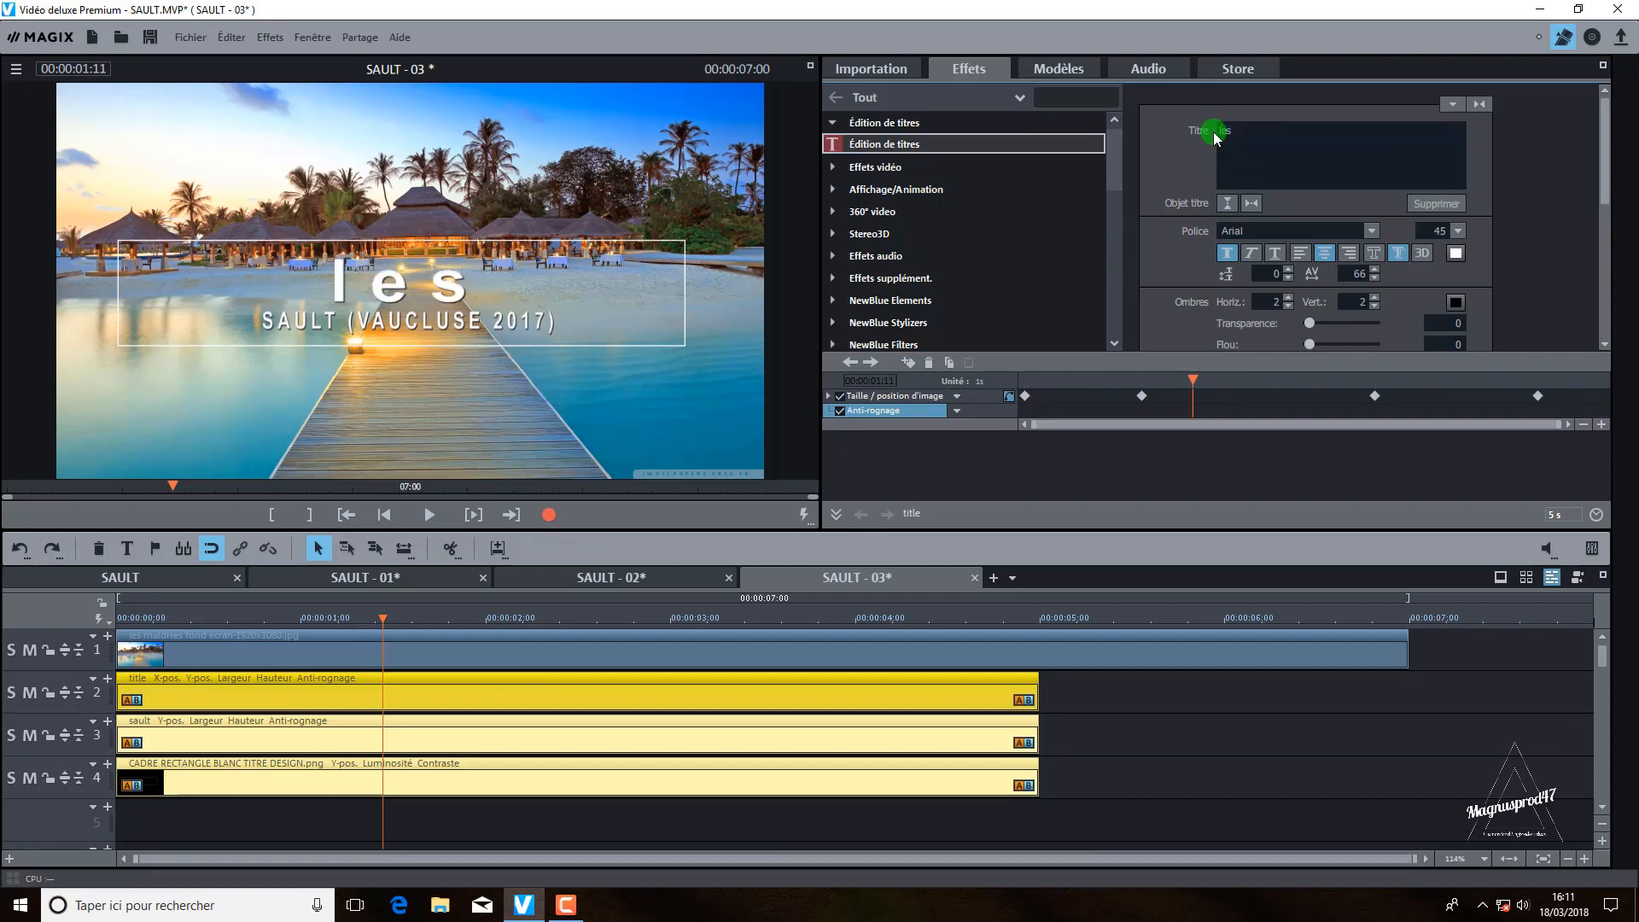
{"action": "key", "text": "BackSpace"}
{"action": "key", "text": "BackSpace"}
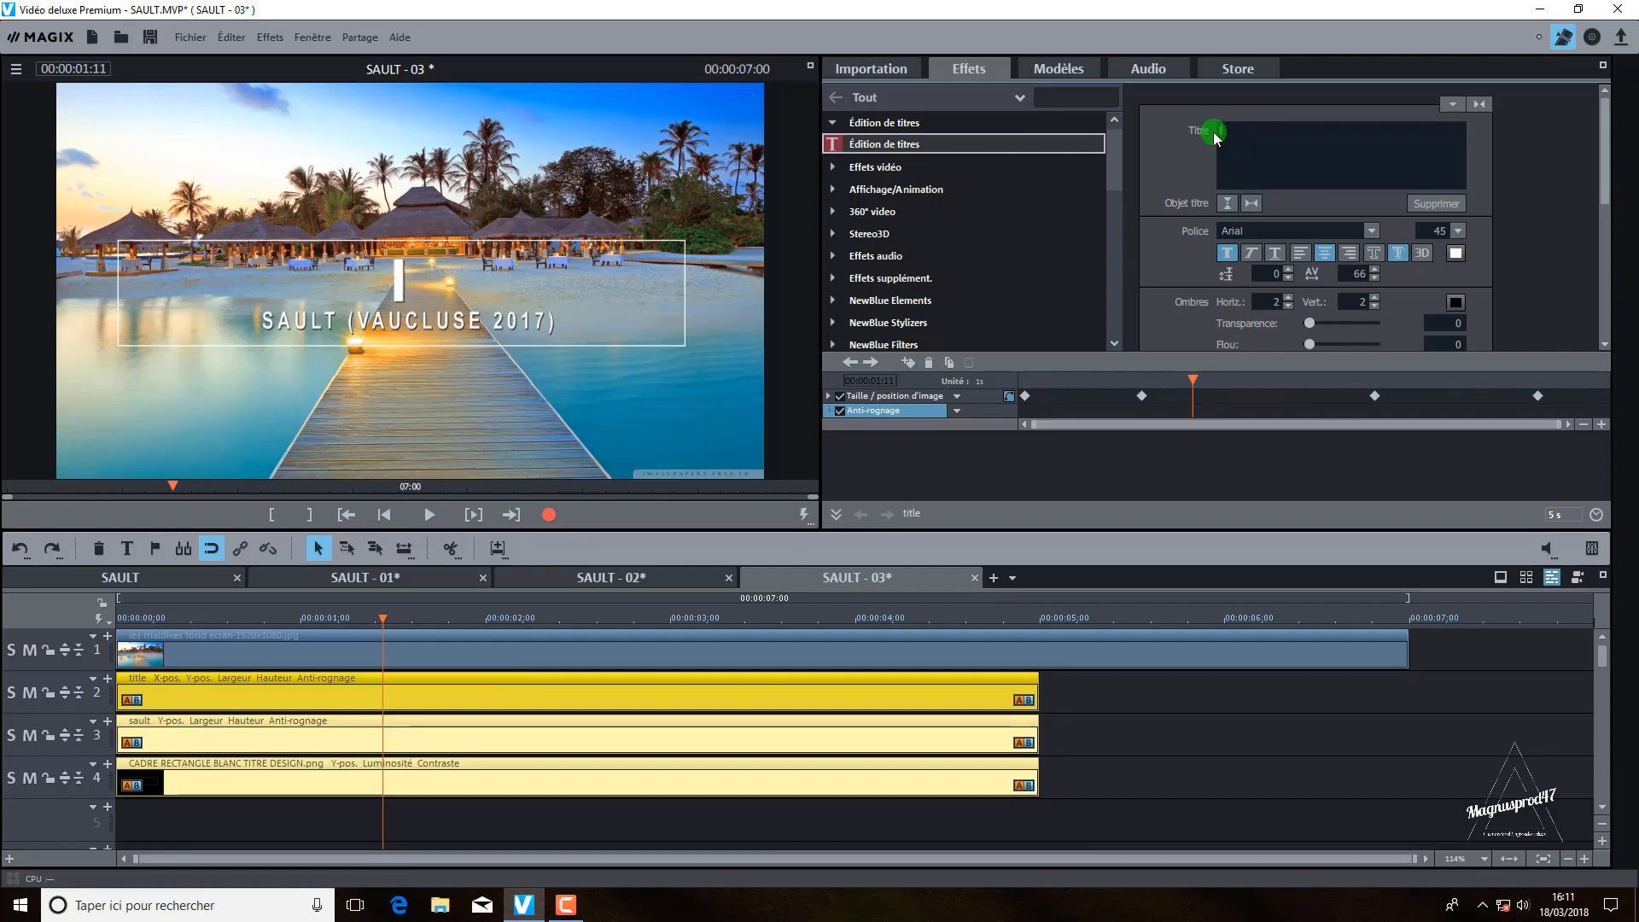
{"action": "type", "text": "es ma"}
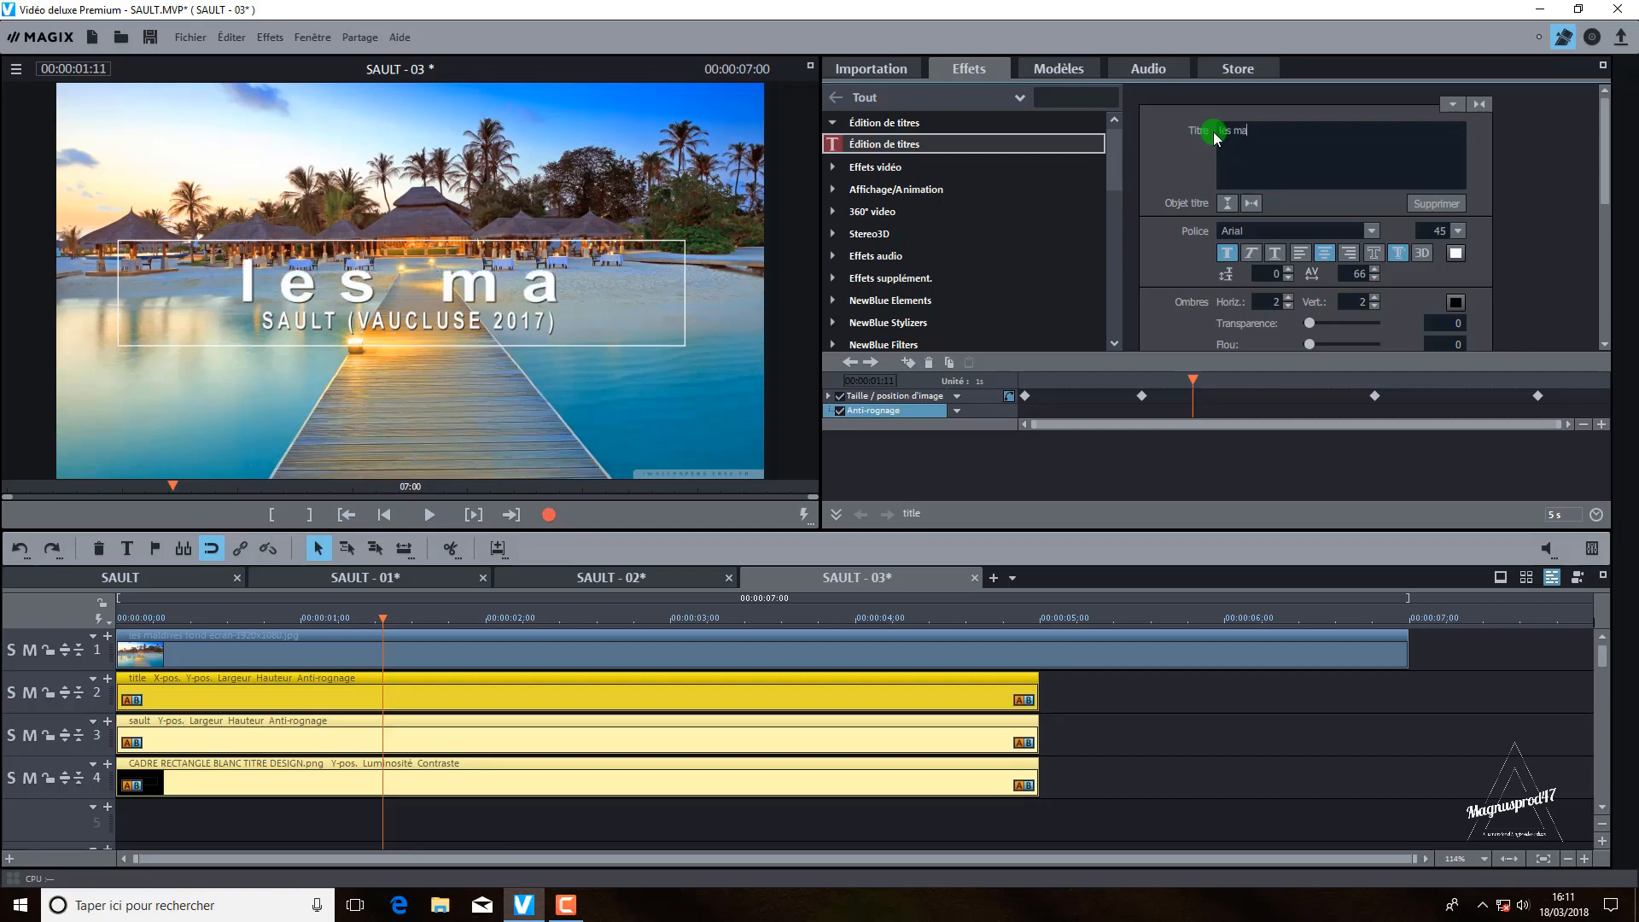
{"action": "type", "text": "ldives"}
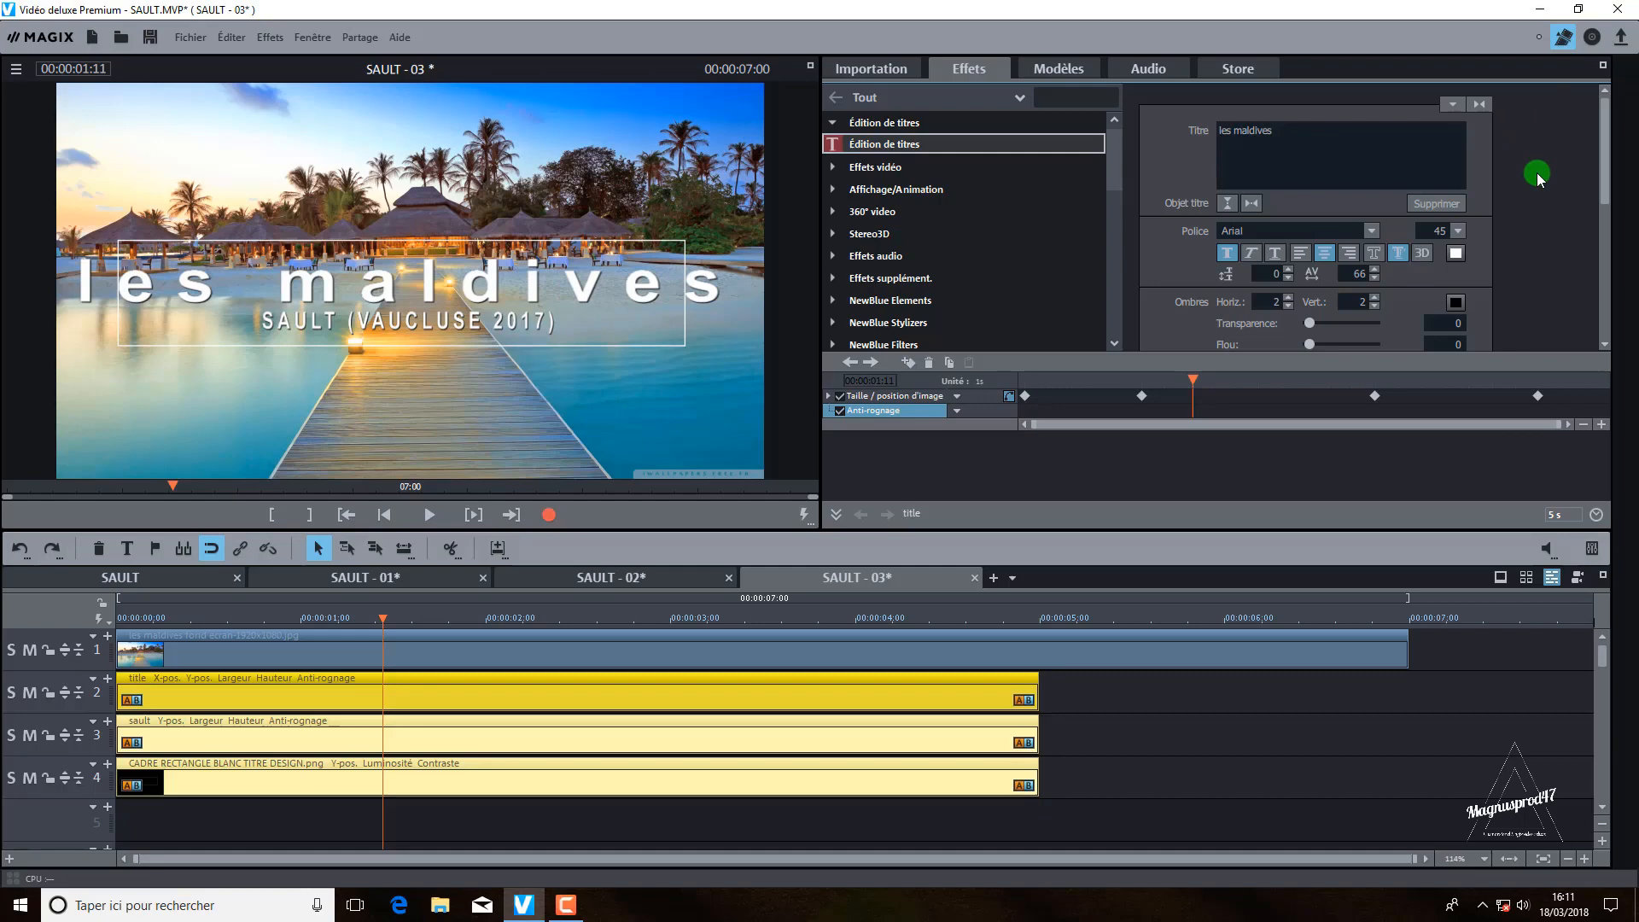
Step: Reduce the title's font size to 30 so that the text fits inside the white rectangle
{"action": "left_click", "coordinate": [1454, 232]}
{"action": "scroll", "coordinate": [1440, 231], "scroll_direction": "down", "scroll_amount": 7}
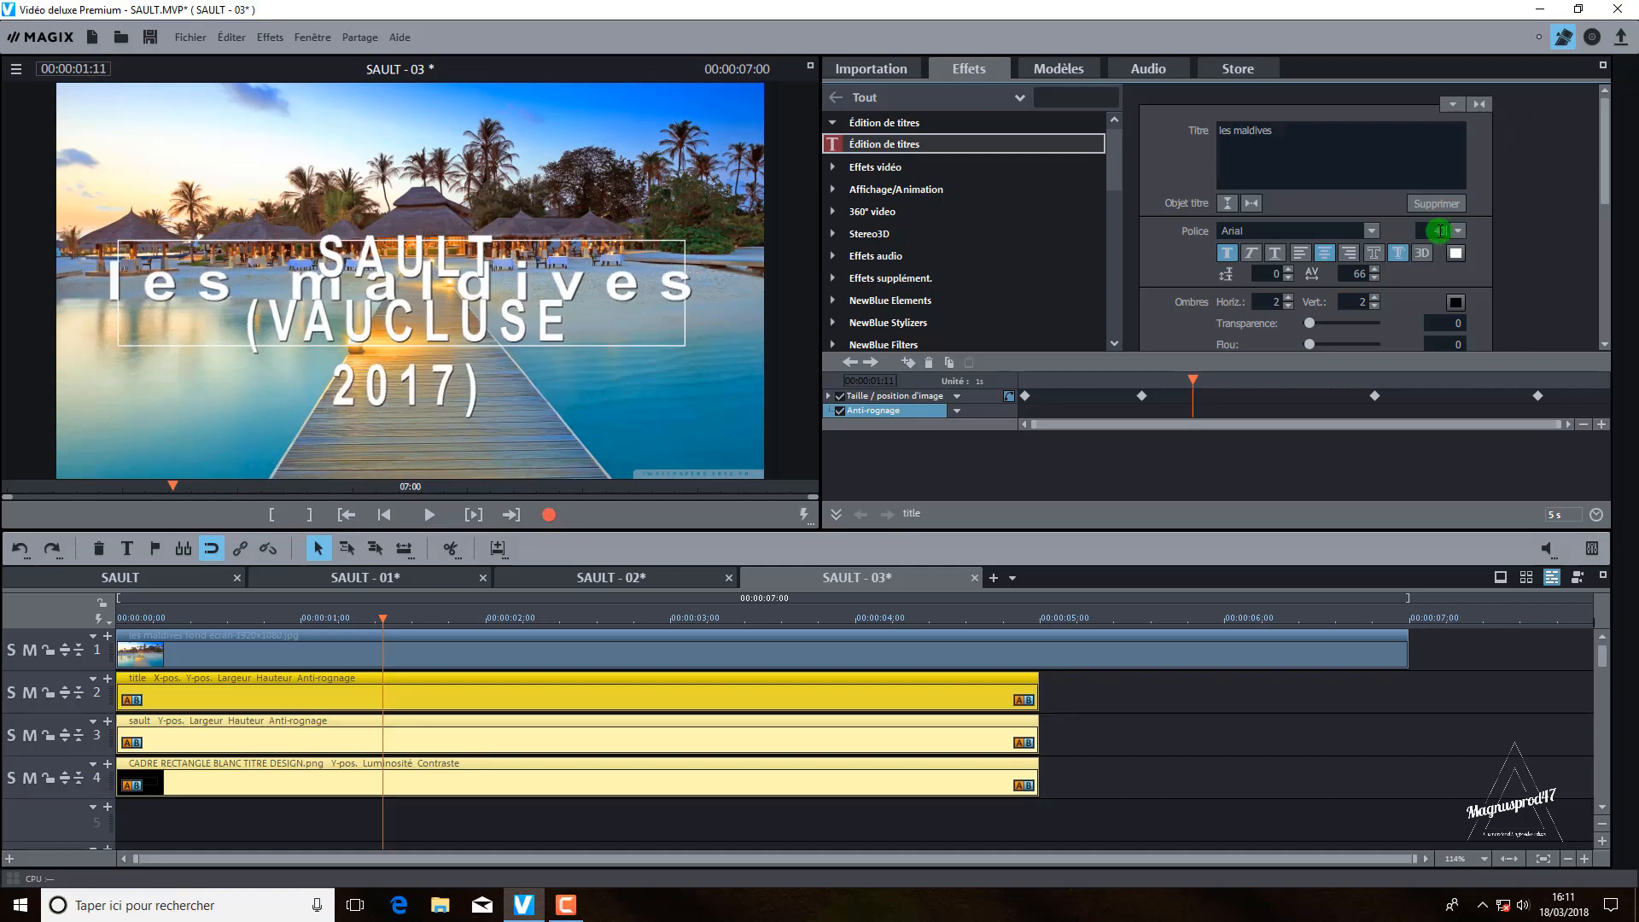
{"action": "scroll", "coordinate": [1440, 231], "scroll_direction": "down", "scroll_amount": 7}
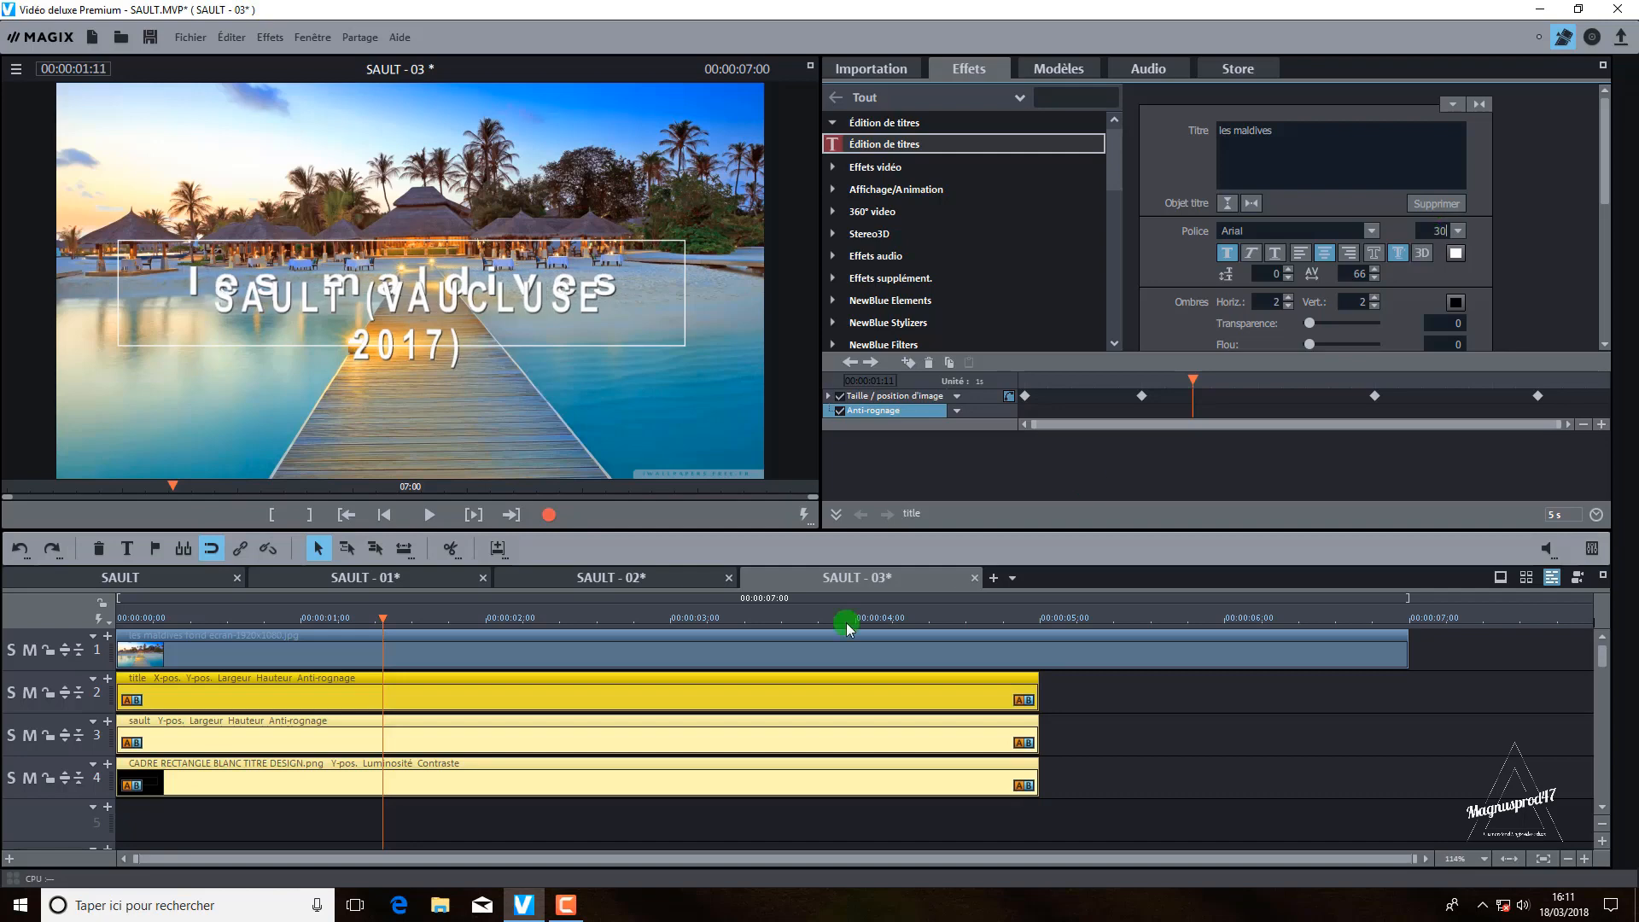
Step: Replace the subtitle text of the sault object on track 3 with "Vacances 2016"
{"action": "left_click", "coordinate": [740, 744]}
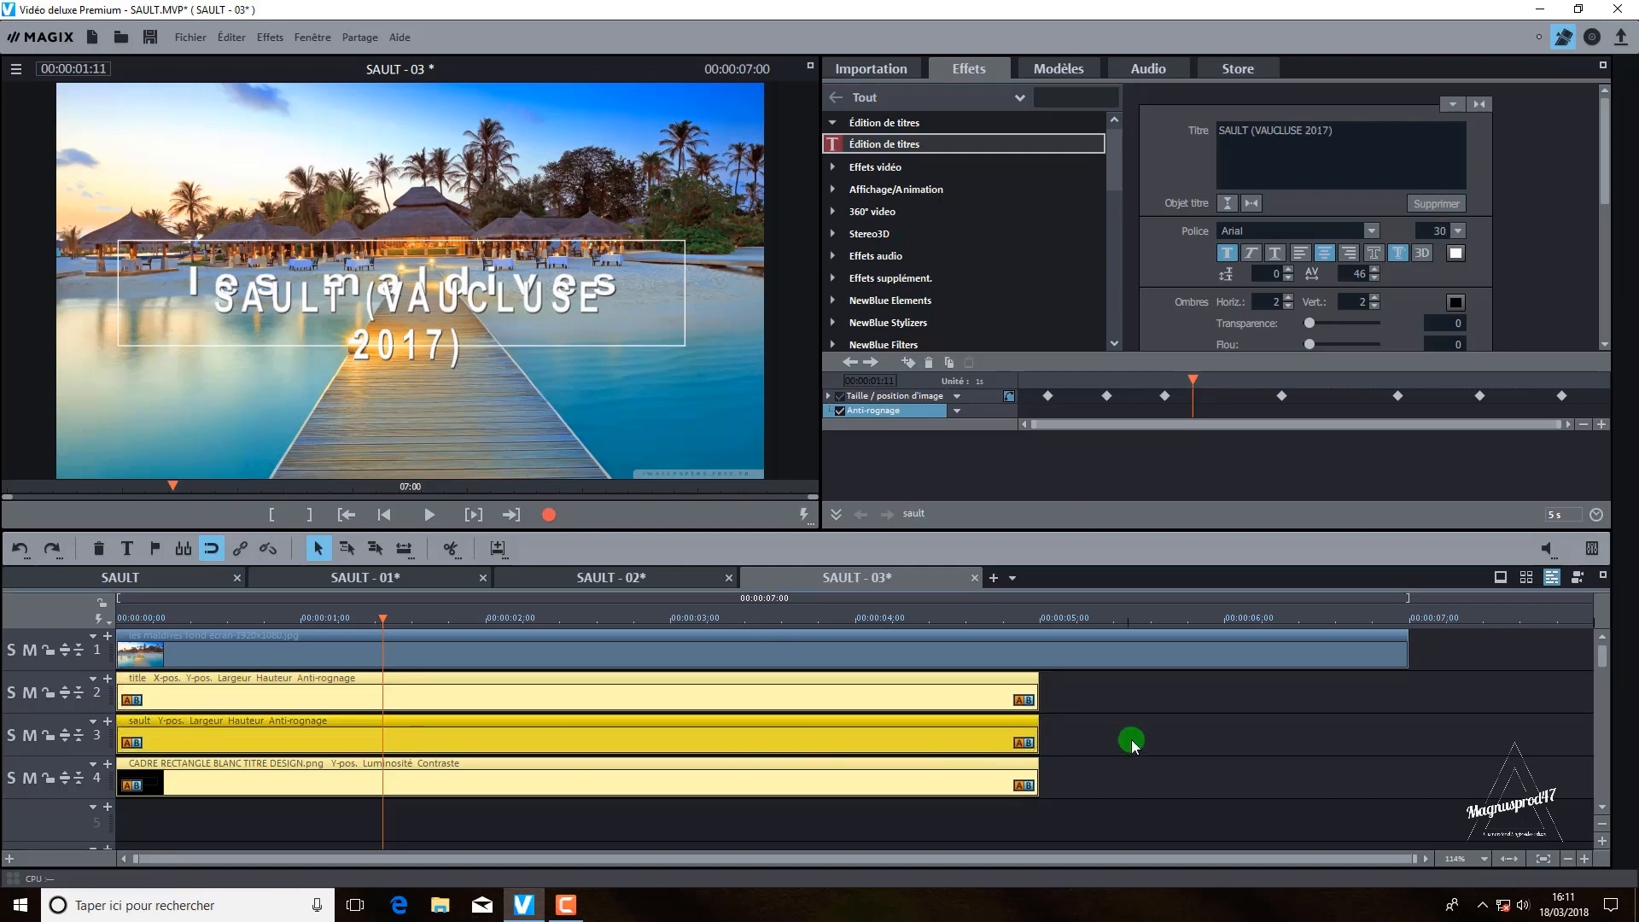
{"action": "left_click", "coordinate": [1130, 739]}
{"action": "left_click", "coordinate": [878, 731]}
{"action": "left_click_drag", "start_coordinate": [1333, 130], "coordinate": [1223, 132]}
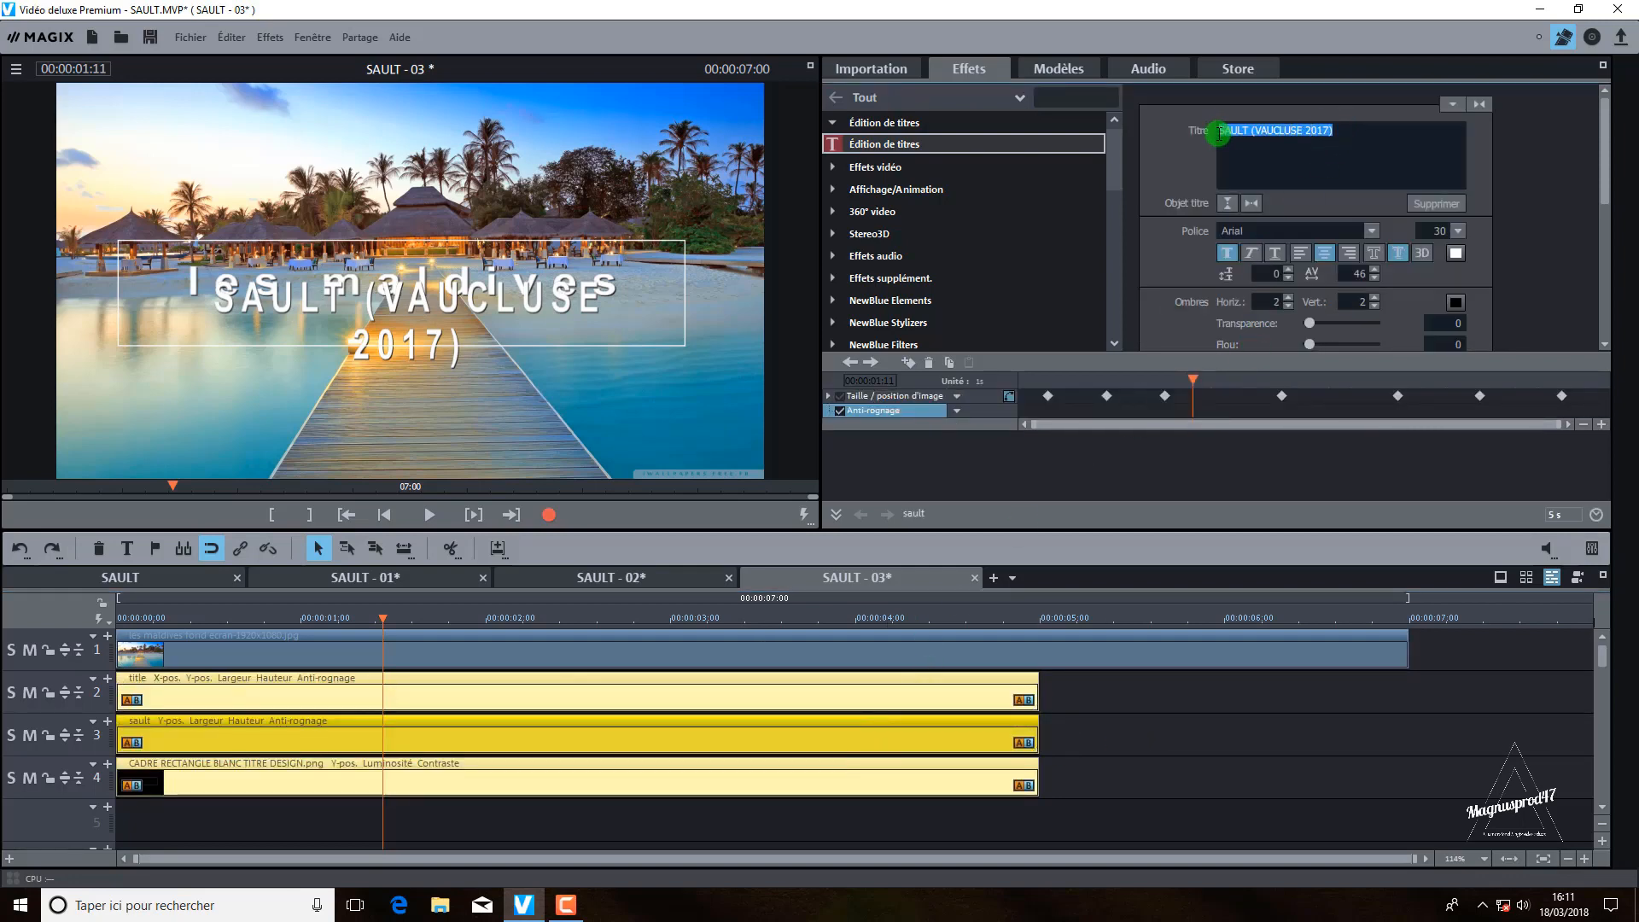
{"action": "key", "text": "Delete"}
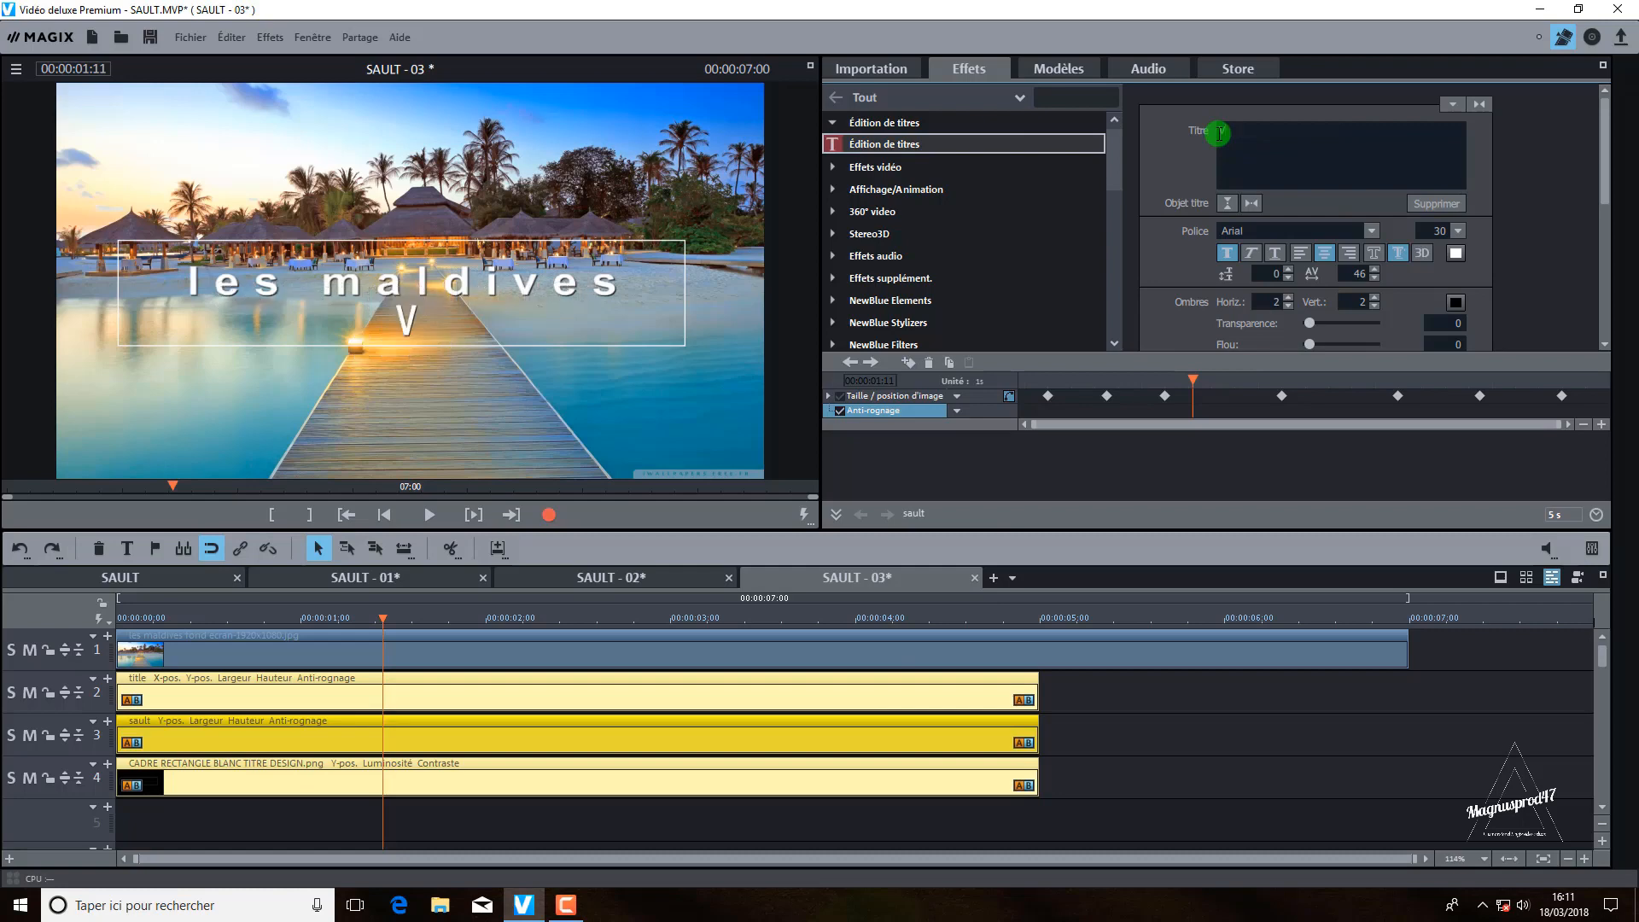
{"action": "type", "text": "Vacance"}
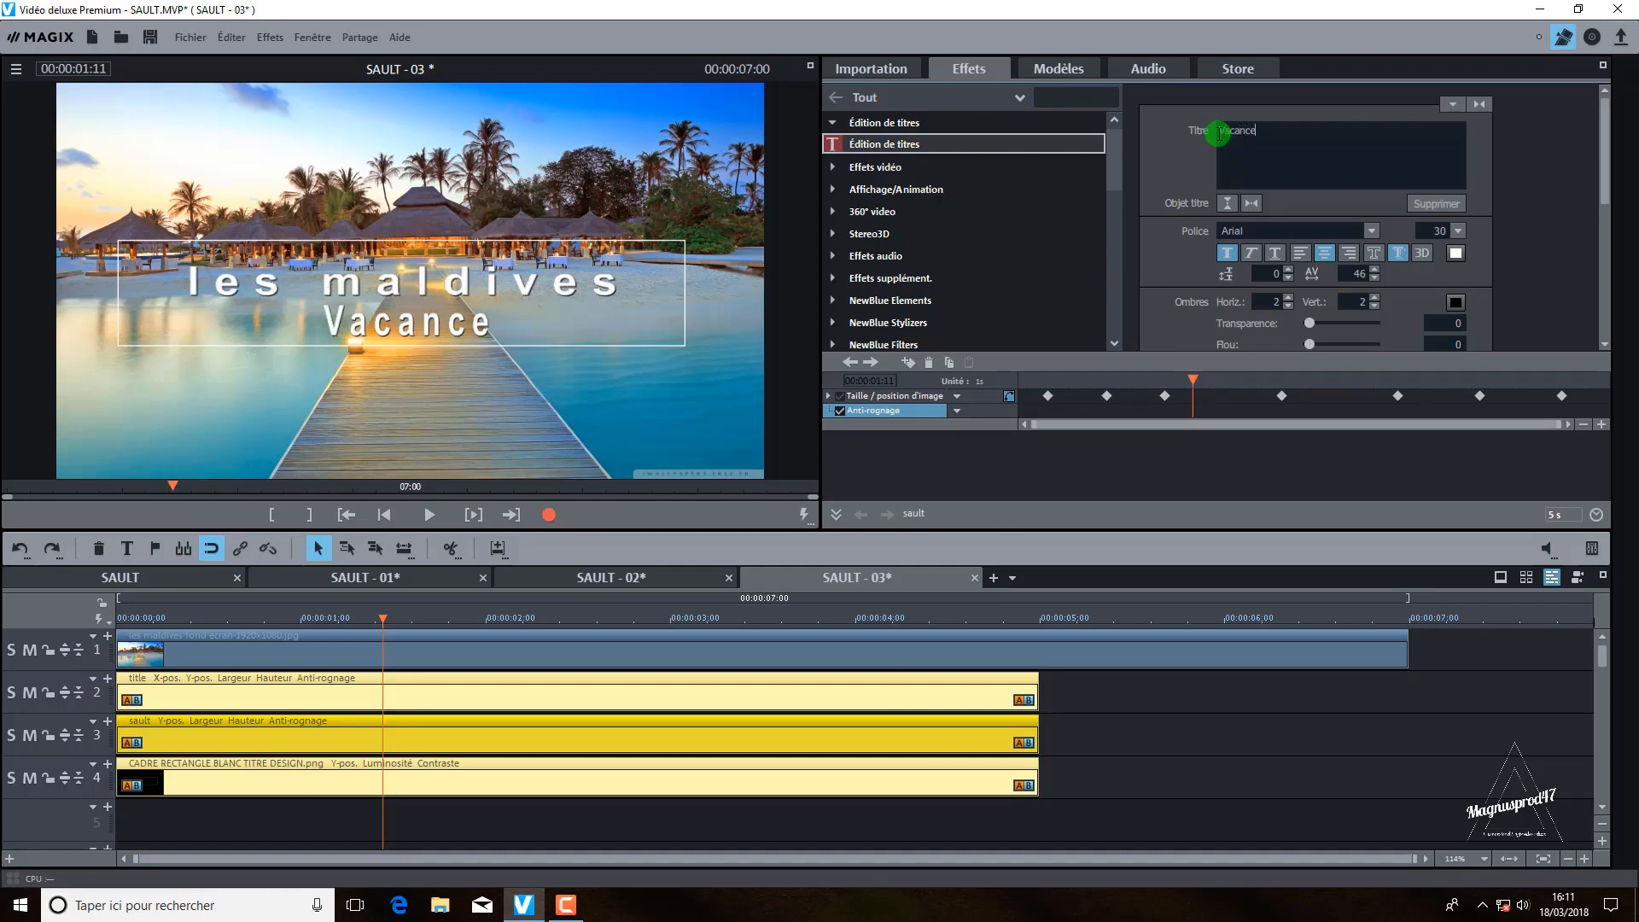
{"action": "type", "text": "s 20"}
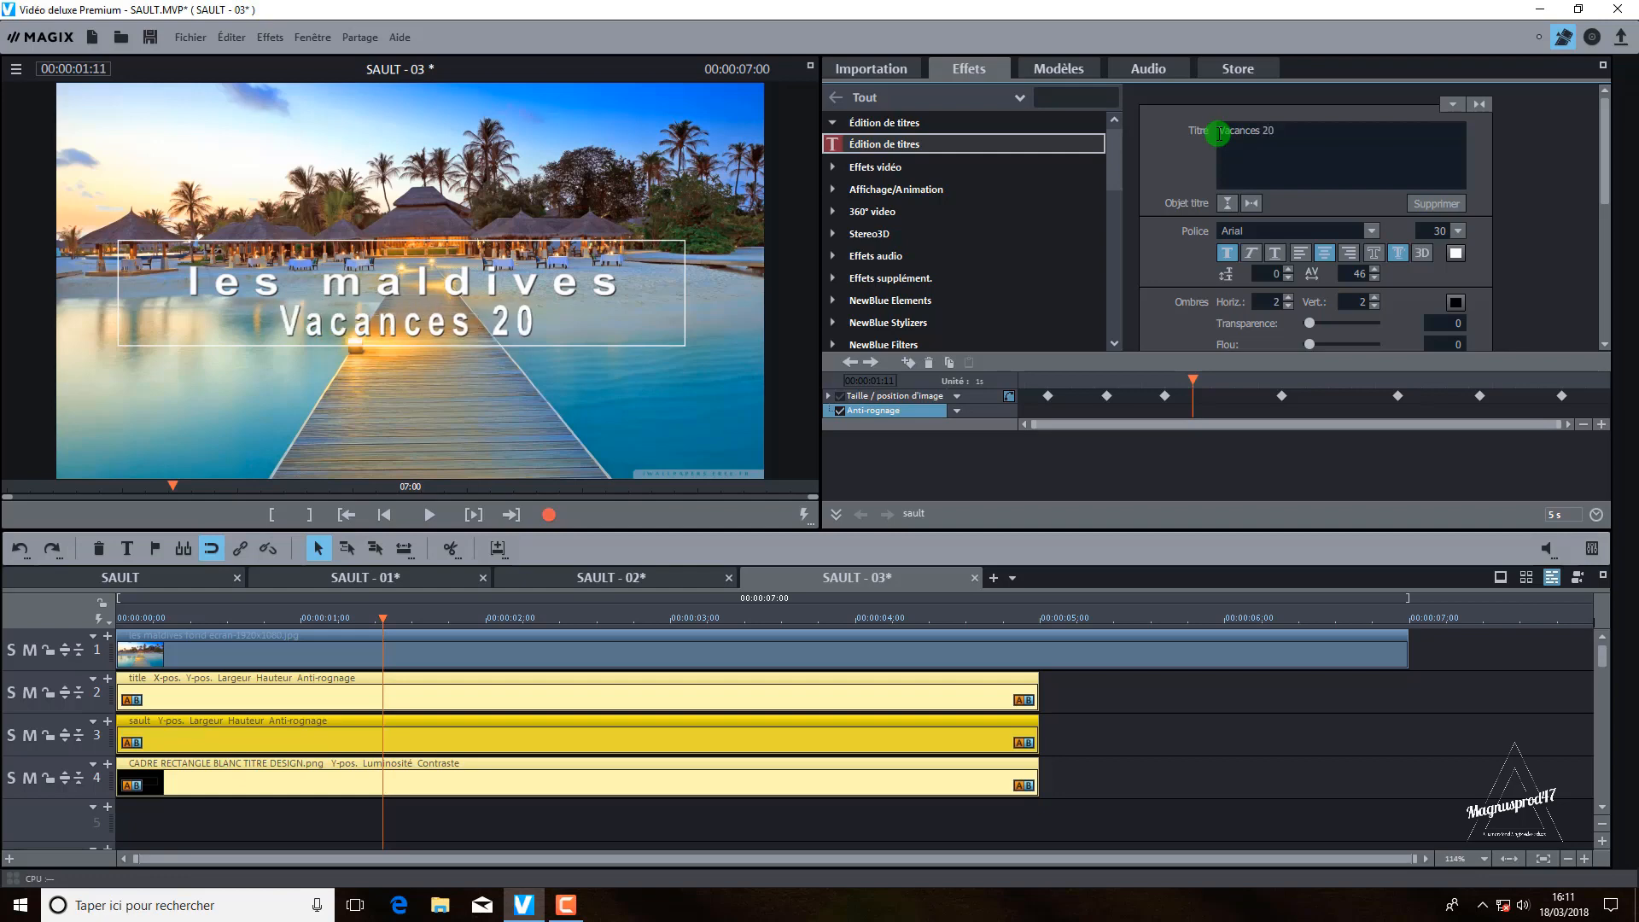
{"action": "type", "text": "16"}
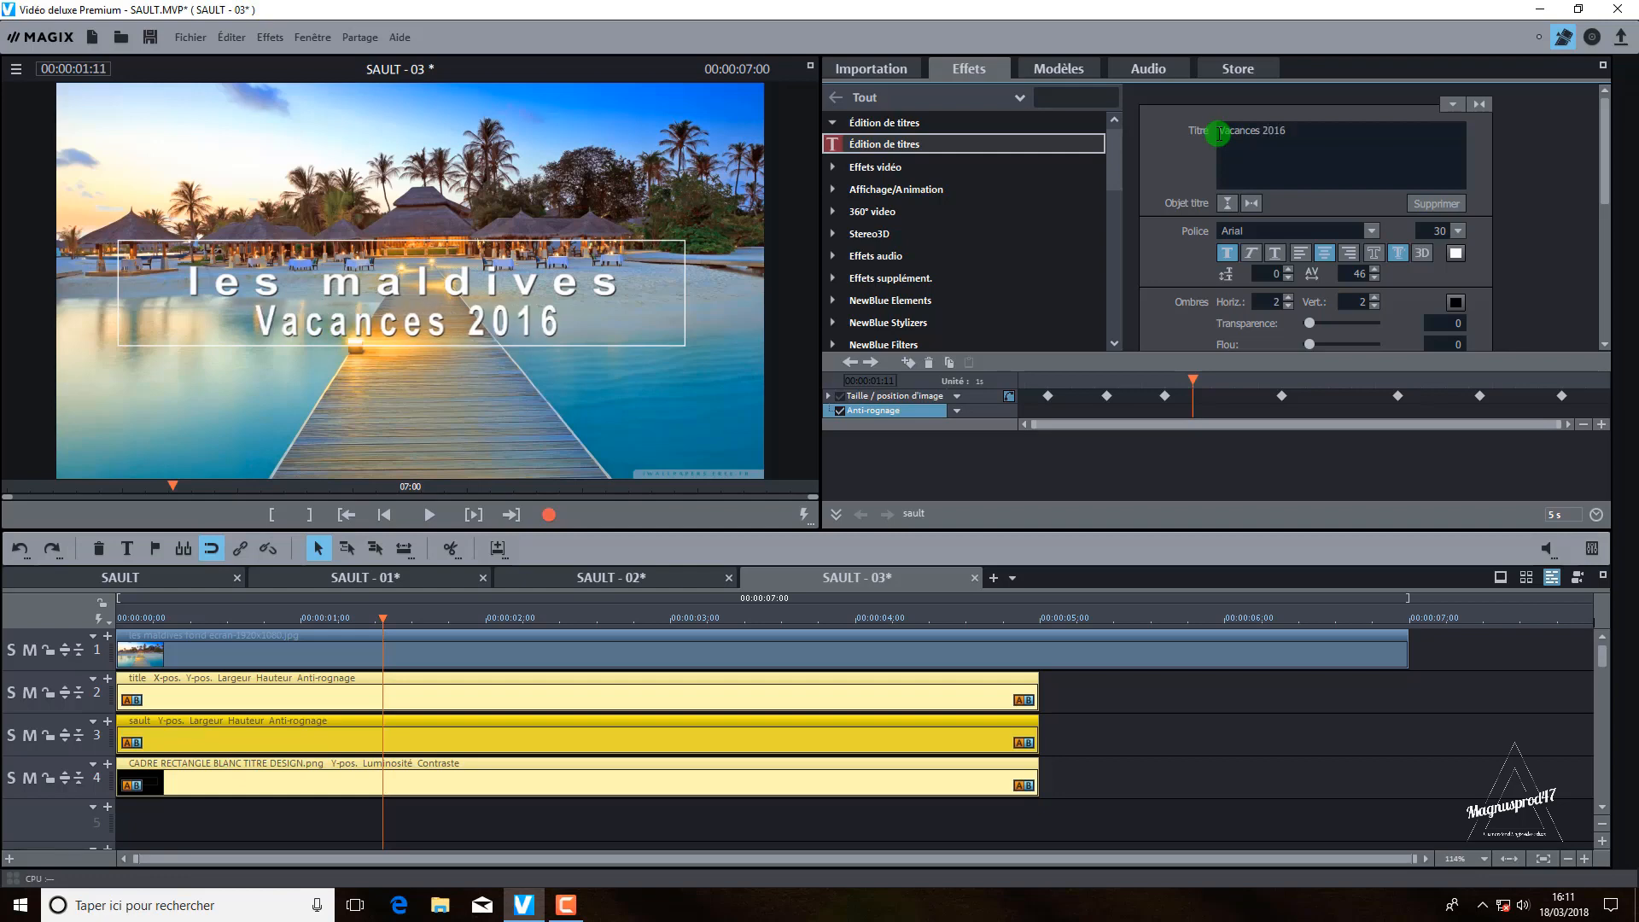
Step: Rewrite the track 2 title in capitals as "LES MALDIVES" and set its letter spacing to 51
{"action": "left_click", "coordinate": [809, 694]}
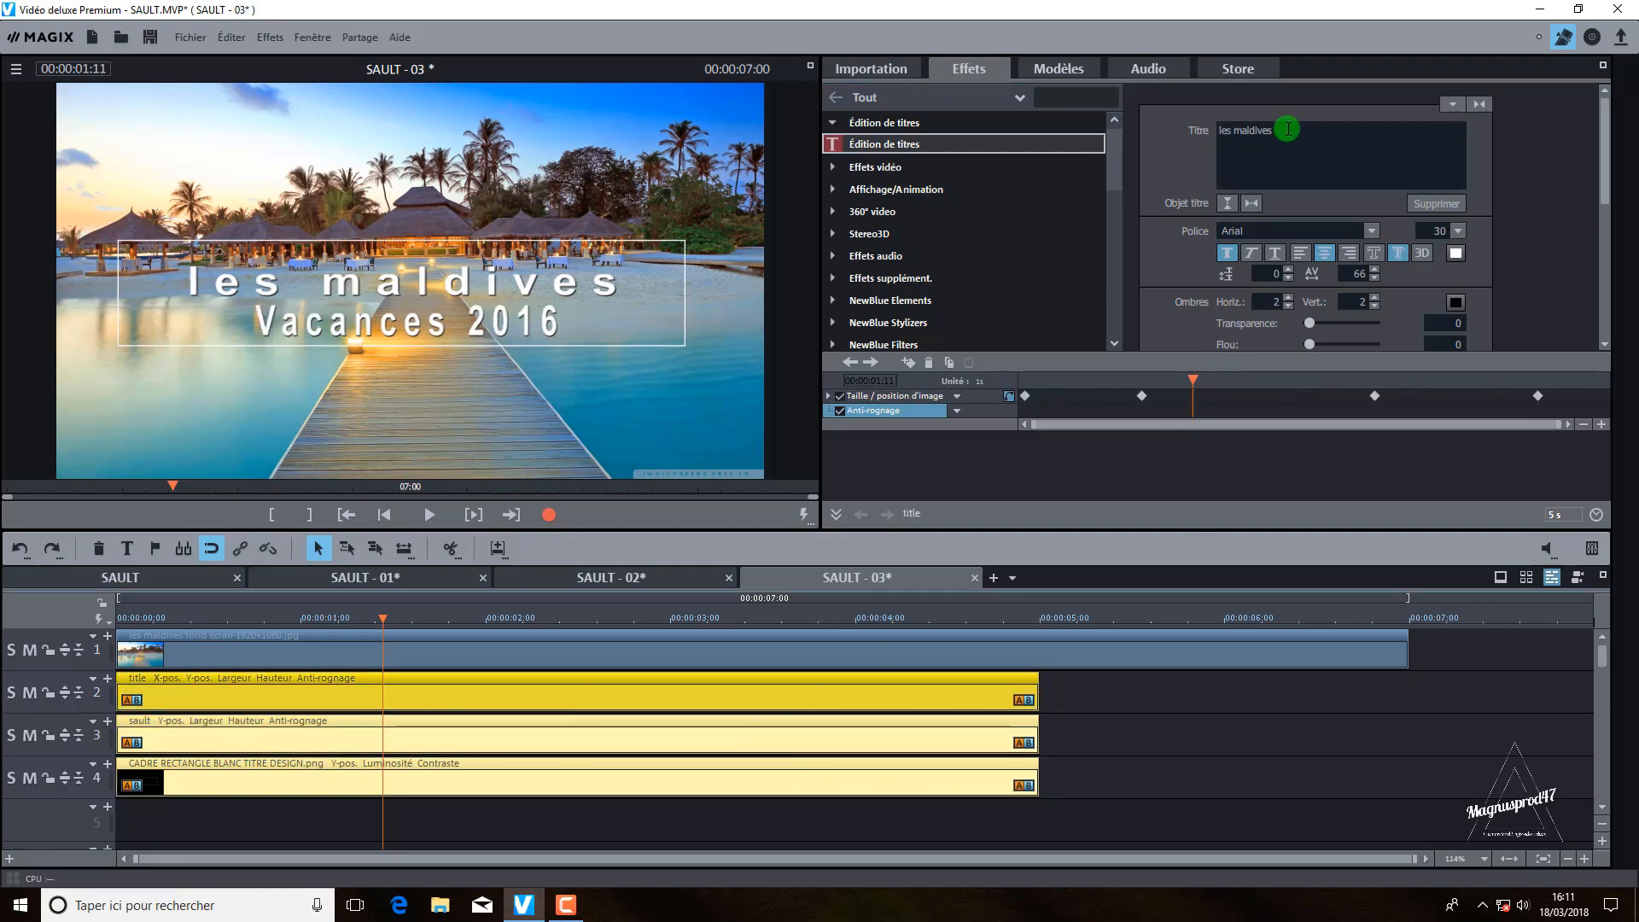
{"action": "left_click_drag", "start_coordinate": [1282, 132], "coordinate": [1225, 134]}
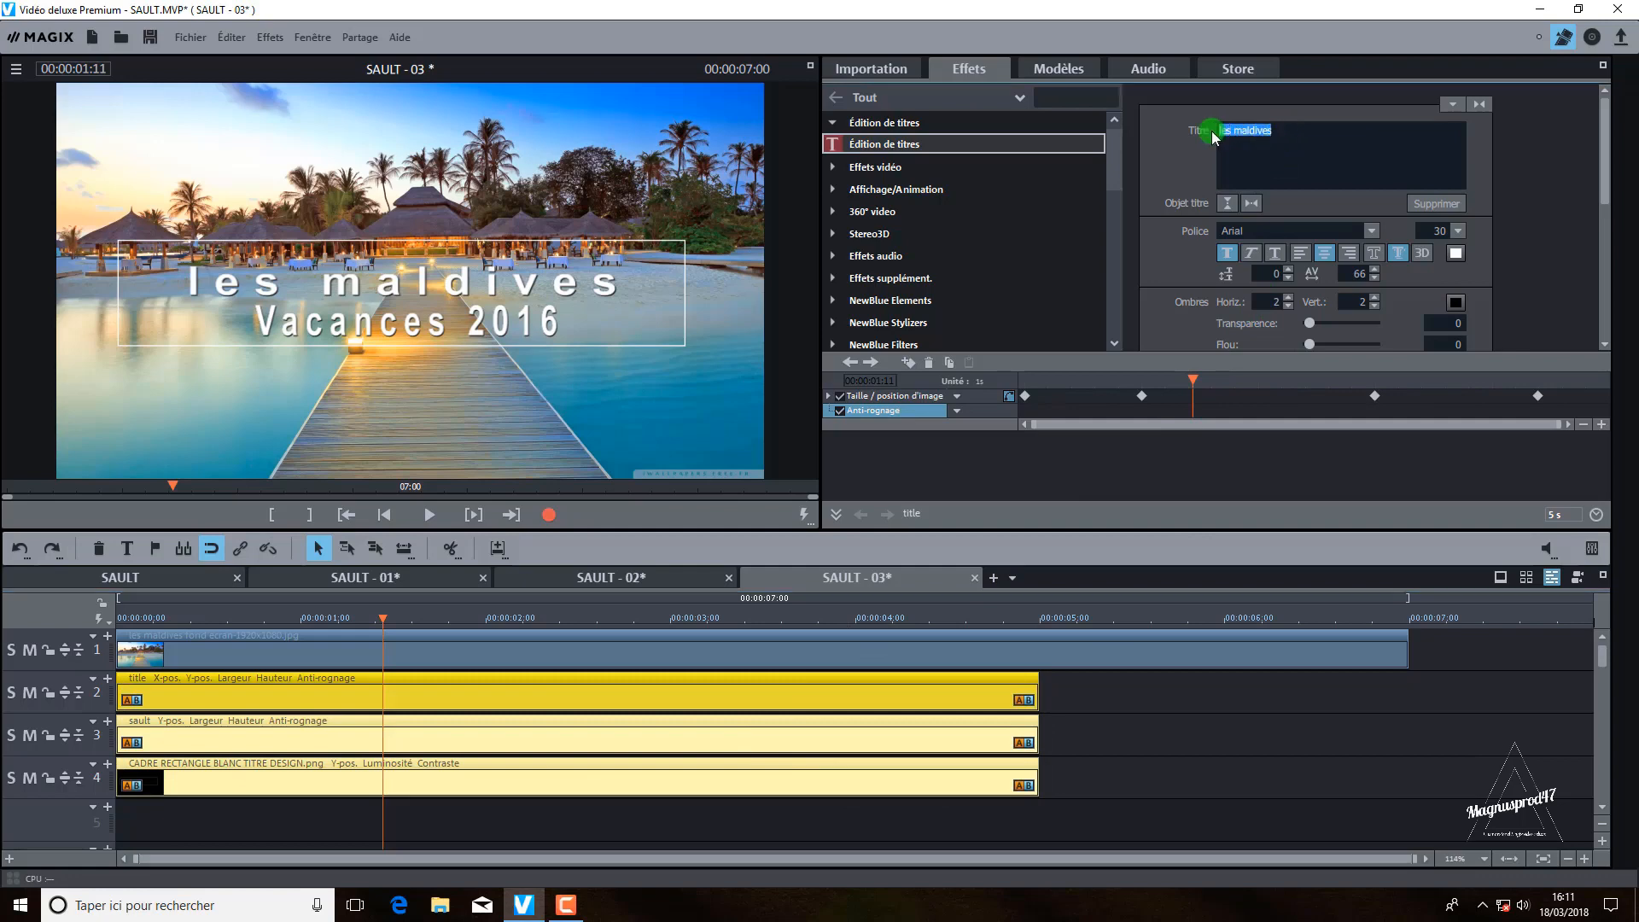
{"action": "type", "text": "LES"}
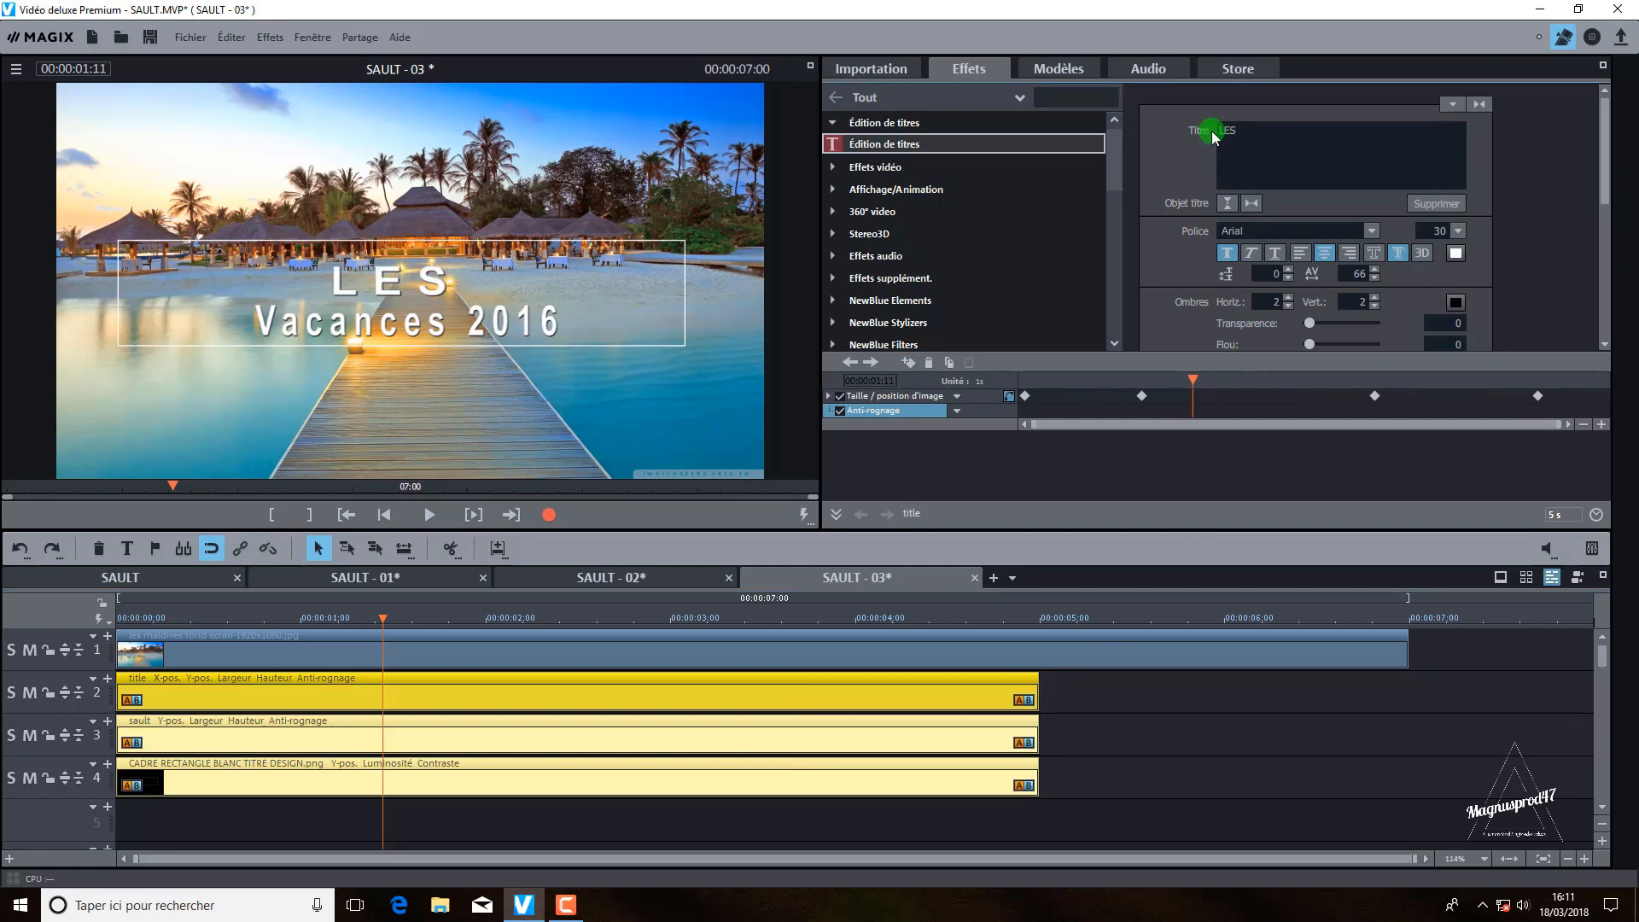
{"action": "type", "text": " MALDIVES"}
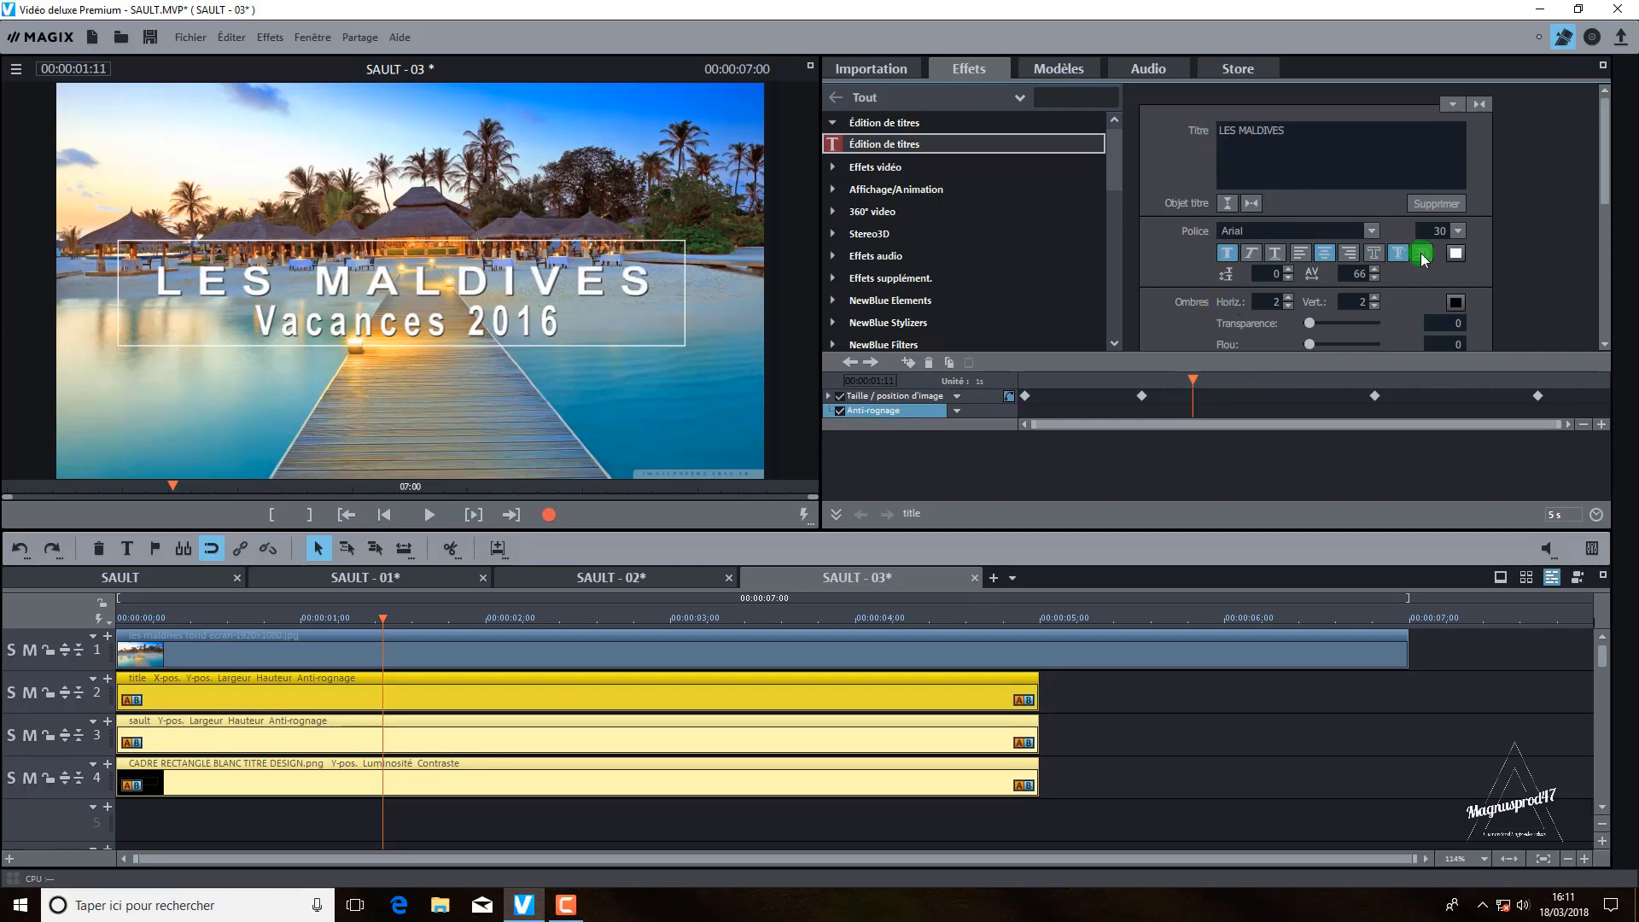
{"action": "scroll", "coordinate": [1356, 275], "scroll_direction": "down", "scroll_amount": 5}
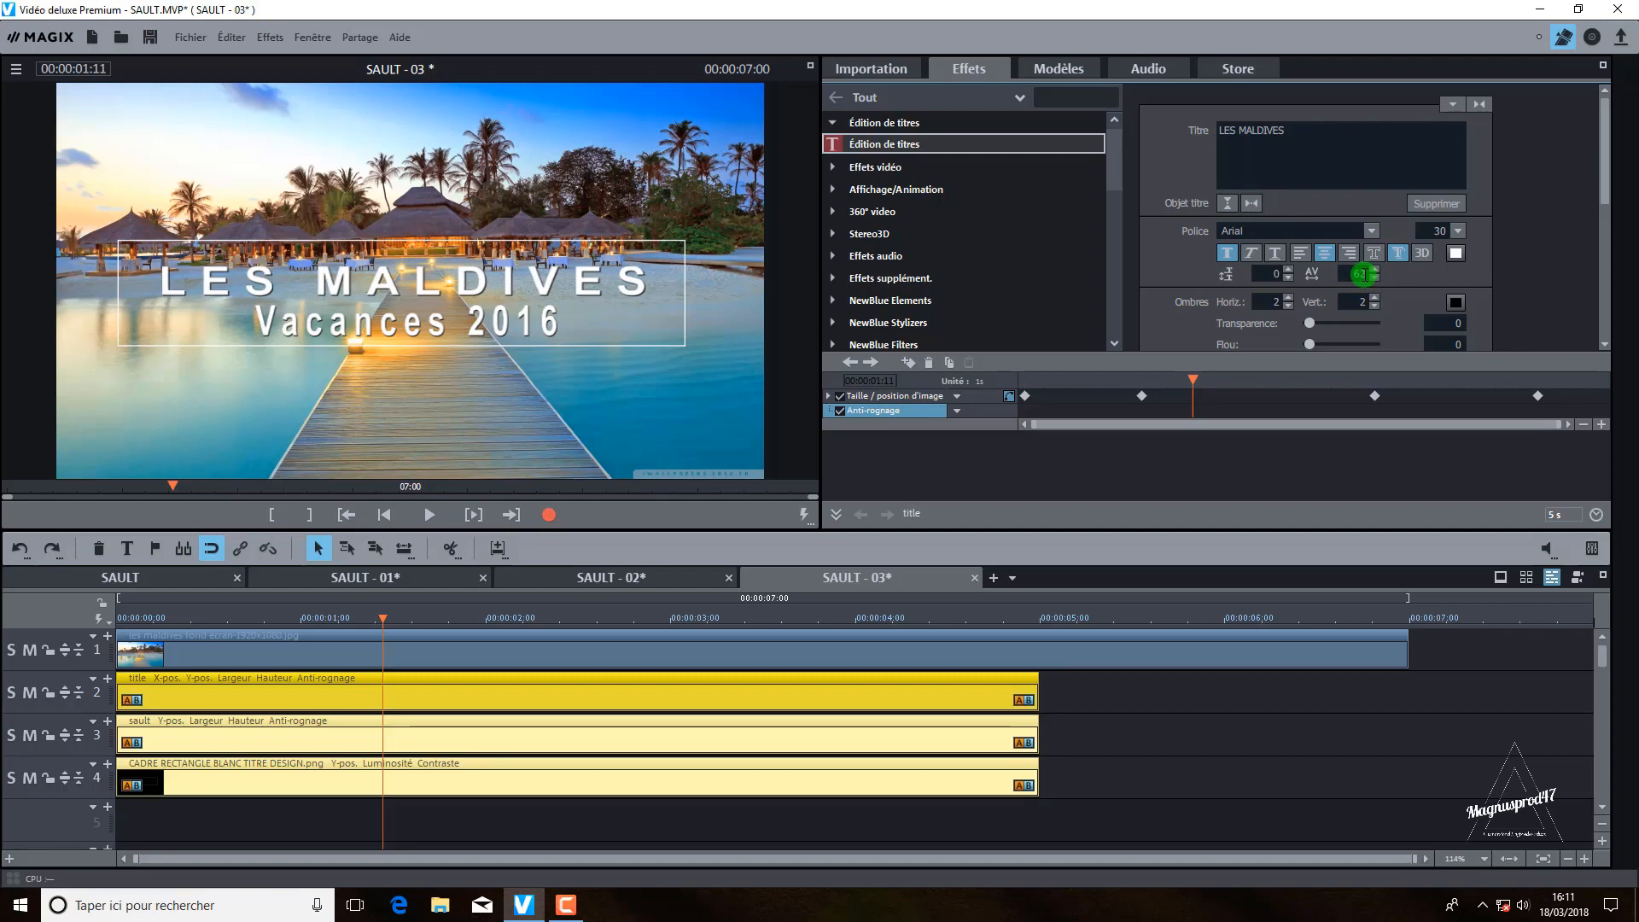
{"action": "scroll", "coordinate": [1361, 274], "scroll_direction": "down", "scroll_amount": 9}
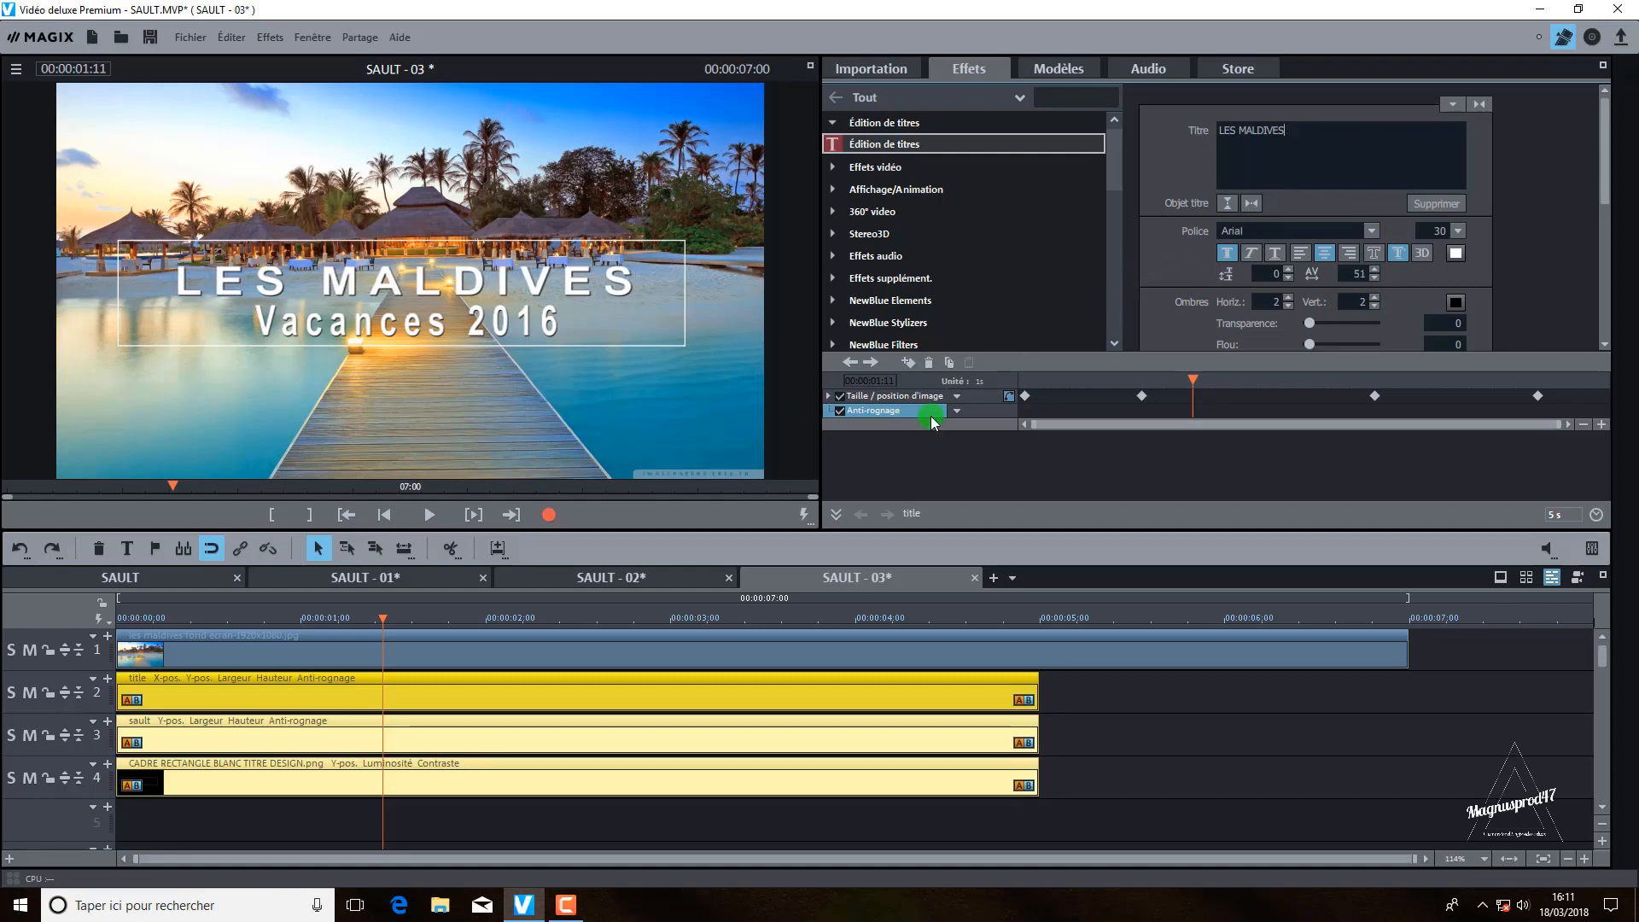
Step: Set the grouped titles' font size to 29 and ungroup the title, subtitle and white rectangle objects
{"action": "left_click", "coordinate": [621, 733]}
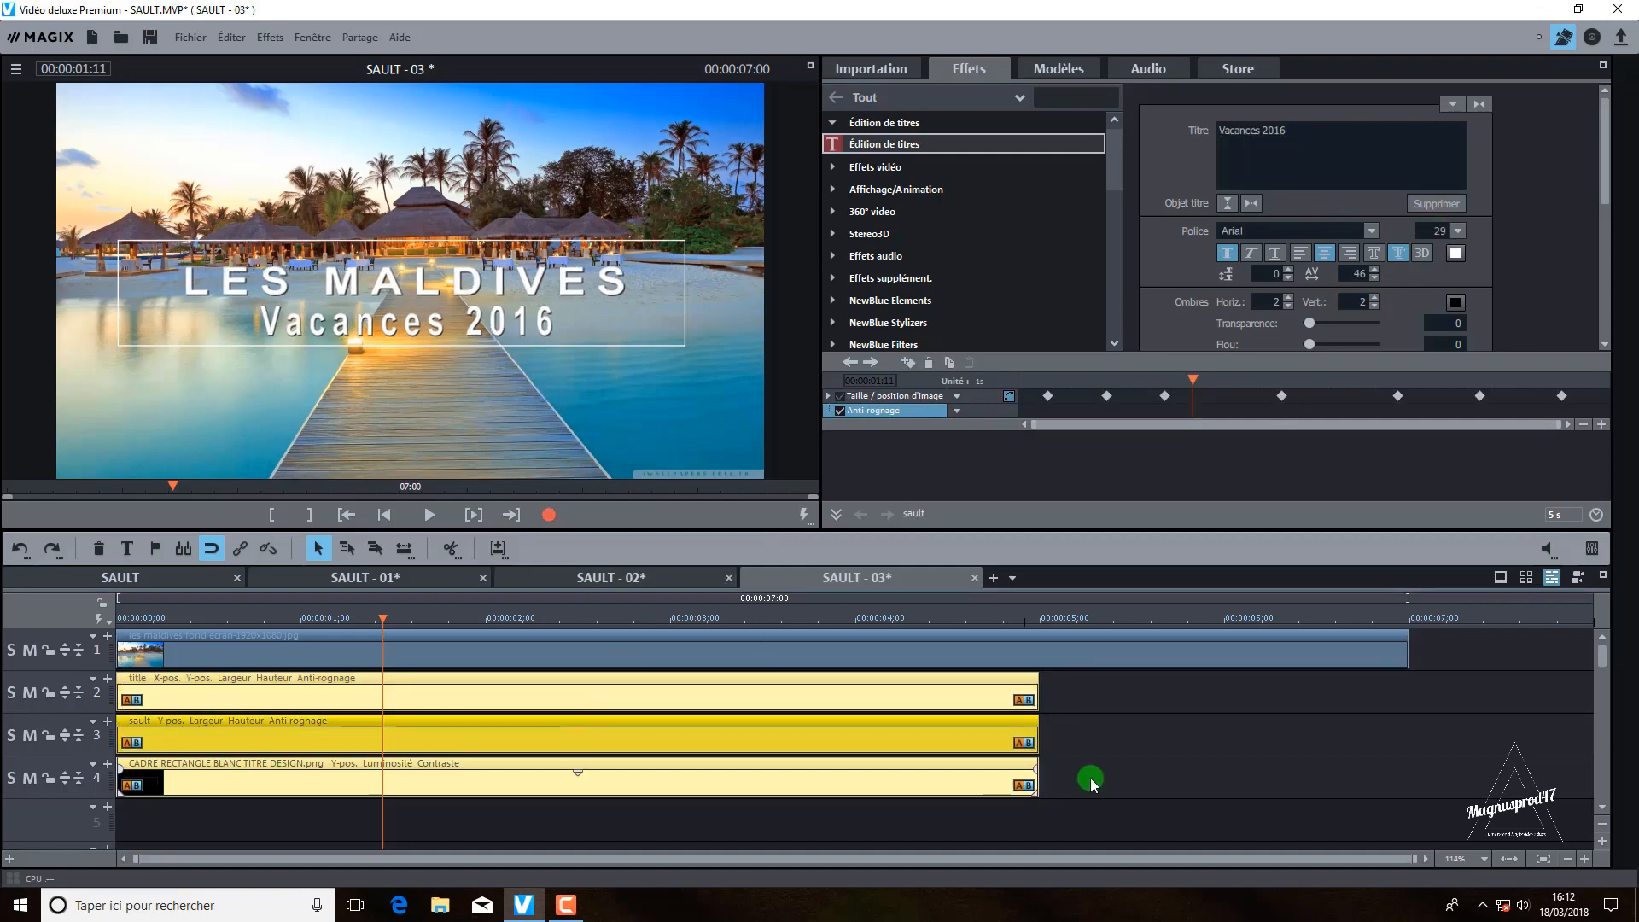
{"action": "left_click", "coordinate": [1000, 726]}
{"action": "left_click", "coordinate": [1001, 727]}
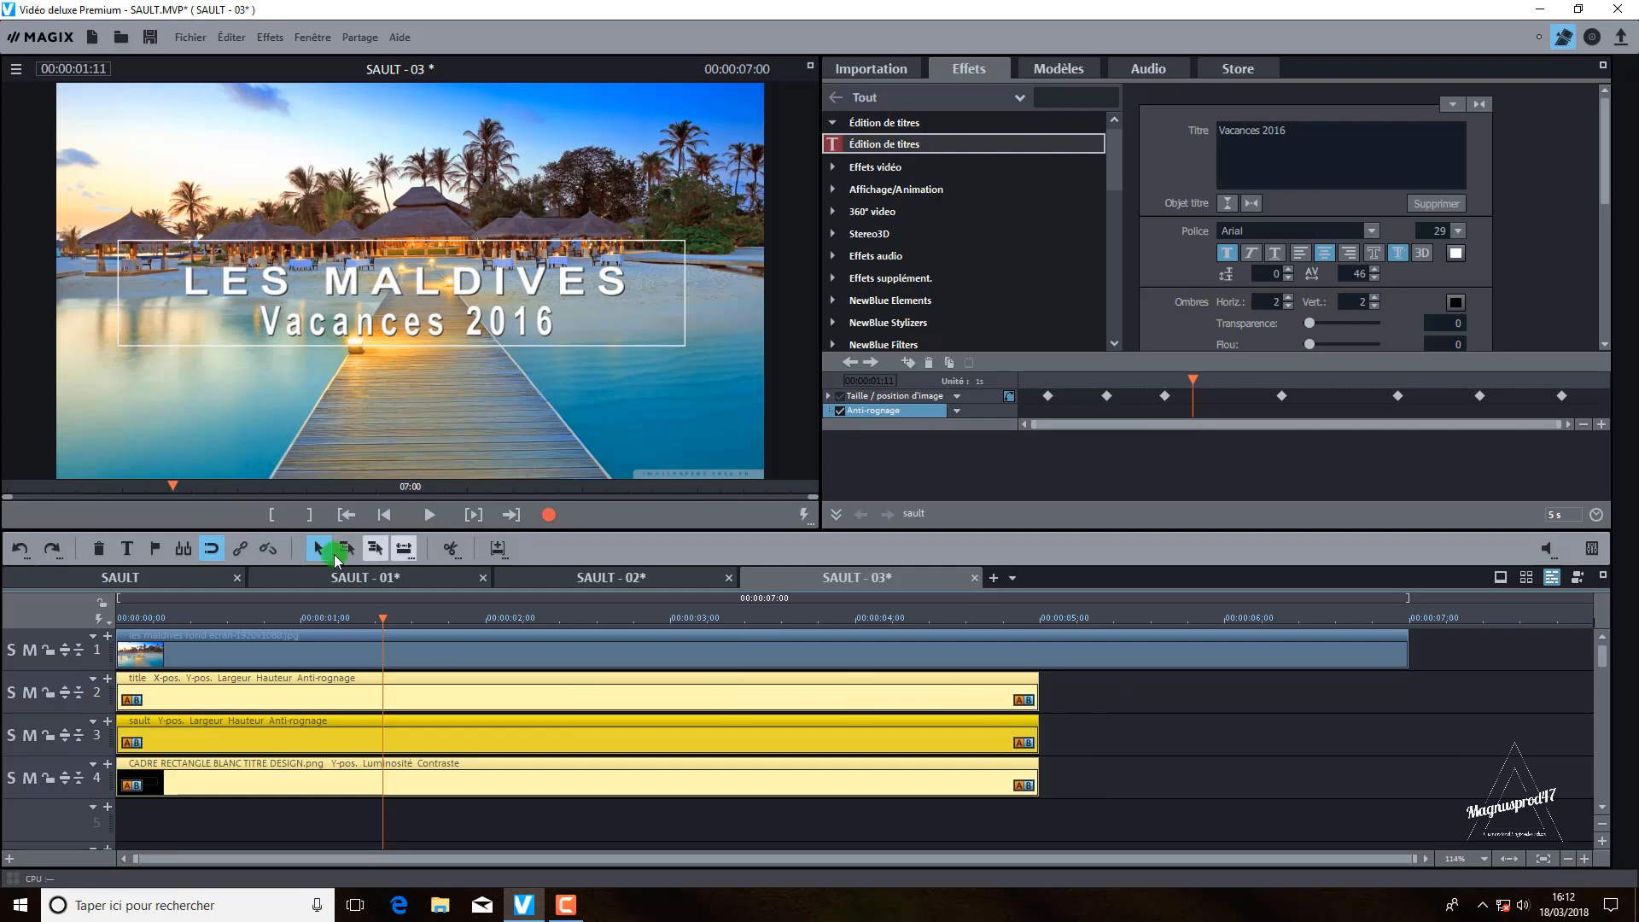
{"action": "left_click", "coordinate": [269, 549]}
Step: Reduce the font size of the Vacances 2016 subtitle alone, leaving it smaller than the main title
{"action": "left_click", "coordinate": [1007, 740]}
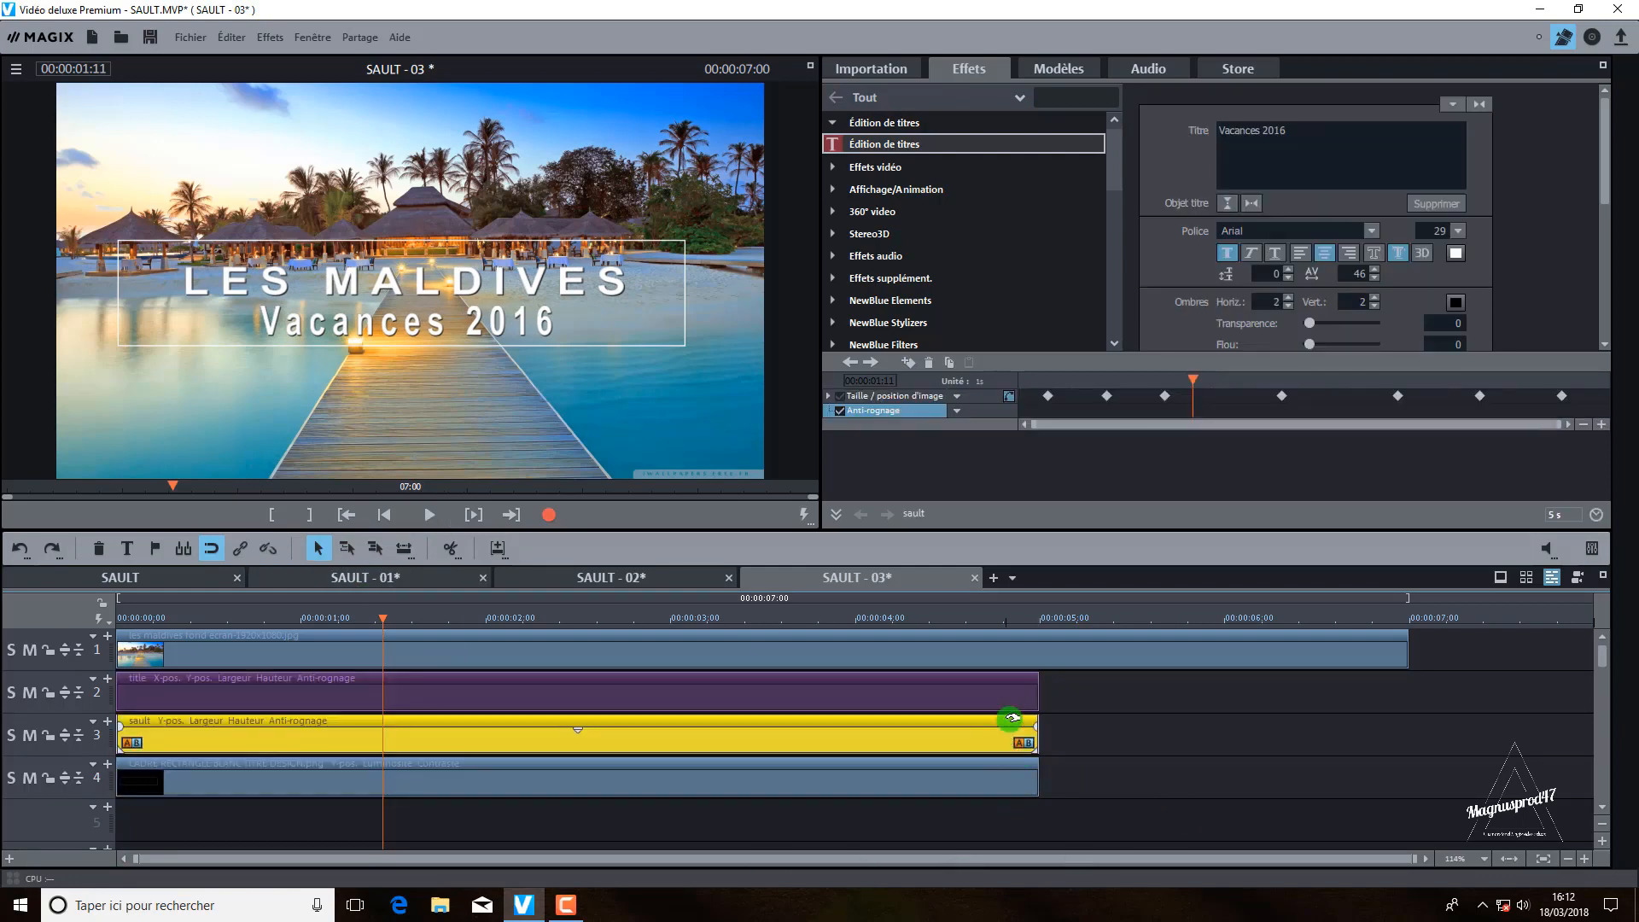
{"action": "scroll", "coordinate": [1438, 230], "scroll_direction": "down", "scroll_amount": 3}
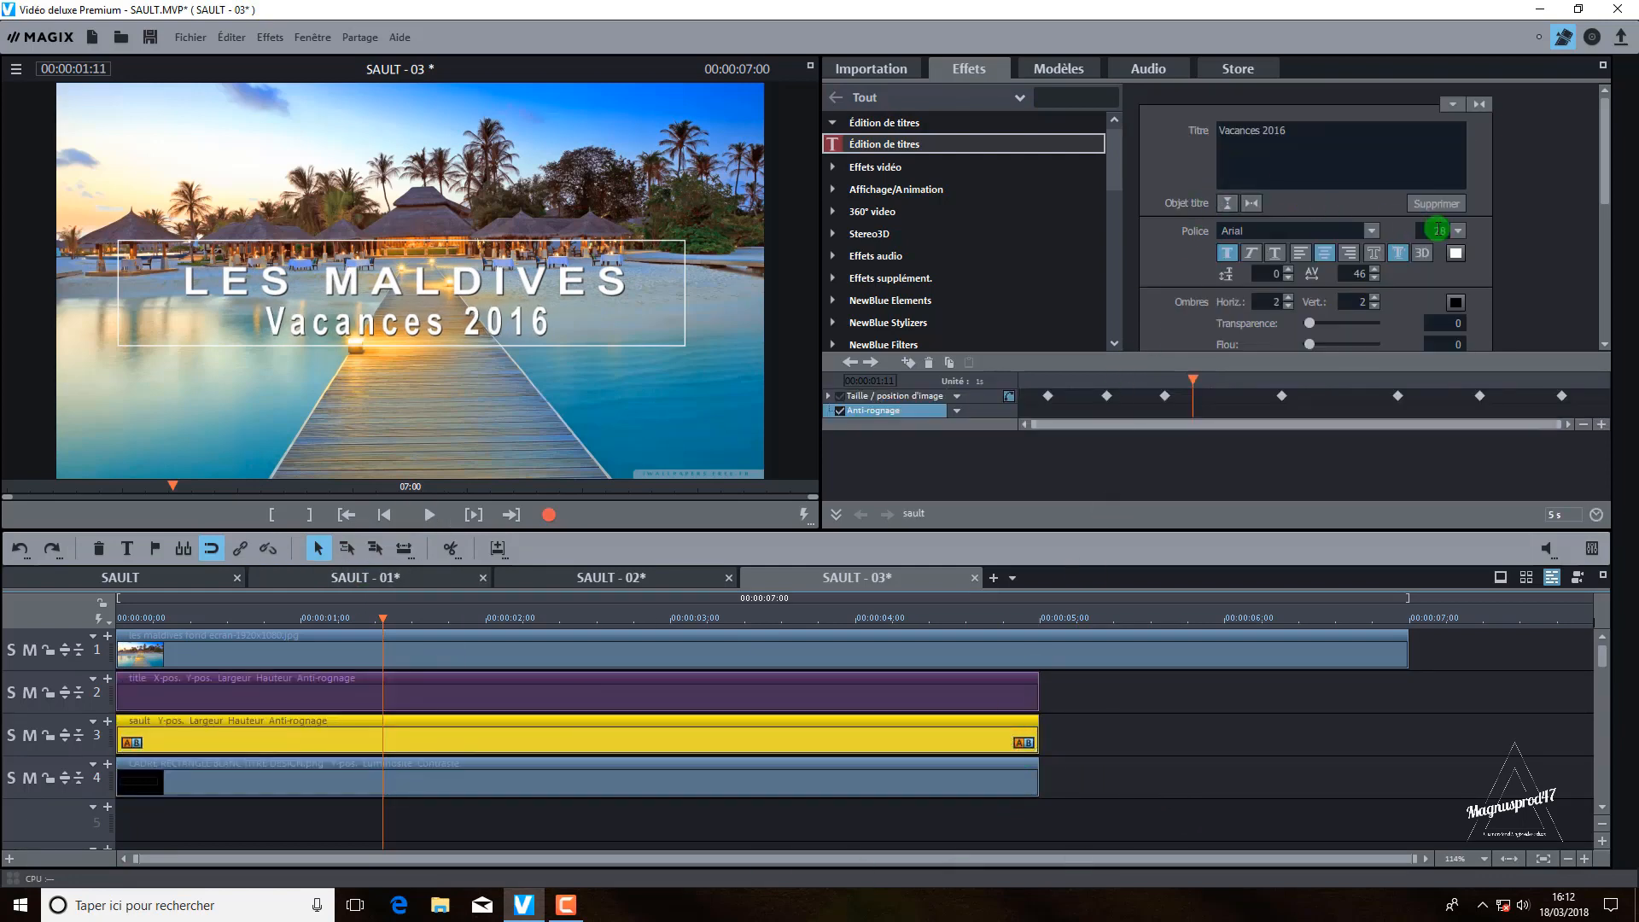
{"action": "scroll", "coordinate": [1438, 231], "scroll_direction": "down", "scroll_amount": 4}
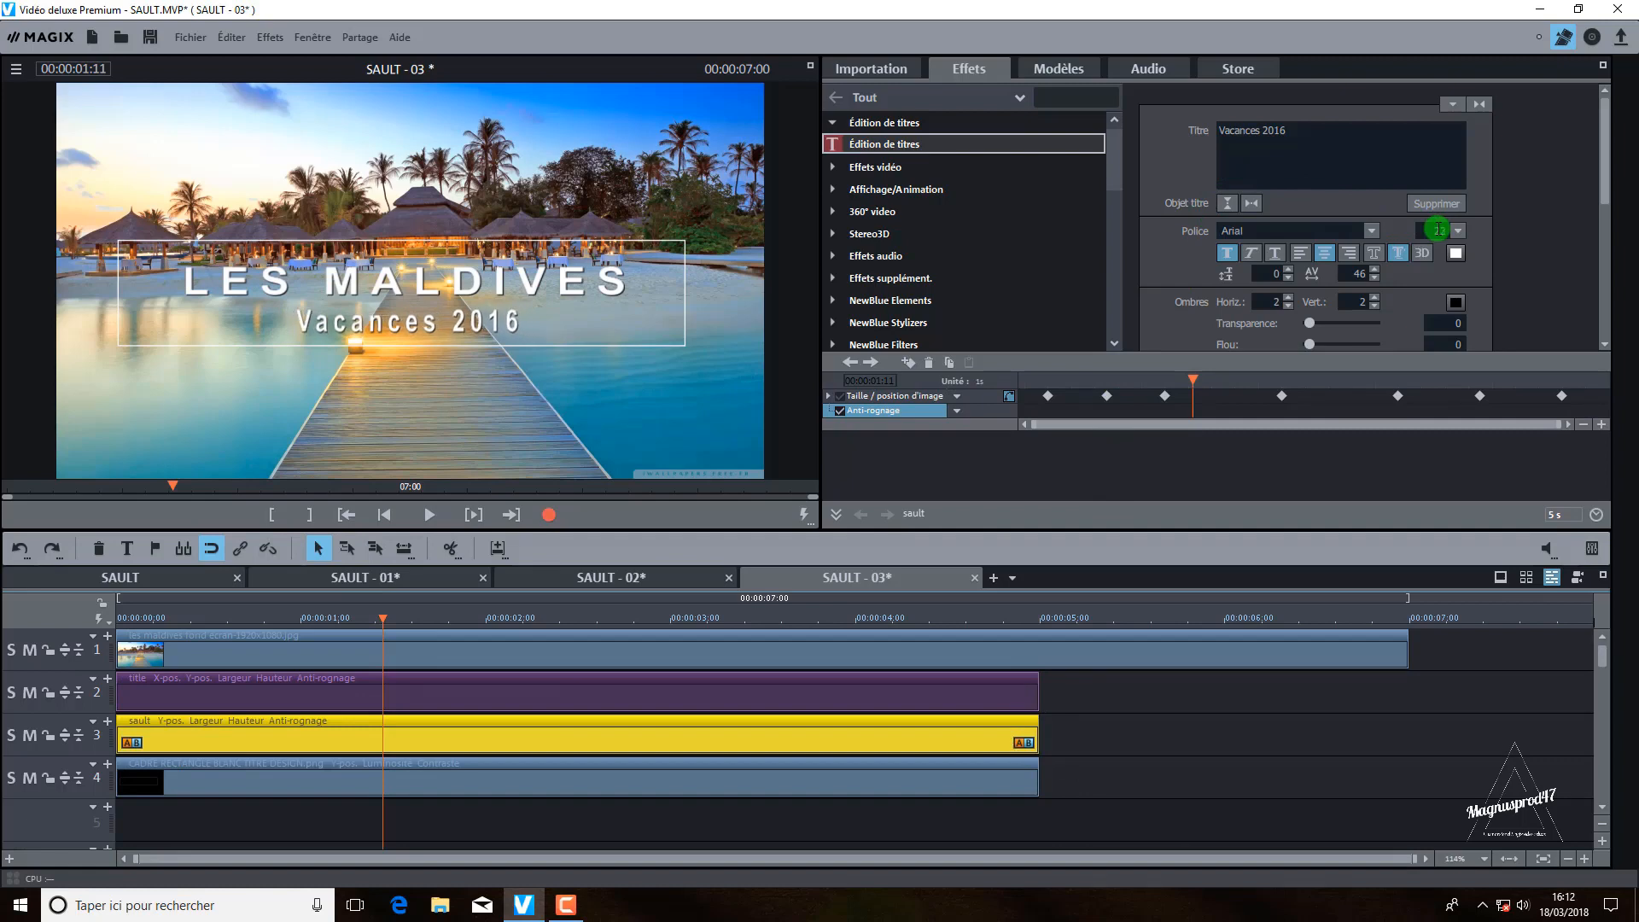
{"action": "left_click", "coordinate": [1319, 768]}
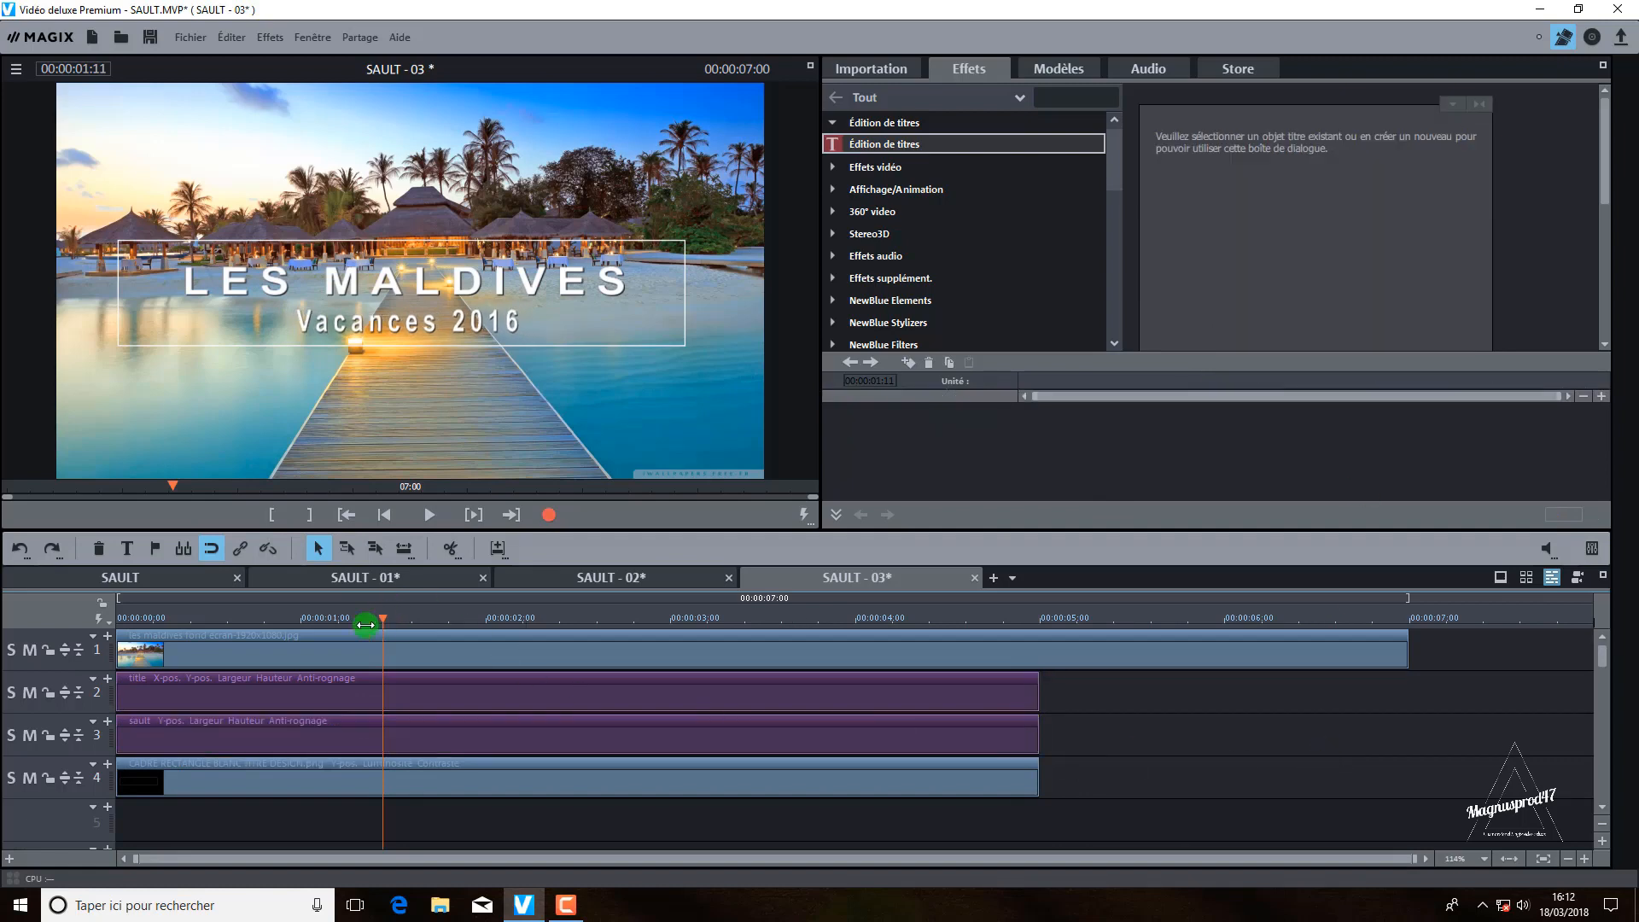
Step: Play the Maldives title animation from the start of the film in the enlarged preview
{"action": "left_click_drag", "start_coordinate": [366, 625], "coordinate": [115, 627]}
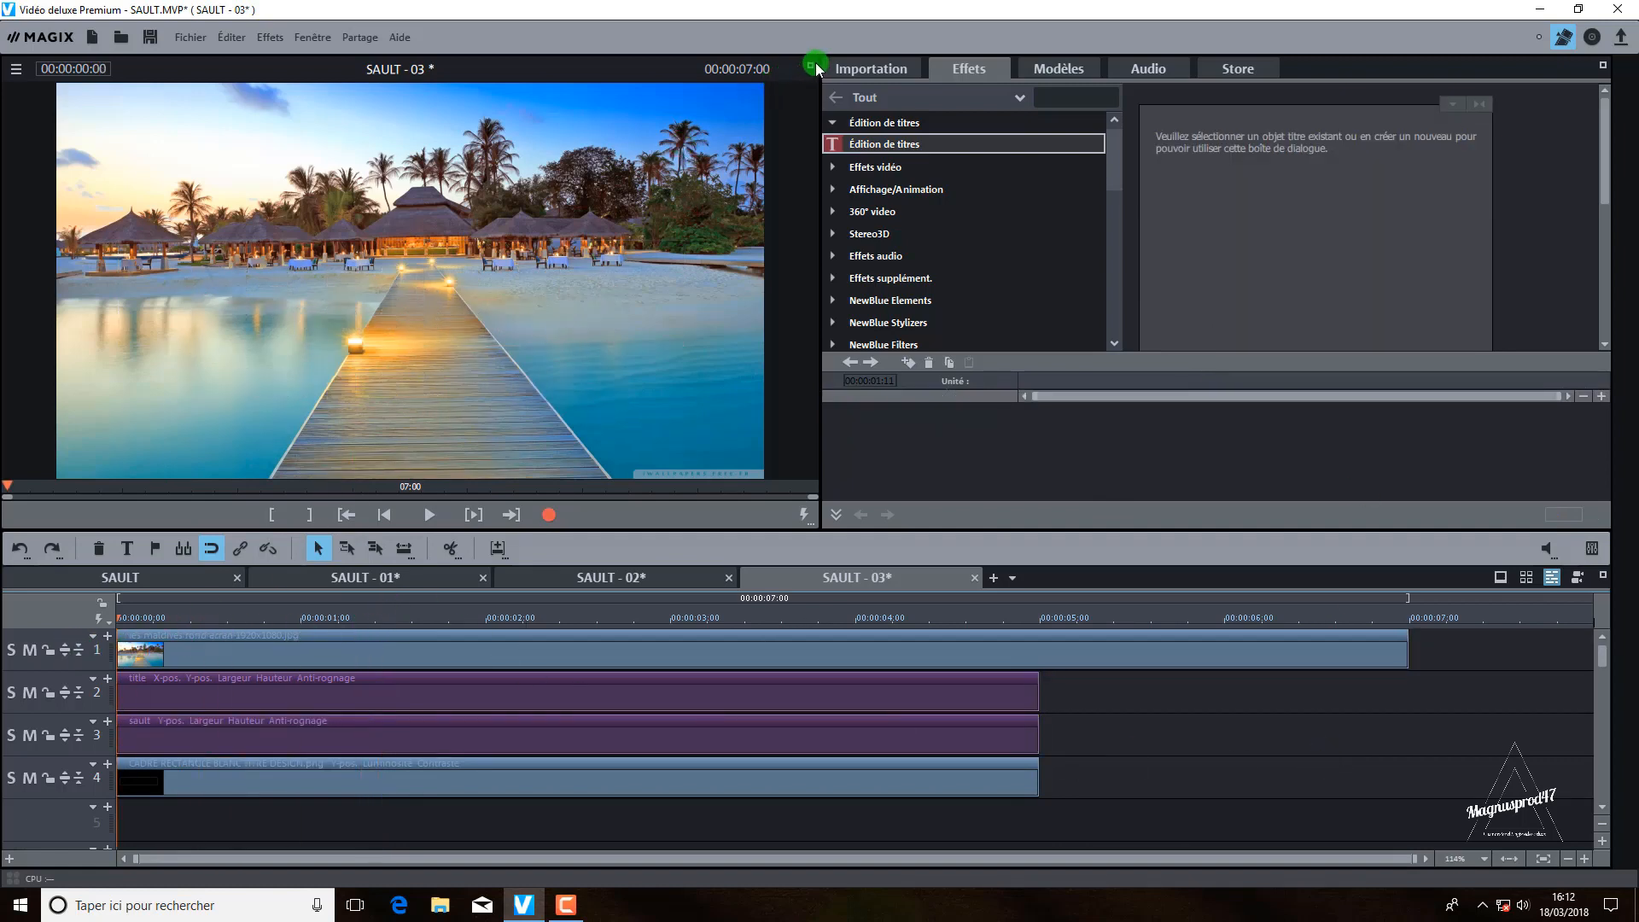
{"action": "left_click", "coordinate": [812, 64]}
{"action": "left_click", "coordinate": [837, 905]}
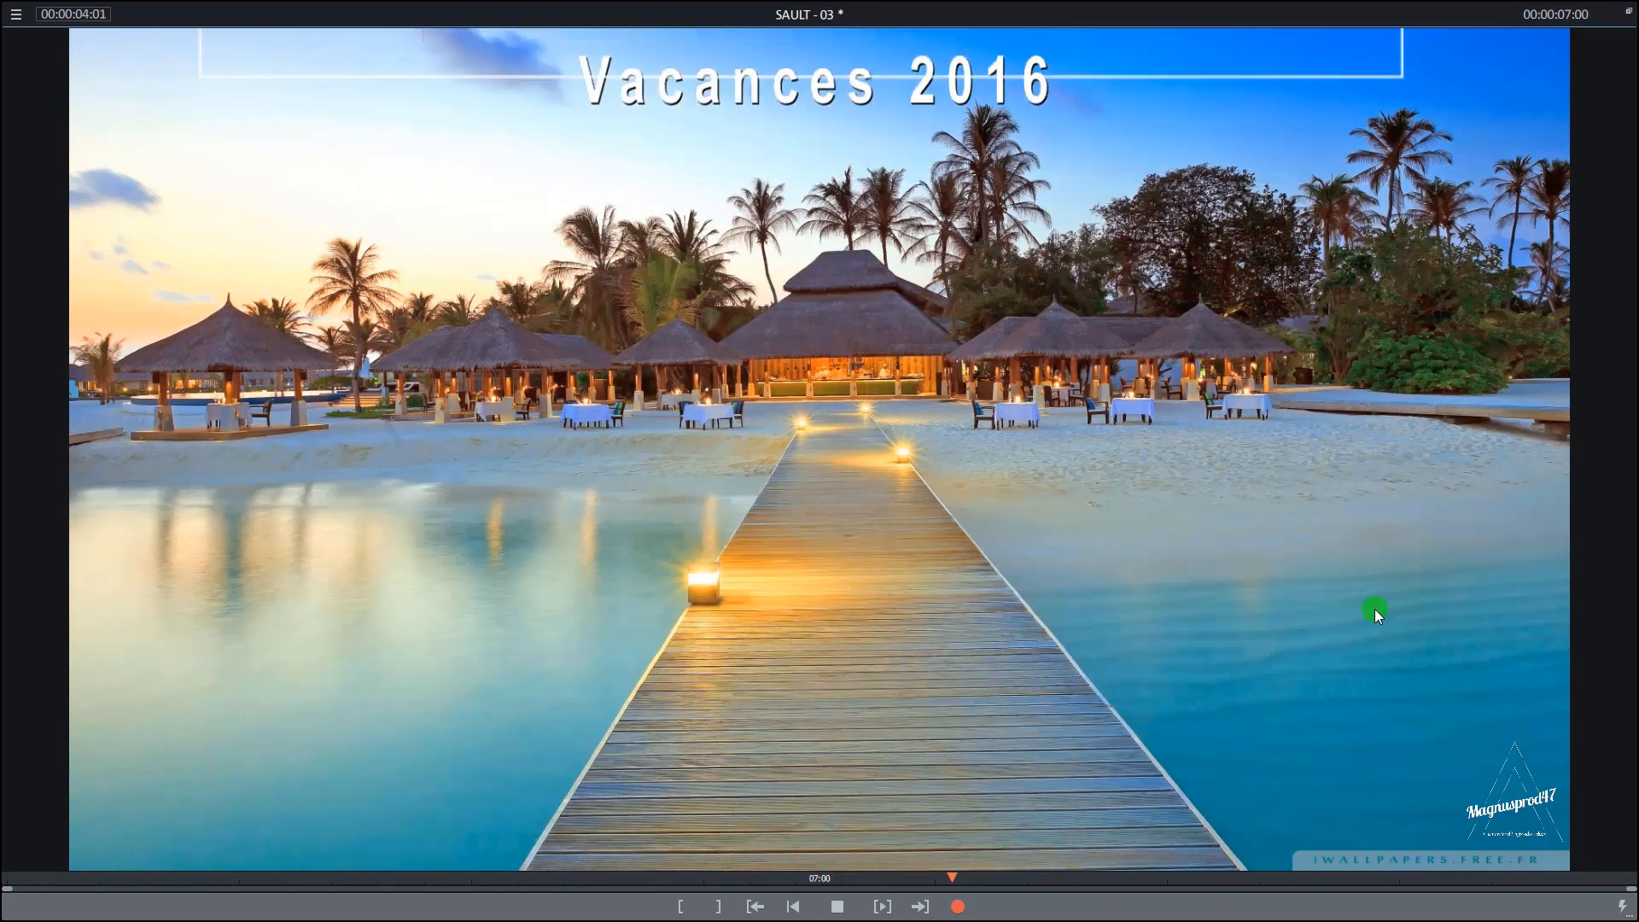
{"action": "left_click", "coordinate": [837, 905]}
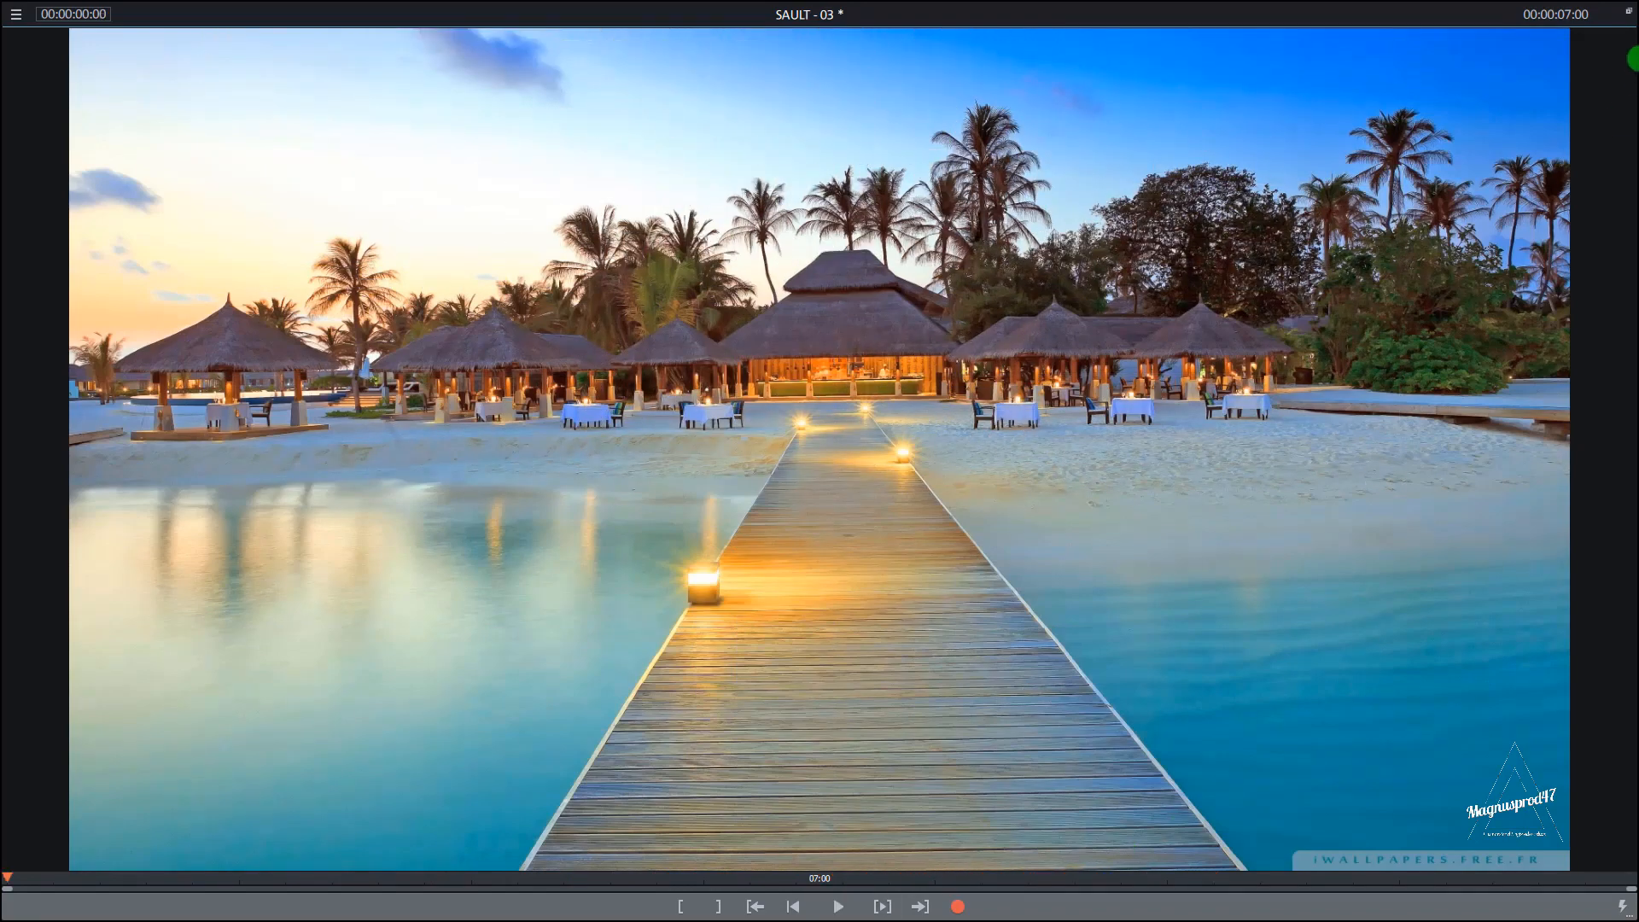
{"action": "left_click", "coordinate": [1629, 14]}
Step: Examine the Luminosité/contraste settings of the white rectangle image on track 4 with the playhead at 00:00:02:05
{"action": "left_click", "coordinate": [538, 776]}
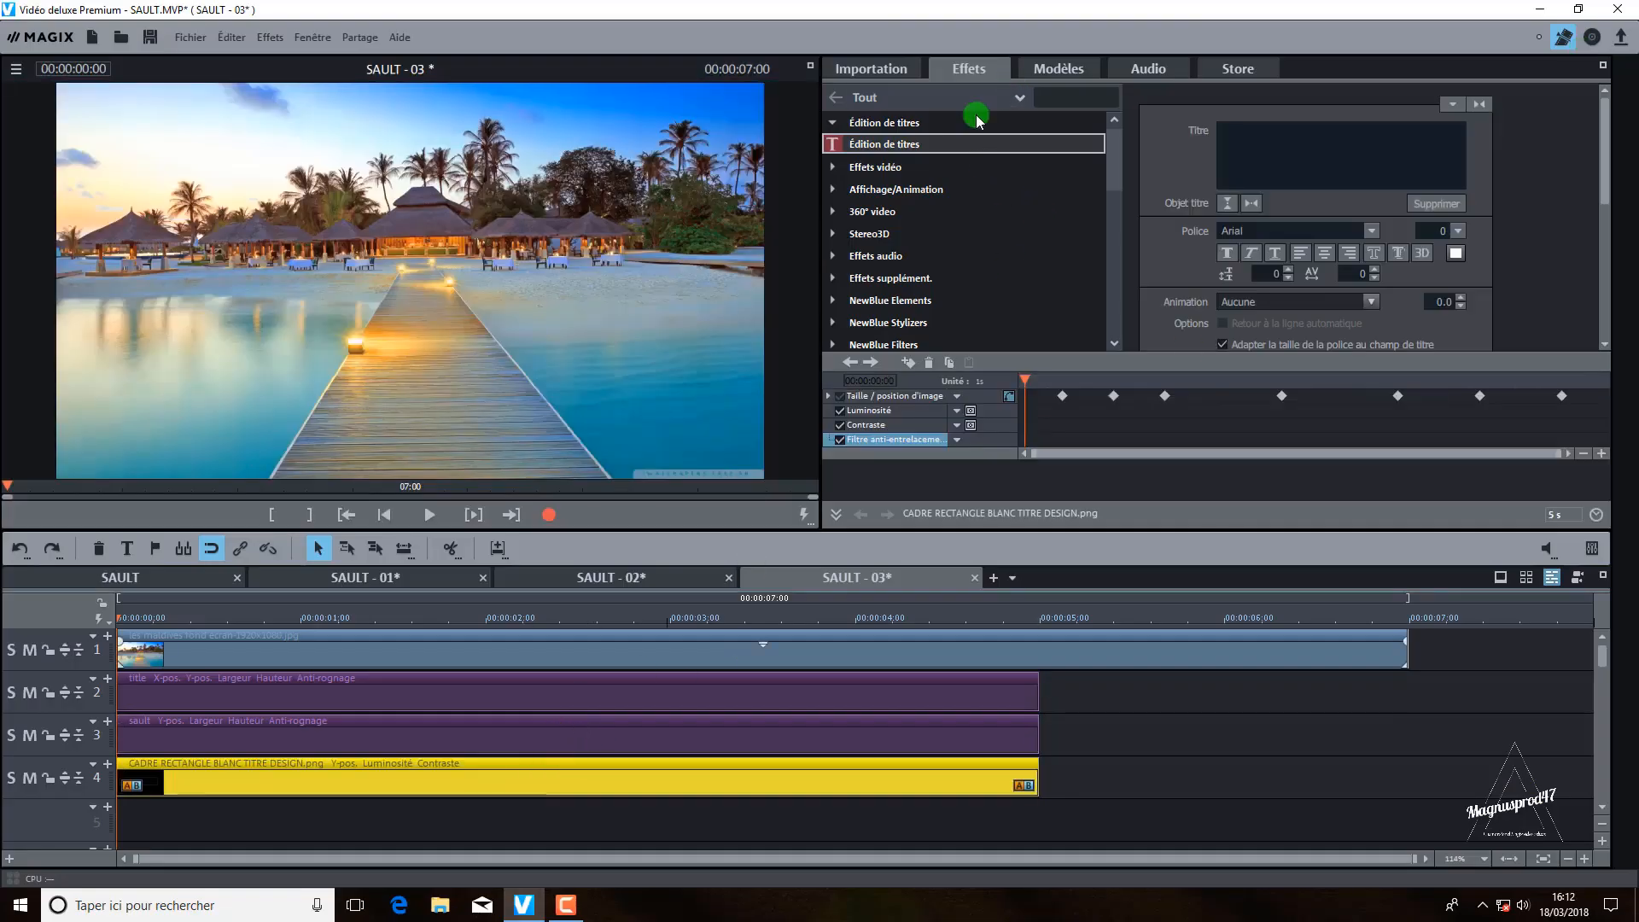
{"action": "left_click", "coordinate": [830, 125]}
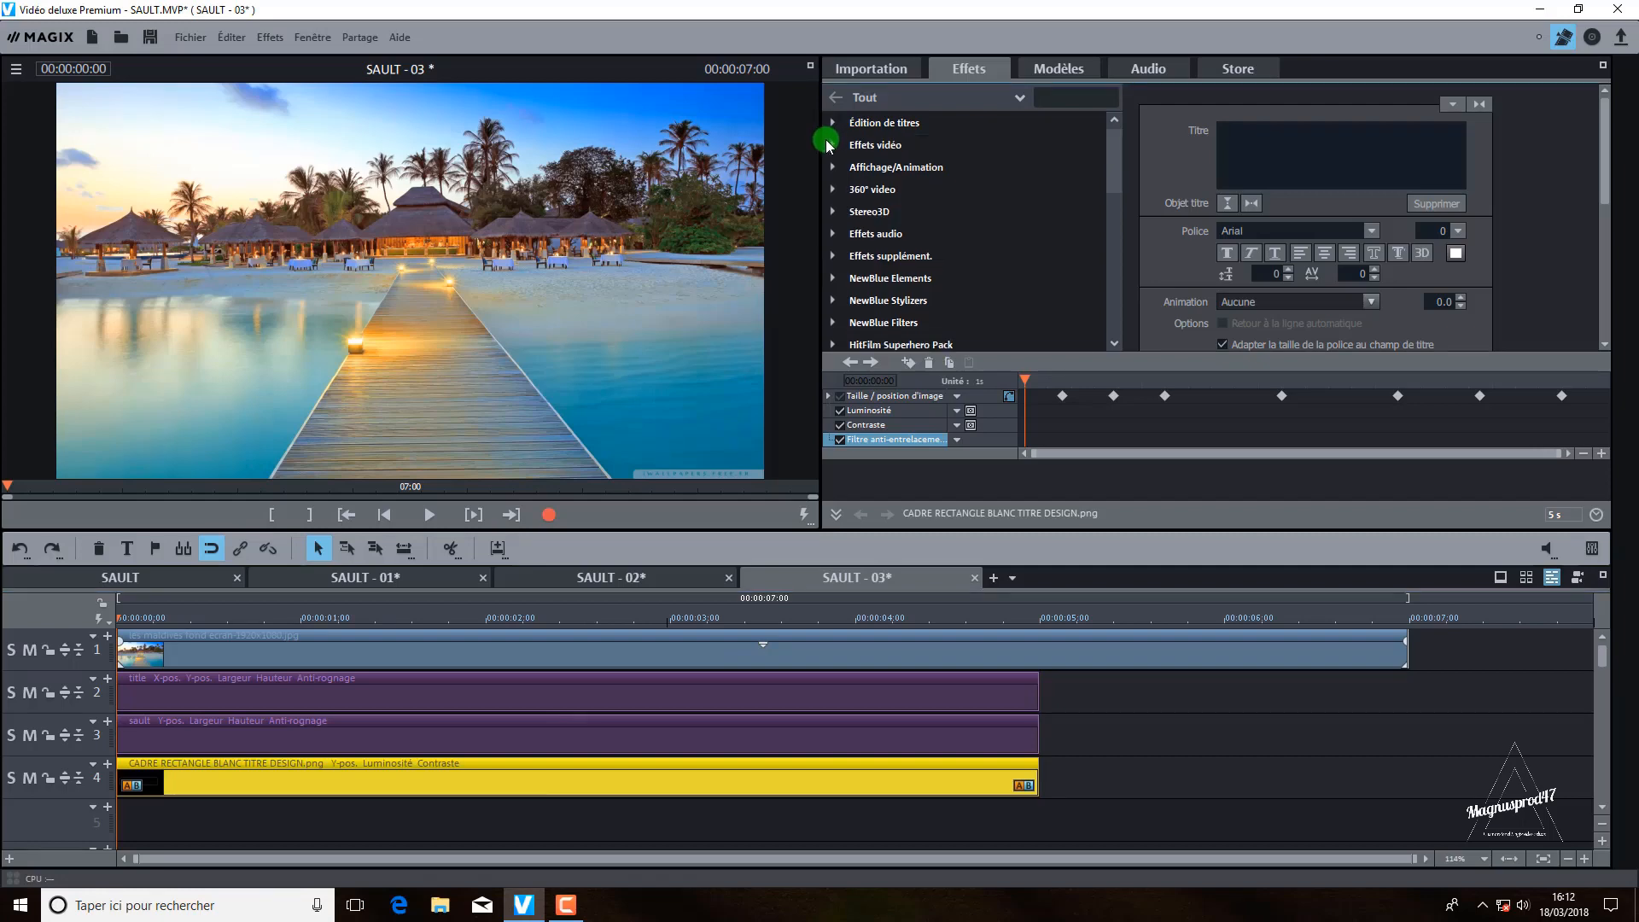
{"action": "left_click", "coordinate": [828, 145]}
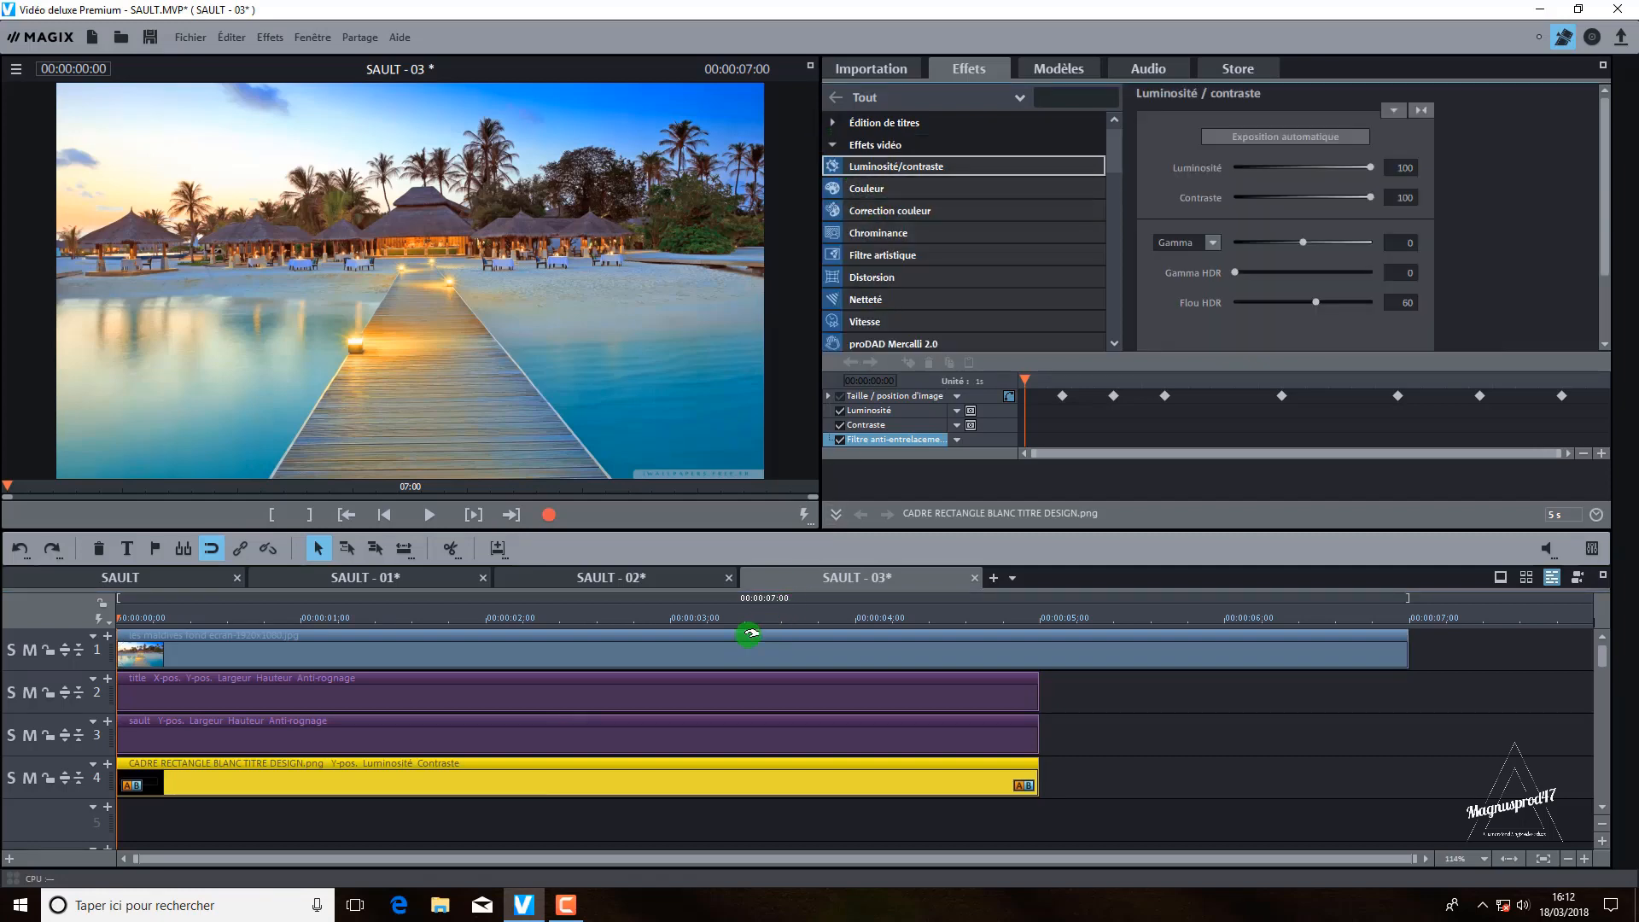
{"action": "left_click", "coordinate": [522, 617]}
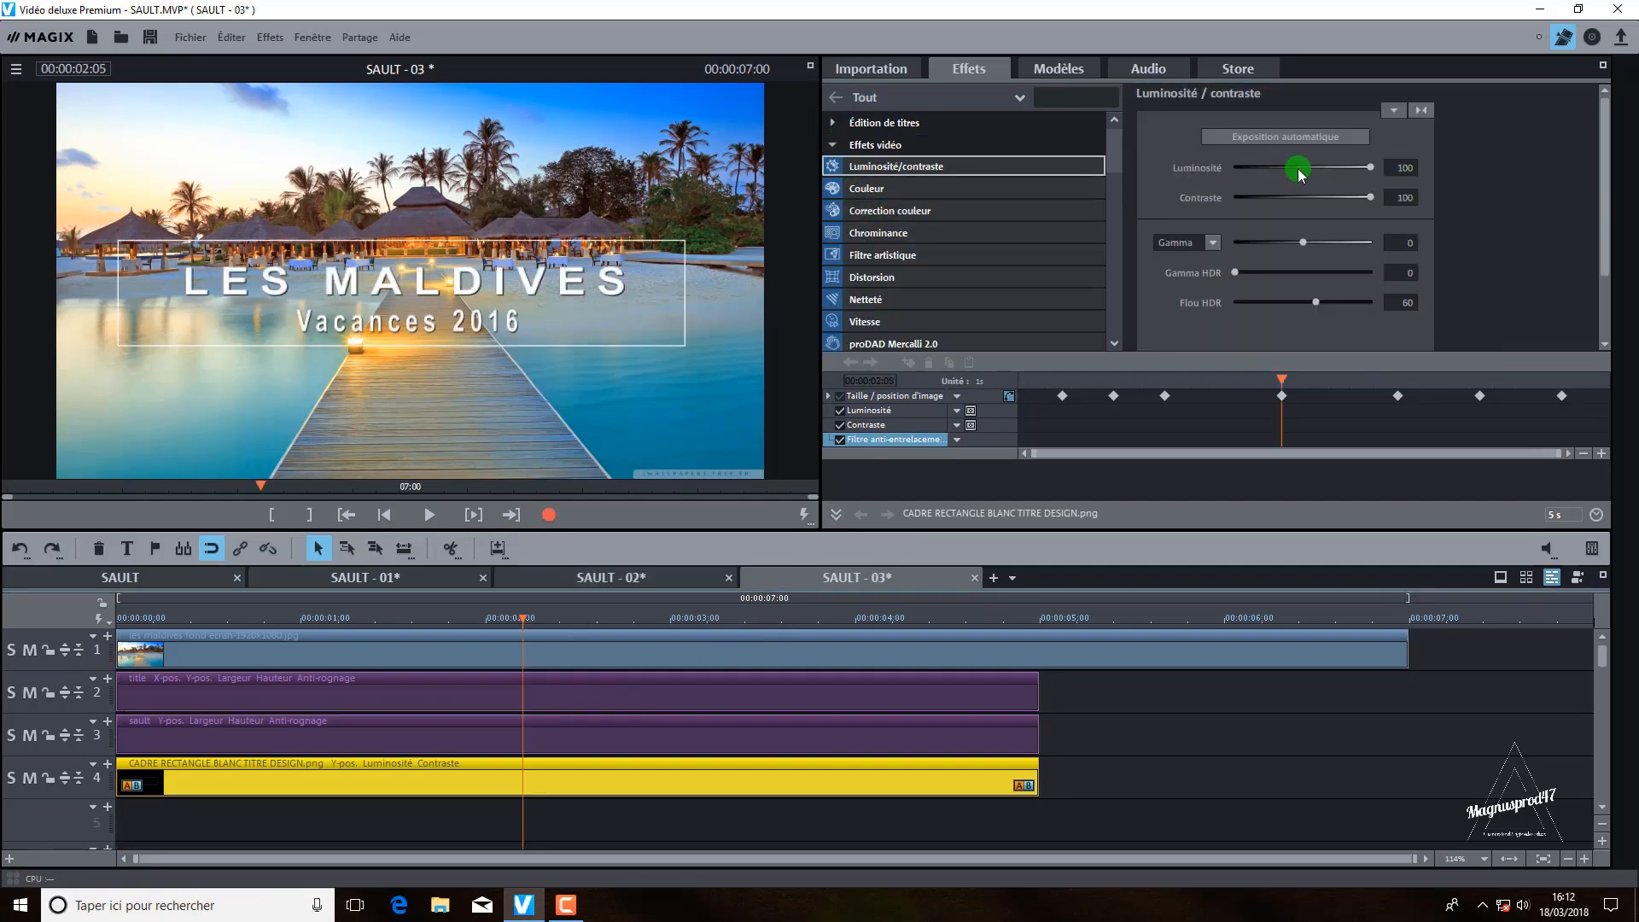
{"action": "left_click_drag", "start_coordinate": [1334, 170], "coordinate": [1415, 193]}
{"action": "left_click", "coordinate": [1364, 205]}
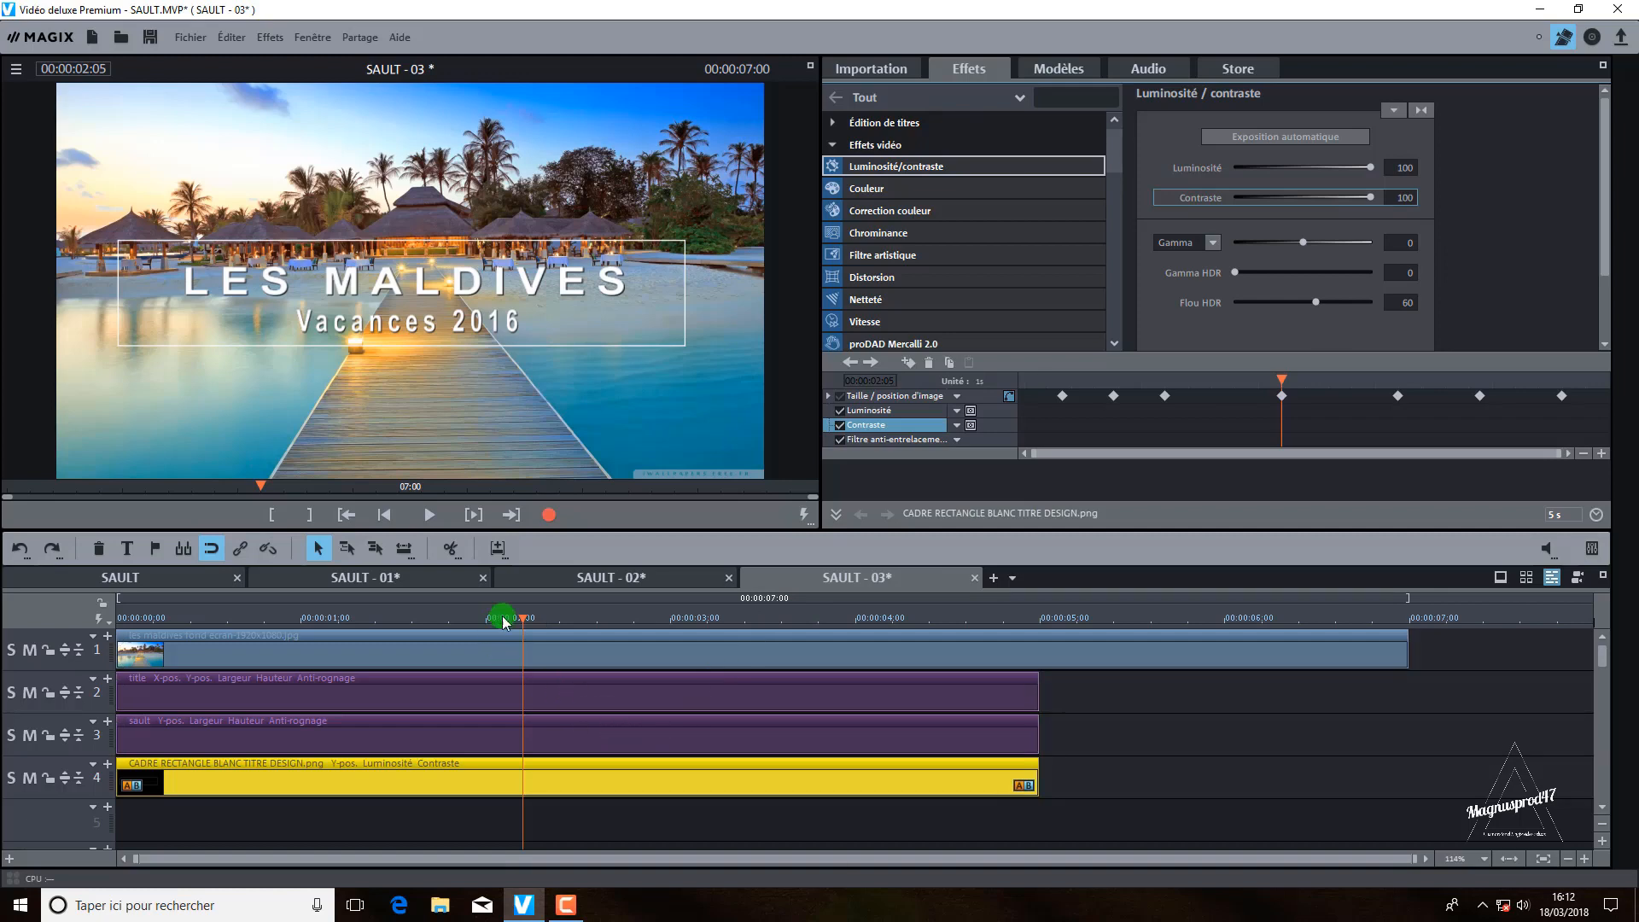
Step: Check the framed title at 00:00:02:11, play the film again in the enlarged preview, and clear the rectangle's selection
{"action": "left_click_drag", "start_coordinate": [523, 614], "coordinate": [567, 670]}
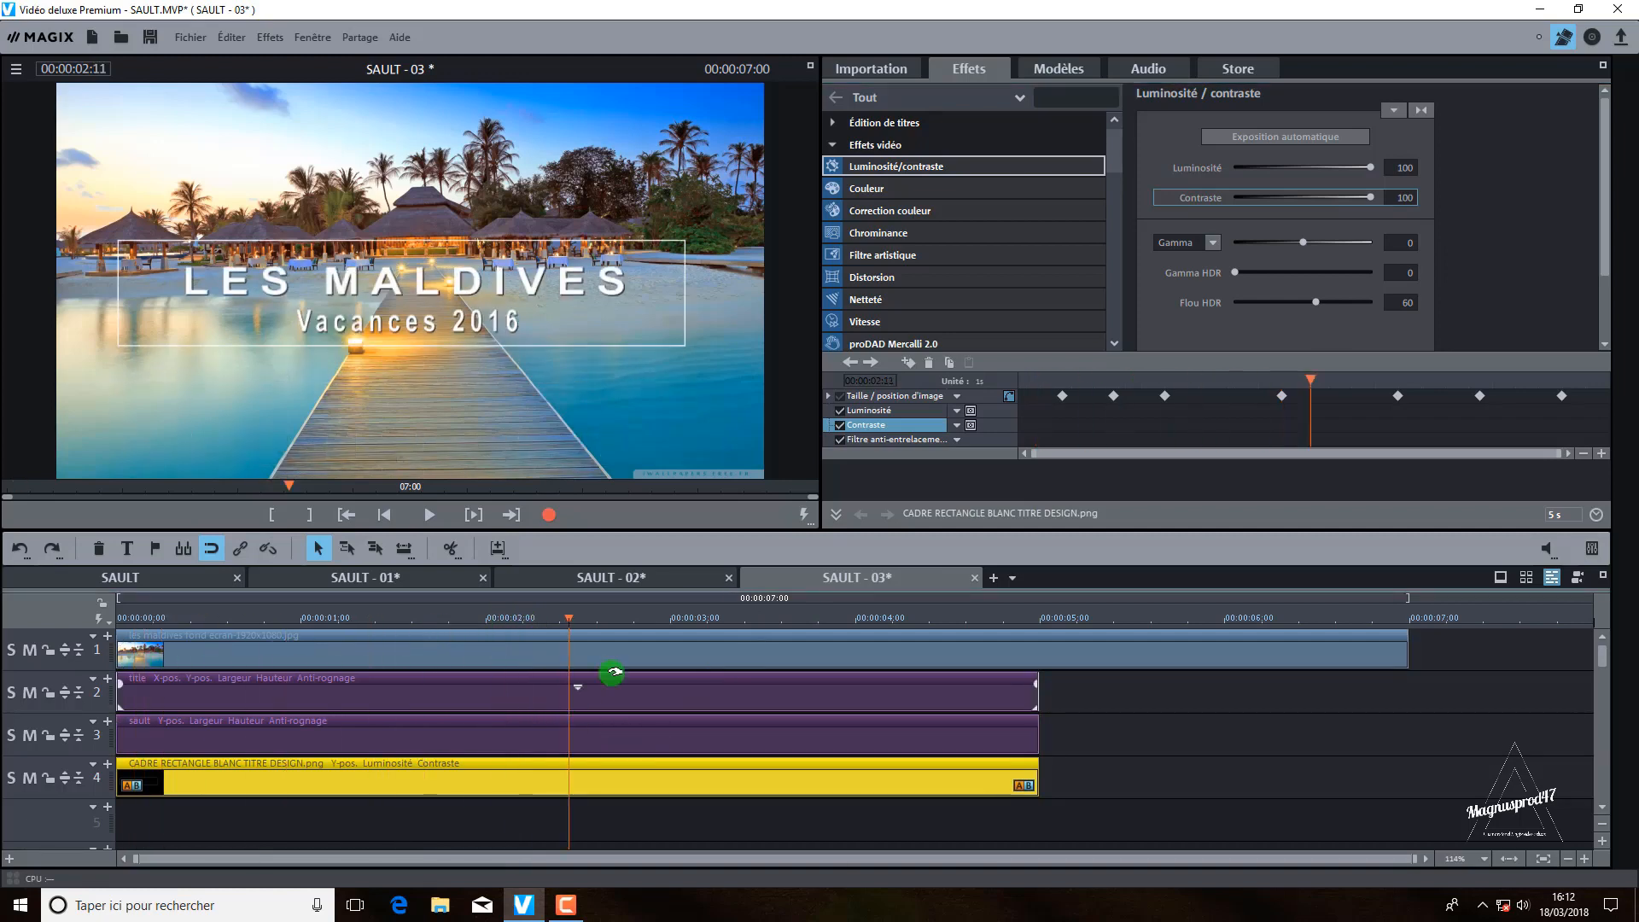
{"action": "left_click", "coordinate": [804, 515]}
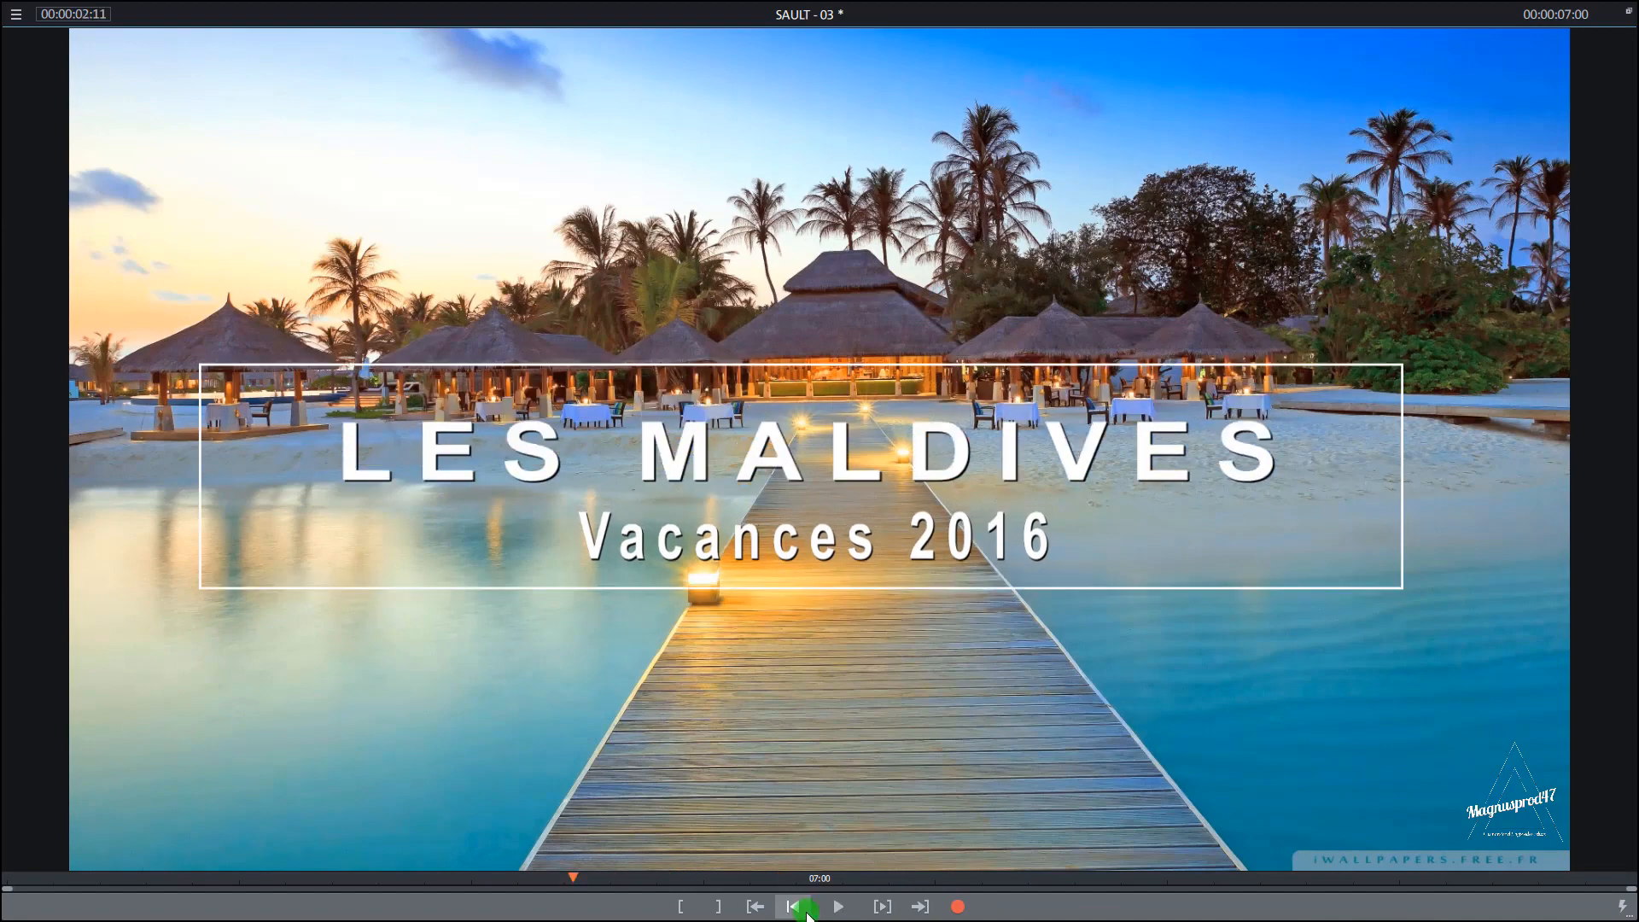
{"action": "left_click", "coordinate": [836, 908]}
{"action": "left_click", "coordinate": [836, 910]}
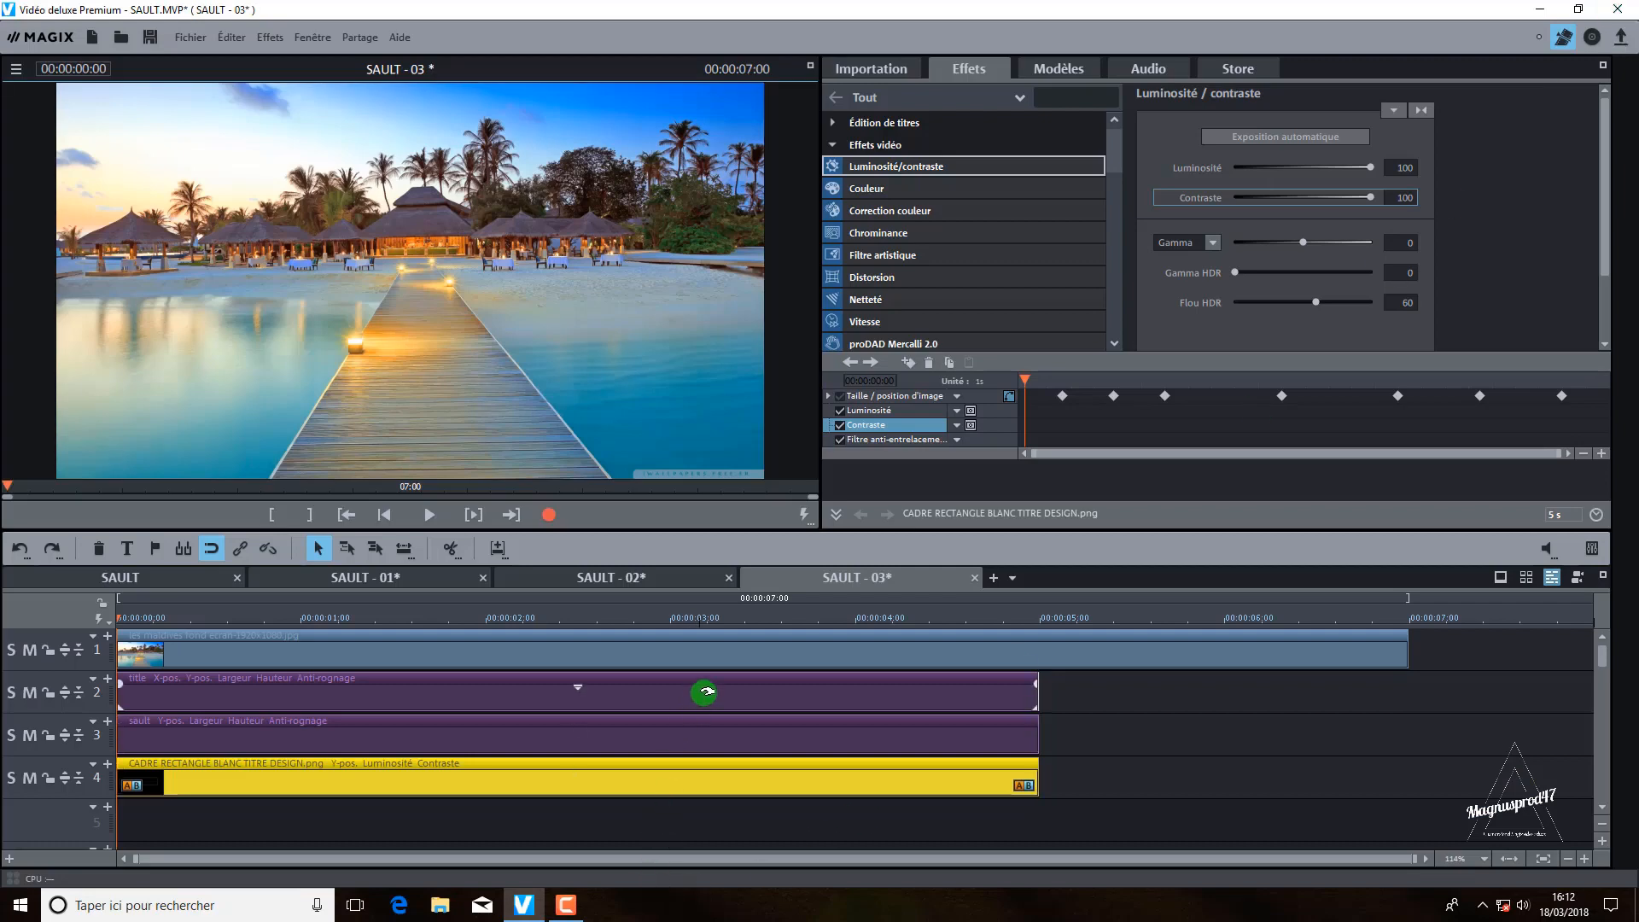
{"action": "left_click", "coordinate": [1083, 726]}
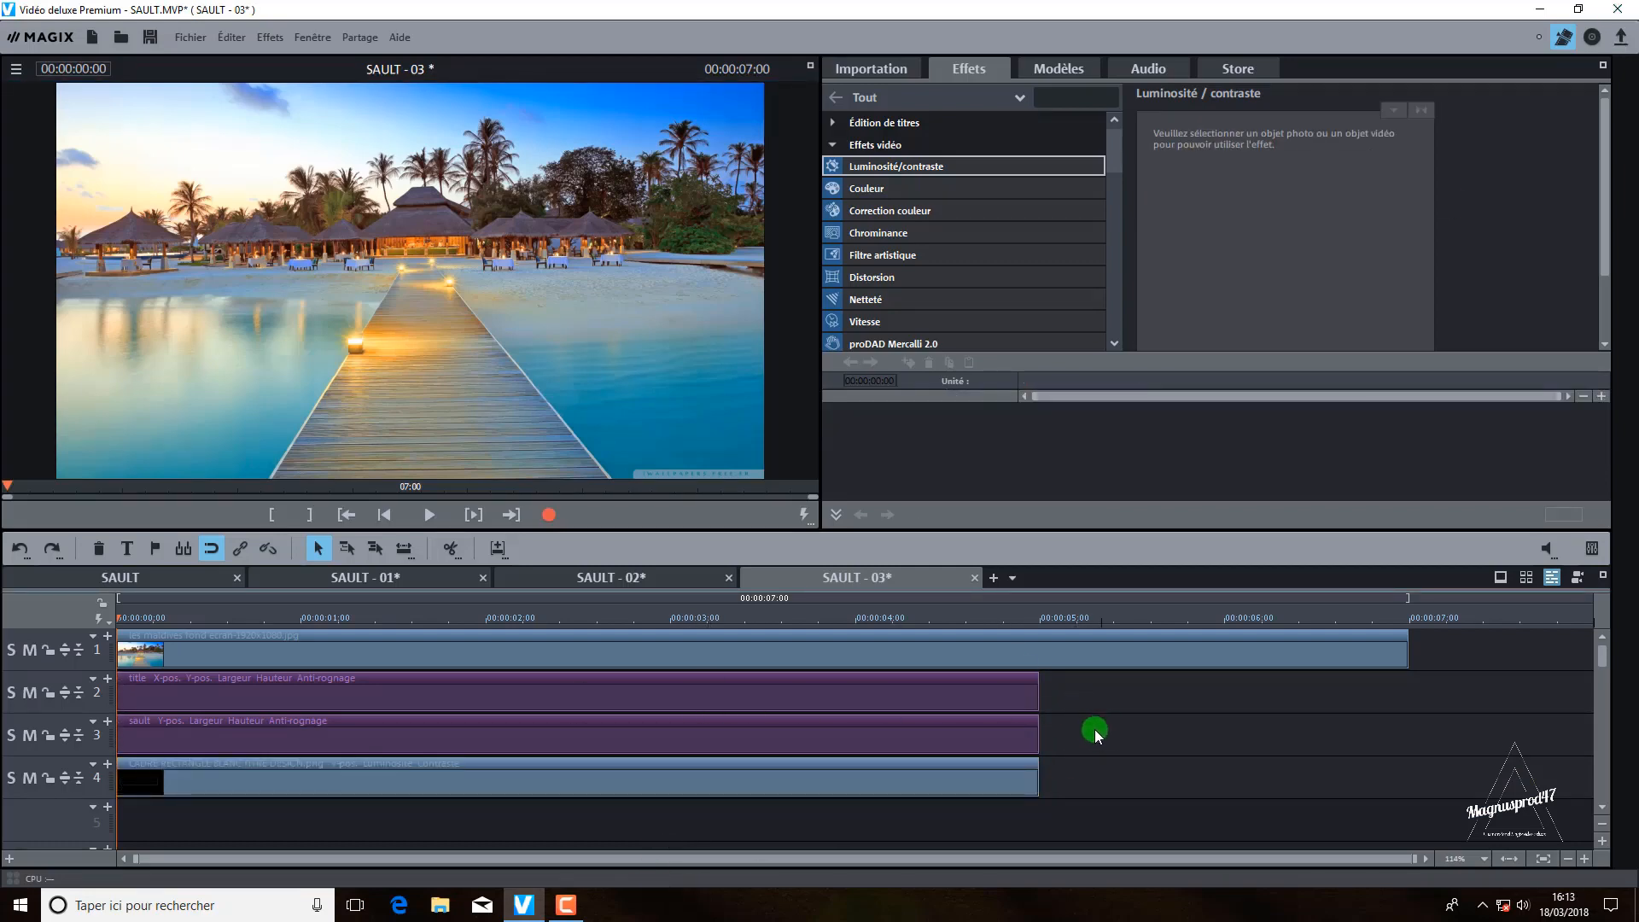